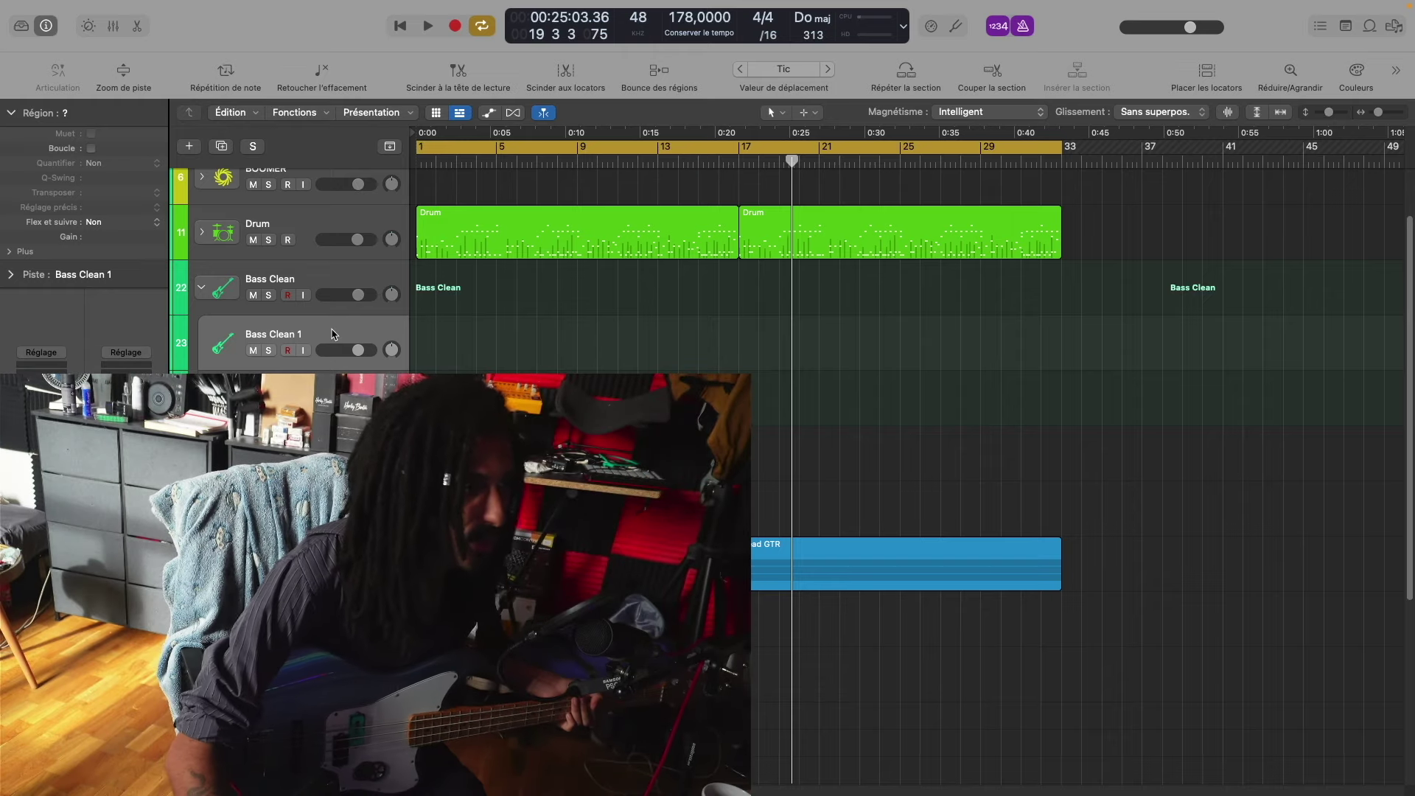
Step: Arm the Bass Clean 1 track for recording and make it the selected track
left_click(288, 350)
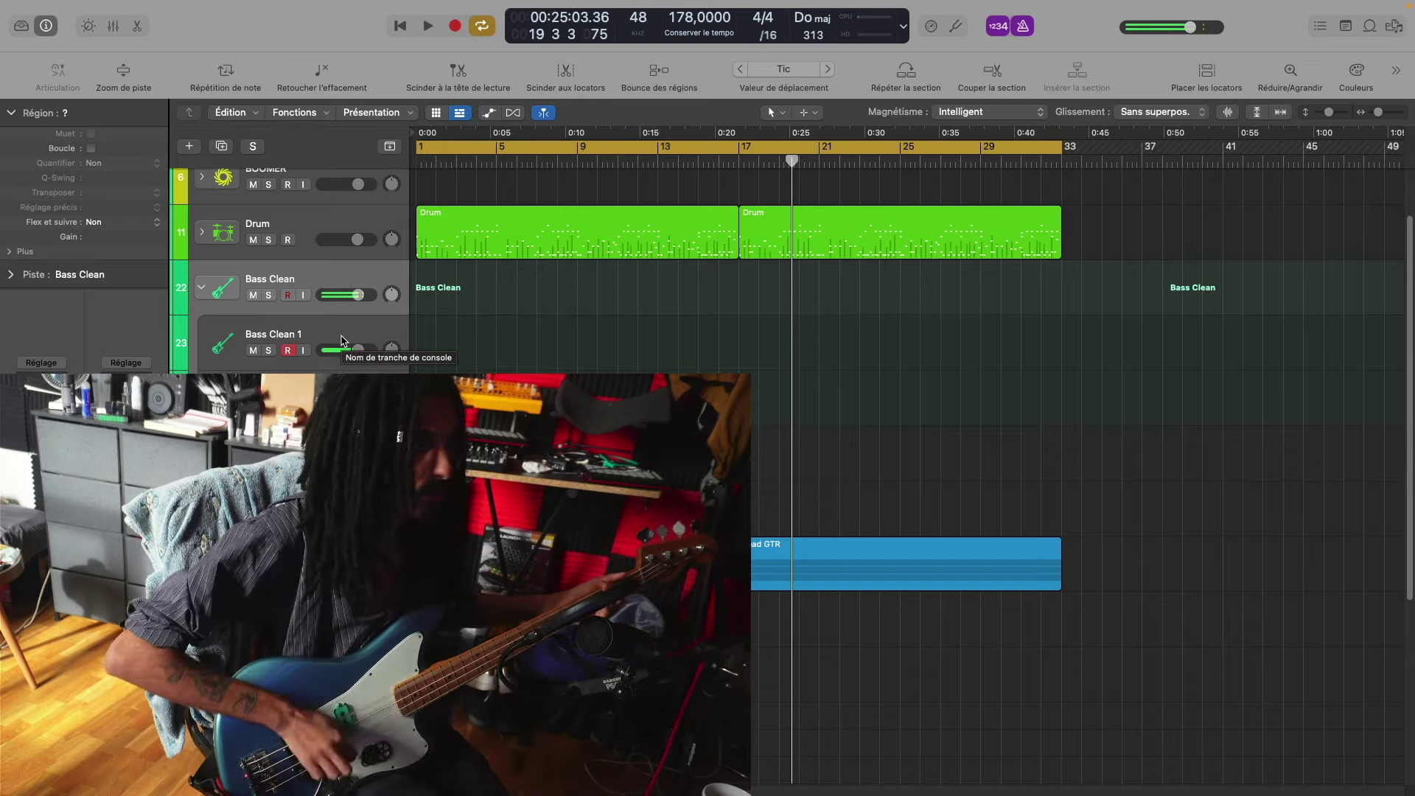
left_click(340, 335)
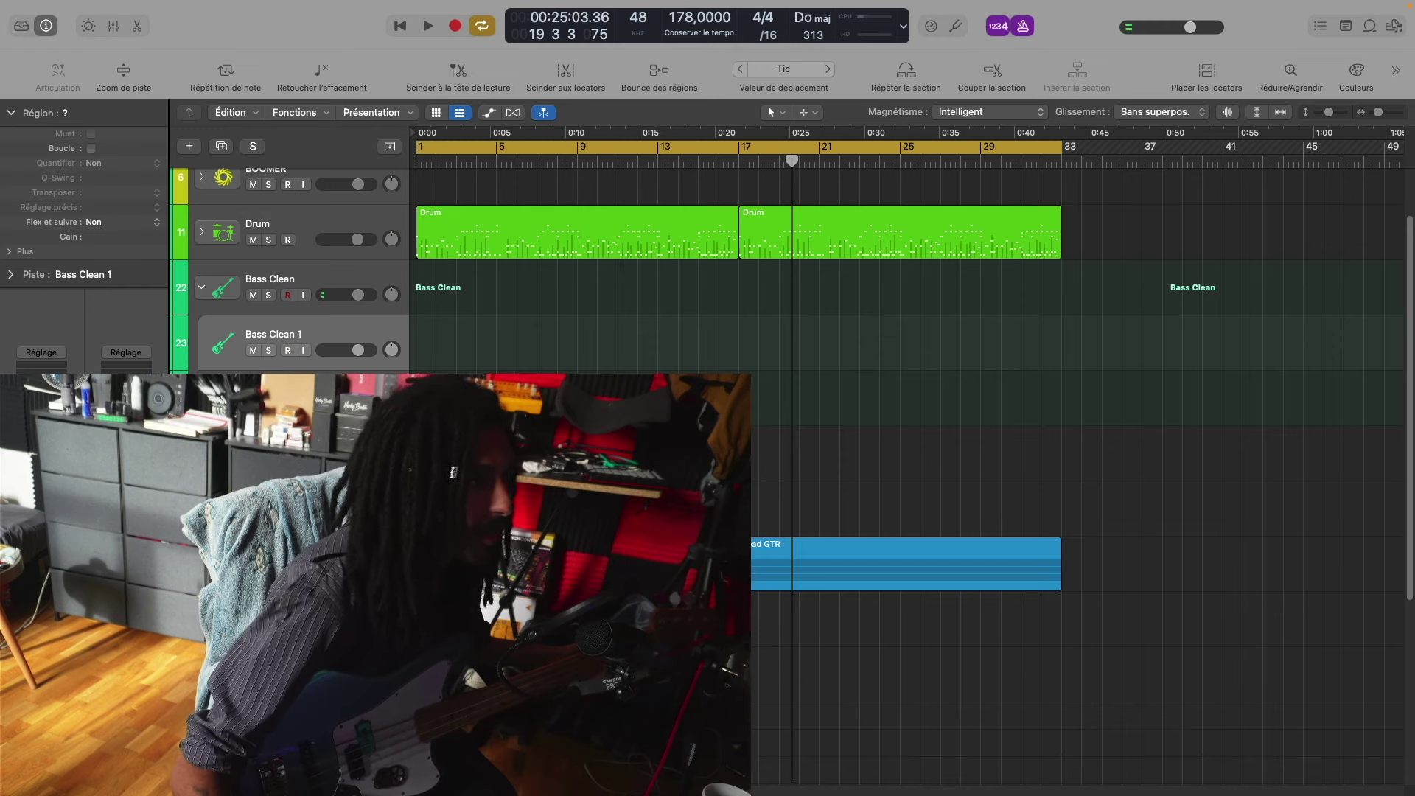
Step: Delete the track directly below Bass Clean 1 and select Bass Clean 1 again
left_click(273, 391)
key("super+BackSpace")
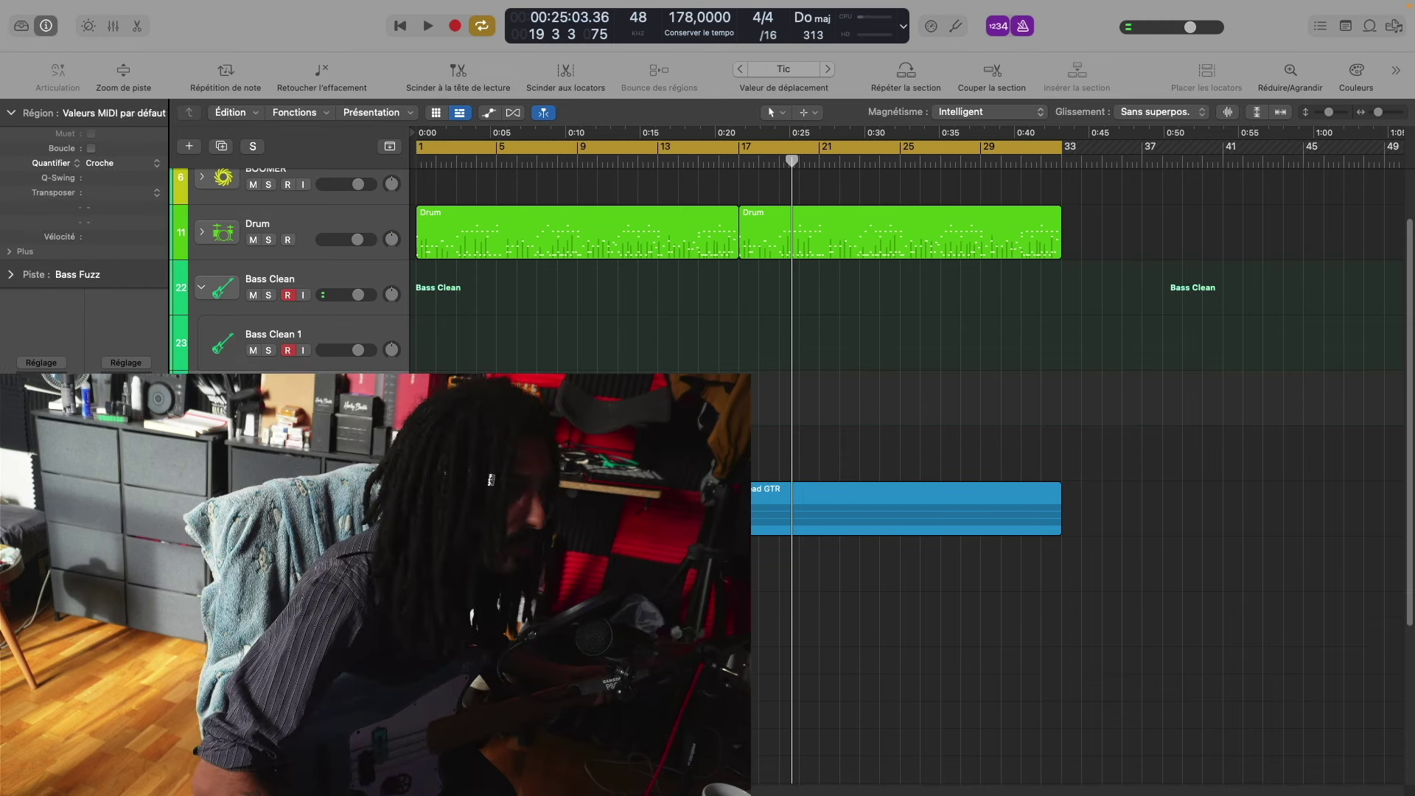
left_click(366, 336)
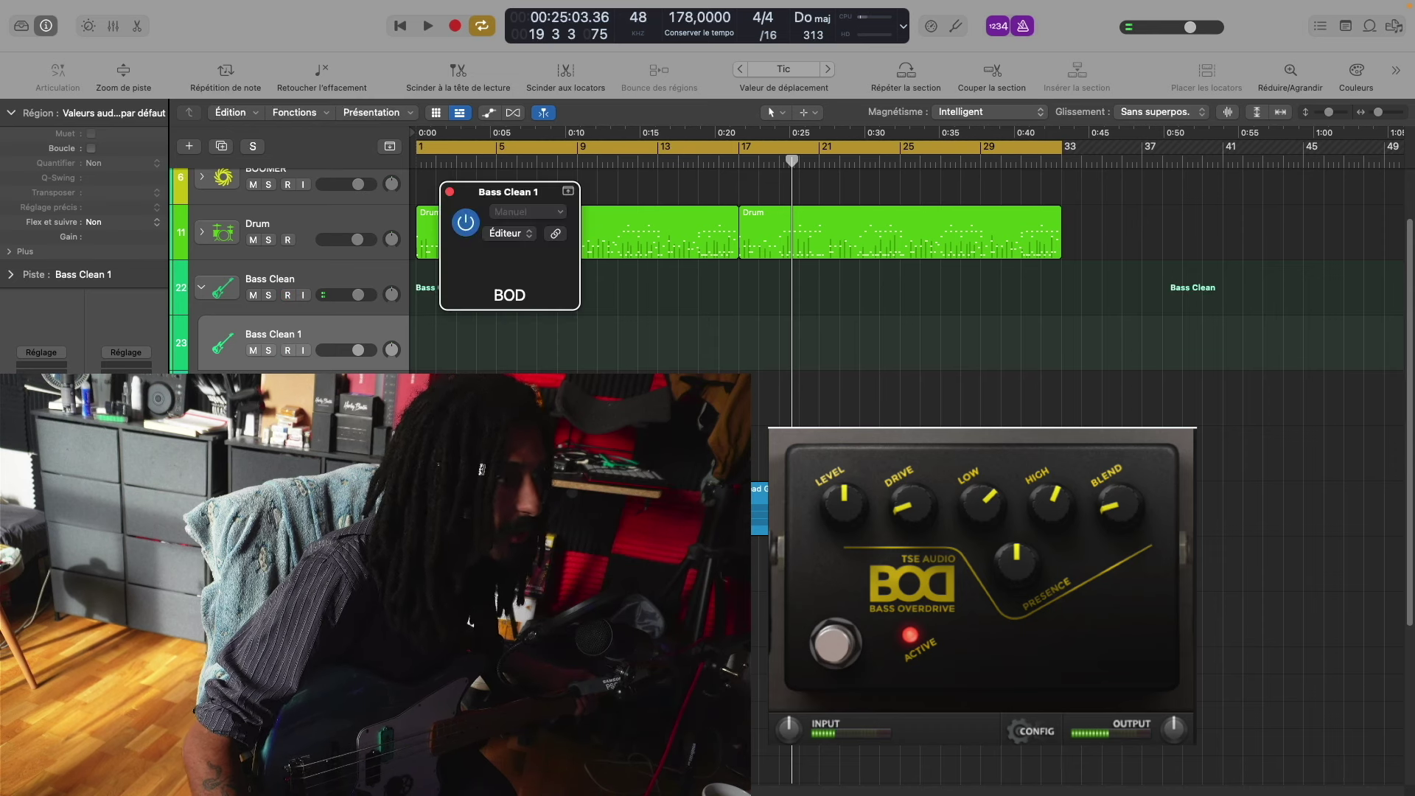
Step: Compare the Bass Clean 1 sound with the BOD overdrive bypassed and active, and close the Noise Gate and BOD windows
left_click_drag(661, 201, 577, 285)
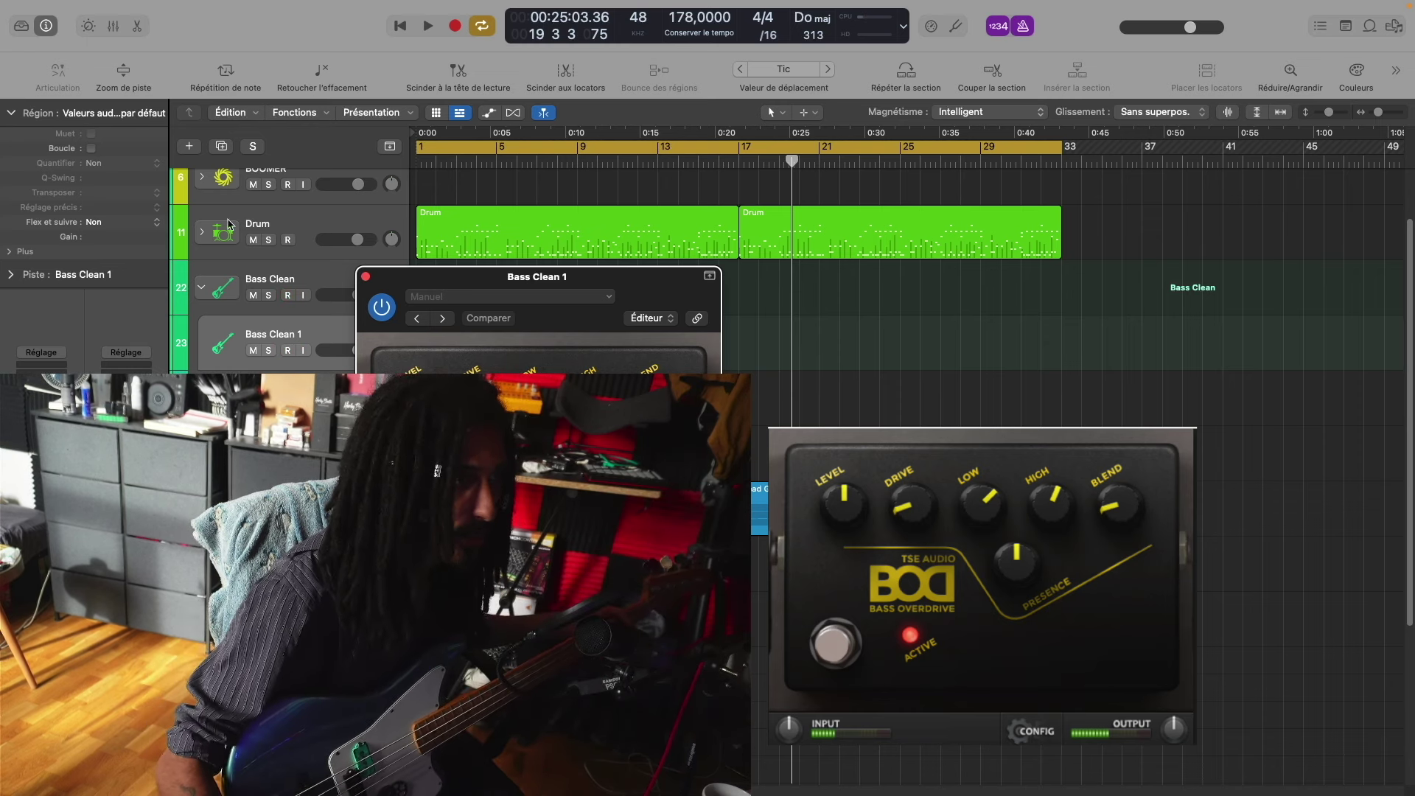
left_click(383, 307)
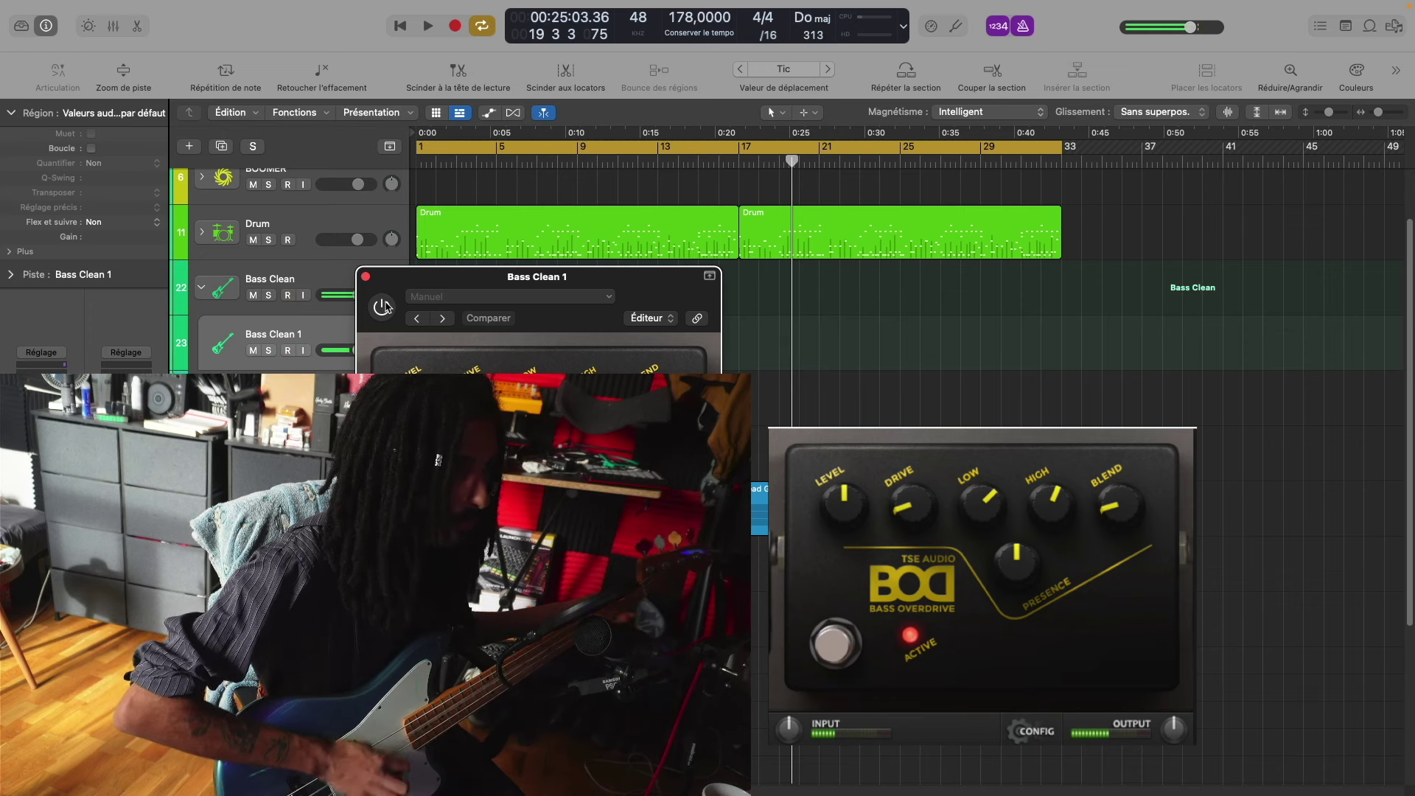
left_click(383, 307)
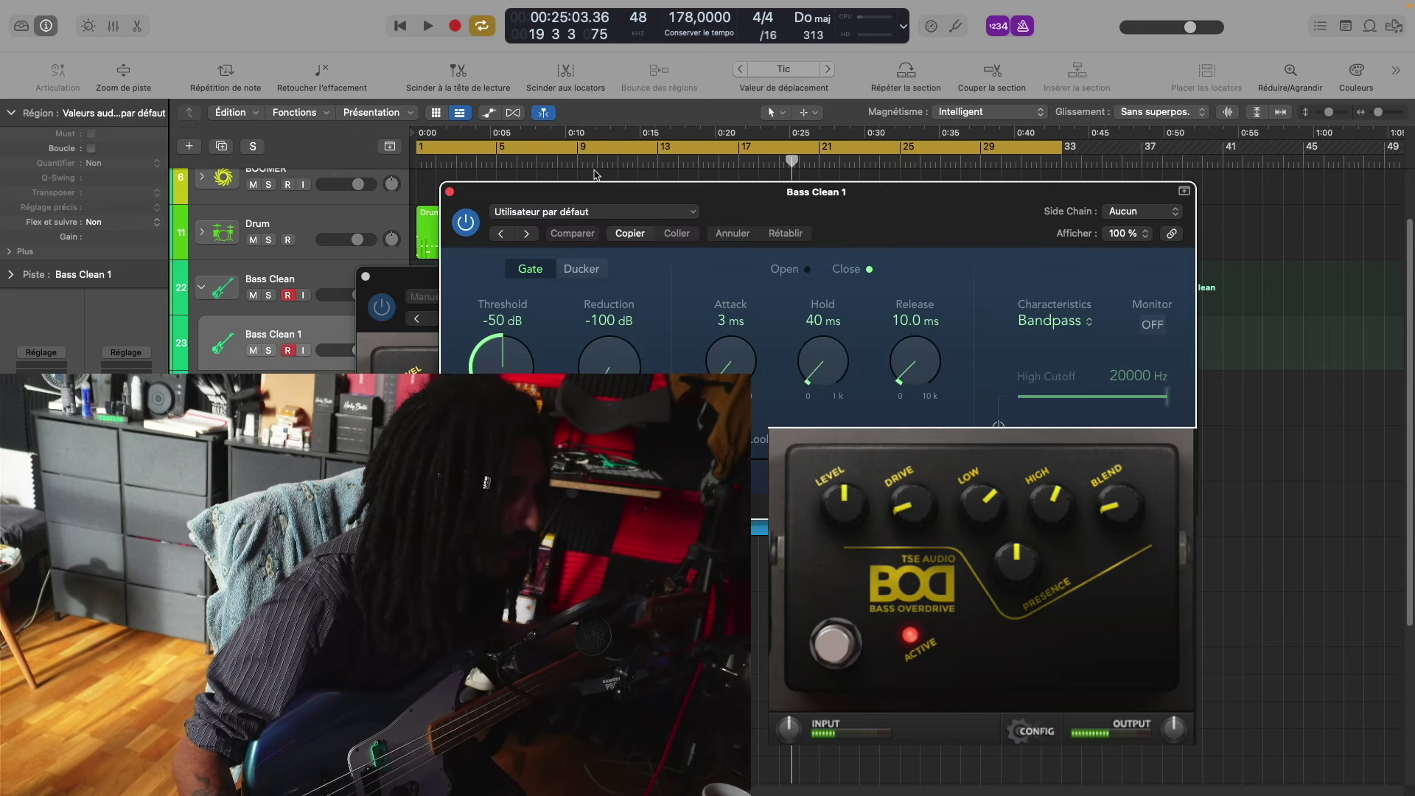
left_click(450, 193)
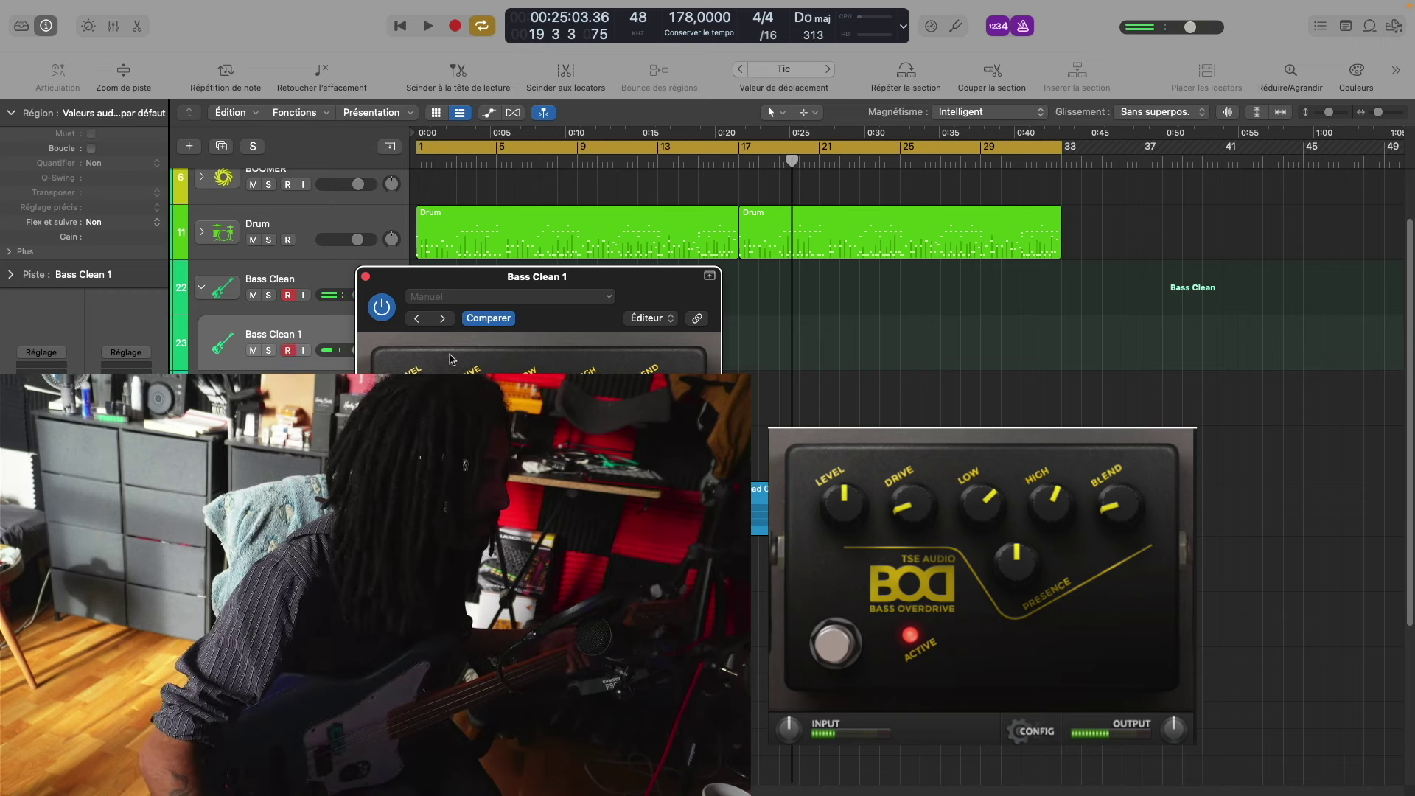
left_click(365, 277)
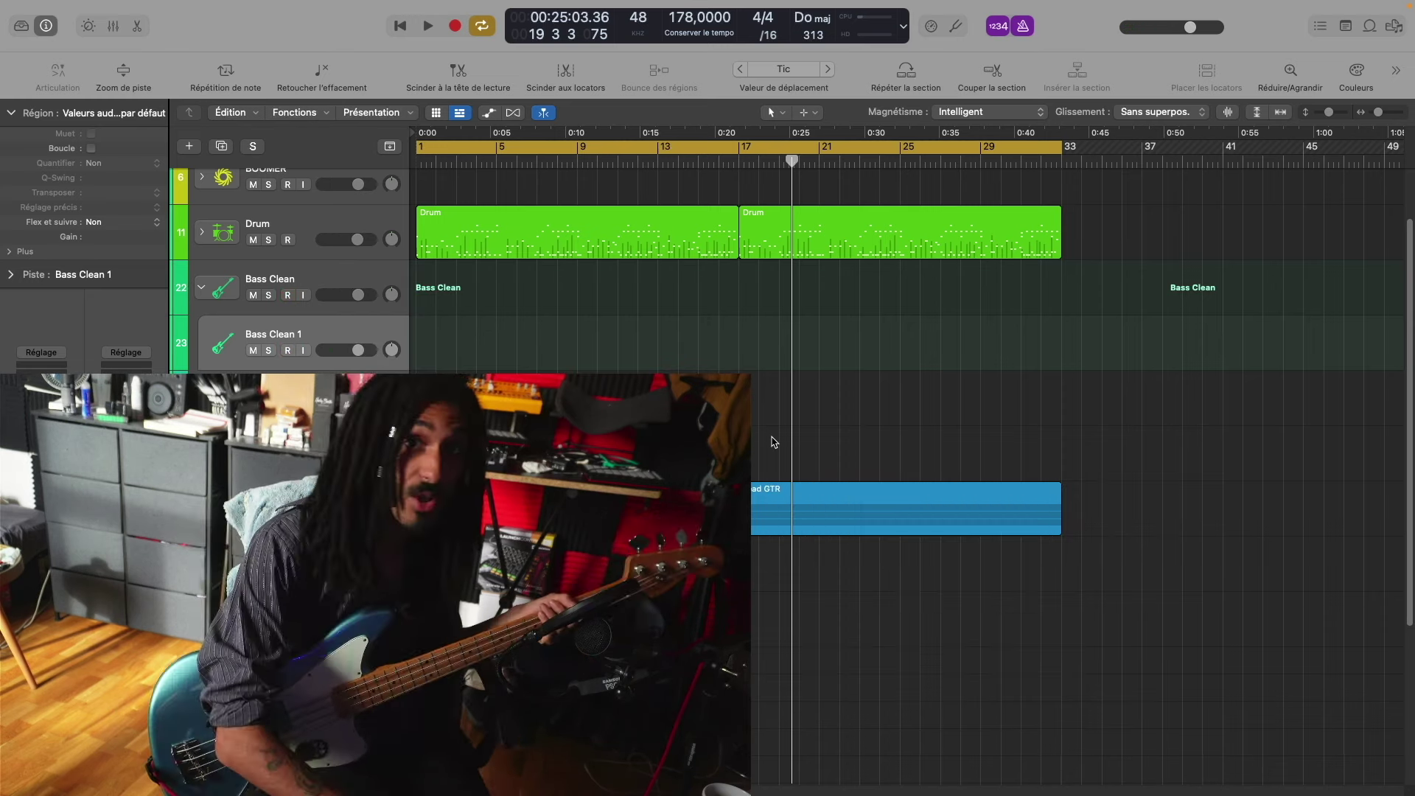
Step: Record a bass take on the Bass Clean 1 track across the cycle range from bar 1 to bar 33
key("Return")
key("space")
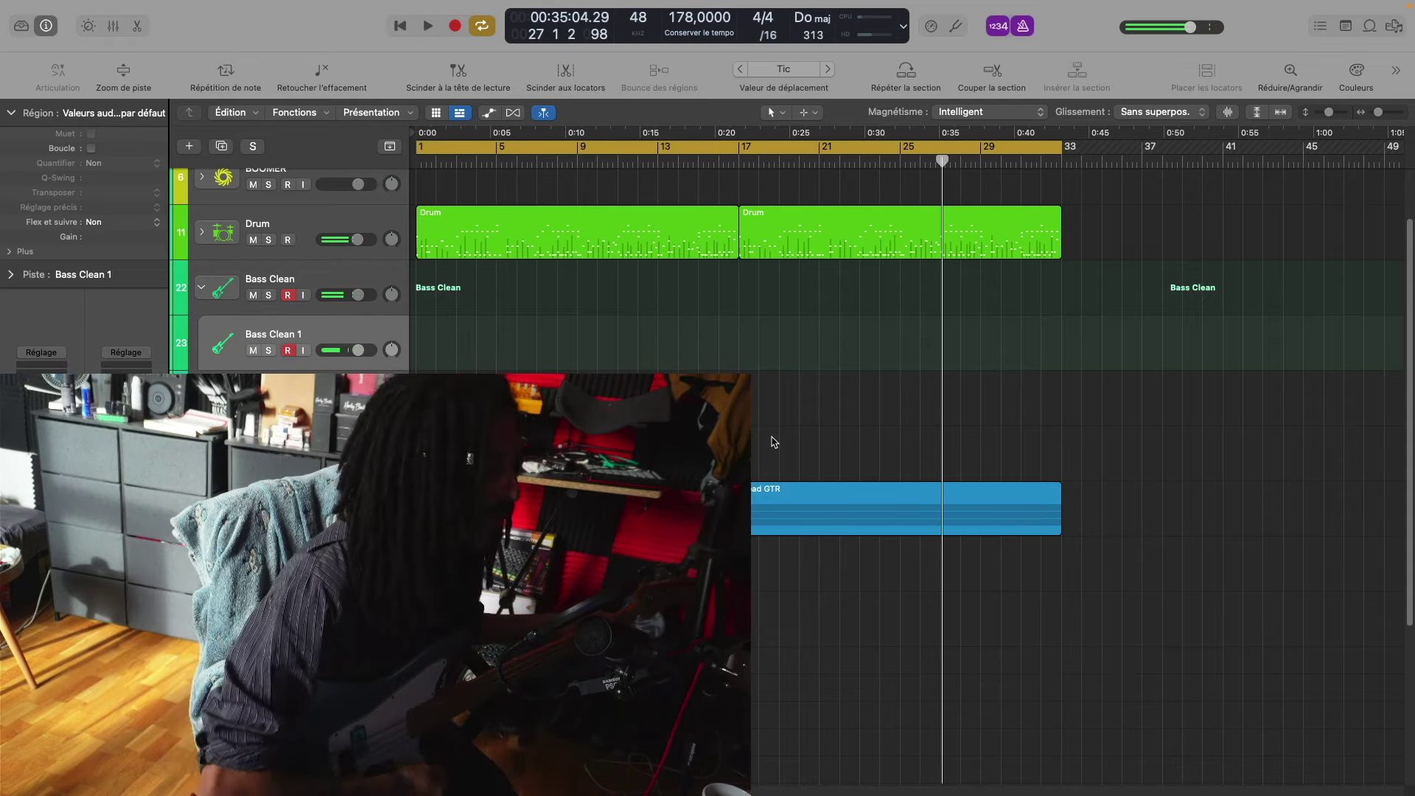
key("r")
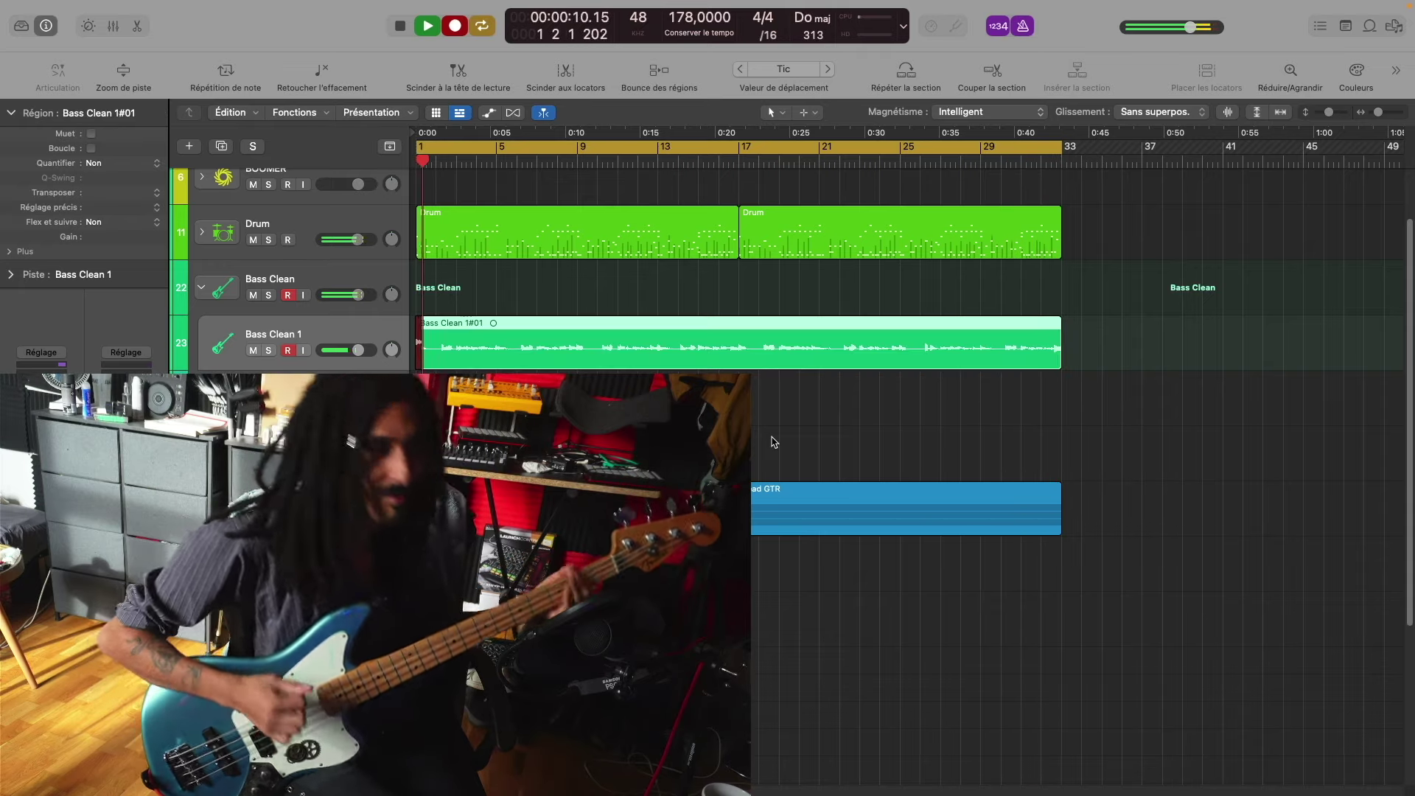
key("space")
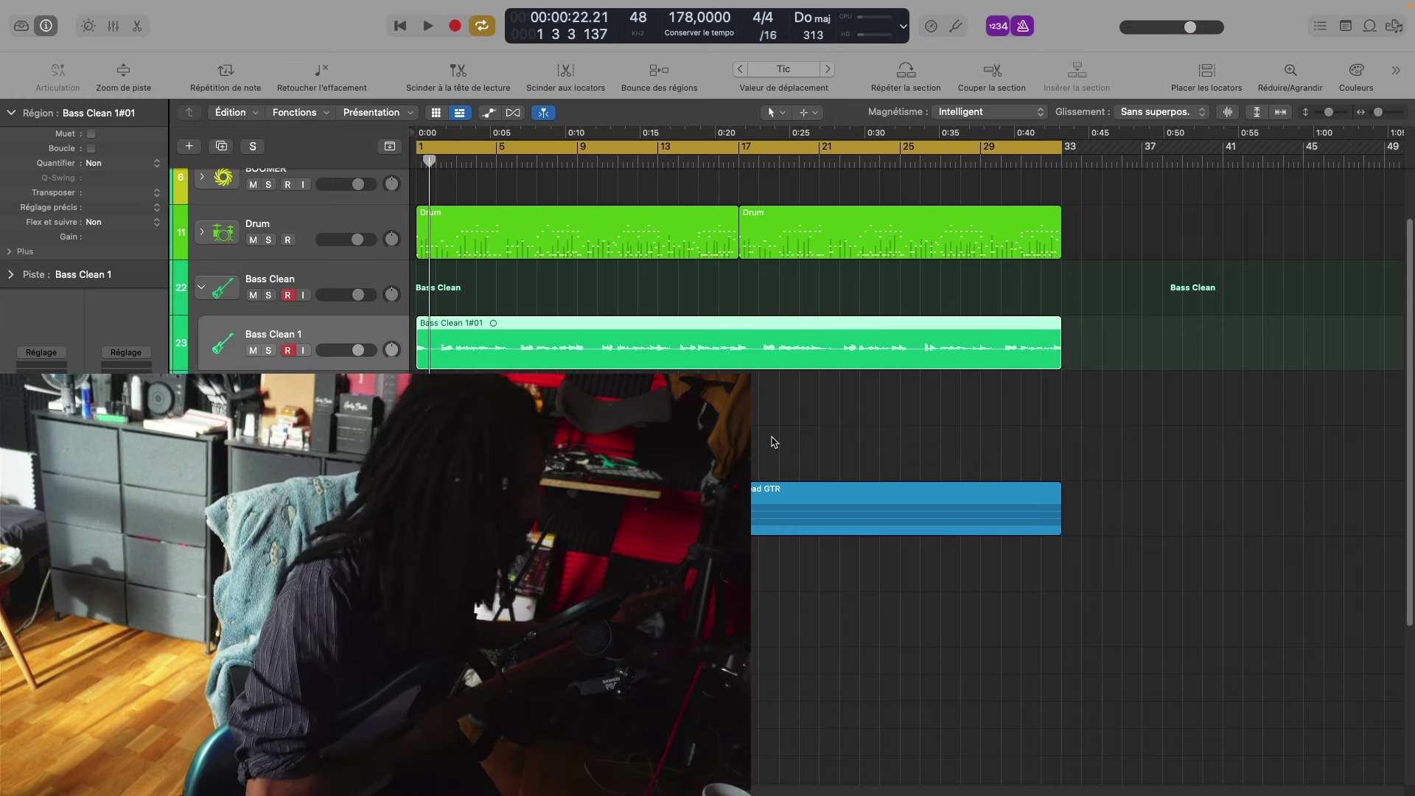
Step: Play back the recorded bass take and lower the Bass Clean 1 volume to -2.2 dB
key("space")
scroll(676, 364, "up", 3)
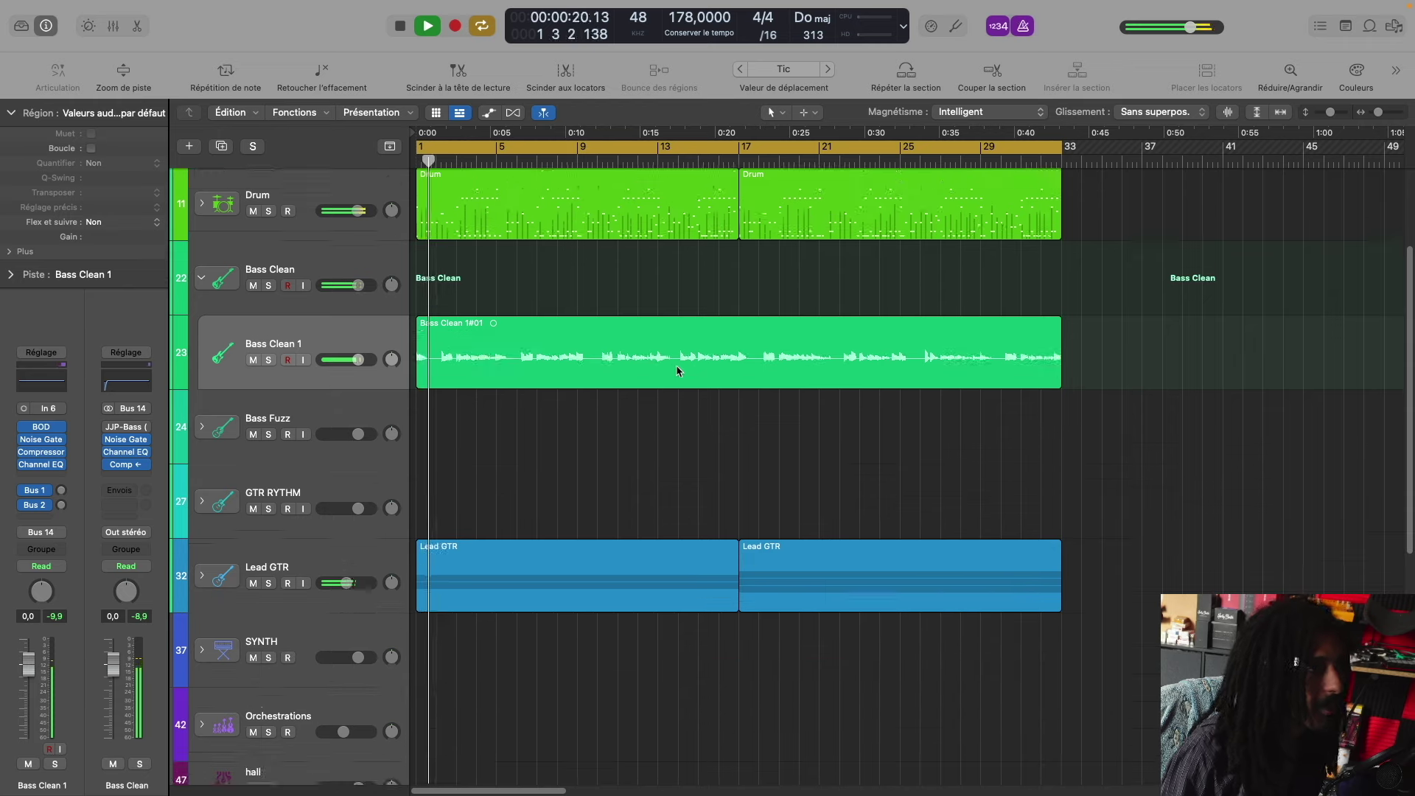
left_click(358, 364)
left_click_drag(359, 363, 353, 363)
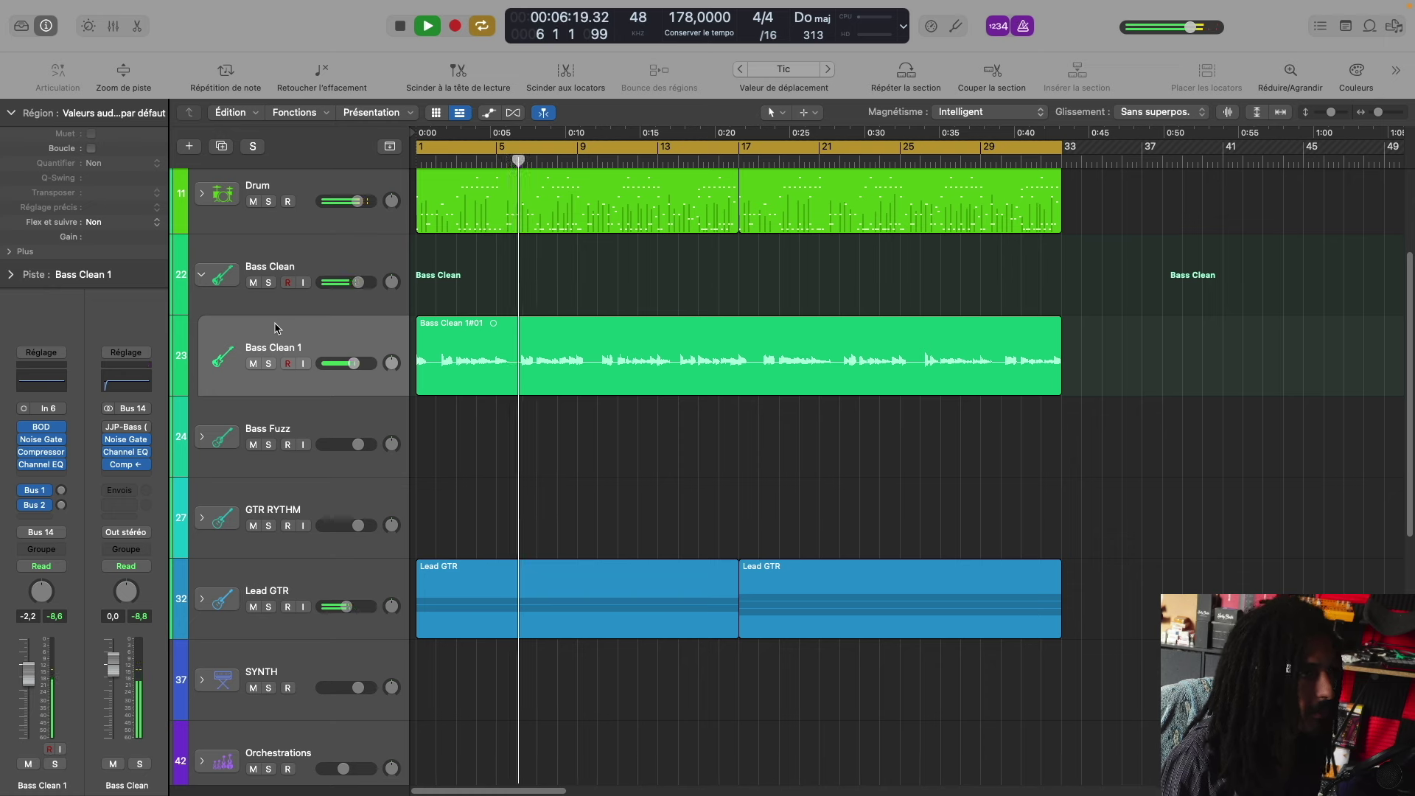
left_click(45, 478)
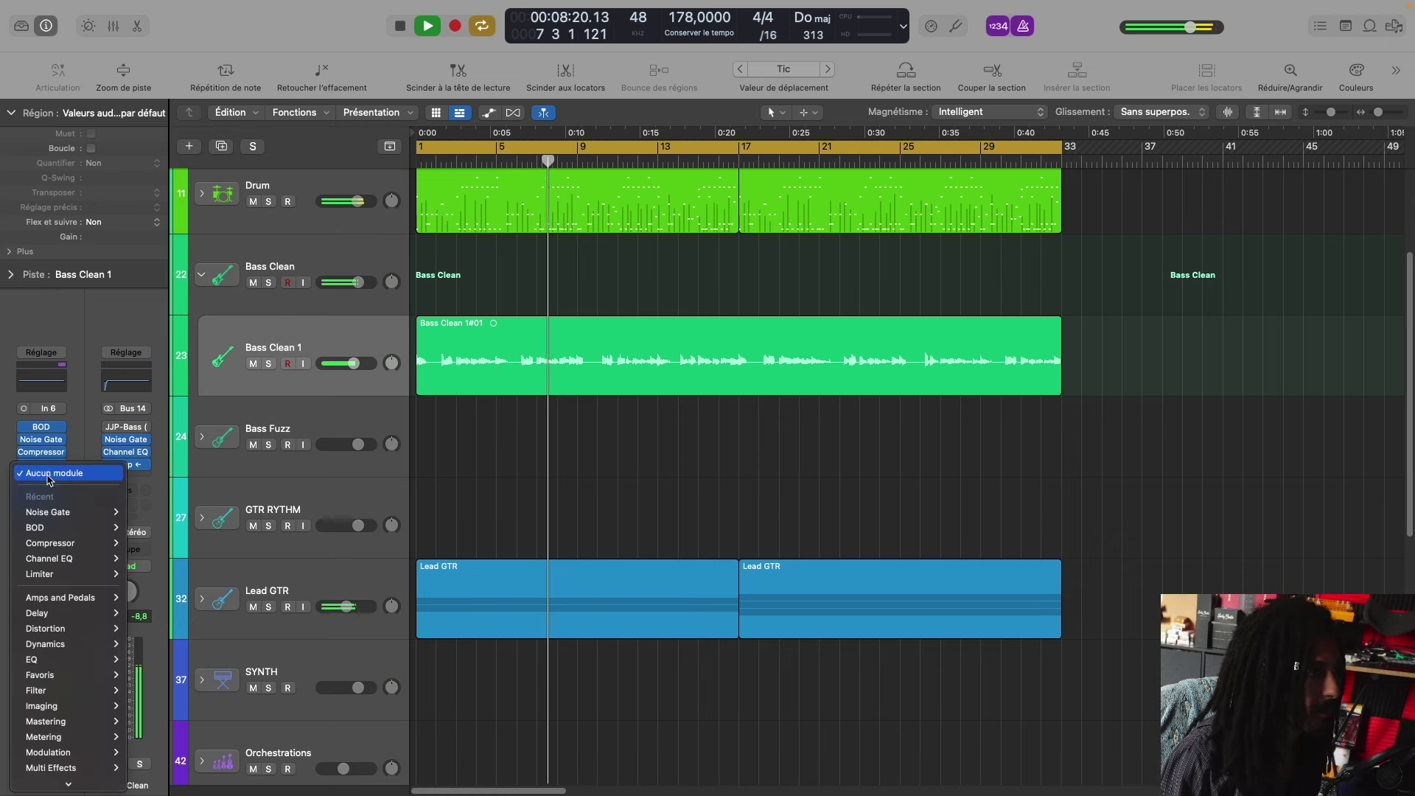
mouse_move(116, 634)
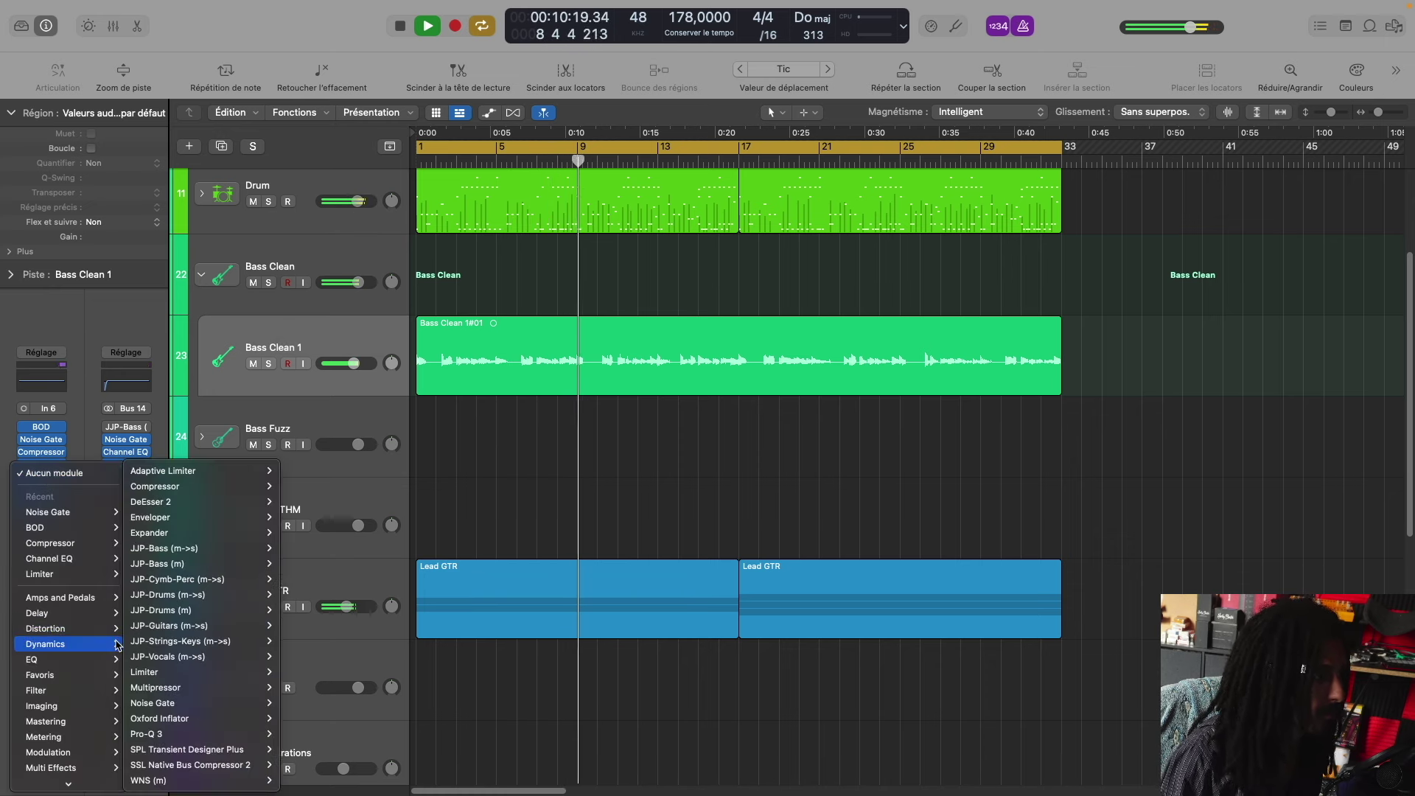
left_click(504, 443)
Step: Set the Bass Clean 1 volume to -3.0 dB and stop playback
left_click_drag(351, 358, 348, 359)
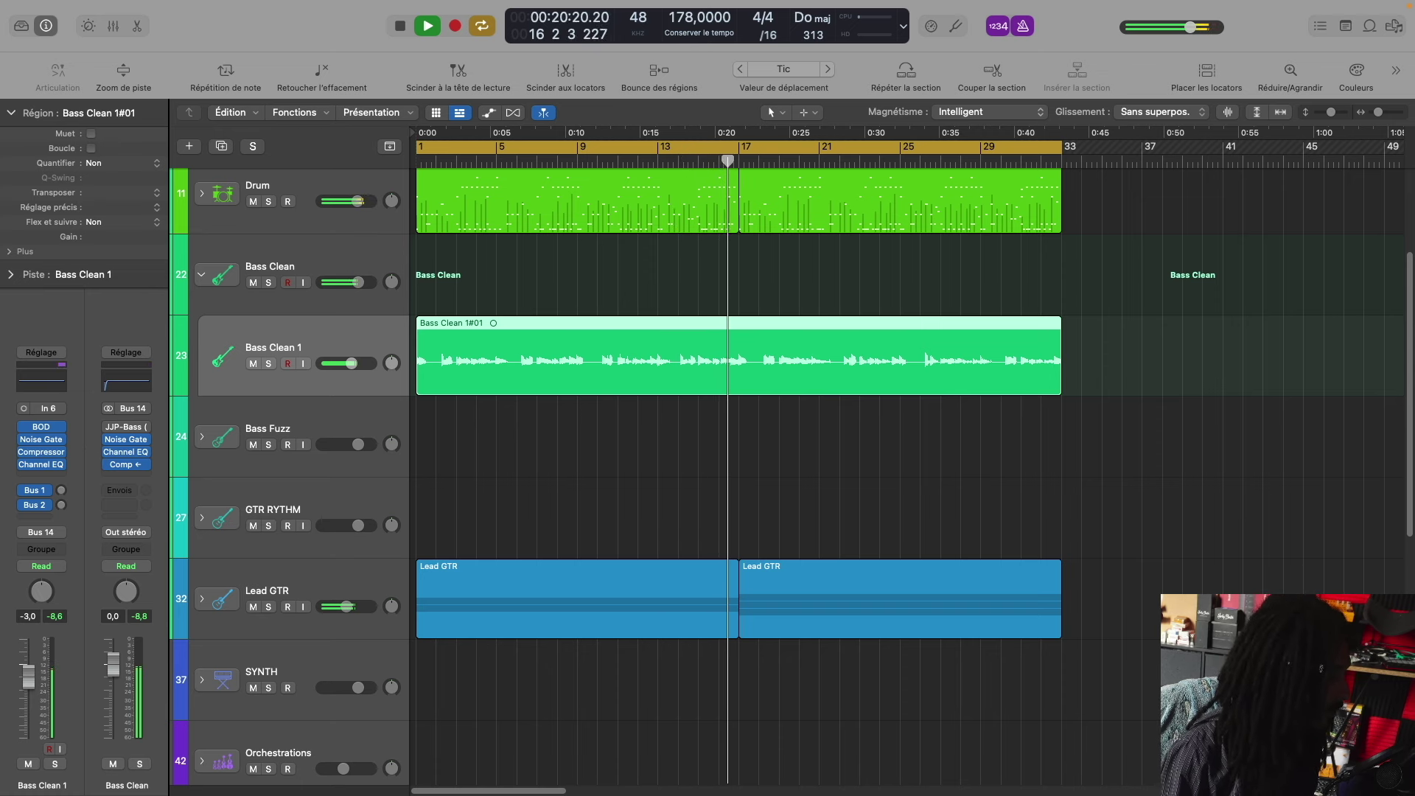
left_click(636, 423)
key("space")
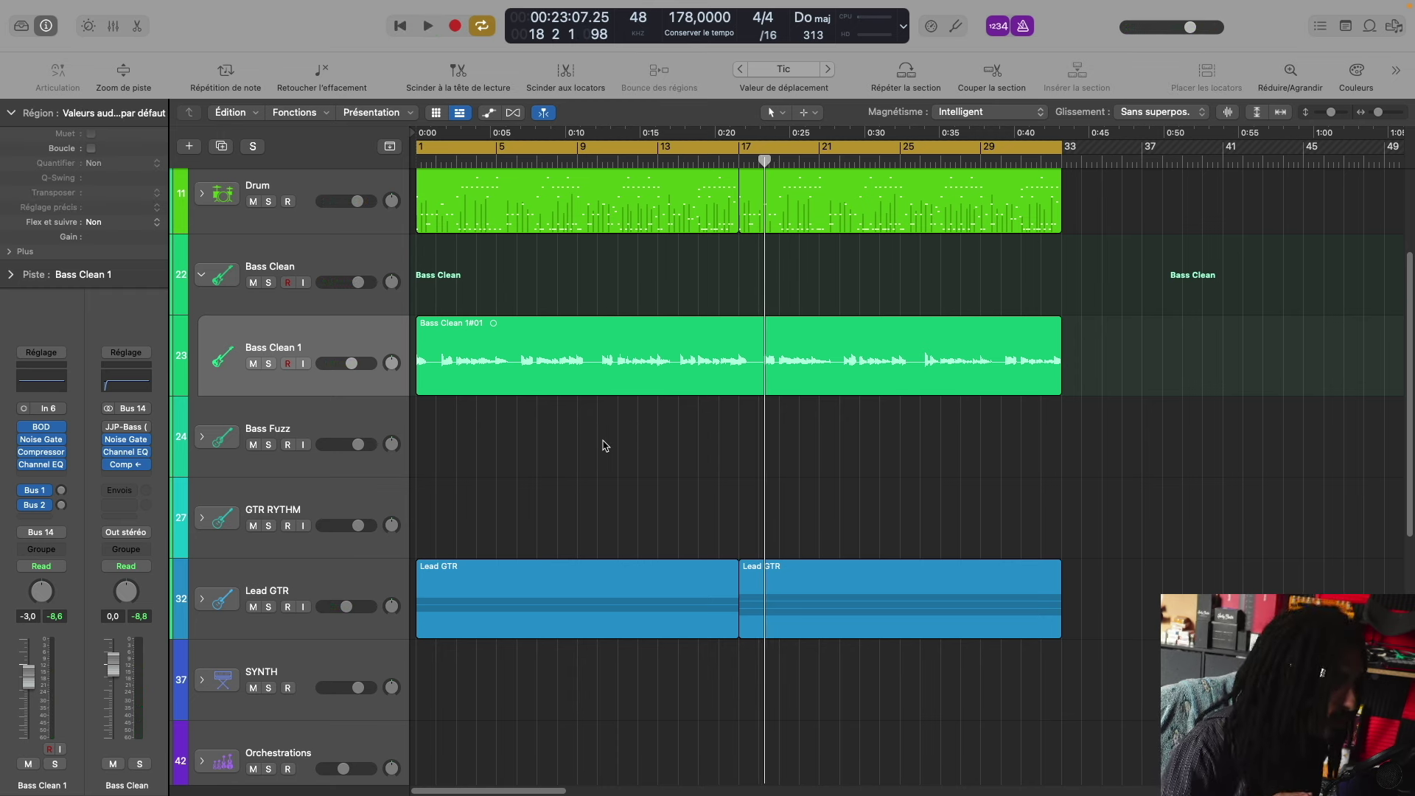
Step: Insert a mono Pro-Q 3 equalizer on Bass Clean 1 and place it before the Channel EQ in the effect chain
left_click(59, 477)
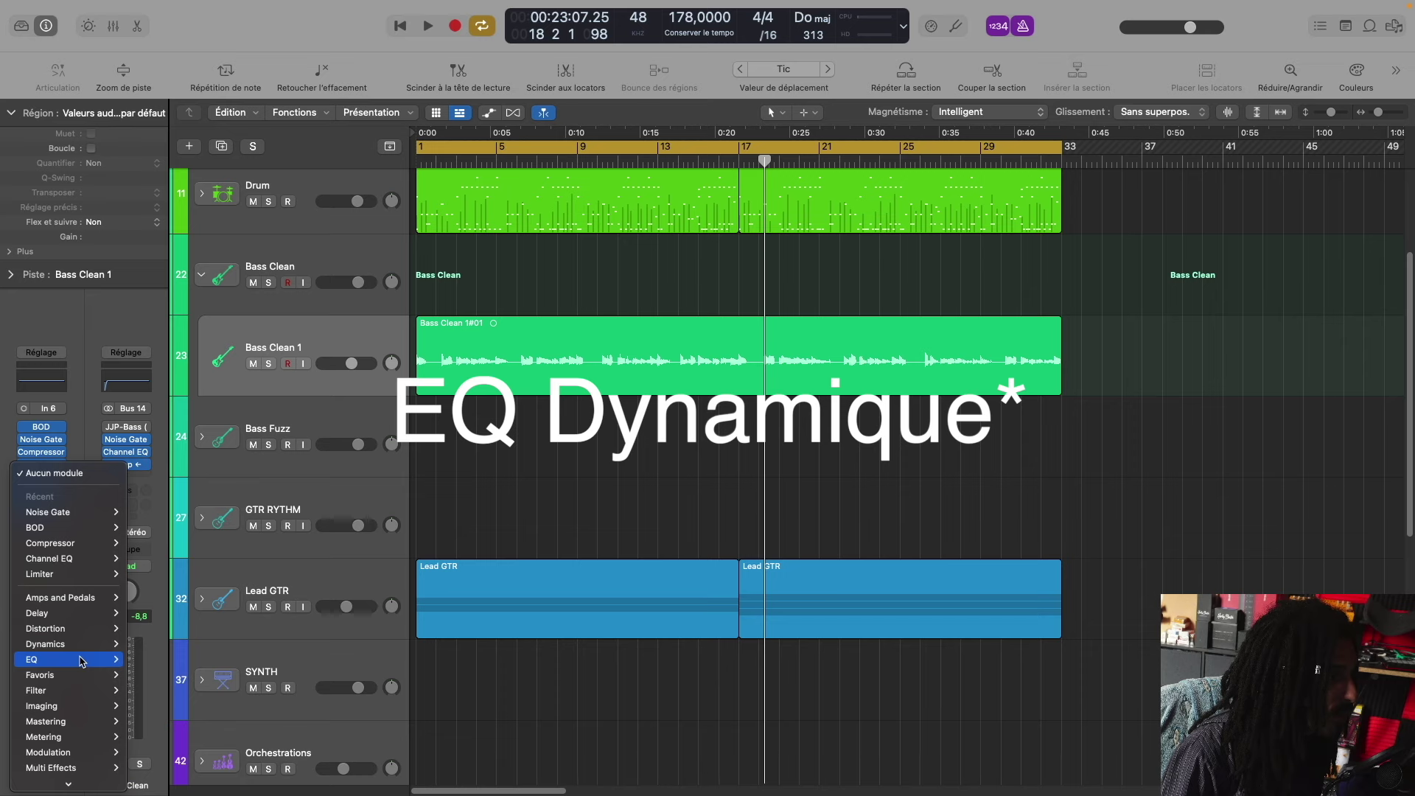
mouse_move(82, 661)
mouse_move(223, 725)
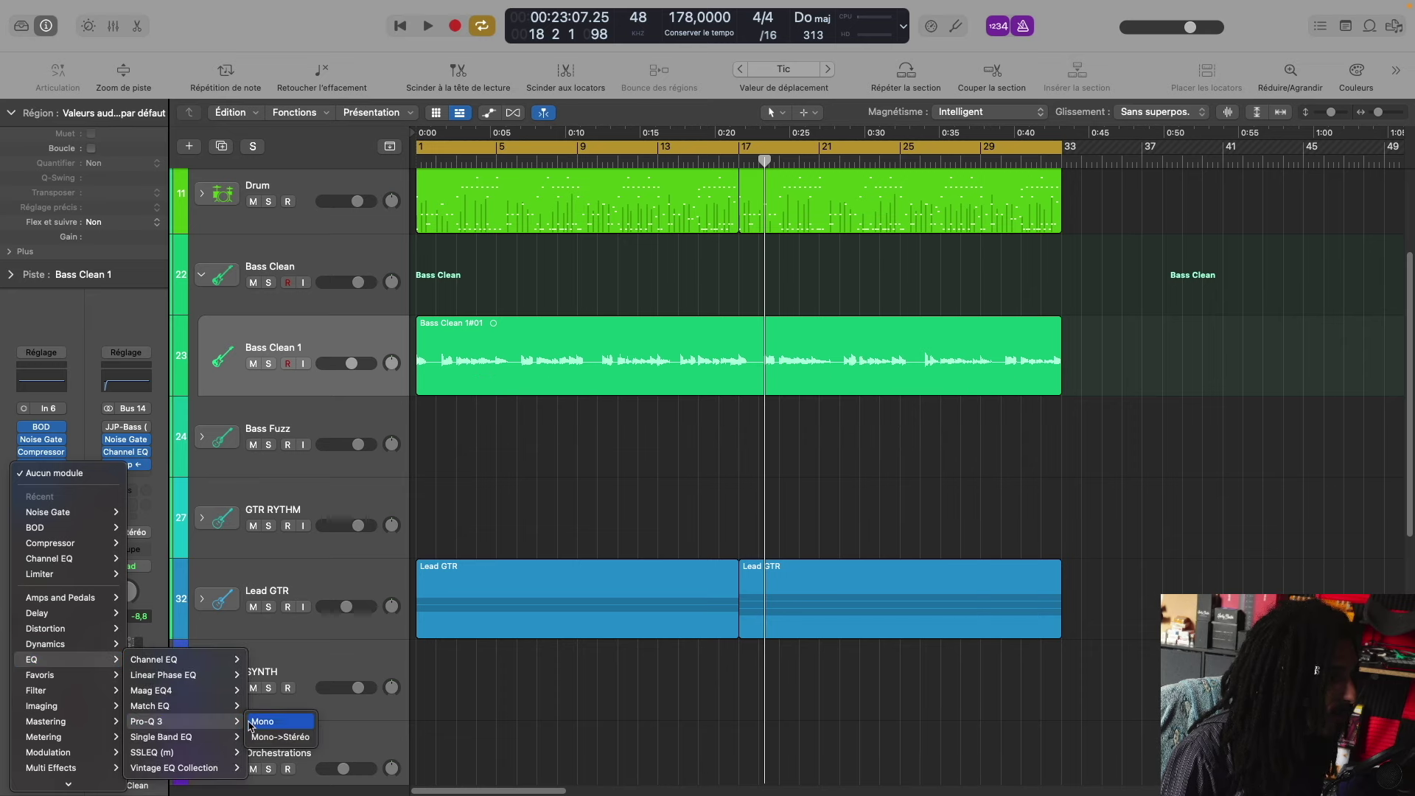
left_click(268, 725)
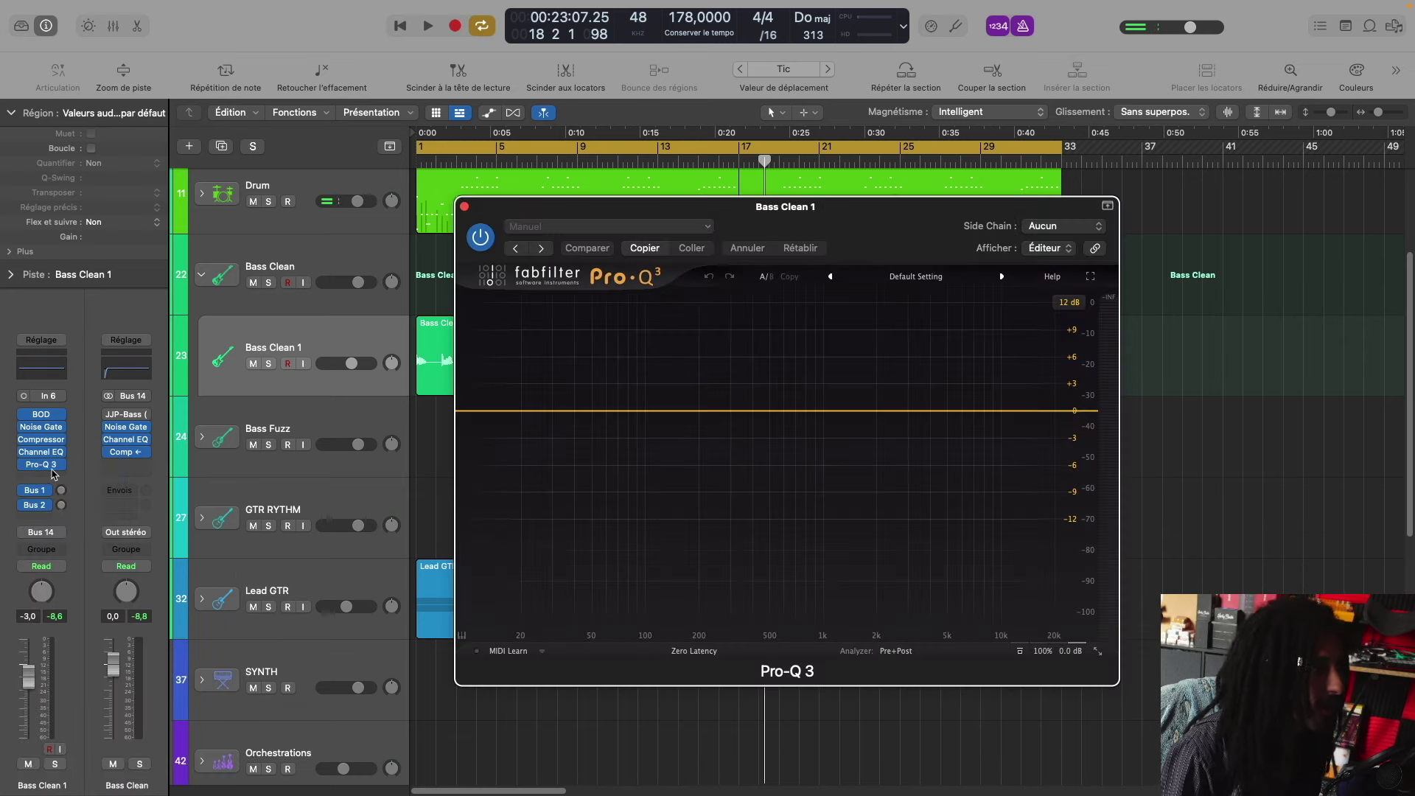
left_click_drag(59, 447, 59, 448)
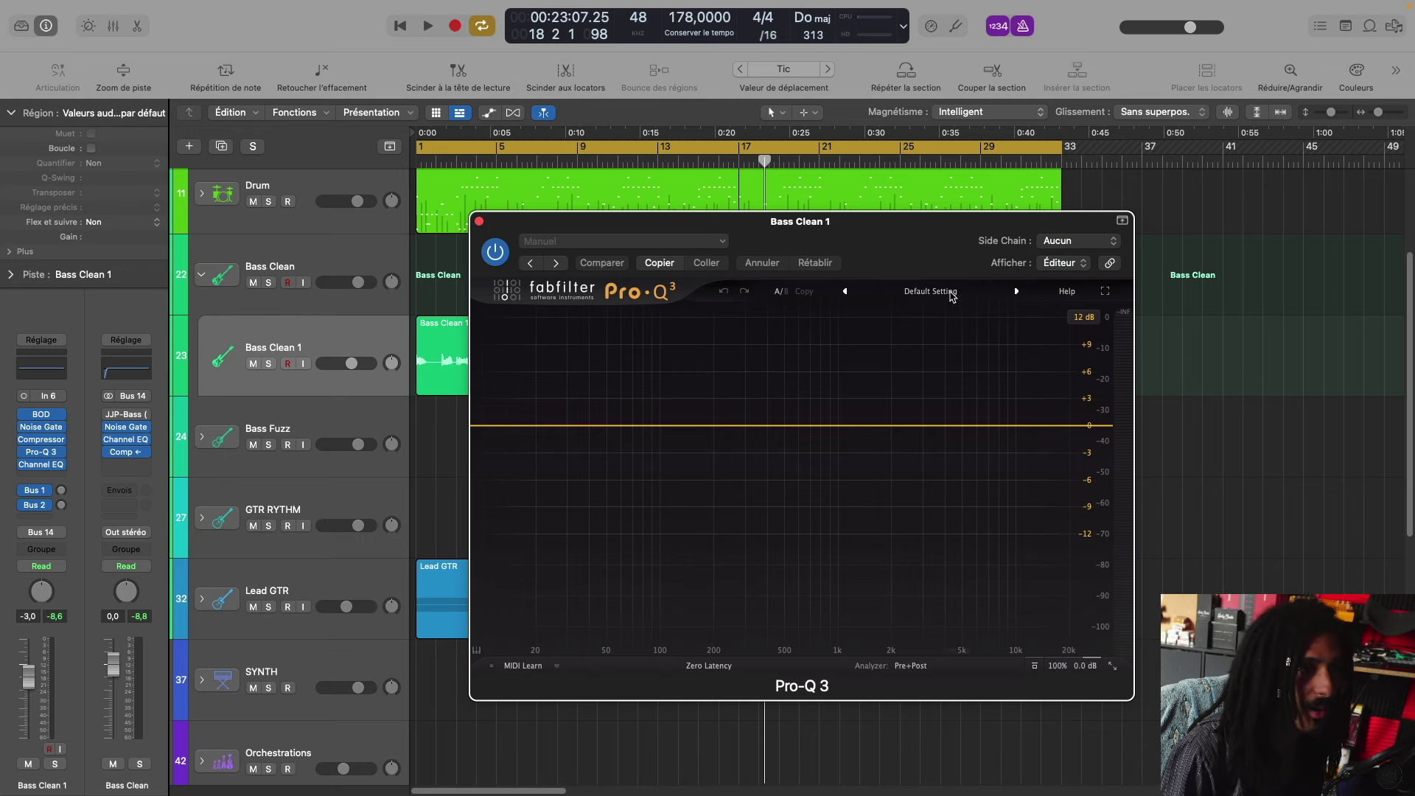
Step: Play the take to view its spectrum in Pro-Q 3, and add a bell band at about 1661 Hz with 0 dB gain
left_click_drag(899, 237, 737, 278)
key("space")
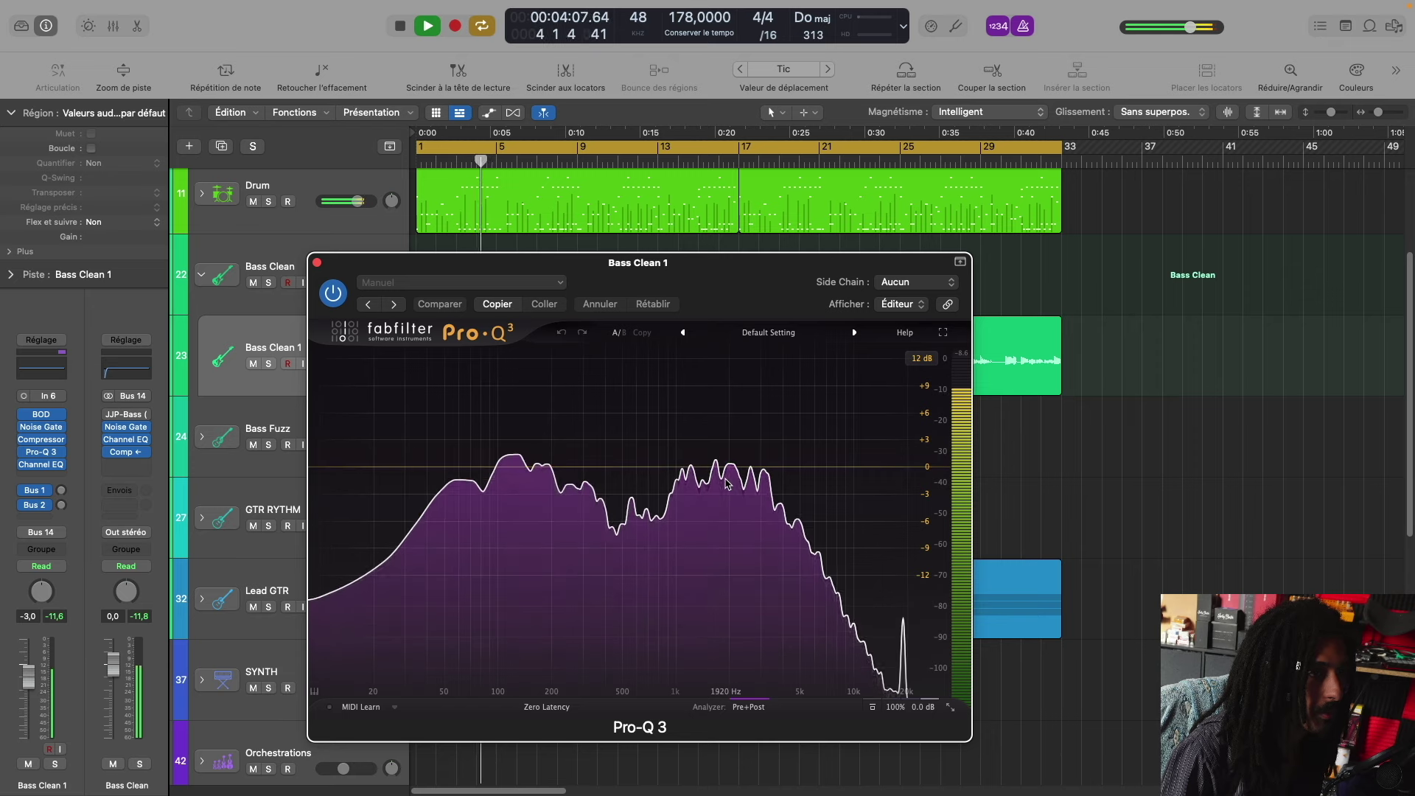
mouse_move(726, 479)
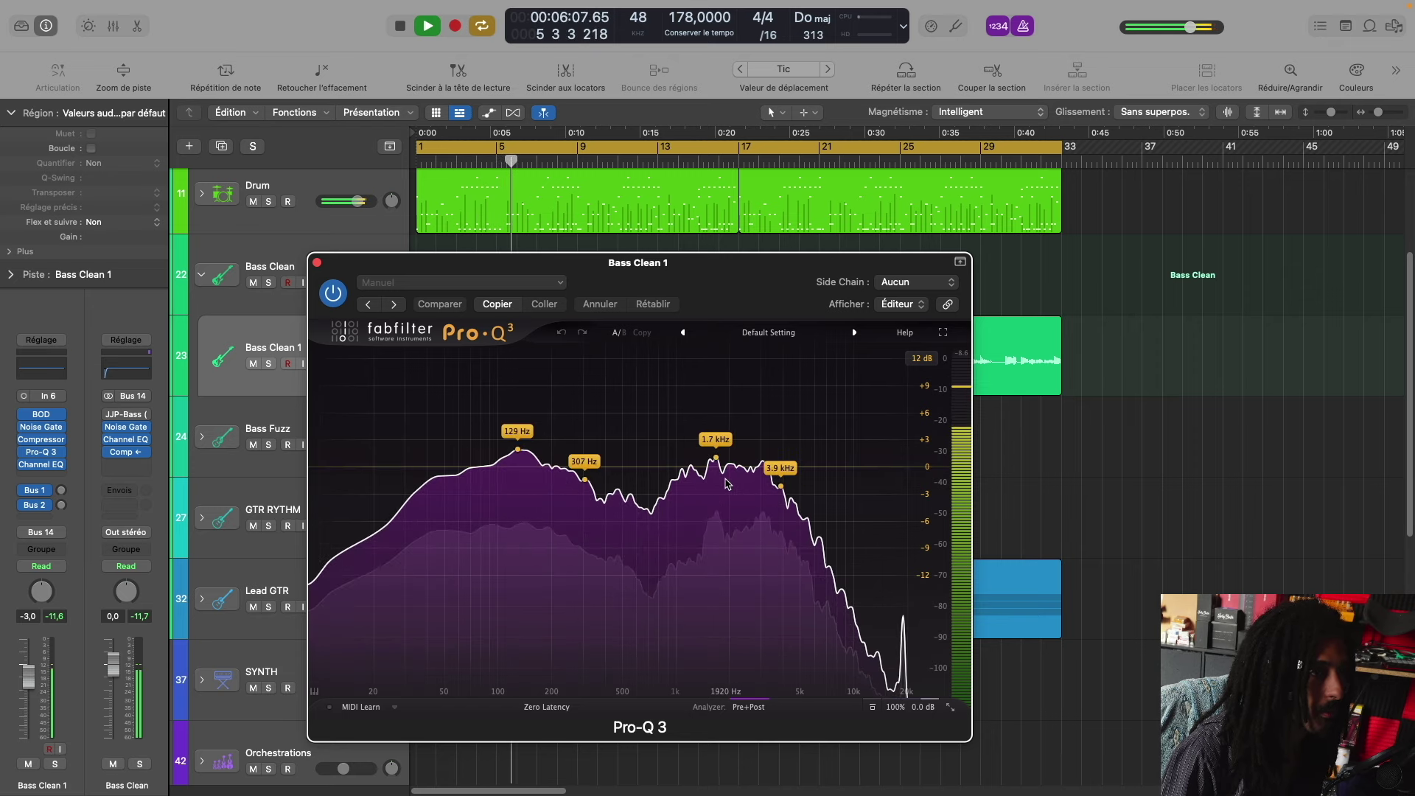
key("space")
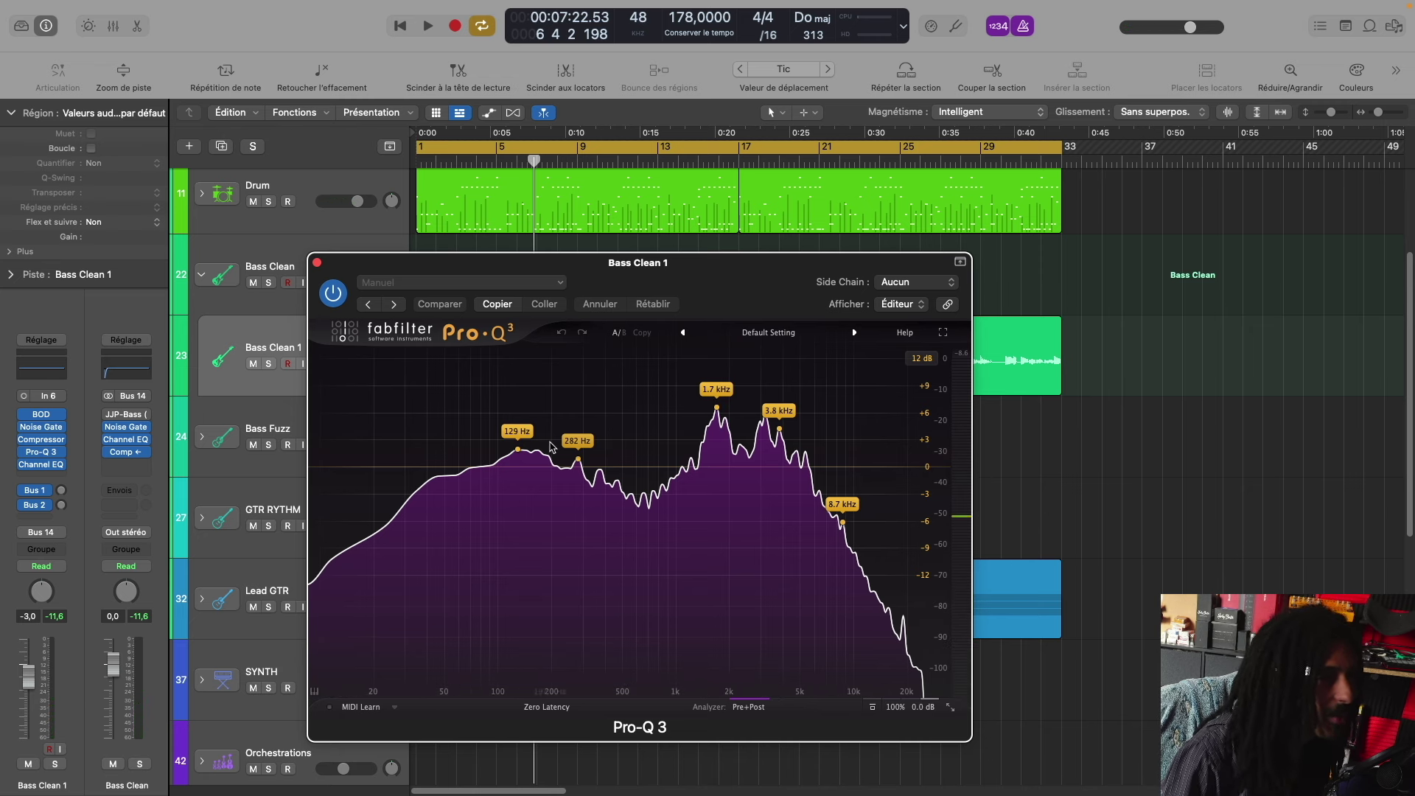
double_click(711, 469)
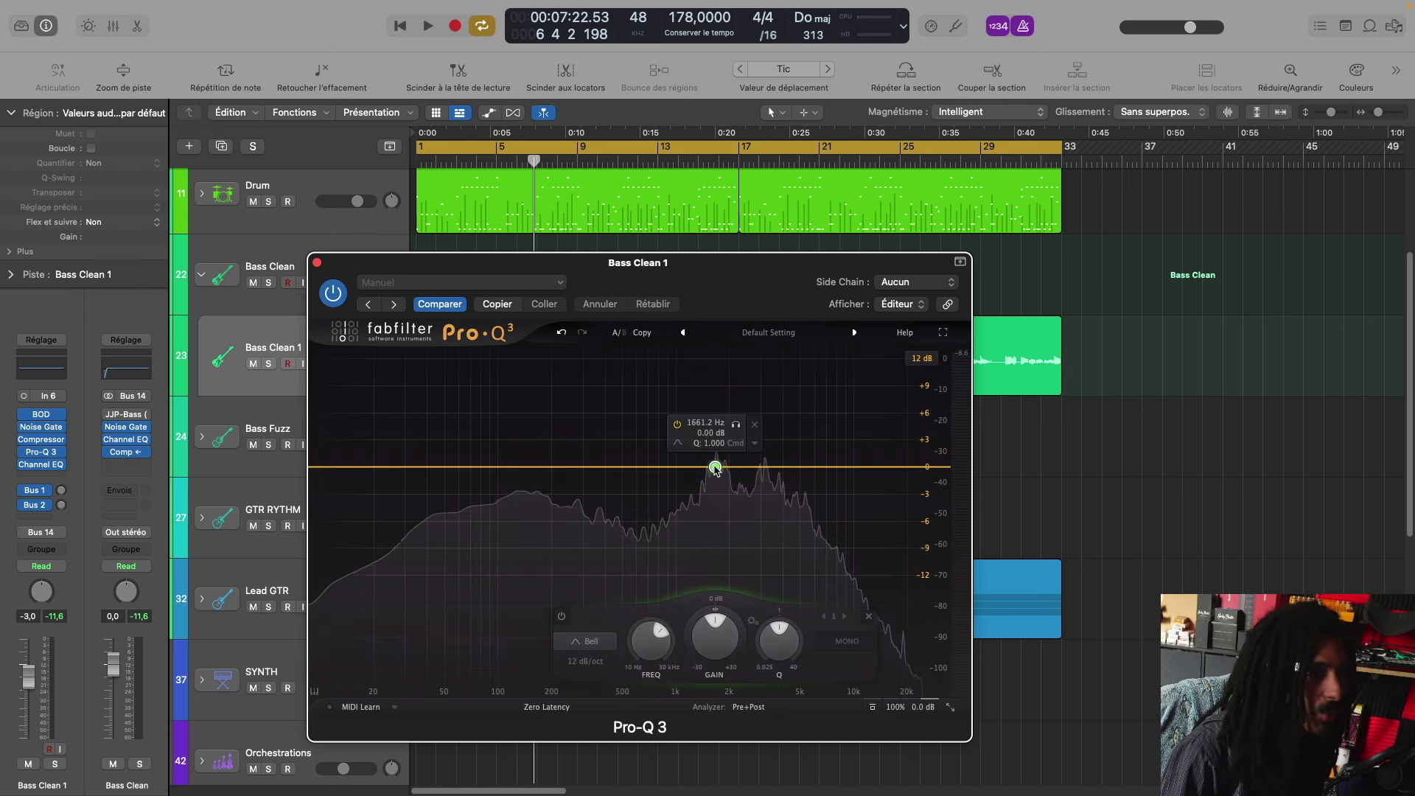
left_click(755, 443)
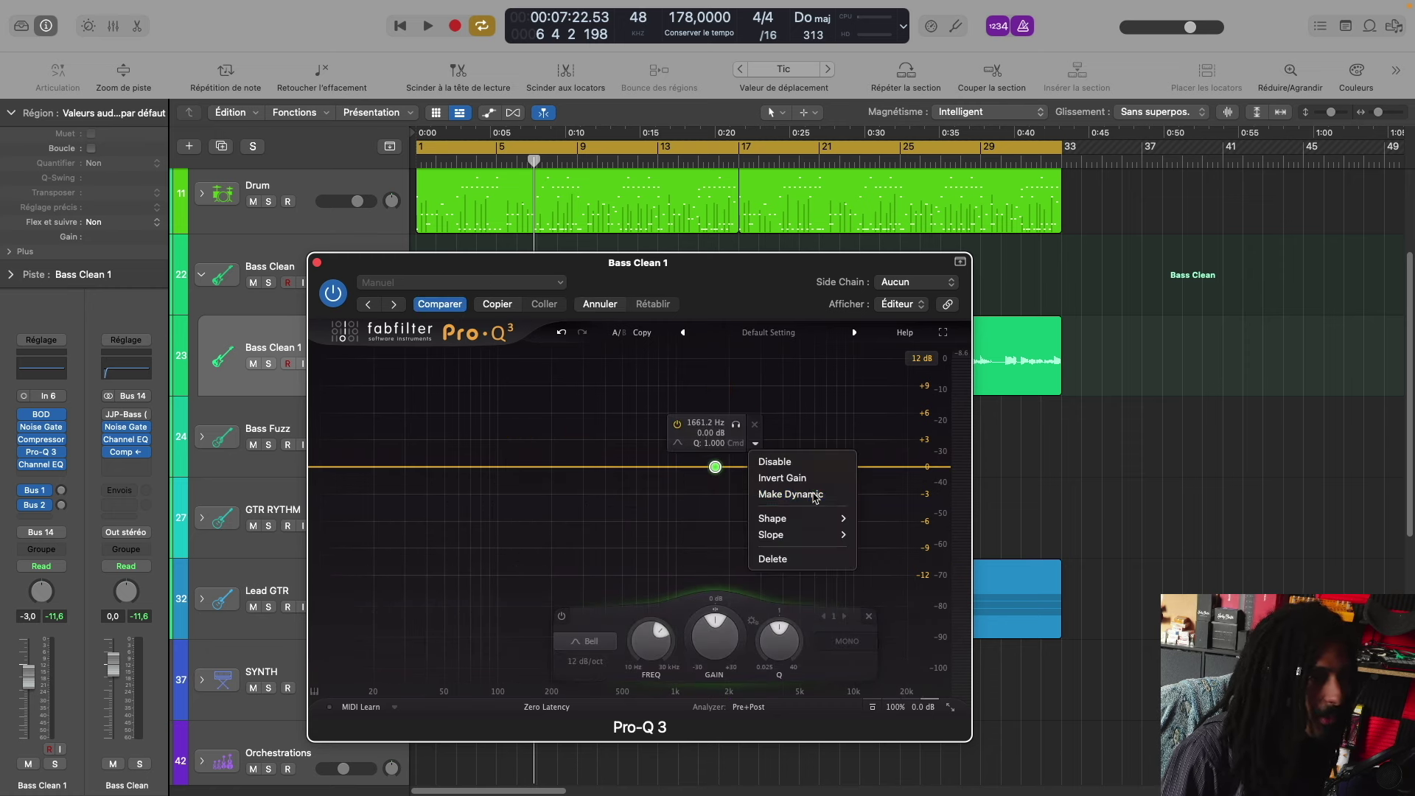
left_click(815, 496)
left_click(754, 443)
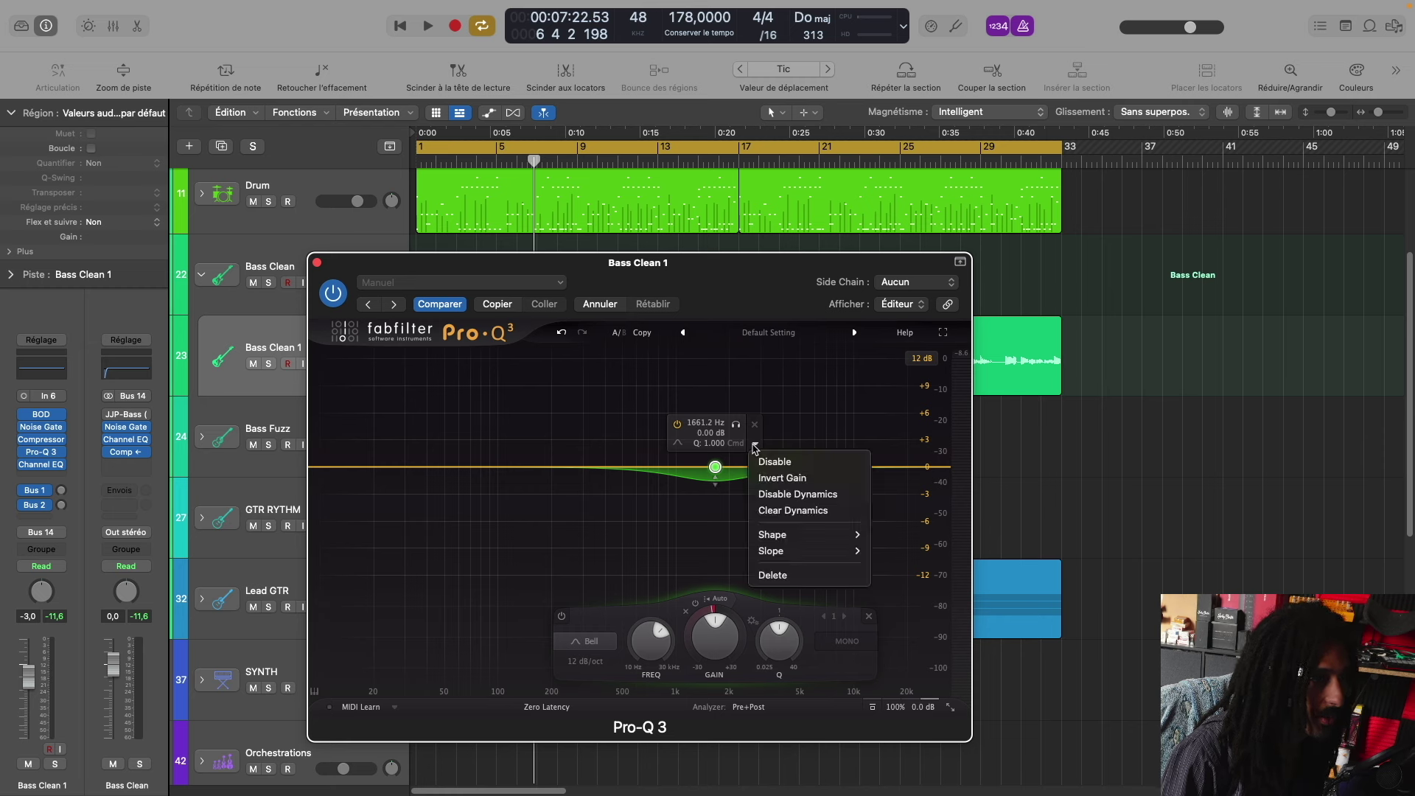
left_click(753, 445)
left_click(755, 445)
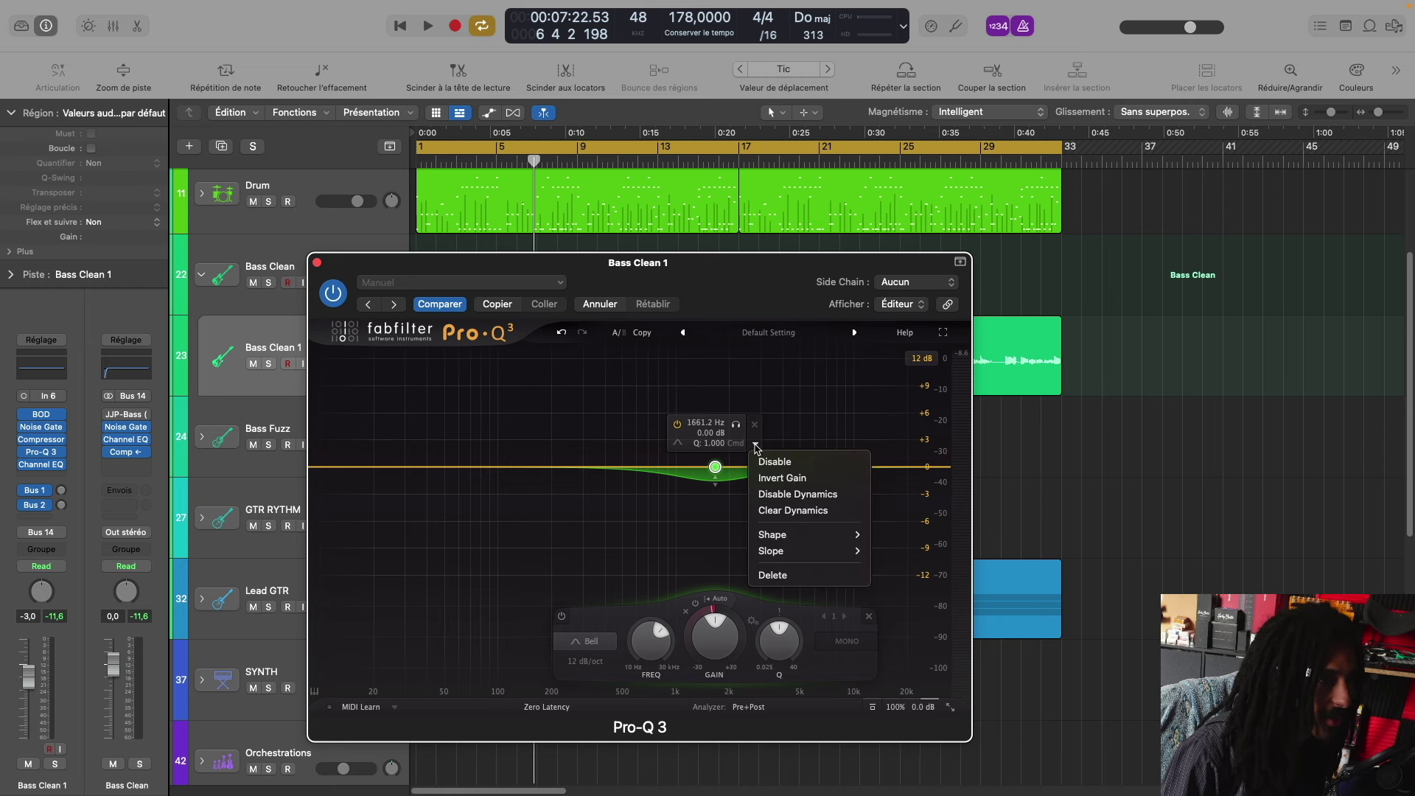
left_click(772, 461)
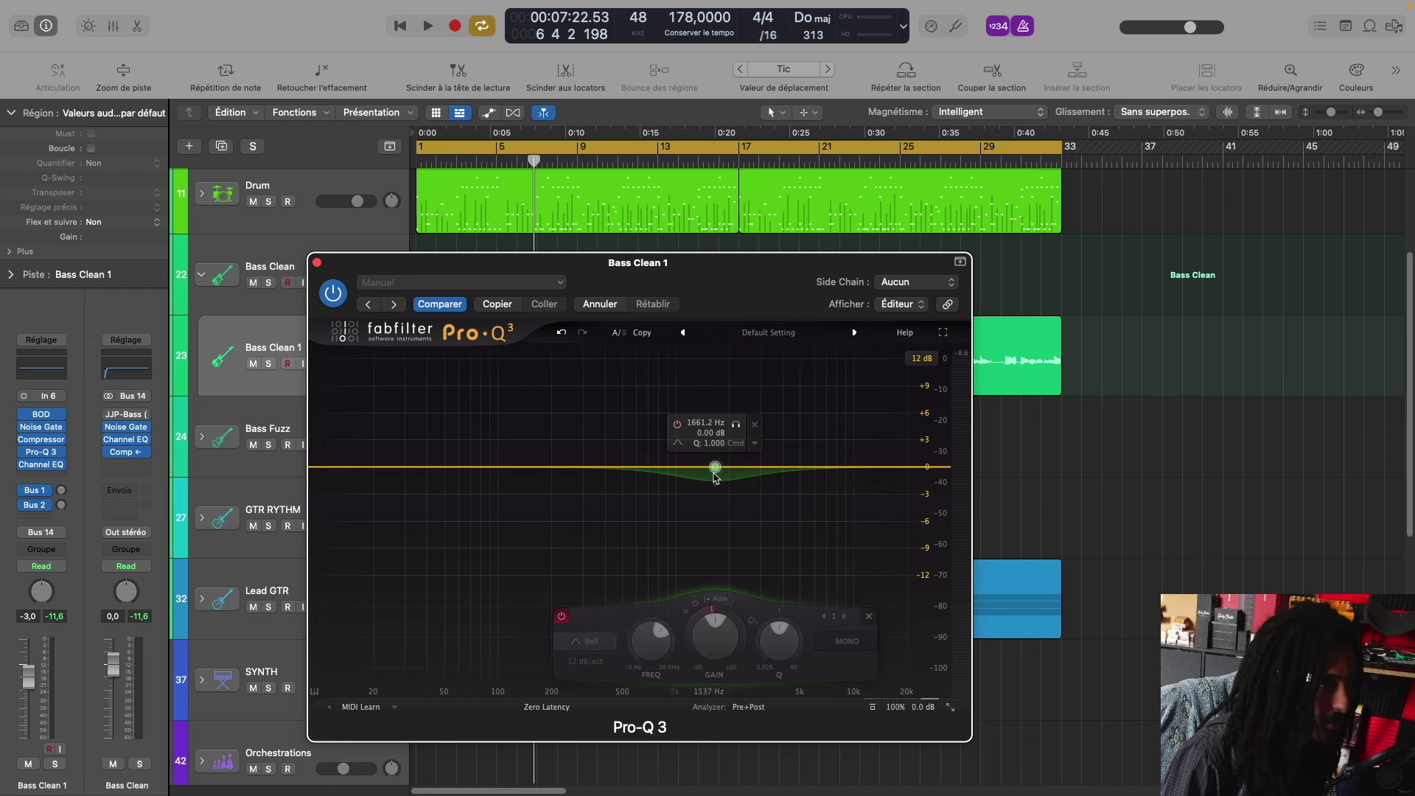
left_click(756, 449)
left_click(820, 494)
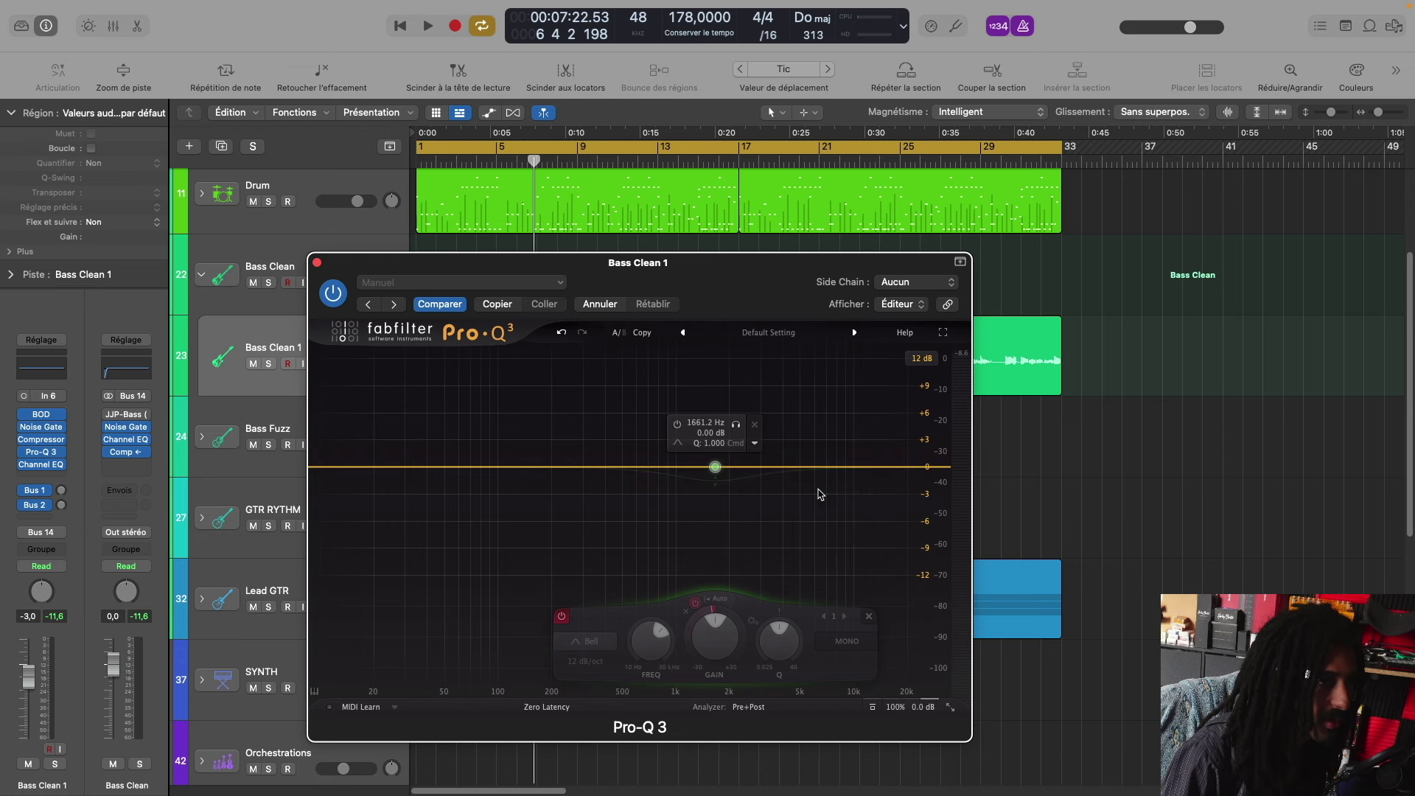
left_click(767, 458)
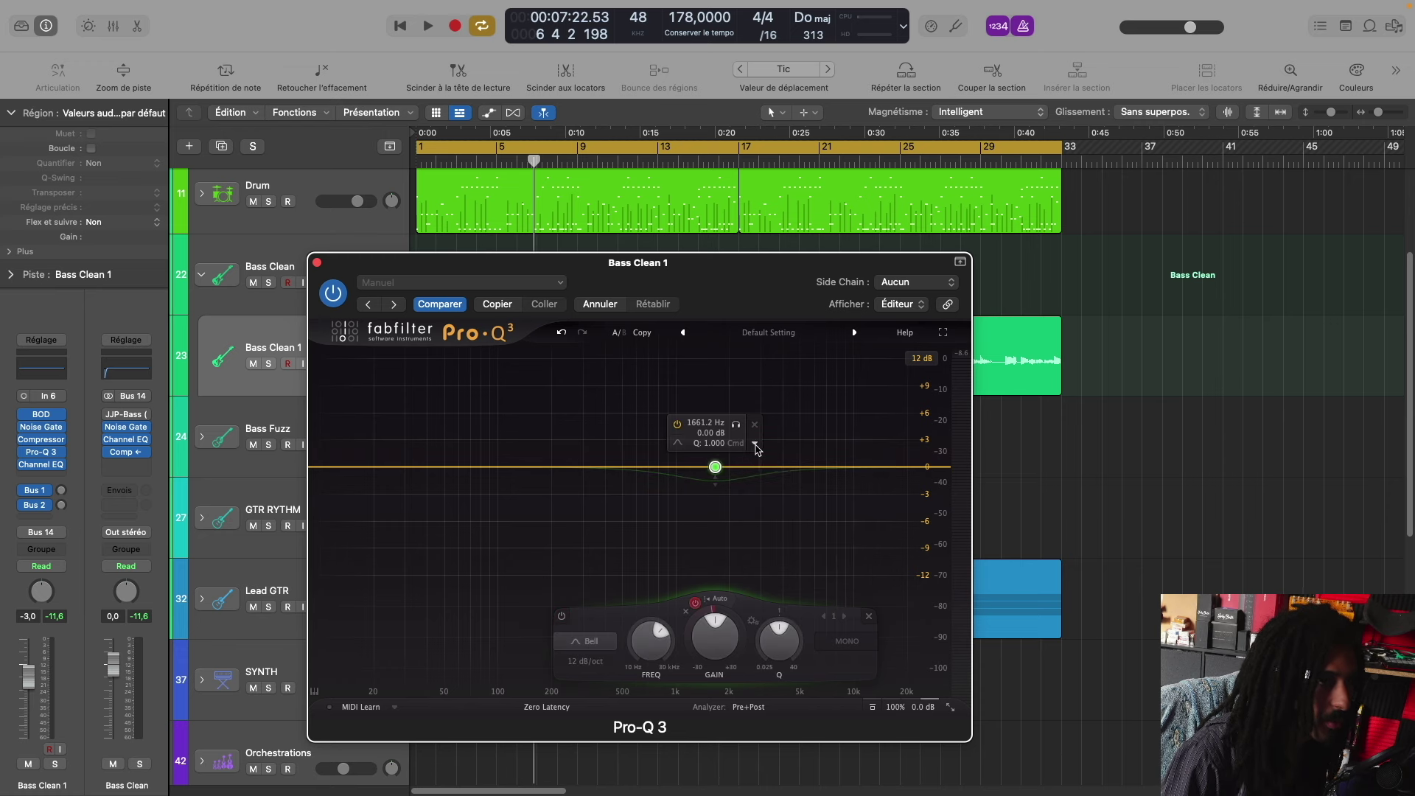
left_click(756, 446)
left_click(816, 510)
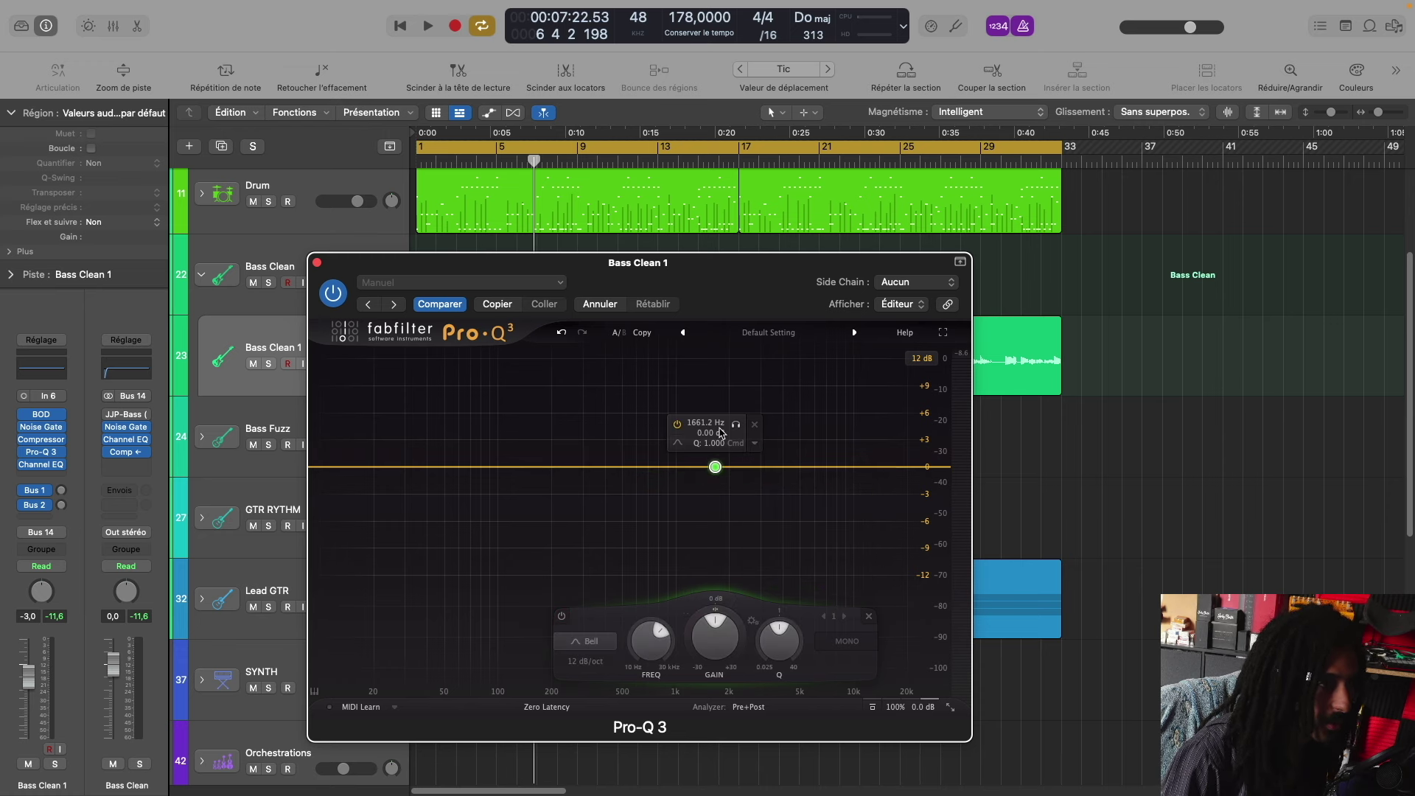
Step: Make the Pro-Q 3 bell band at about 1661 Hz dynamic
left_click(755, 446)
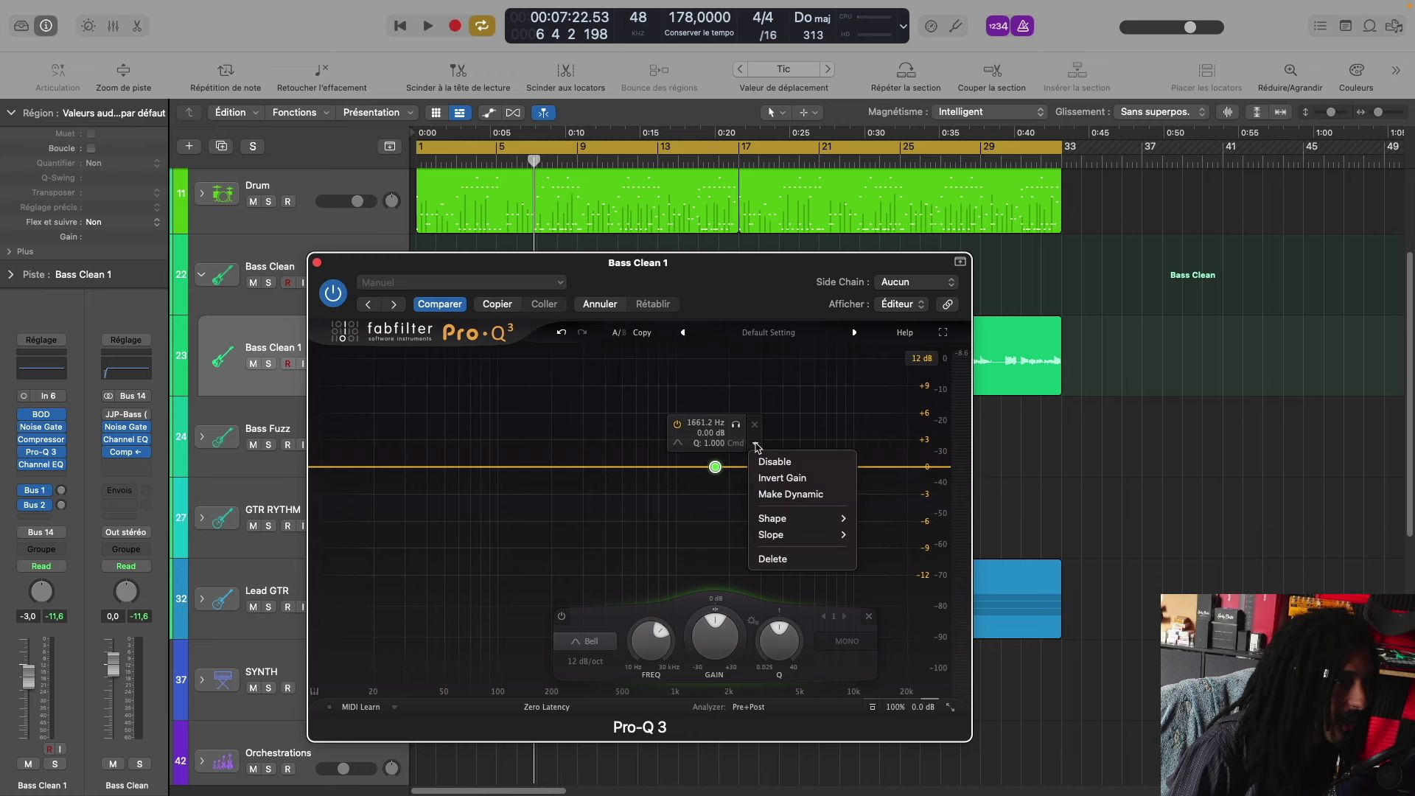
left_click(791, 494)
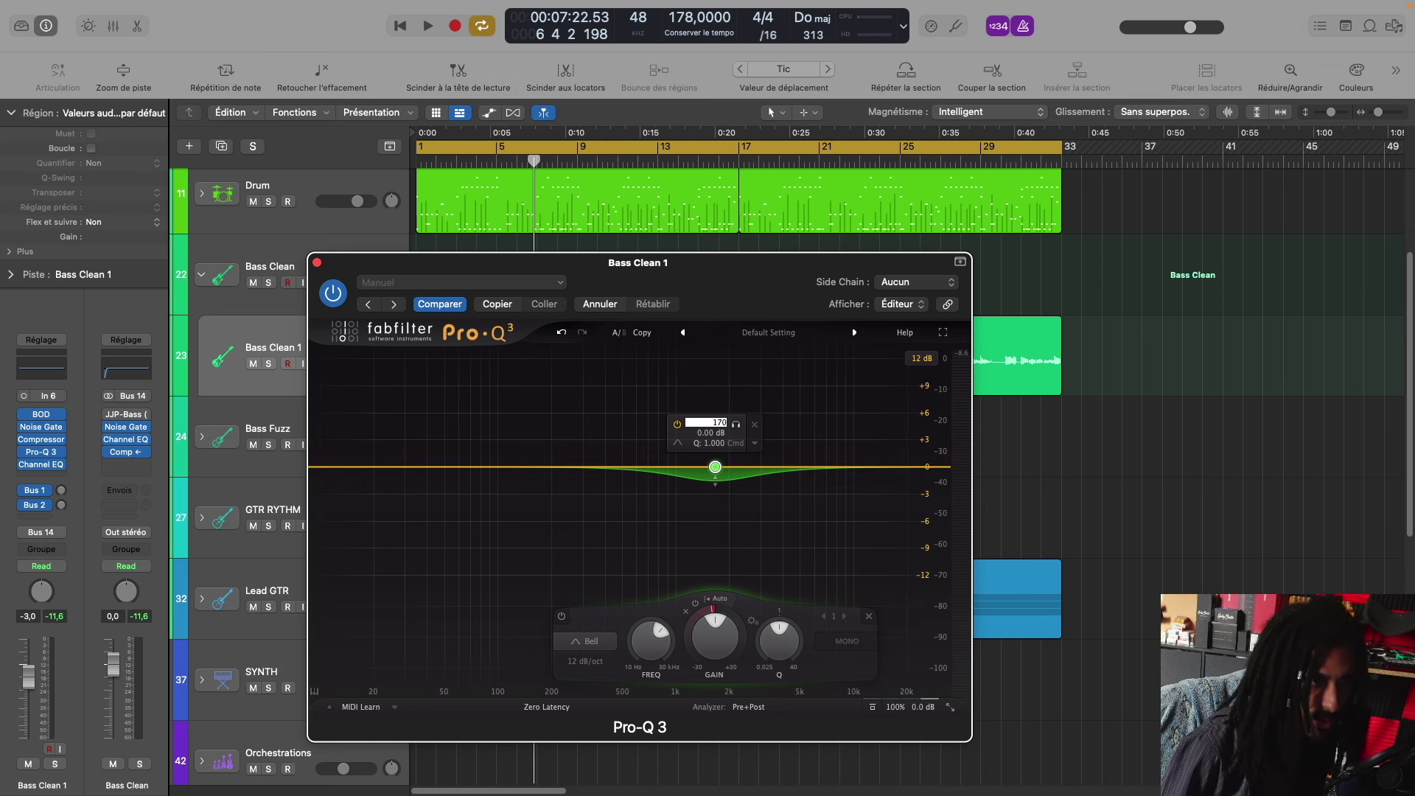
Step: Set the dynamic bell's frequency to 1700 Hz, and add a bell boost of about 2.7 dB near 72 Hz during playback
key("Return")
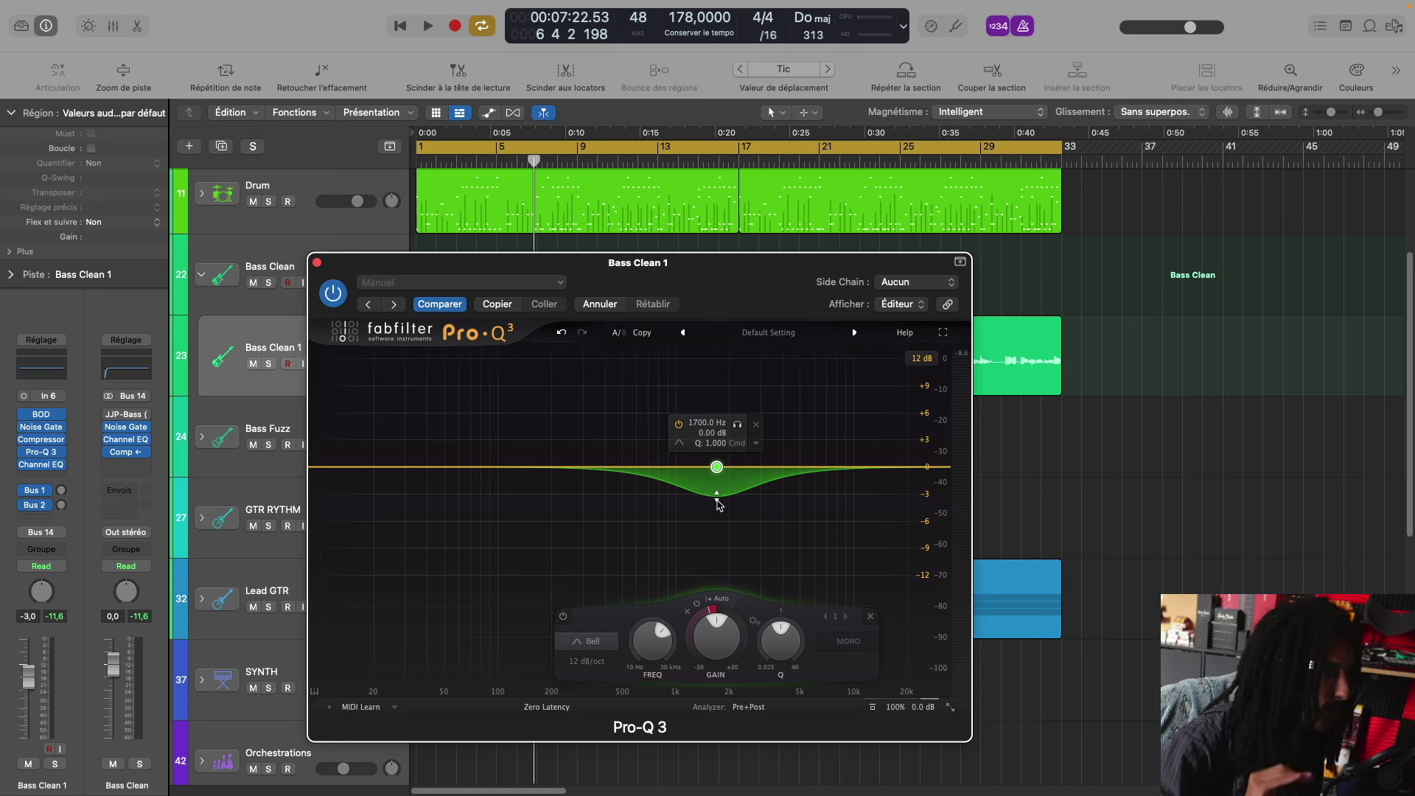
key("space")
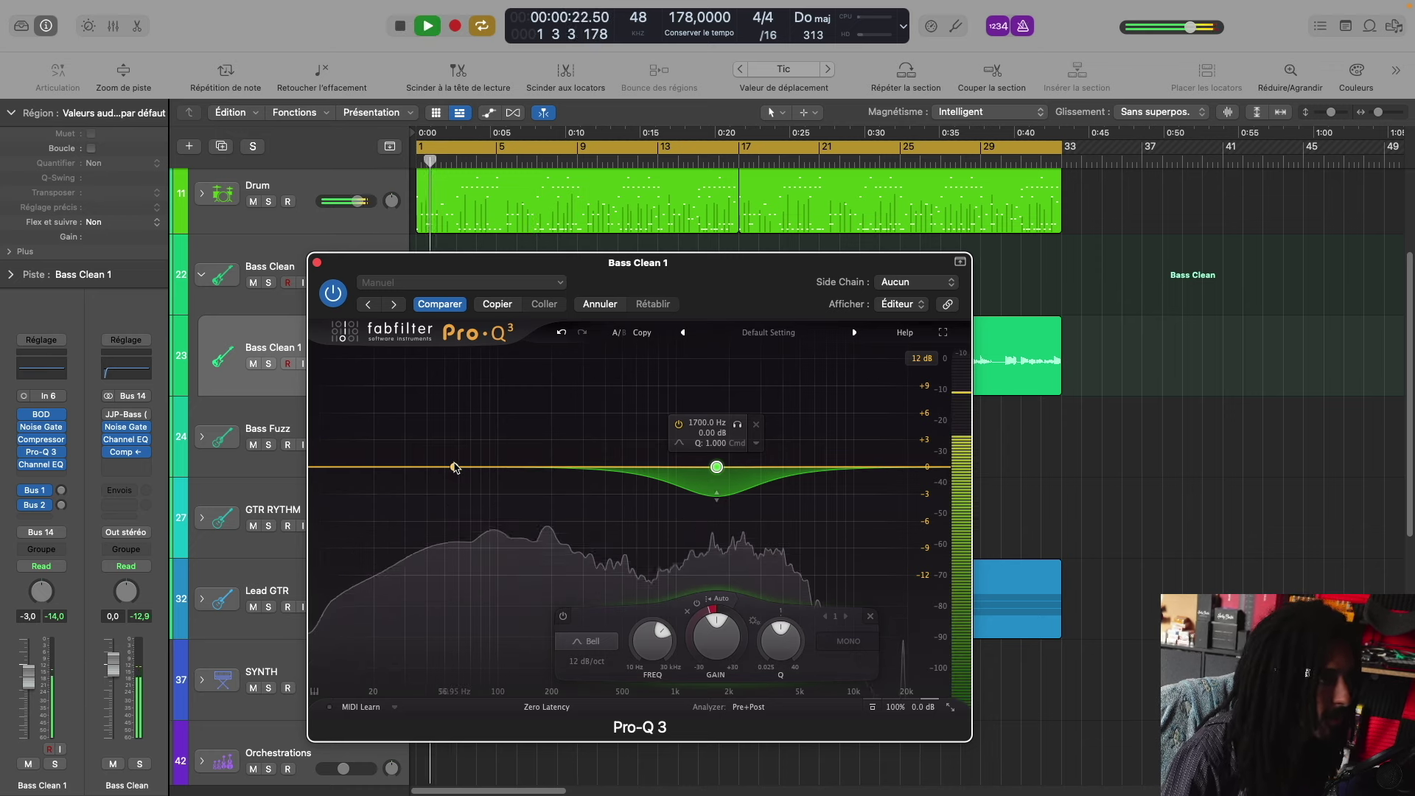
left_click_drag(454, 467, 472, 443)
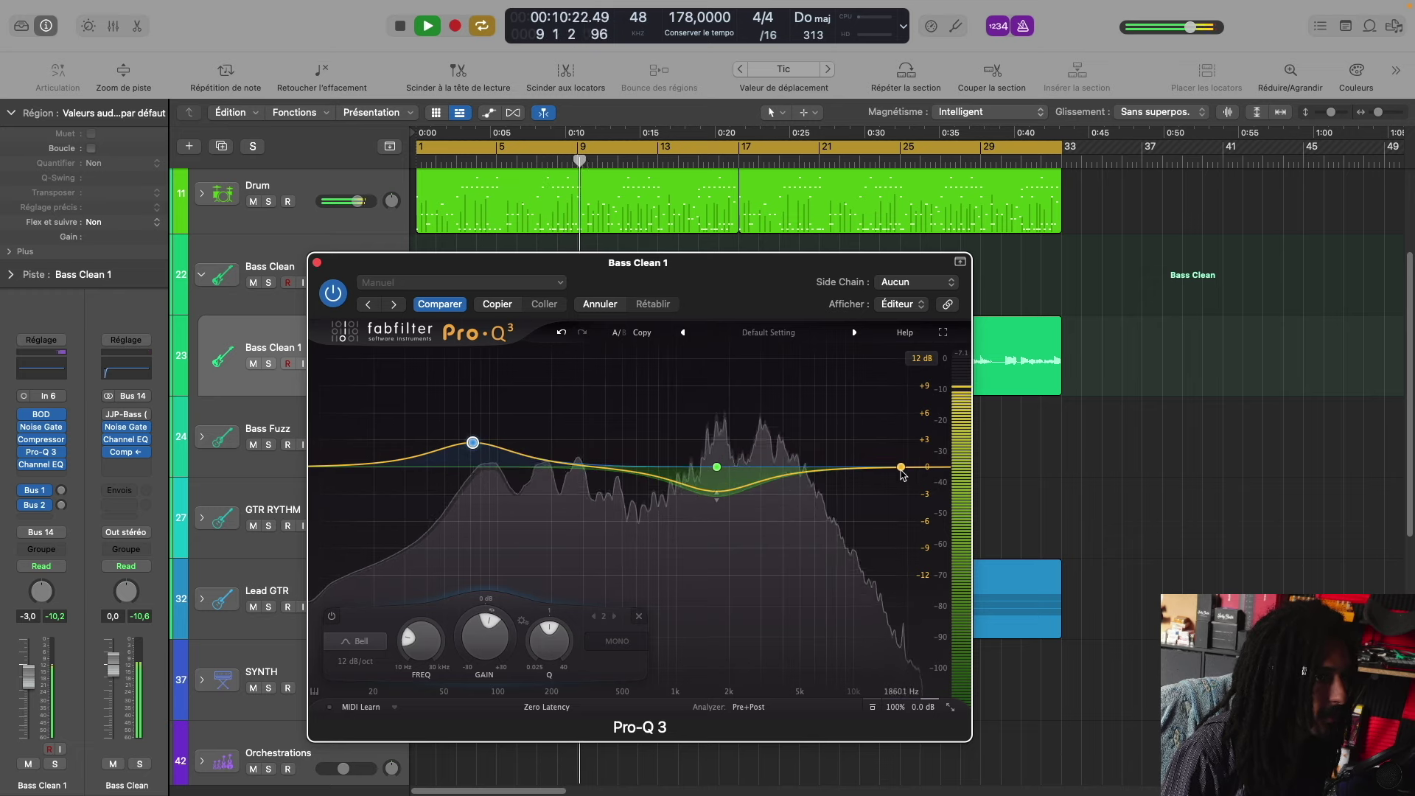
Step: Add a high shelf band at about 9.6 kHz with 0 dB gain in Pro-Q 3, and stop playback
left_click(853, 467)
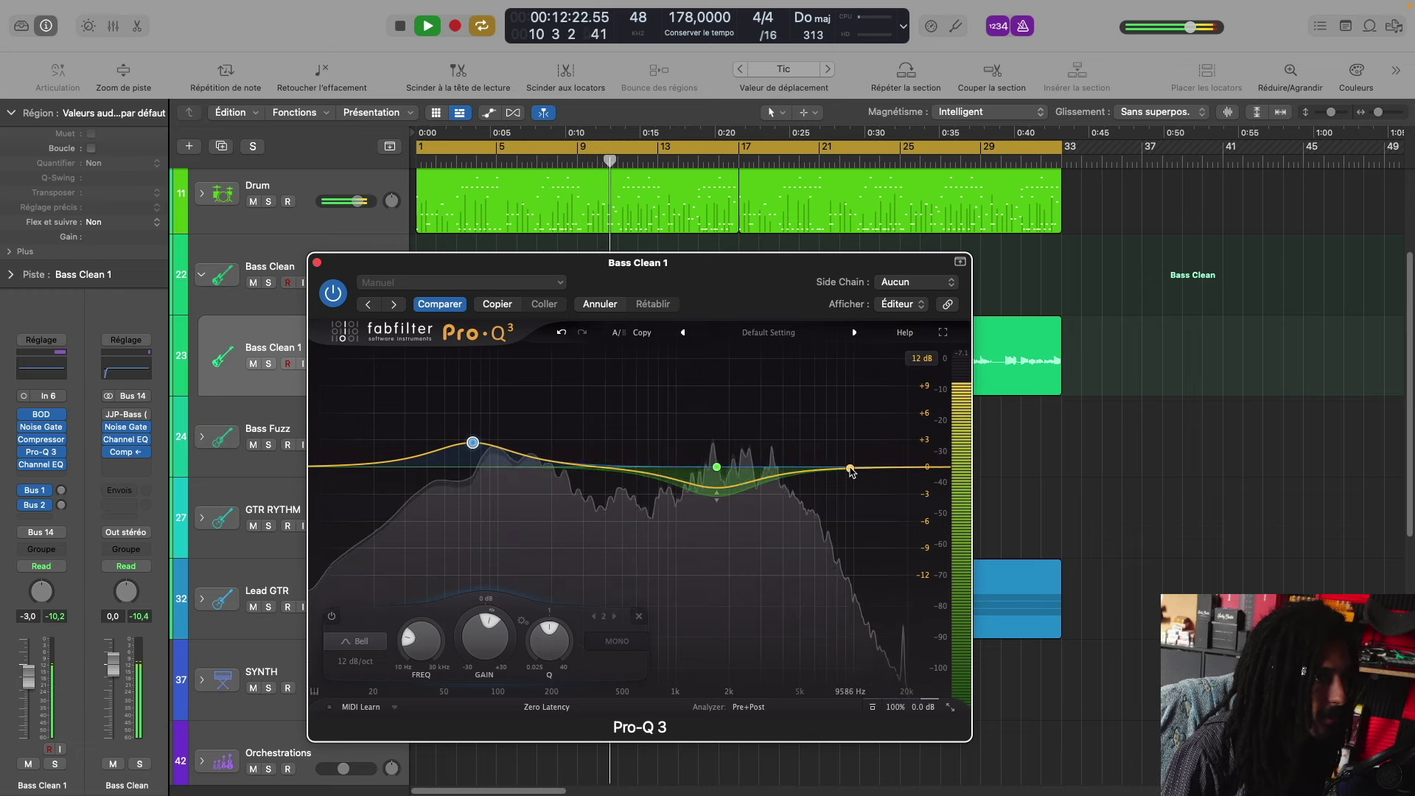
left_click_drag(854, 467, 851, 468)
left_click(891, 445)
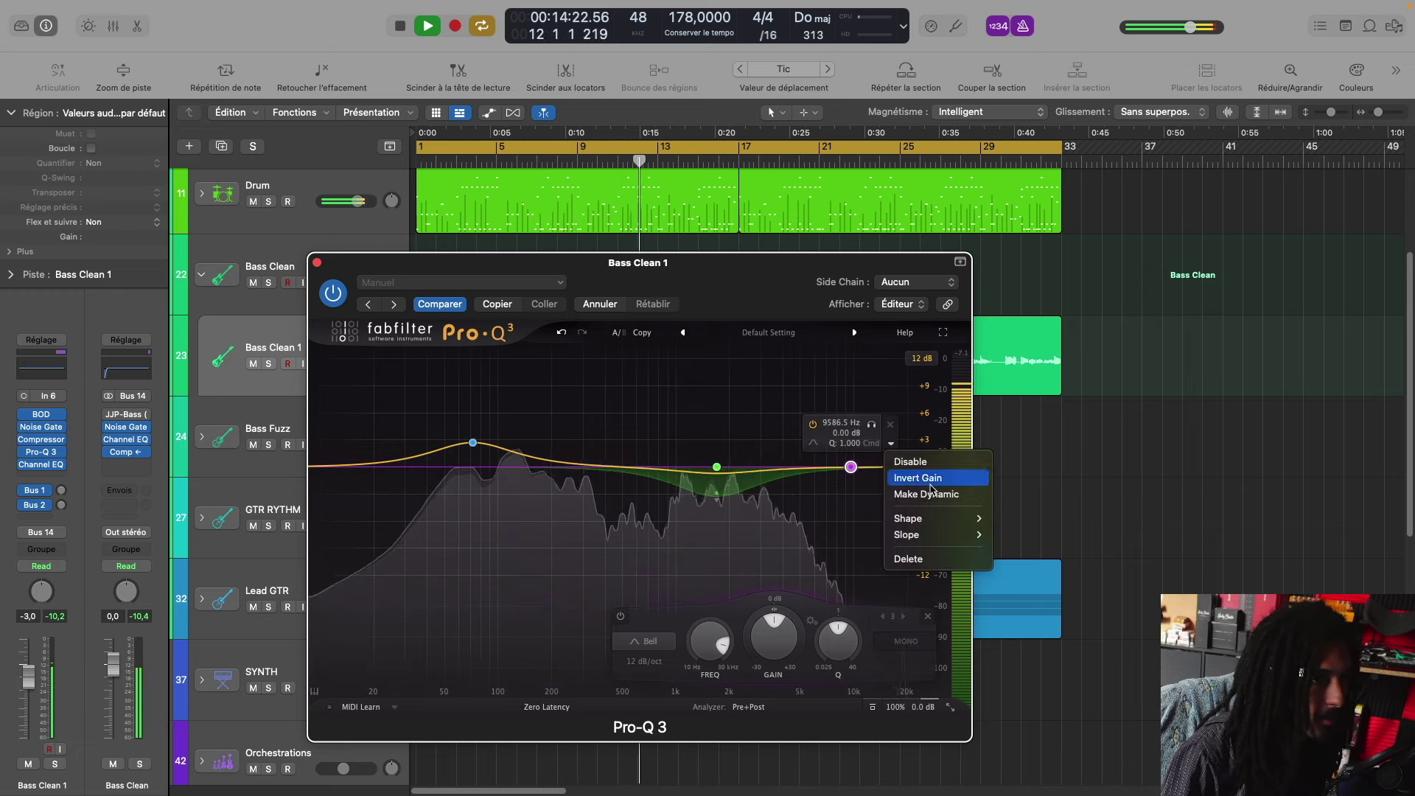
left_click(815, 445)
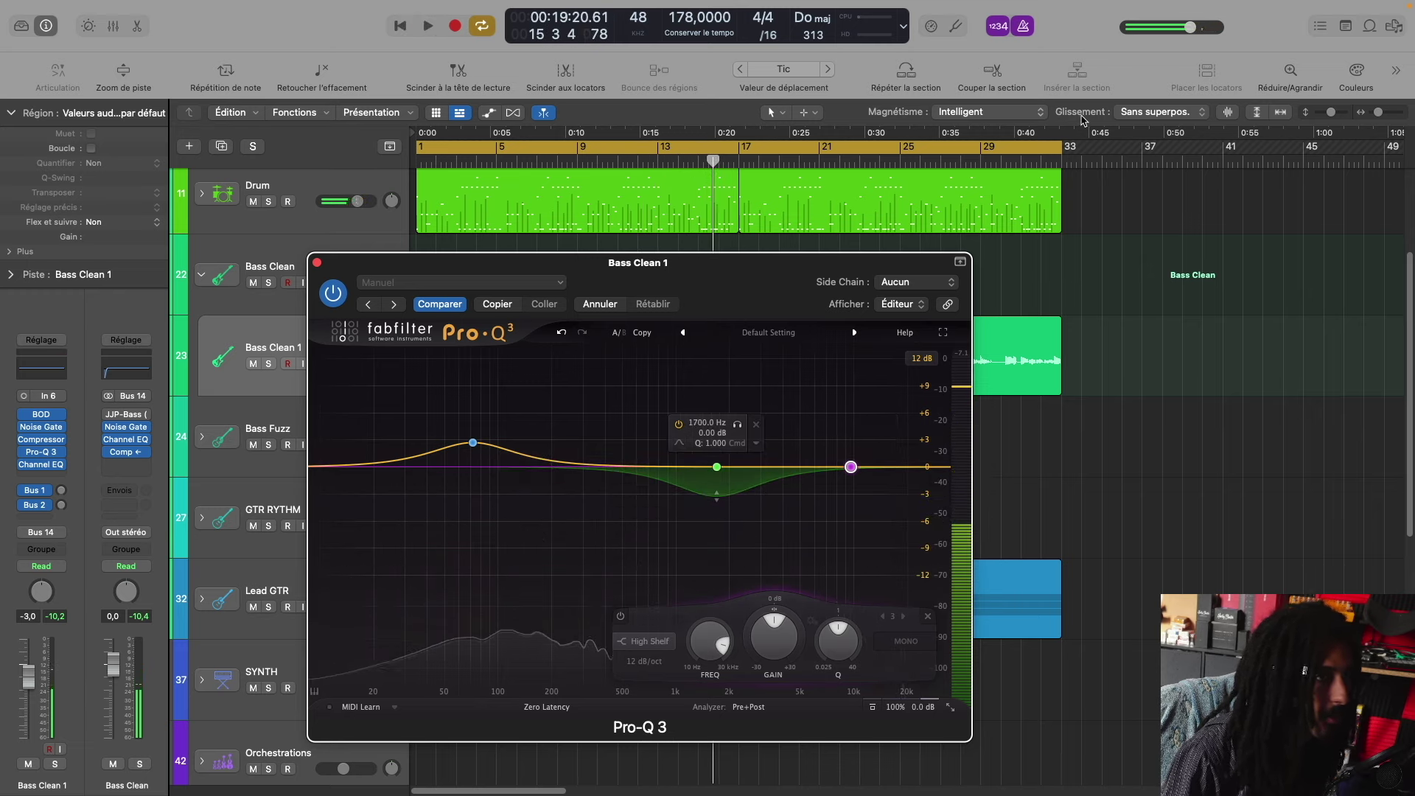
Step: Narrow the cycle range to bars 13 to 15, and reposition the Pro-Q 3 window so its graph is visible
left_click_drag(1066, 151, 737, 151)
left_click_drag(419, 150, 658, 150)
left_click_drag(738, 282, 582, 499)
key("space")
key("super+Right")
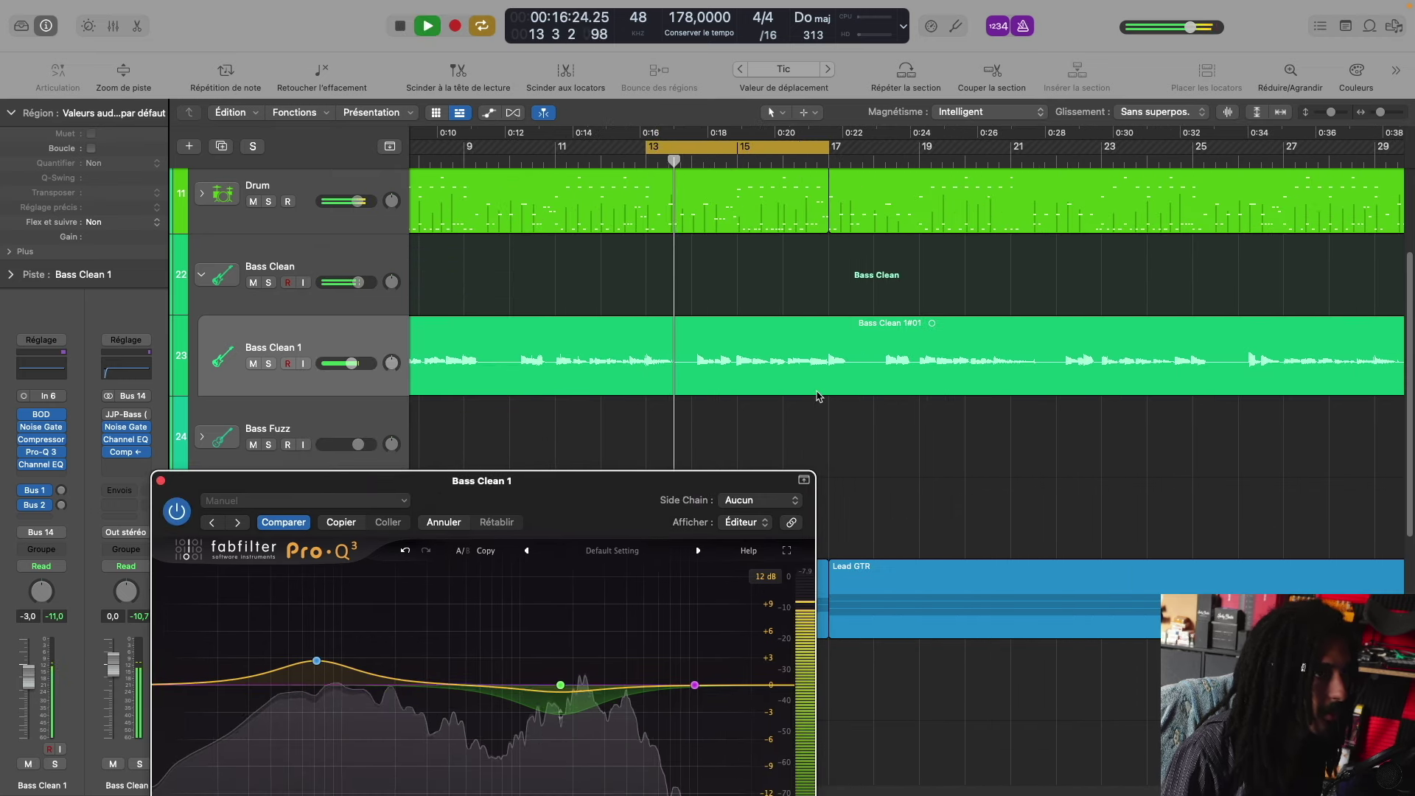
key("super+Down")
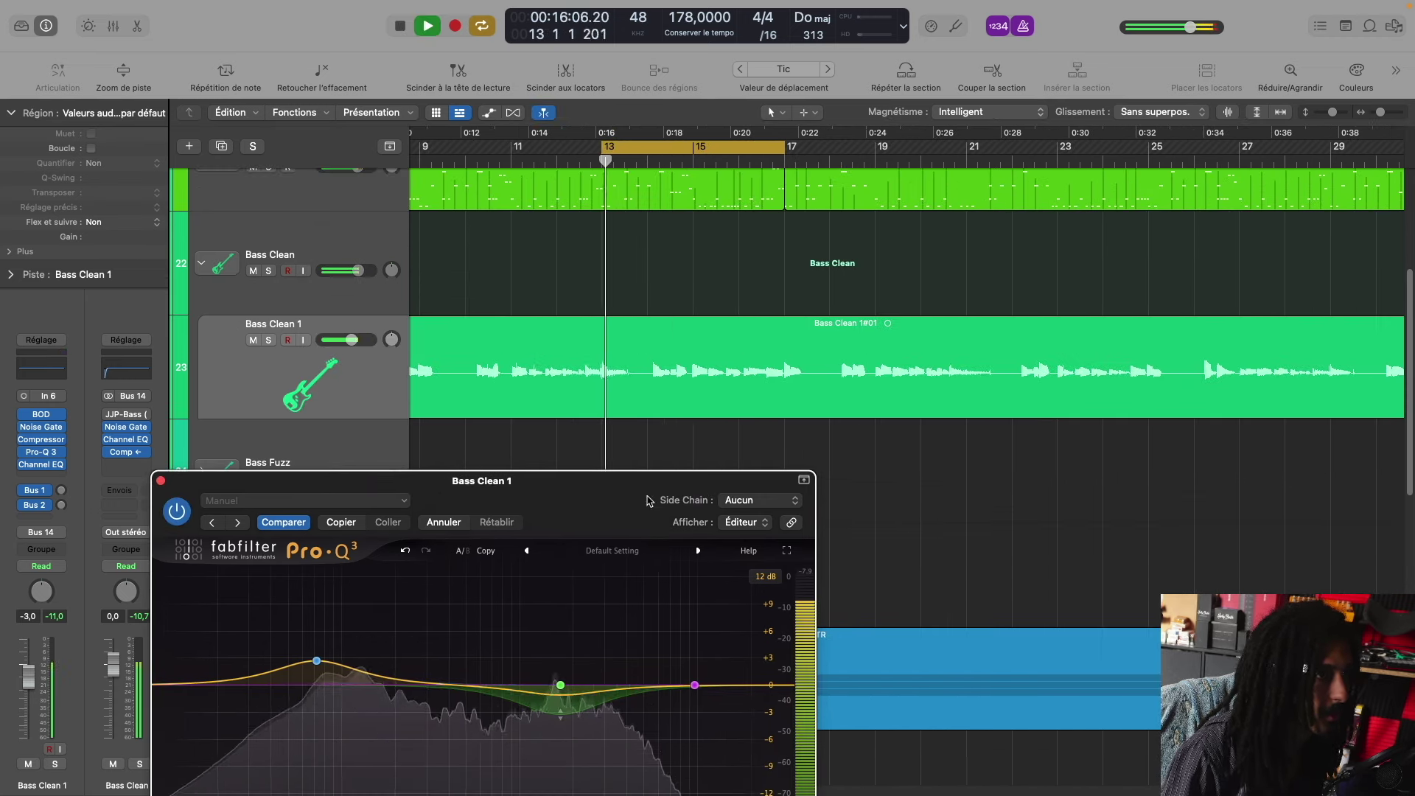
left_click_drag(784, 148, 695, 147)
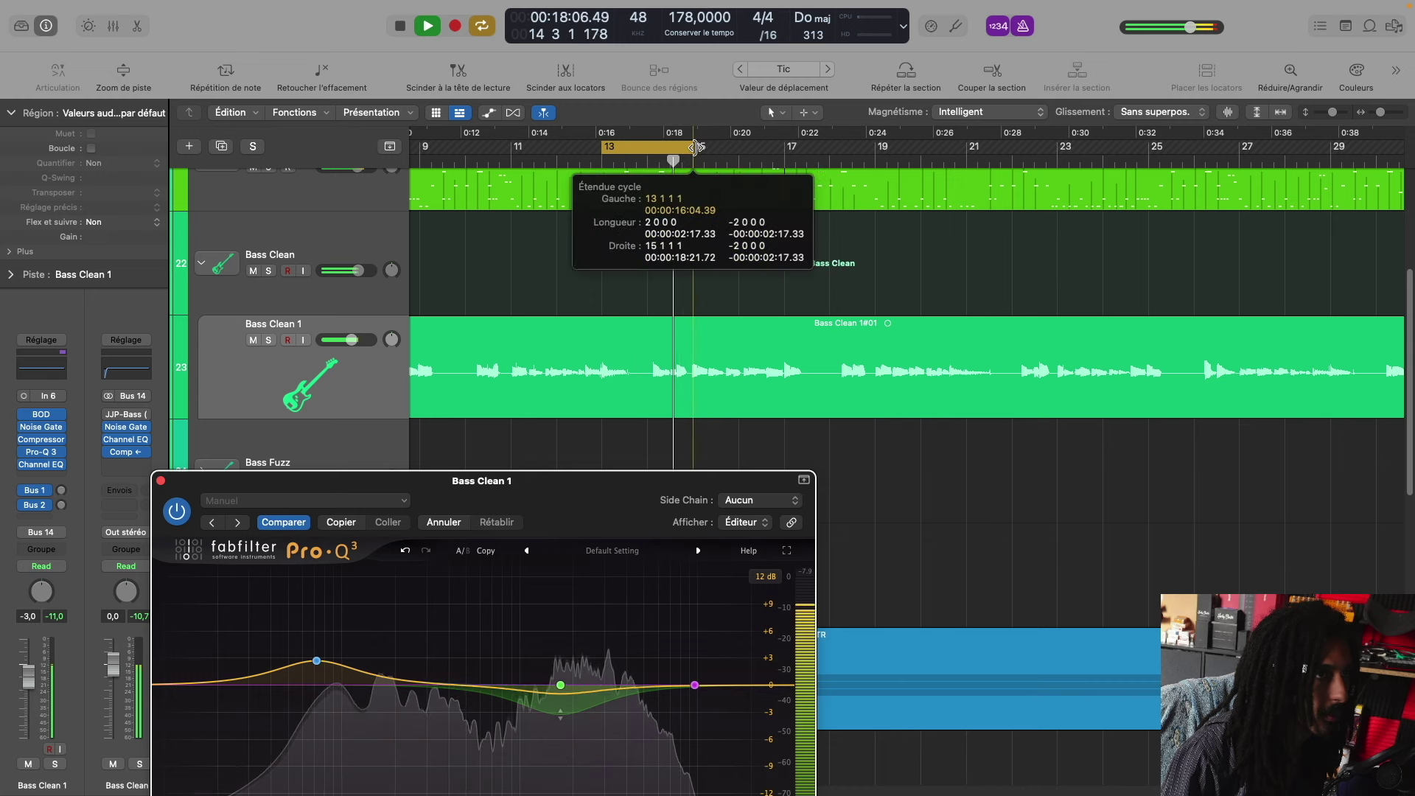
left_click_drag(607, 519, 662, 366)
key("space")
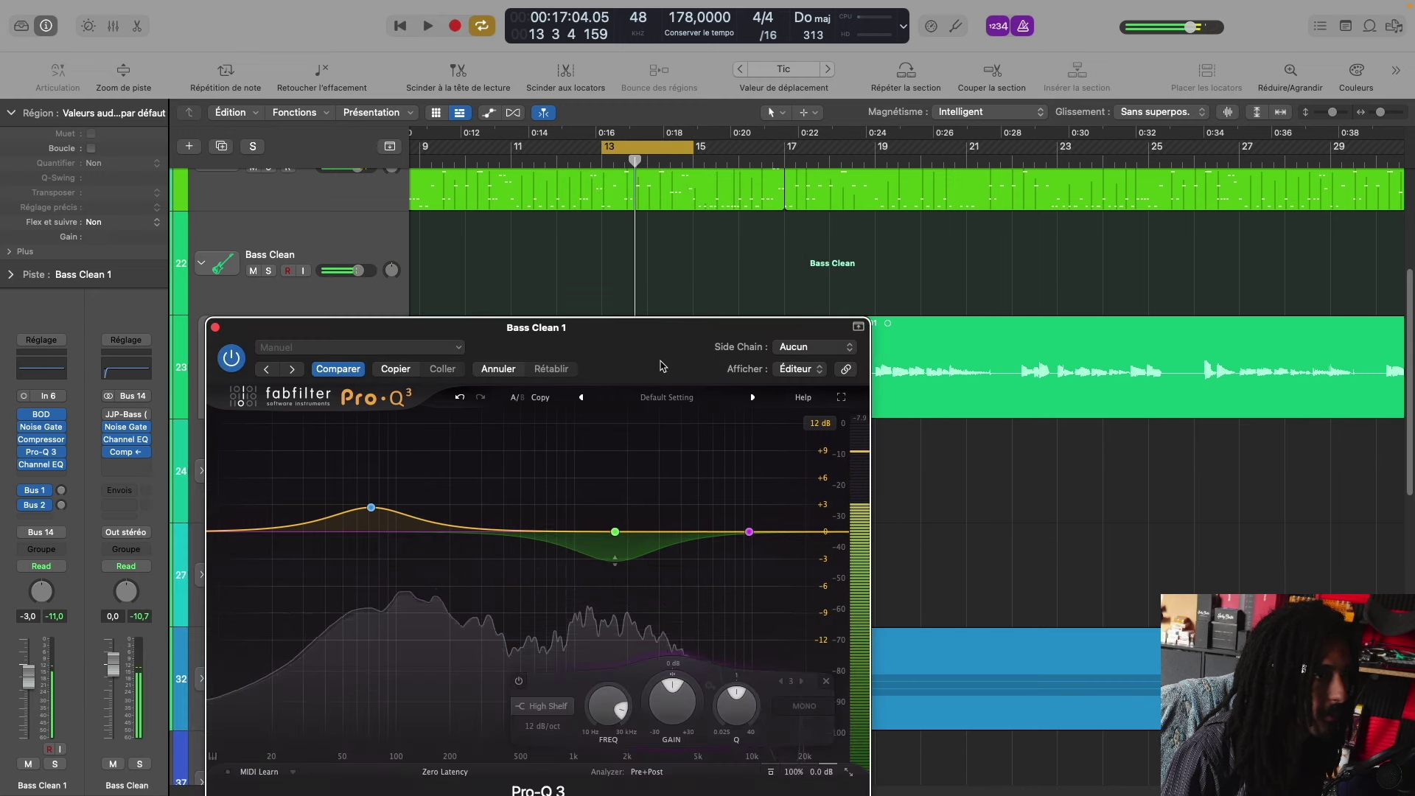
Step: Play the loop repeatedly and examine the spectrum peaks of the bass in Pro-Q 3
key("space")
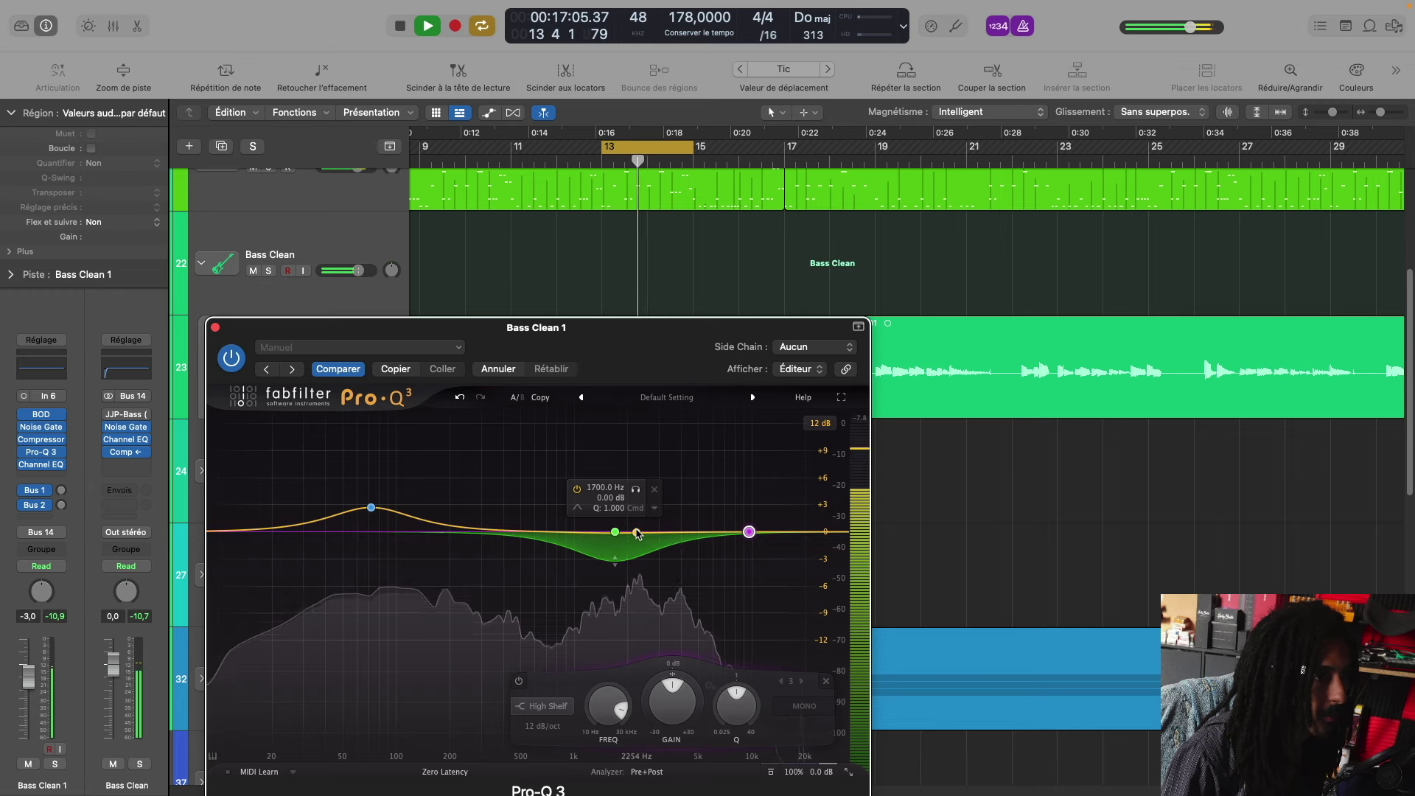
key("space")
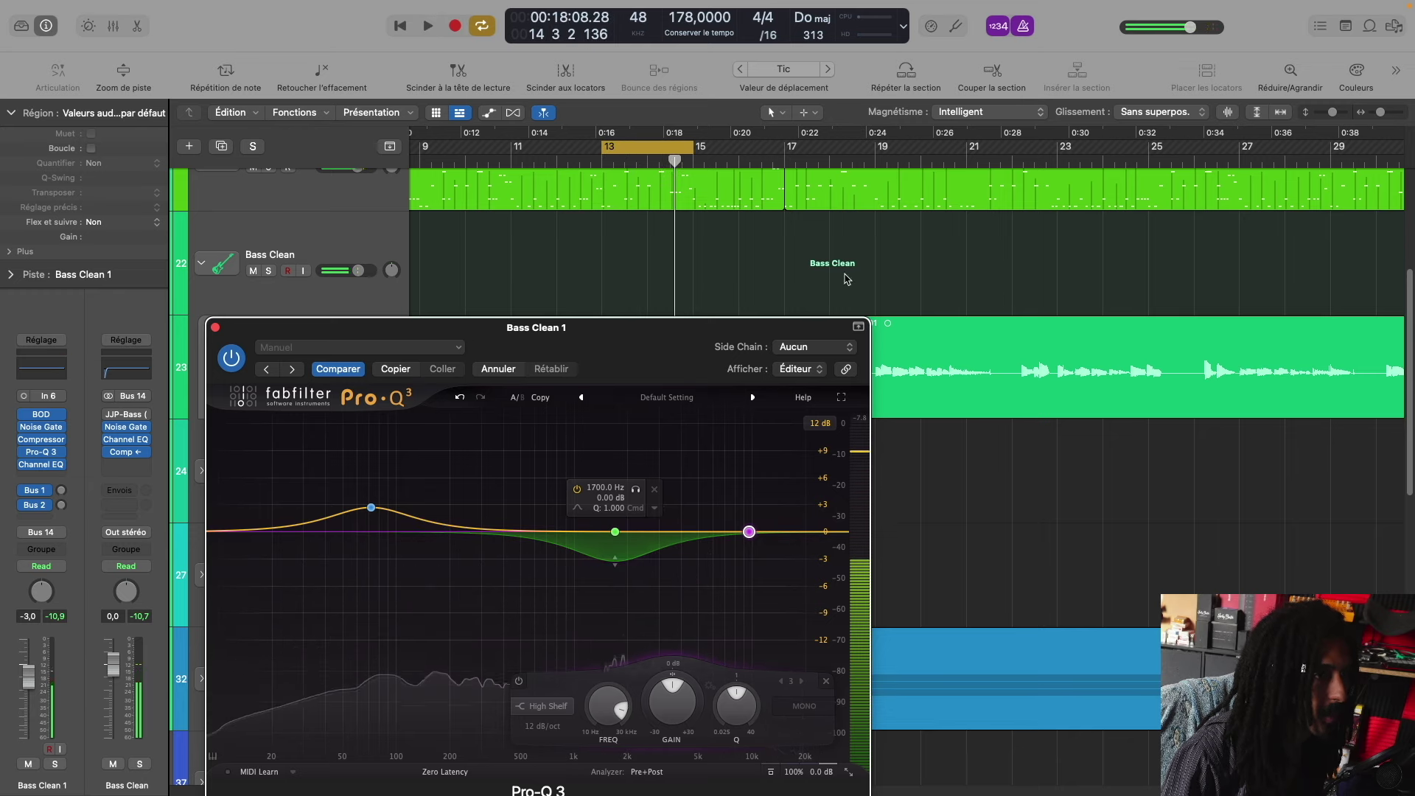
key("space")
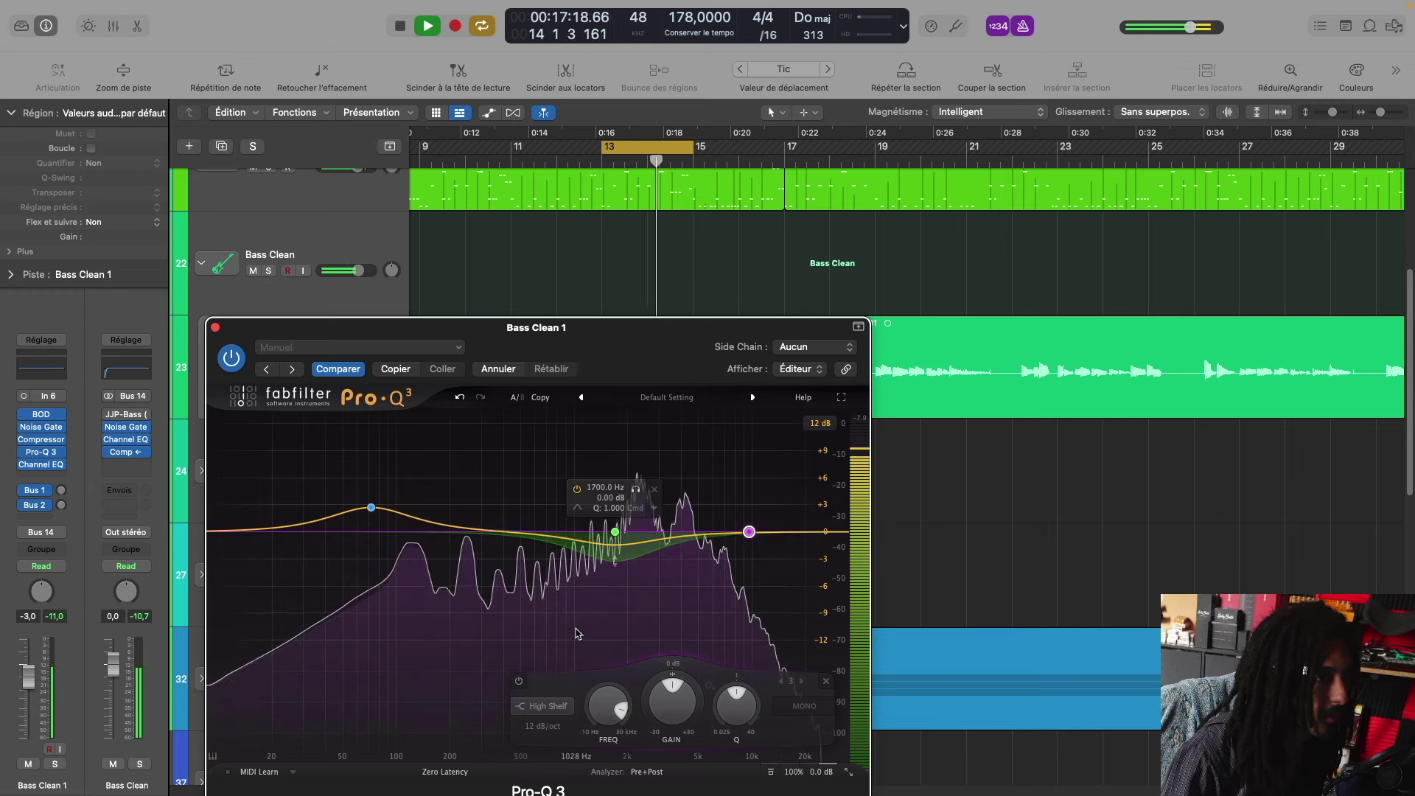
left_click(579, 634)
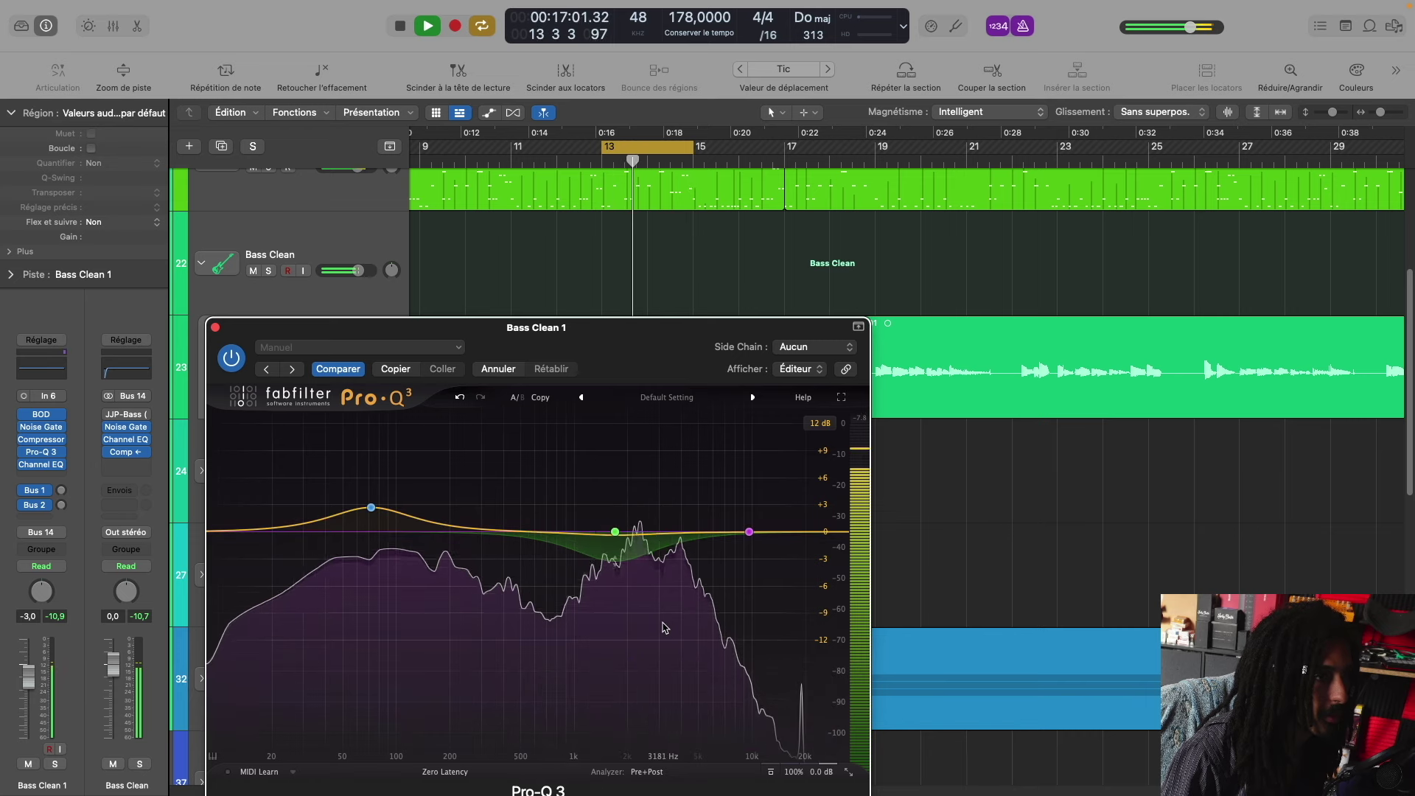
key("space")
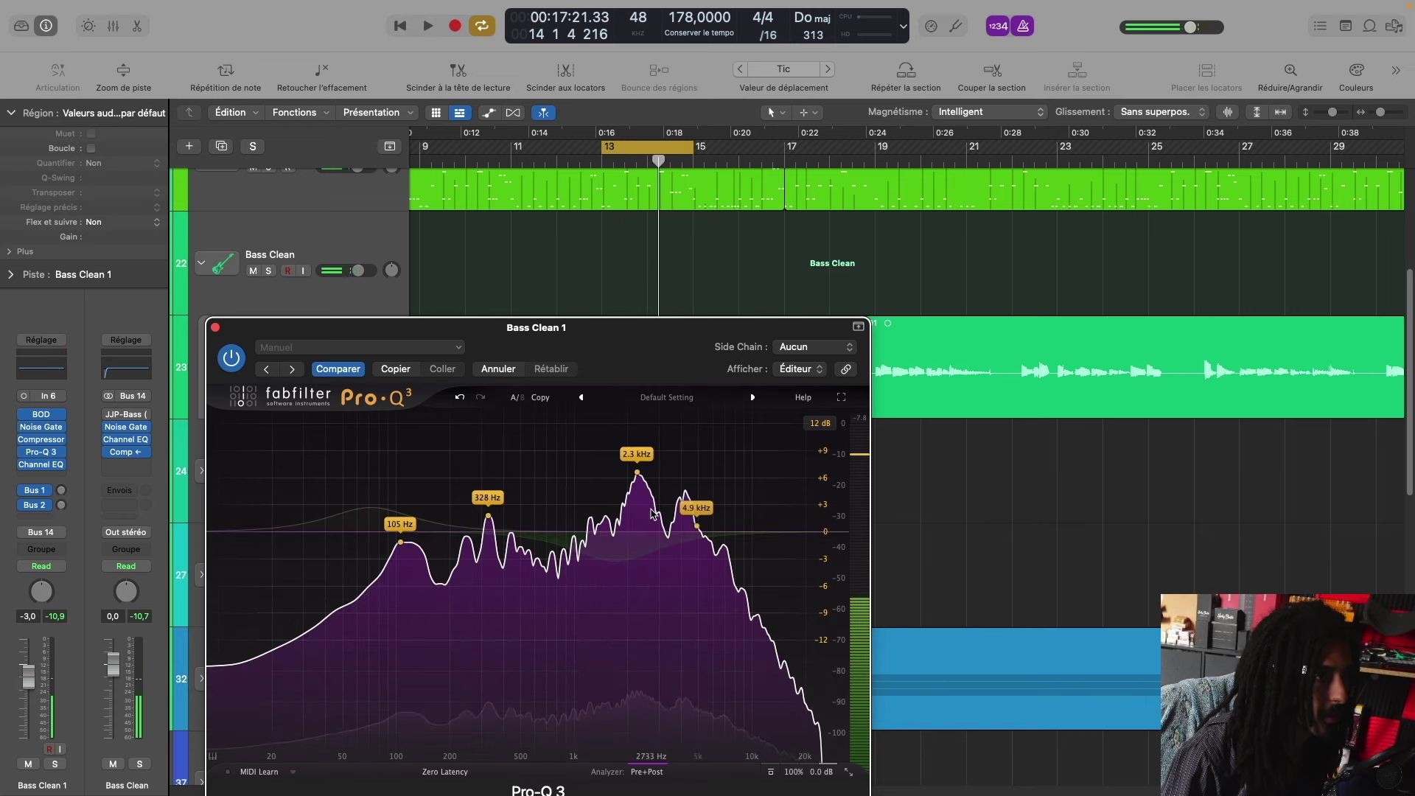
key("space")
key("space")
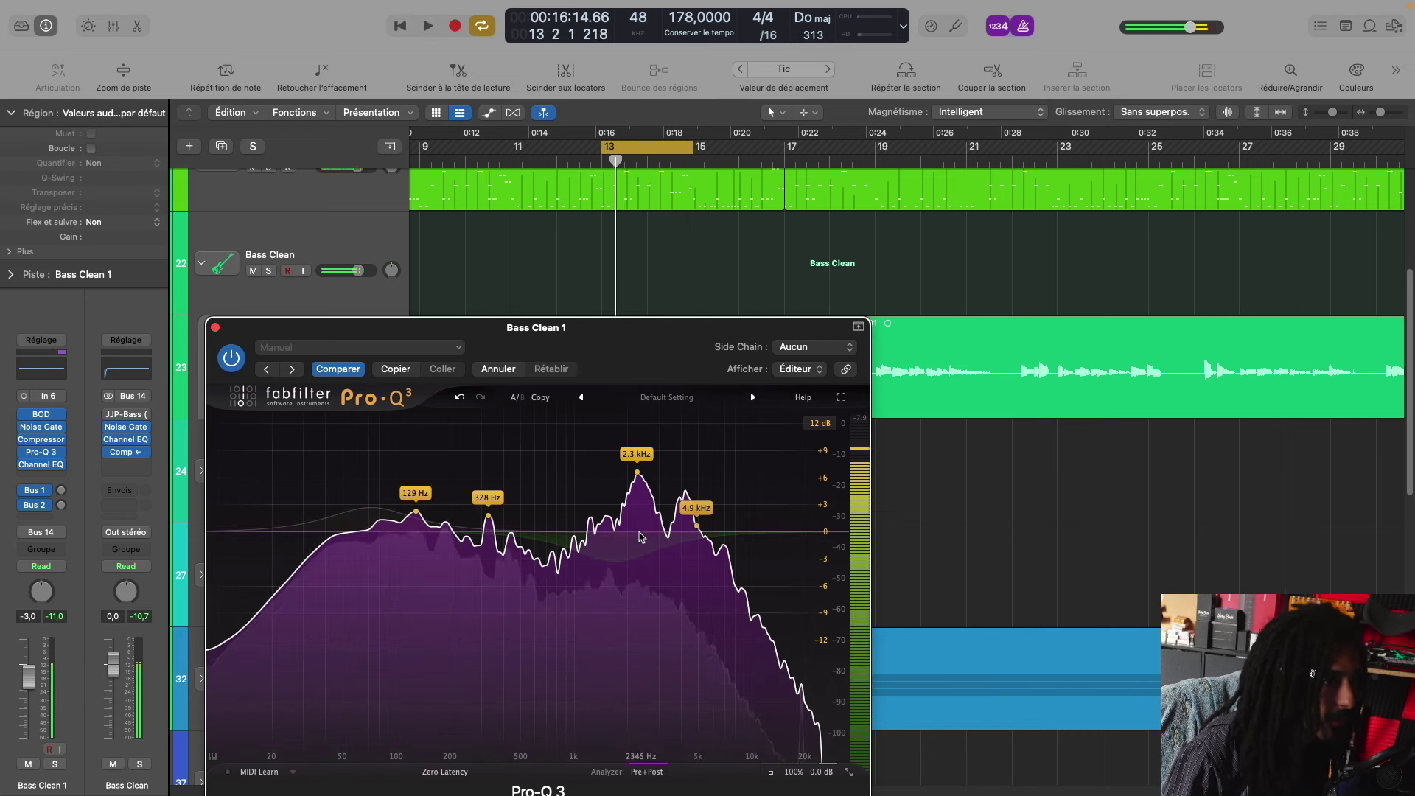
Step: Add a dynamic bell band at 2300 Hz with 0 dB gain and narrow its Q to about 2.6
left_click(646, 531)
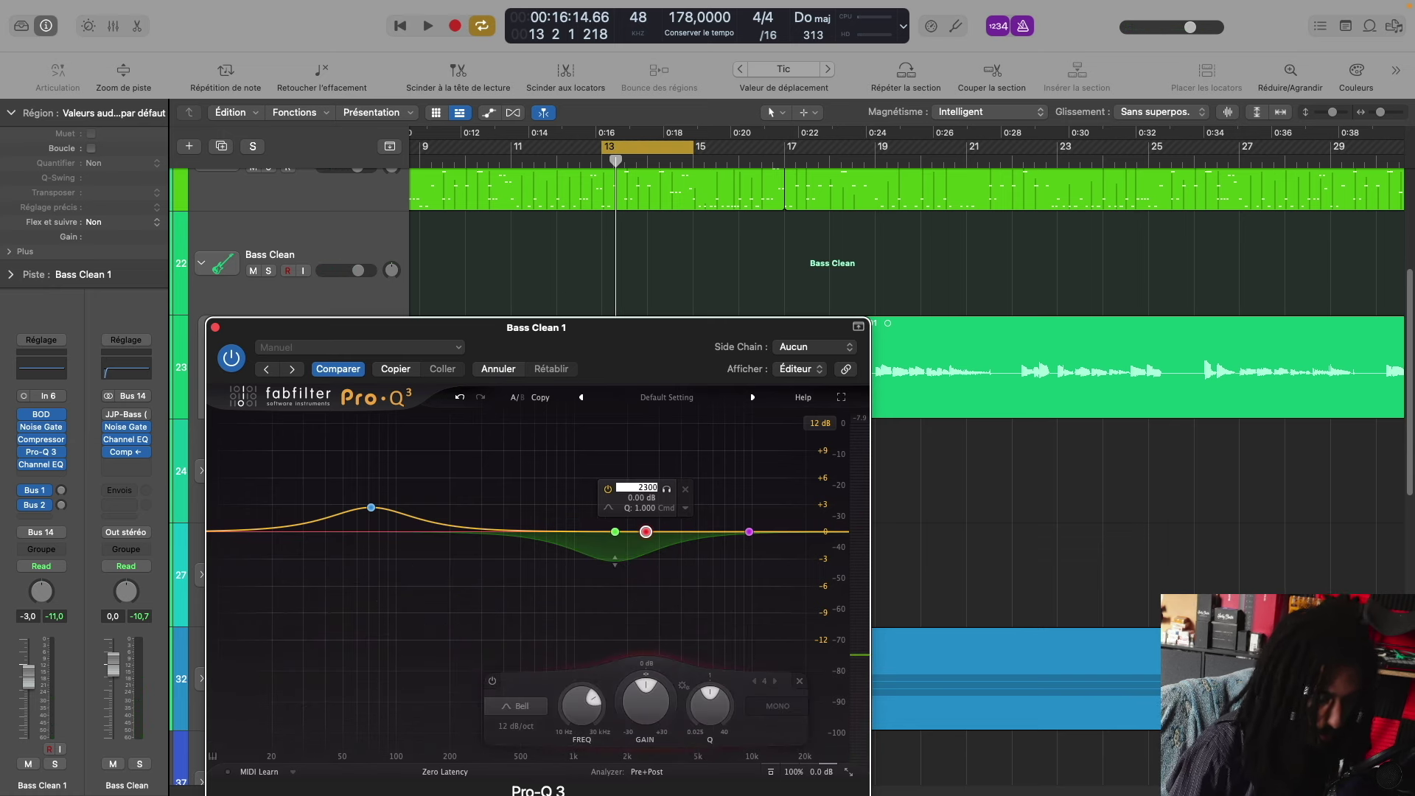
key("Return")
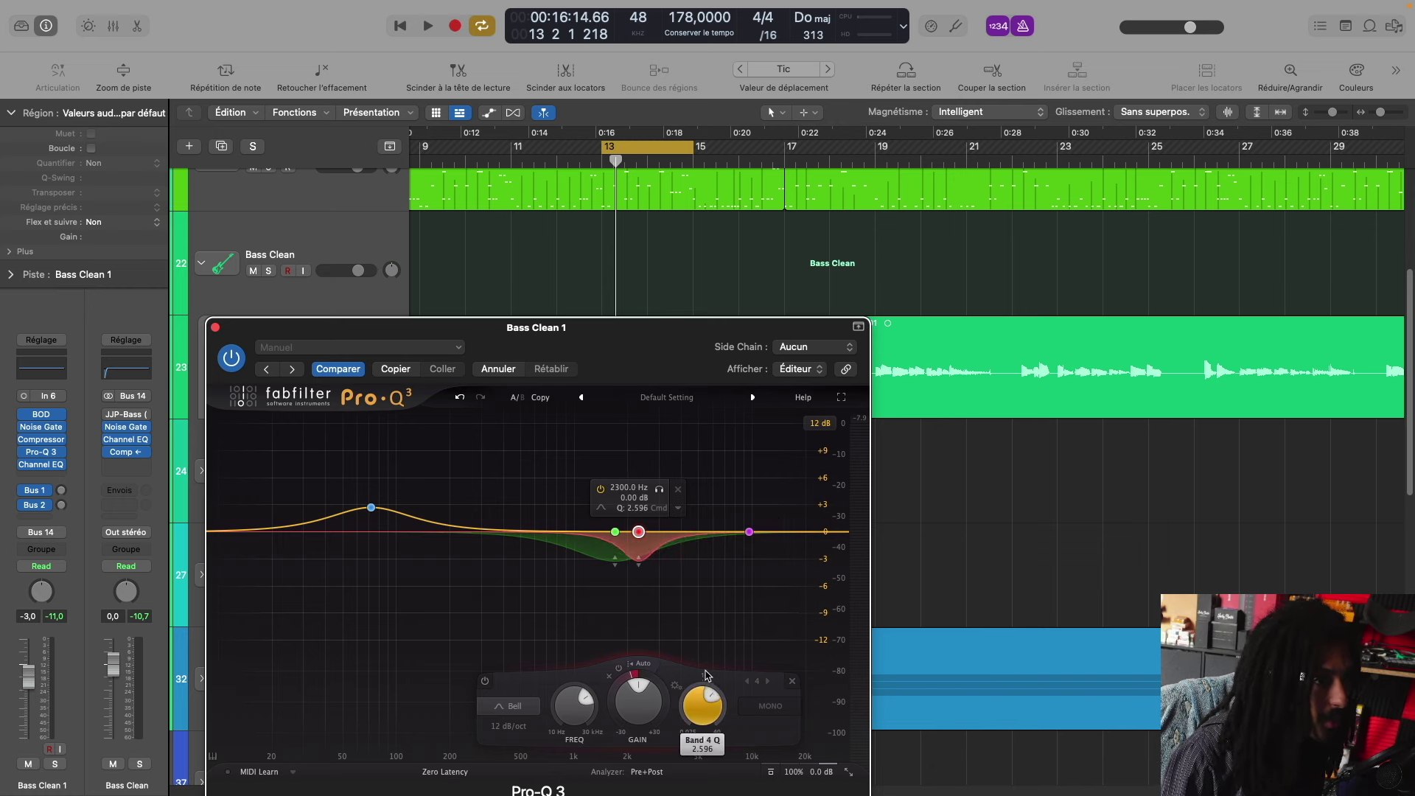
left_click_drag(705, 675, 703, 662)
Step: Play the loop, and move the low bell boost to about 88 Hz with about 2.5 dB of gain
key("space")
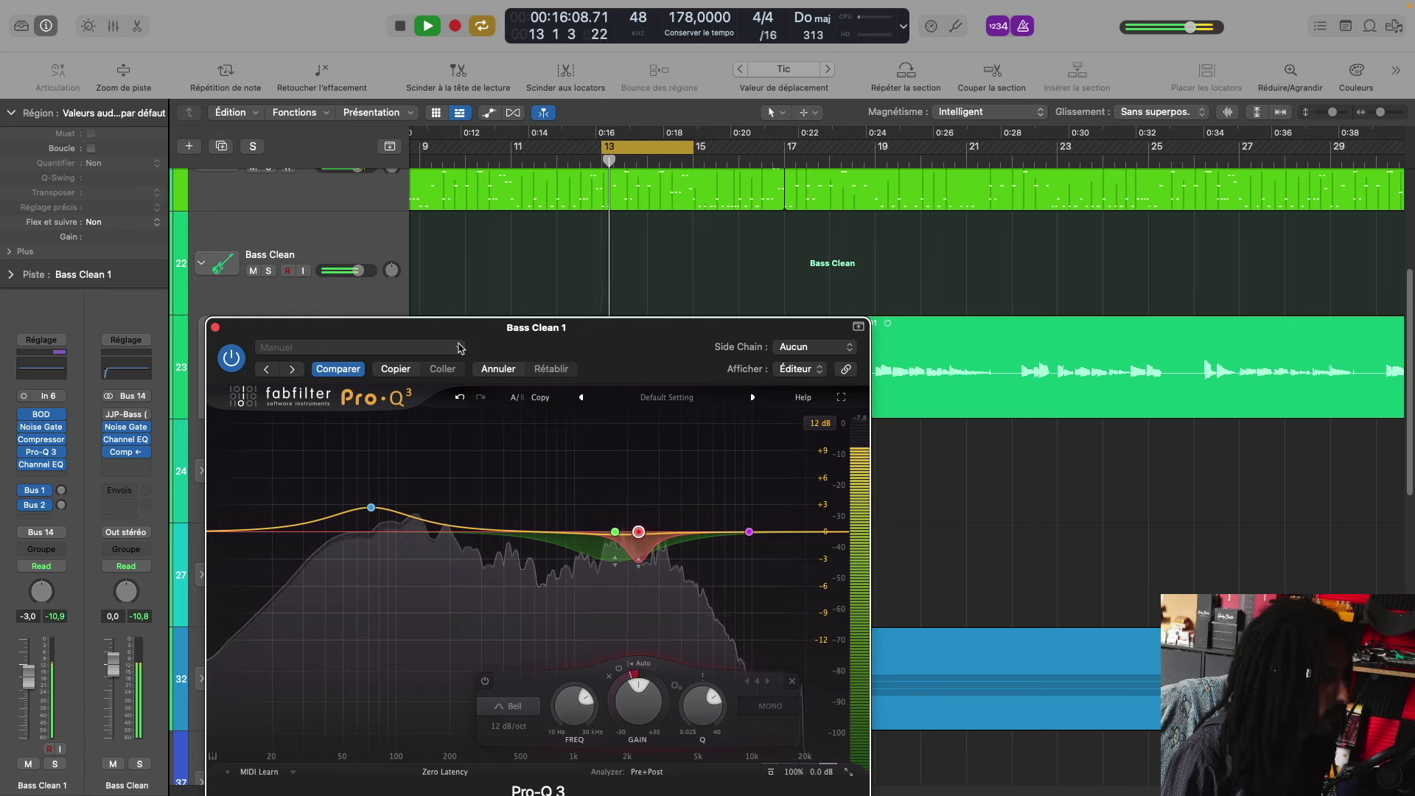
mouse_move(370, 512)
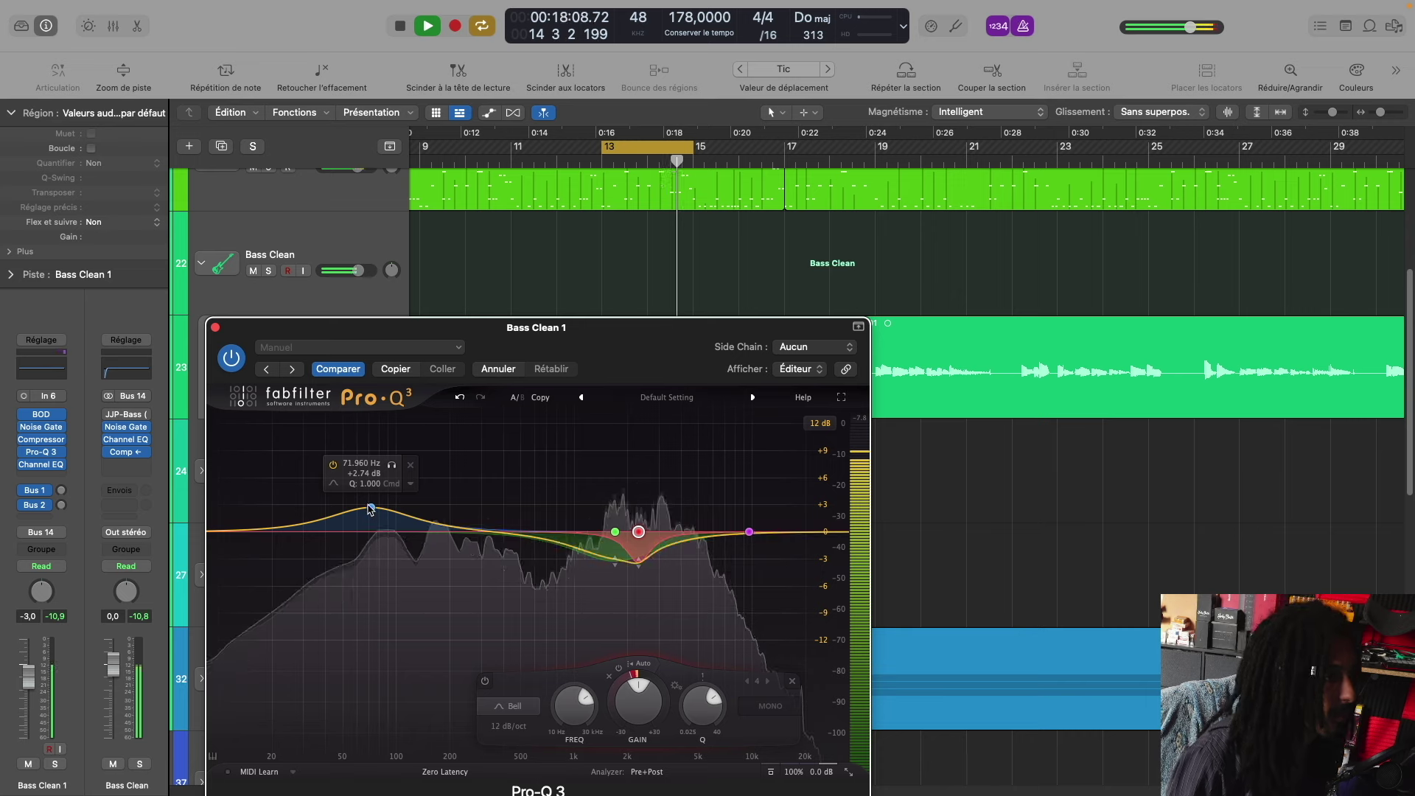
key("space")
left_click_drag(370, 508, 387, 511)
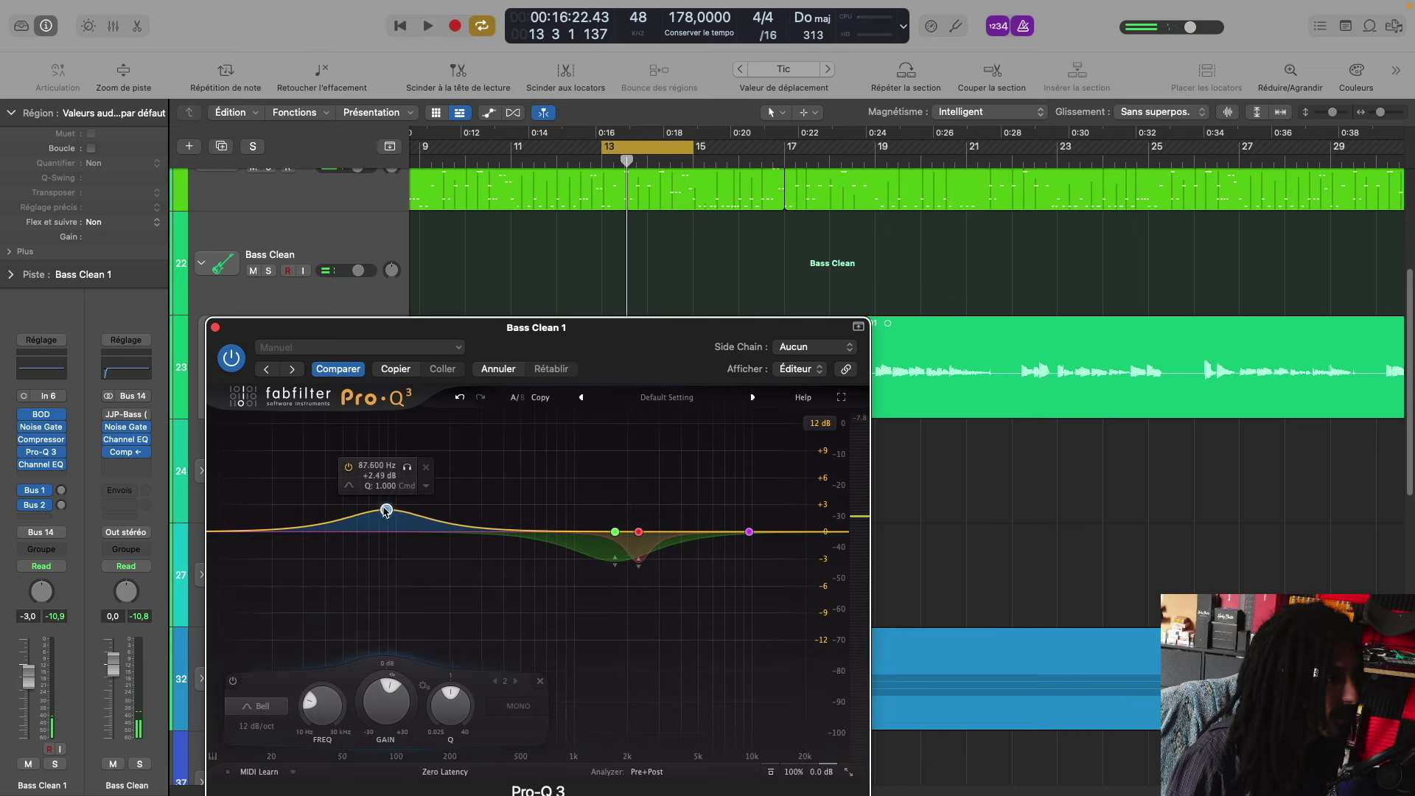
Step: Add a low cut band with a 30 dB/oct slope and set its frequency to about 21 Hz
left_click(238, 531)
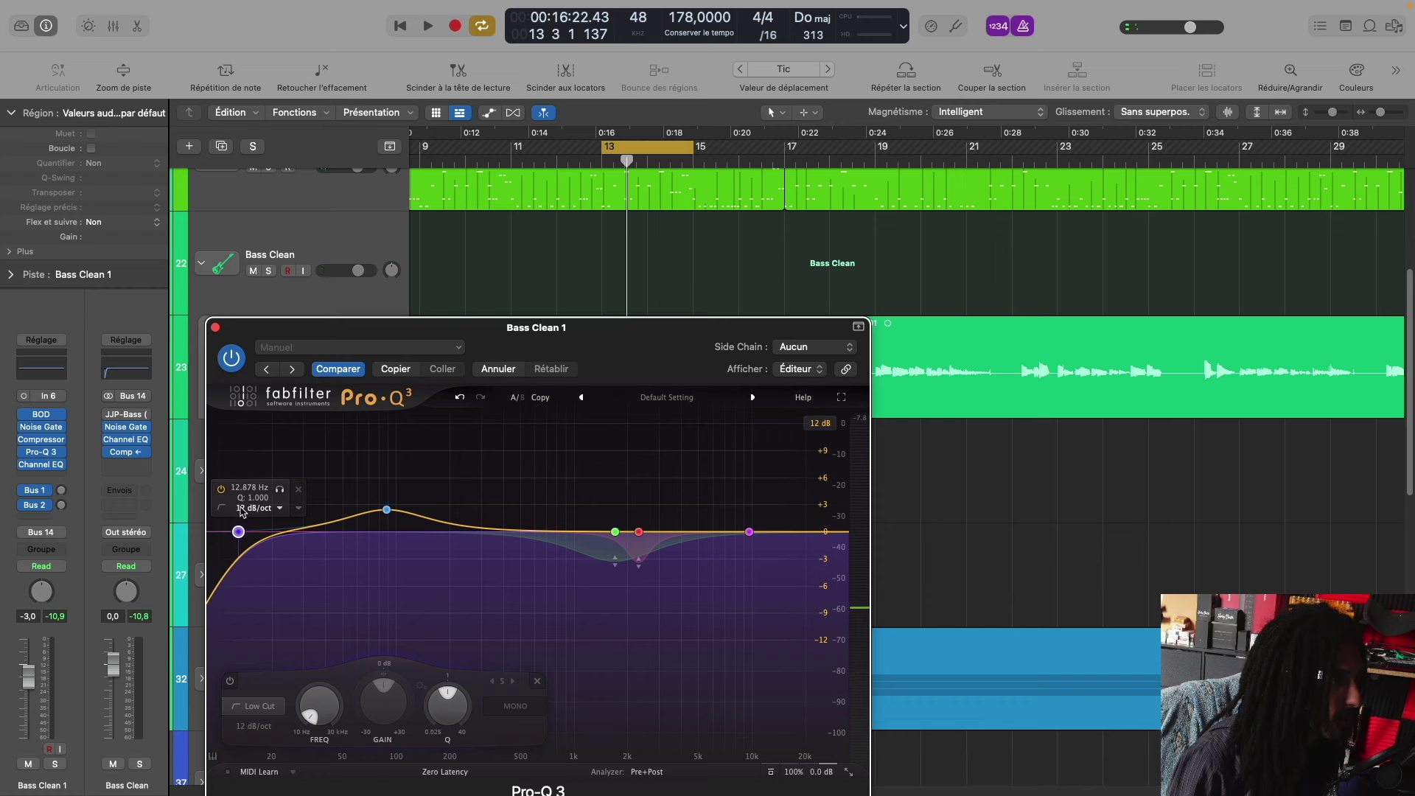
double_click(248, 511)
left_click(249, 511)
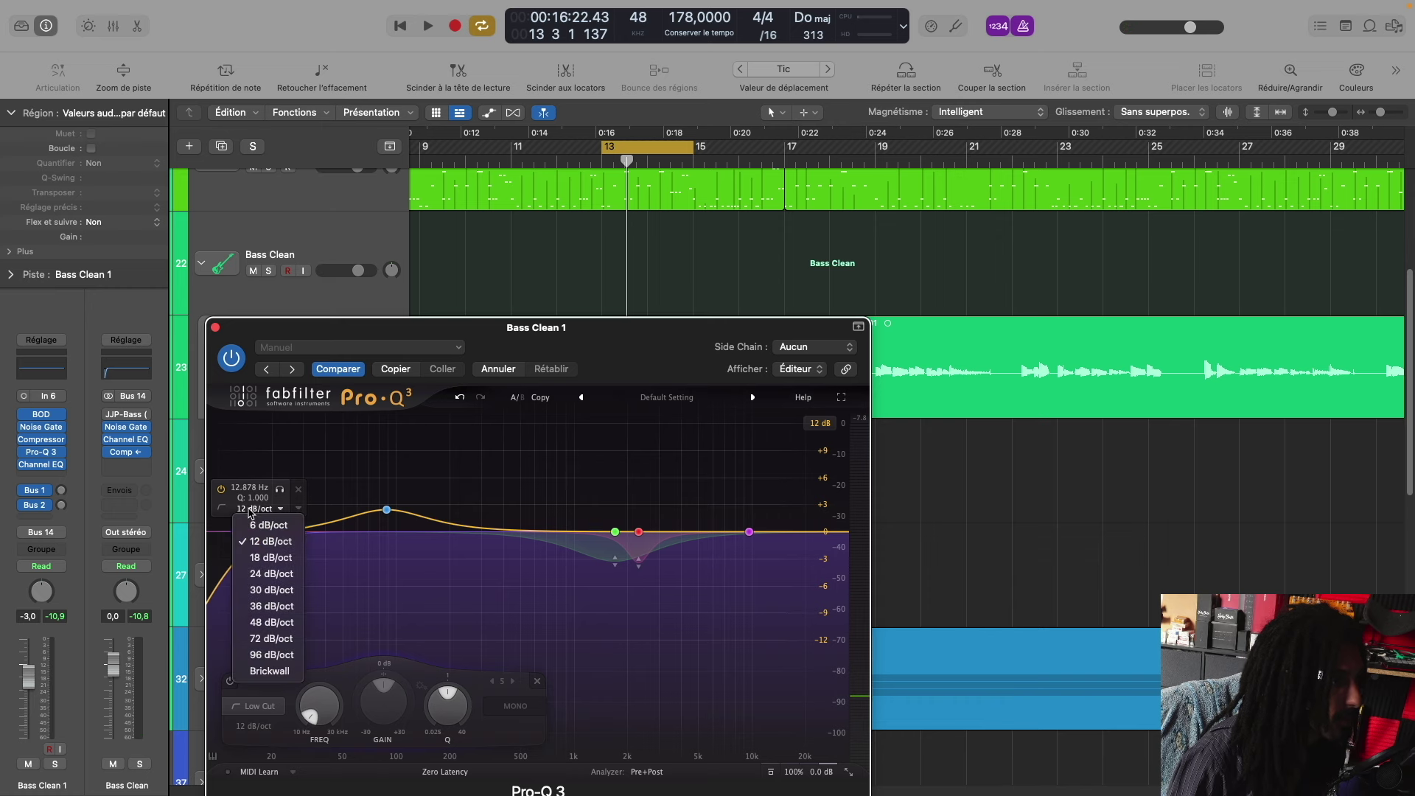
left_click(272, 590)
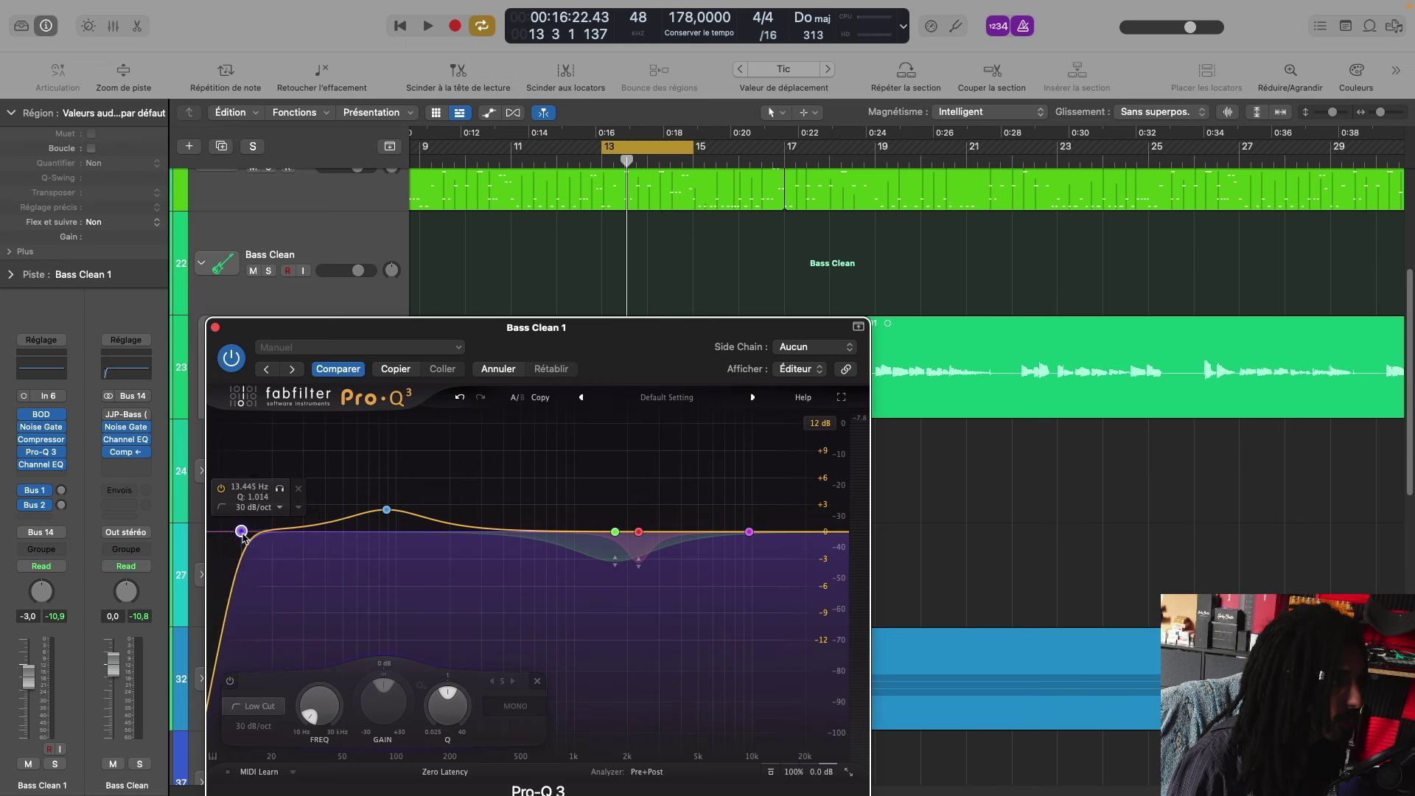
left_click_drag(259, 535, 278, 533)
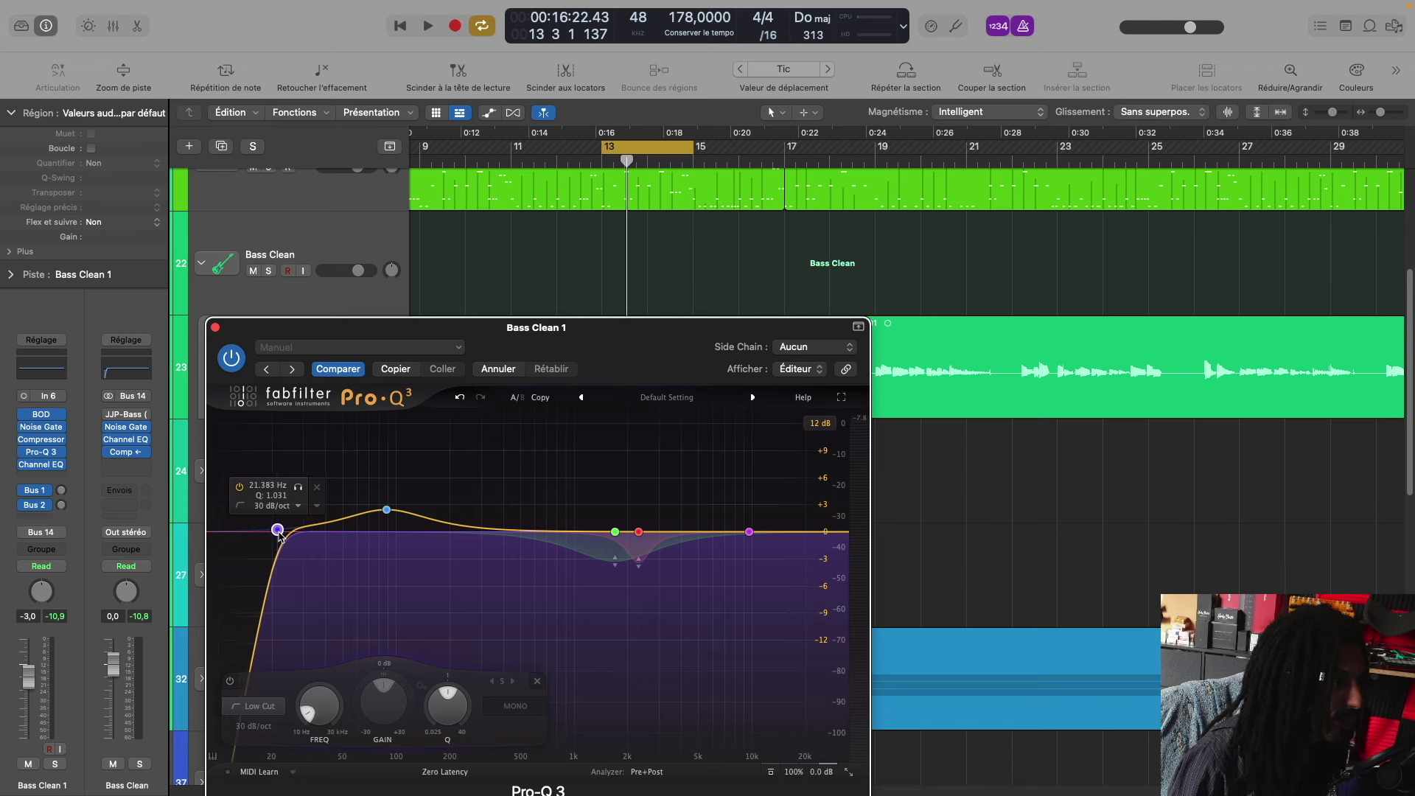
Step: Raise the low cut frequency to about 26 Hz while auditioning the loop, and close Pro-Q 3
key("space")
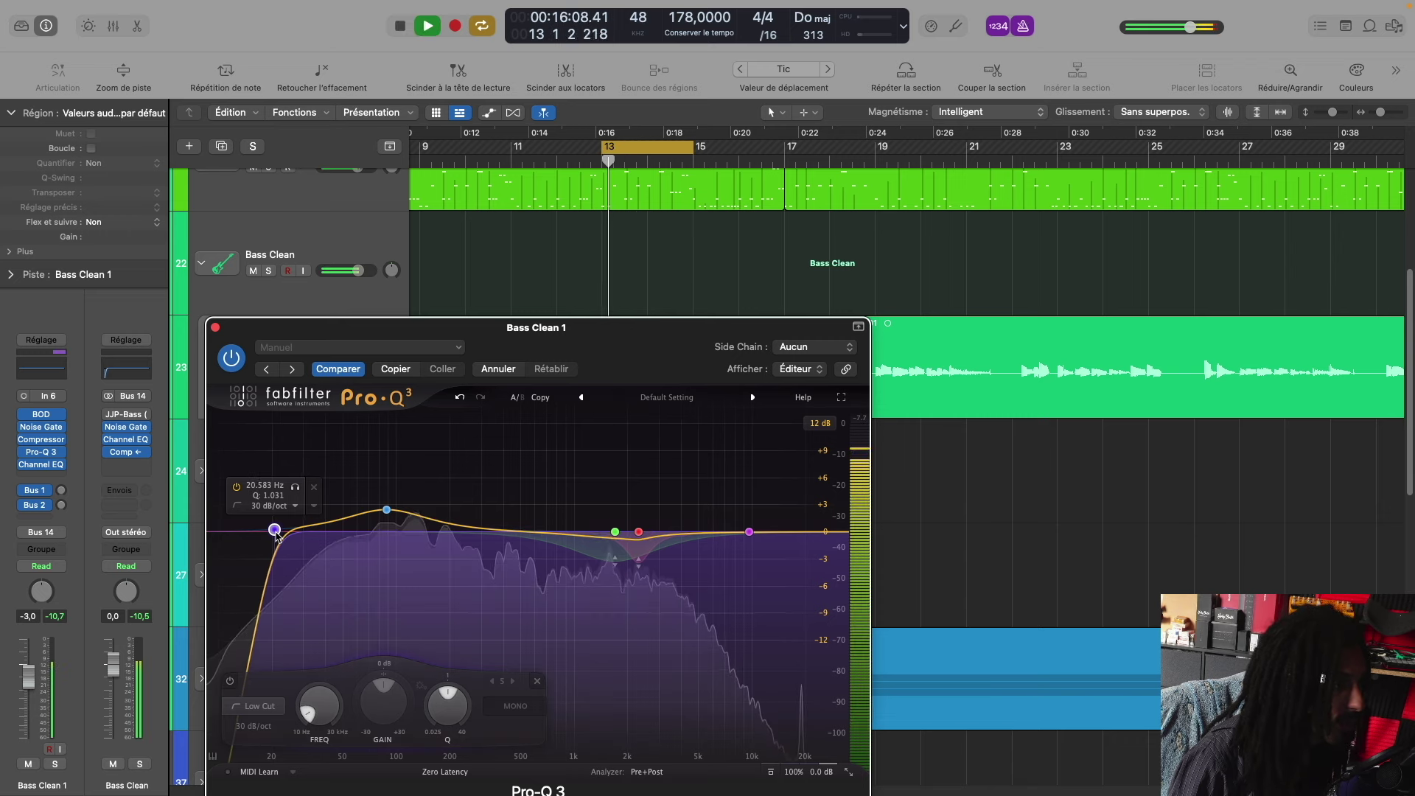
left_click_drag(274, 529, 298, 534)
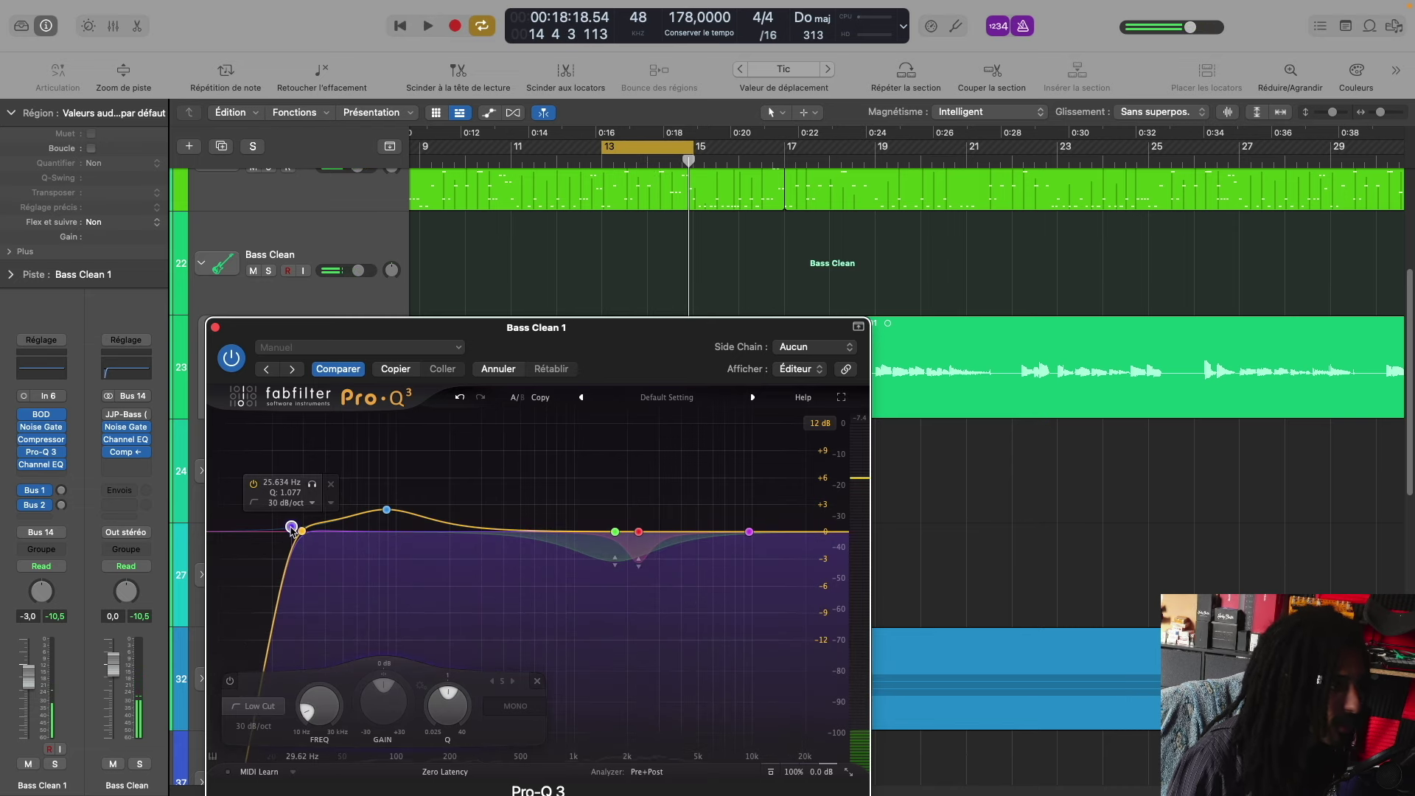
left_click_drag(292, 529, 295, 529)
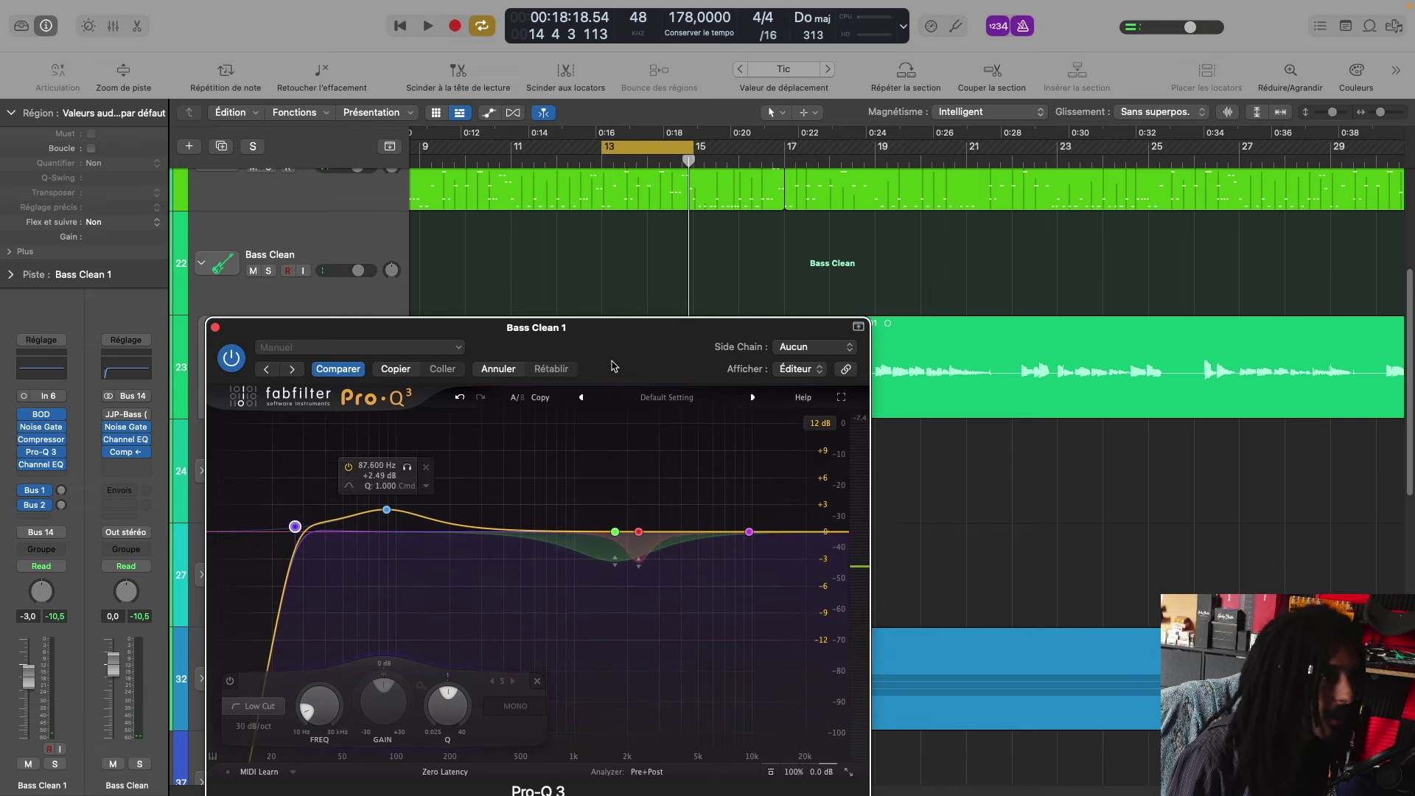
key("space")
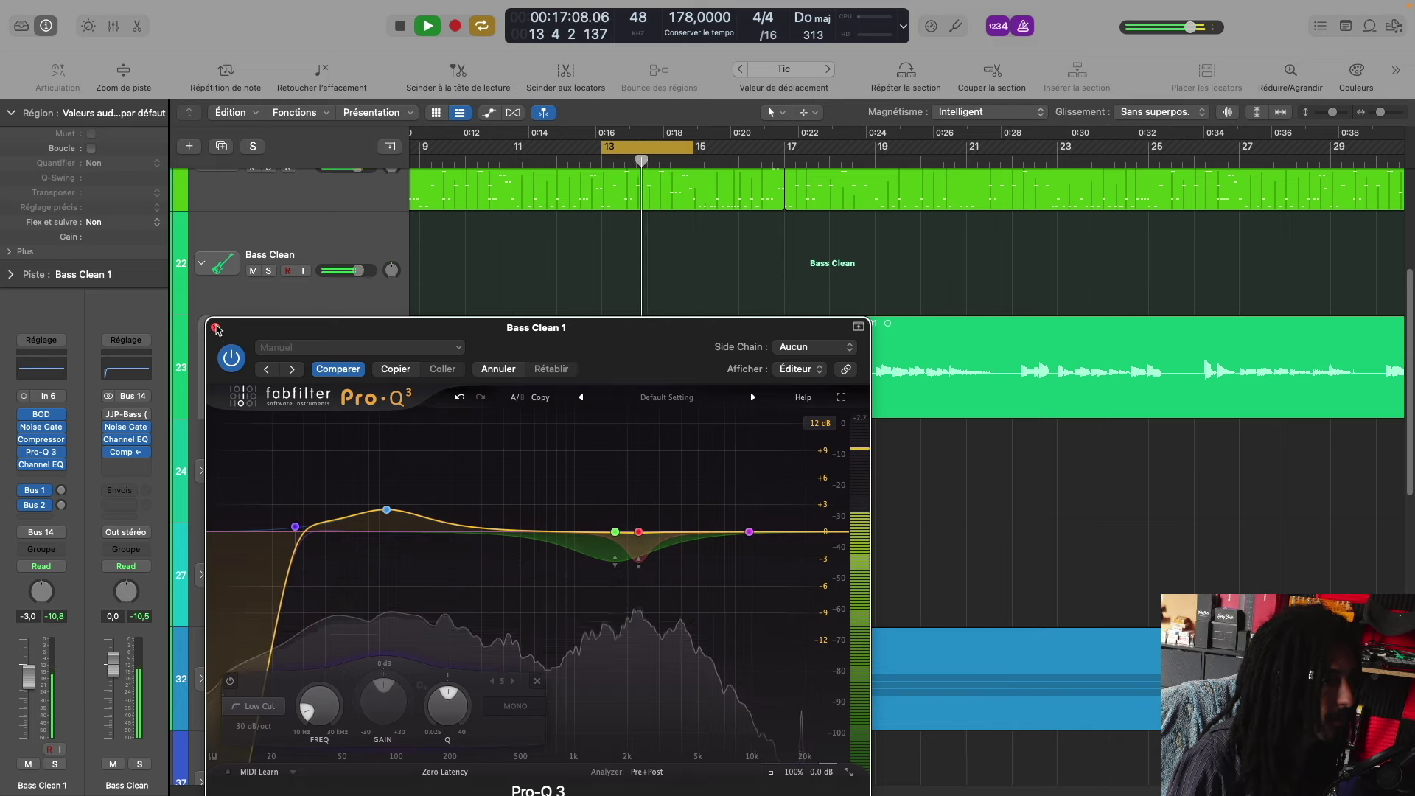
left_click(216, 328)
key("space")
Step: Set the cycle range to bars 9 to 17 and start playback
scroll(692, 296, "down", 5)
scroll(692, 295, "up", 5)
scroll(691, 294, "down", 2)
scroll(691, 294, "down", 2)
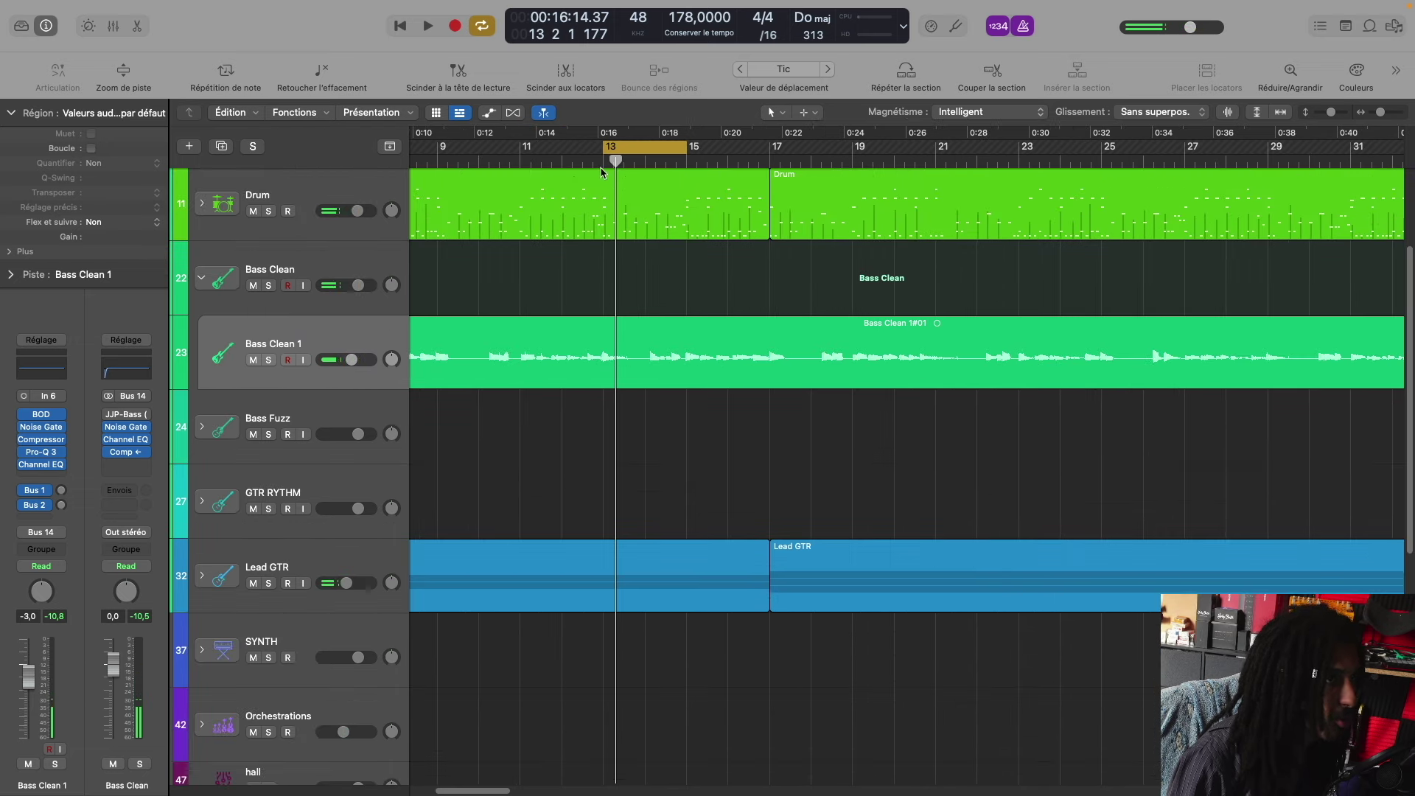
left_click_drag(443, 153, 770, 154)
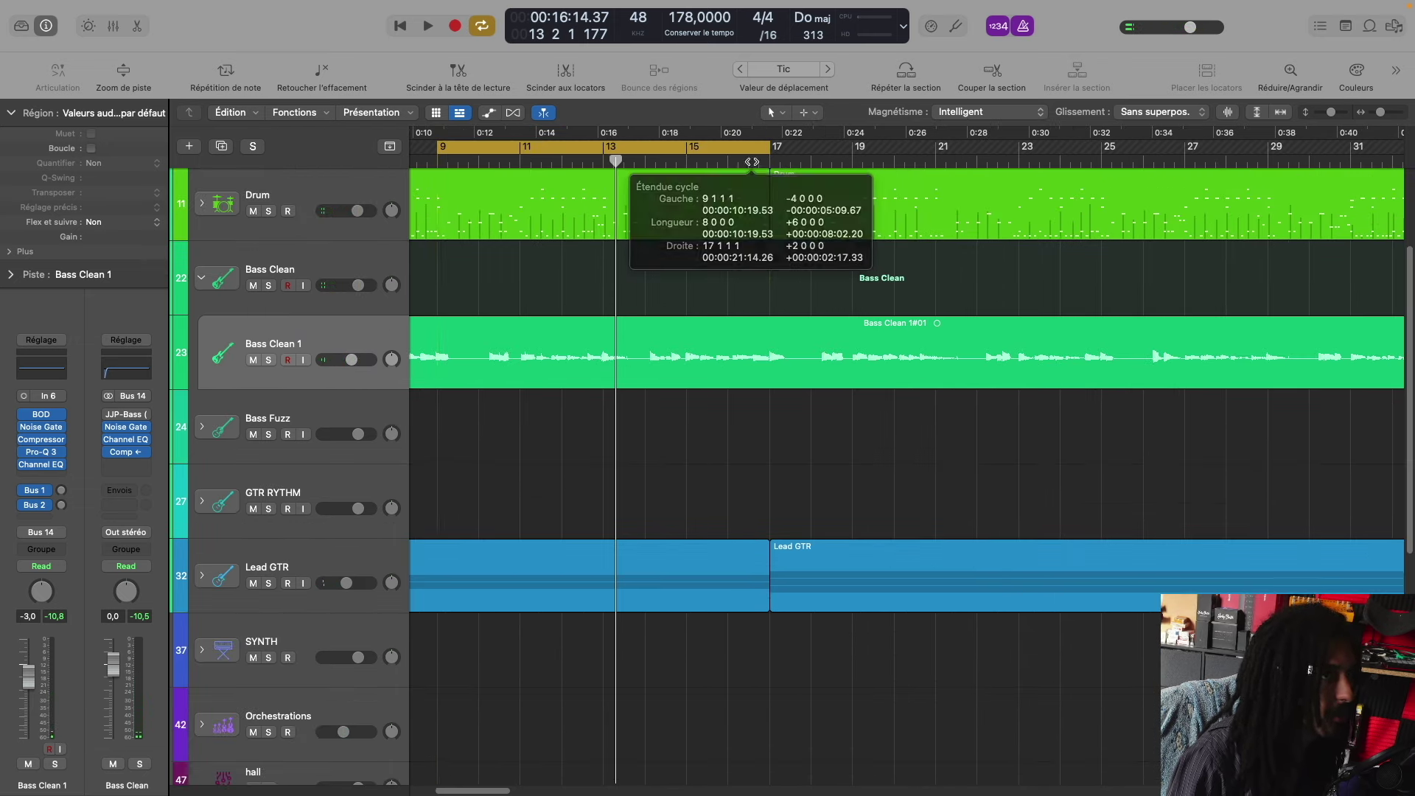
key("space")
Step: Lower the Bass Clean 1 volume to -3.4 dB while listening to the mix, and stop playback
scroll(647, 278, "up", 2)
scroll(647, 279, "down", 3)
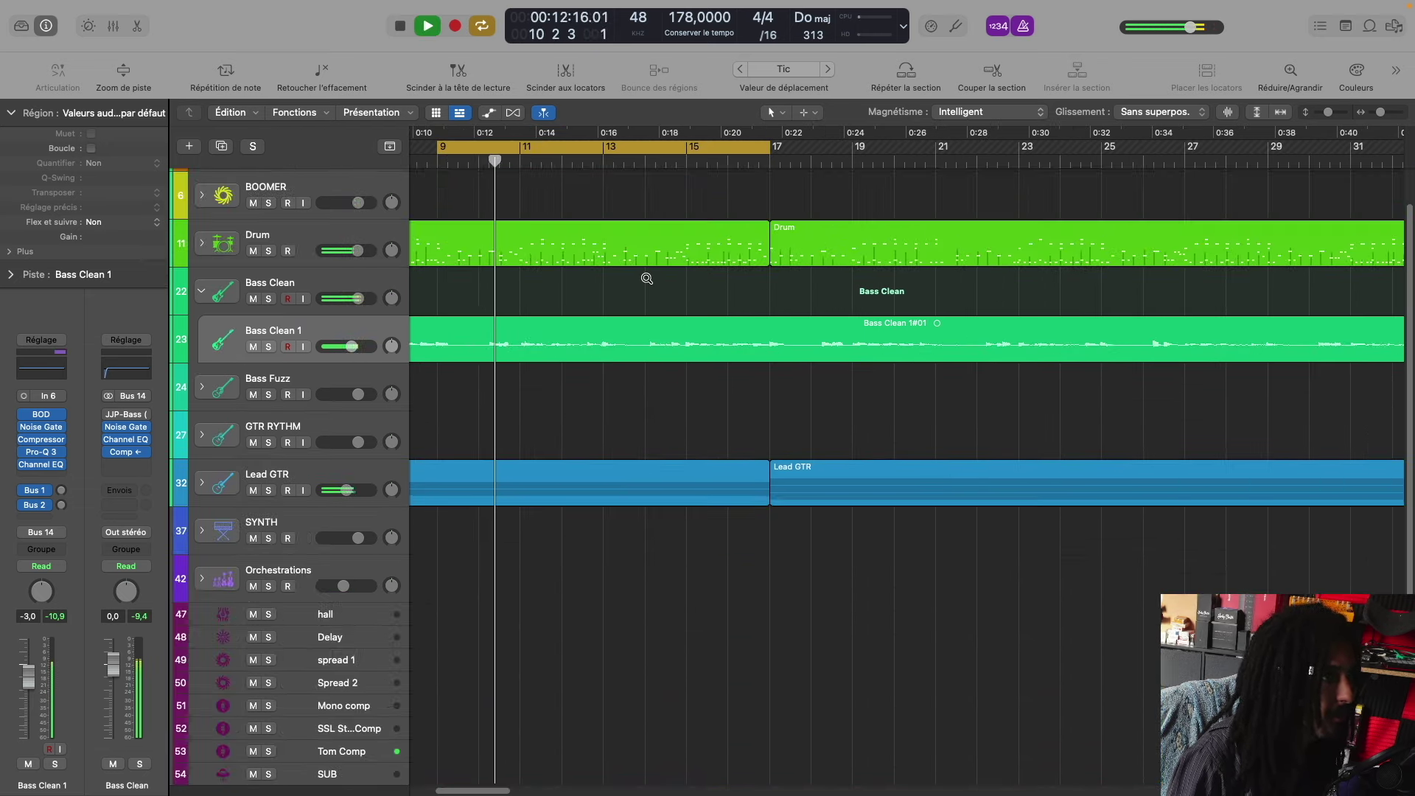
scroll(647, 278, "up", 3)
left_click_drag(353, 361, 350, 359)
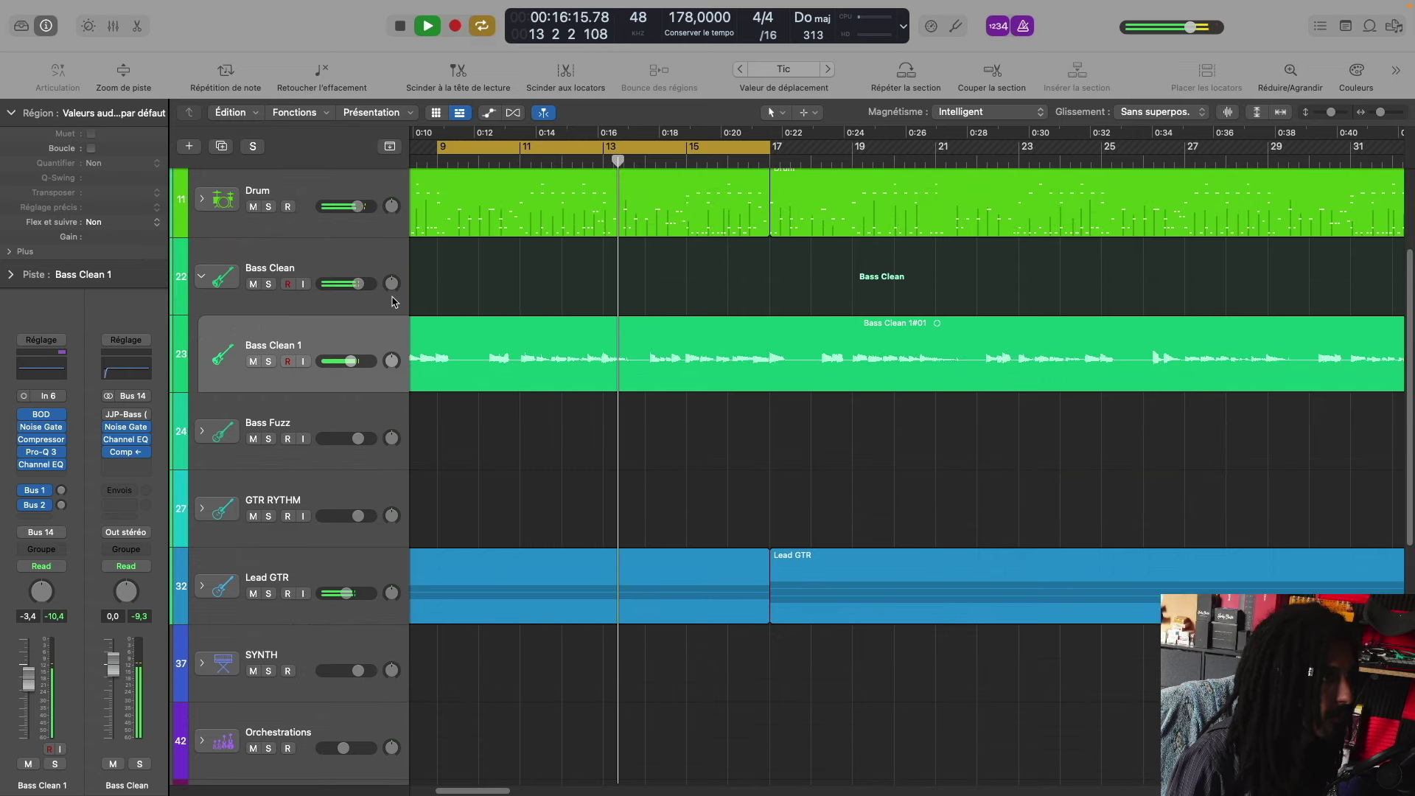
key("space")
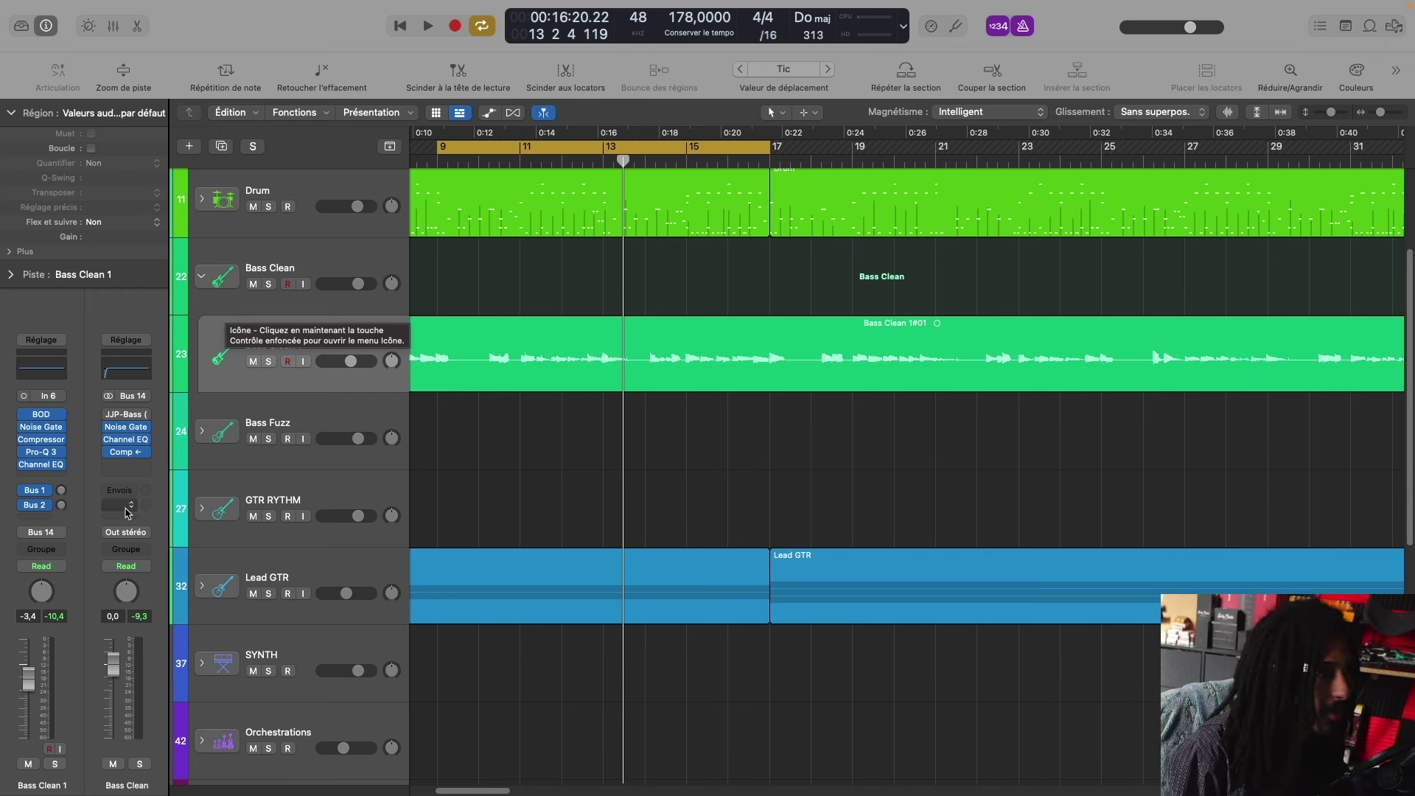
Step: Set Bass Clean 1's Bus 2 send to about -33.6 dB and open the Sample Delay on the spread 1 bus
left_click(63, 490)
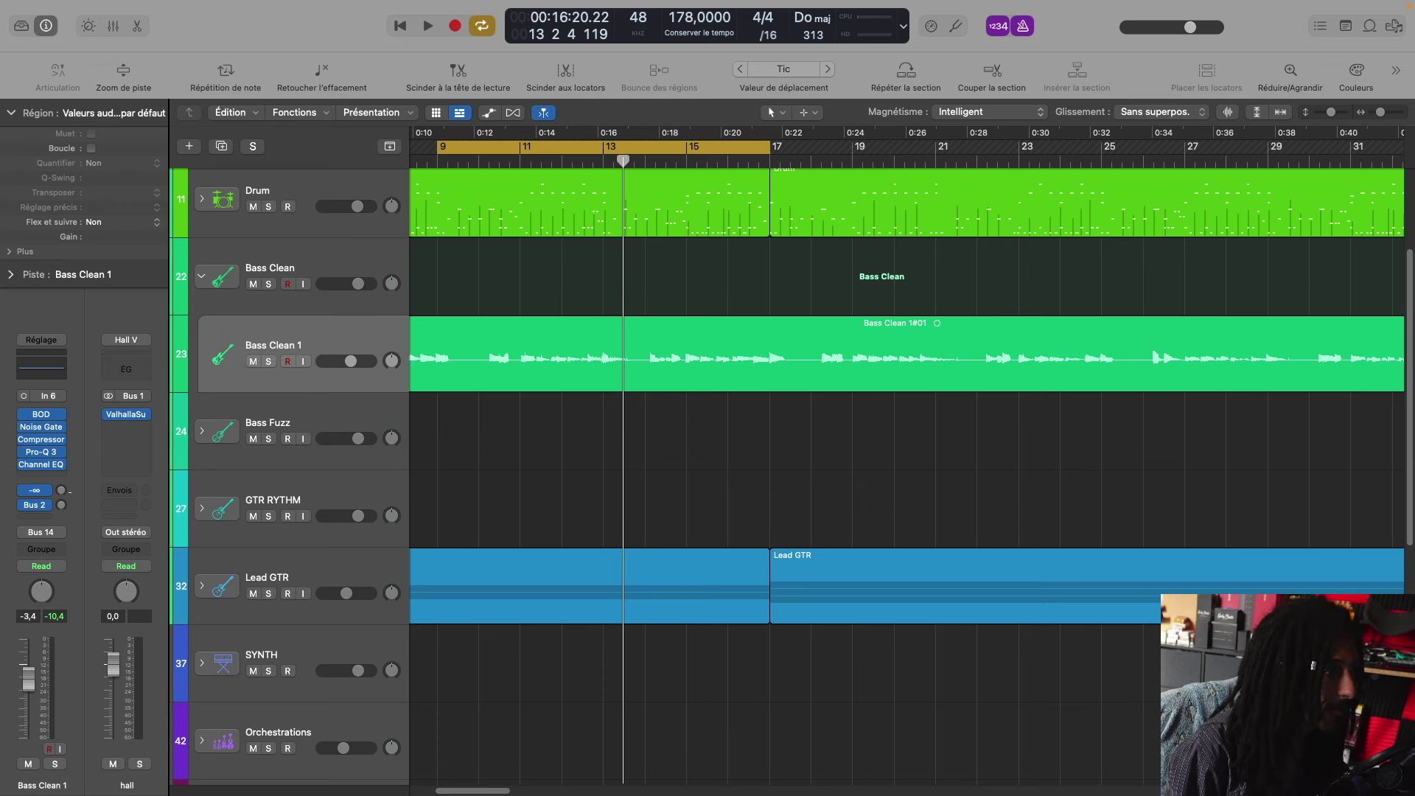
left_click(62, 505)
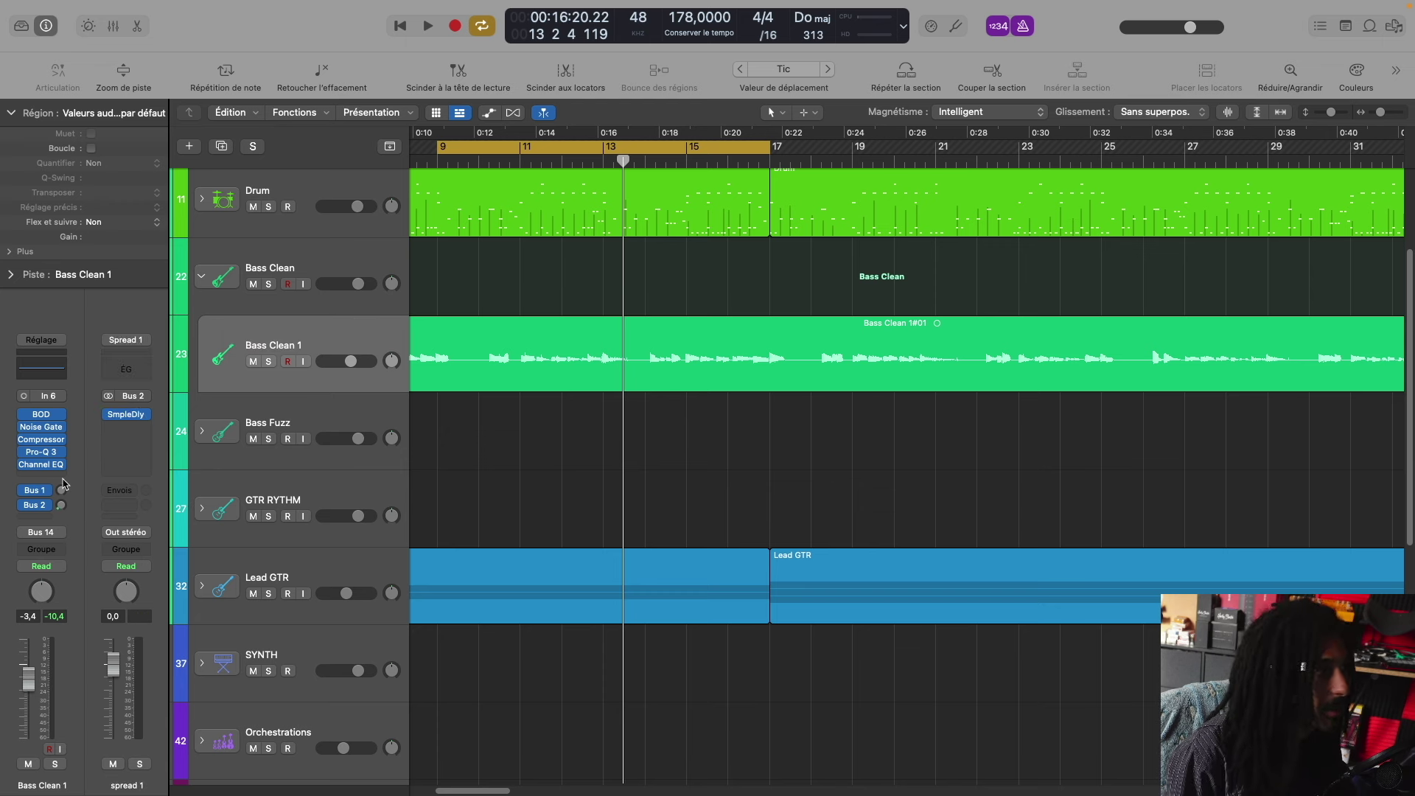
mouse_move(62, 509)
left_mouse_down()
mouse_move(71, 535)
mouse_move(72, 483)
left_mouse_up()
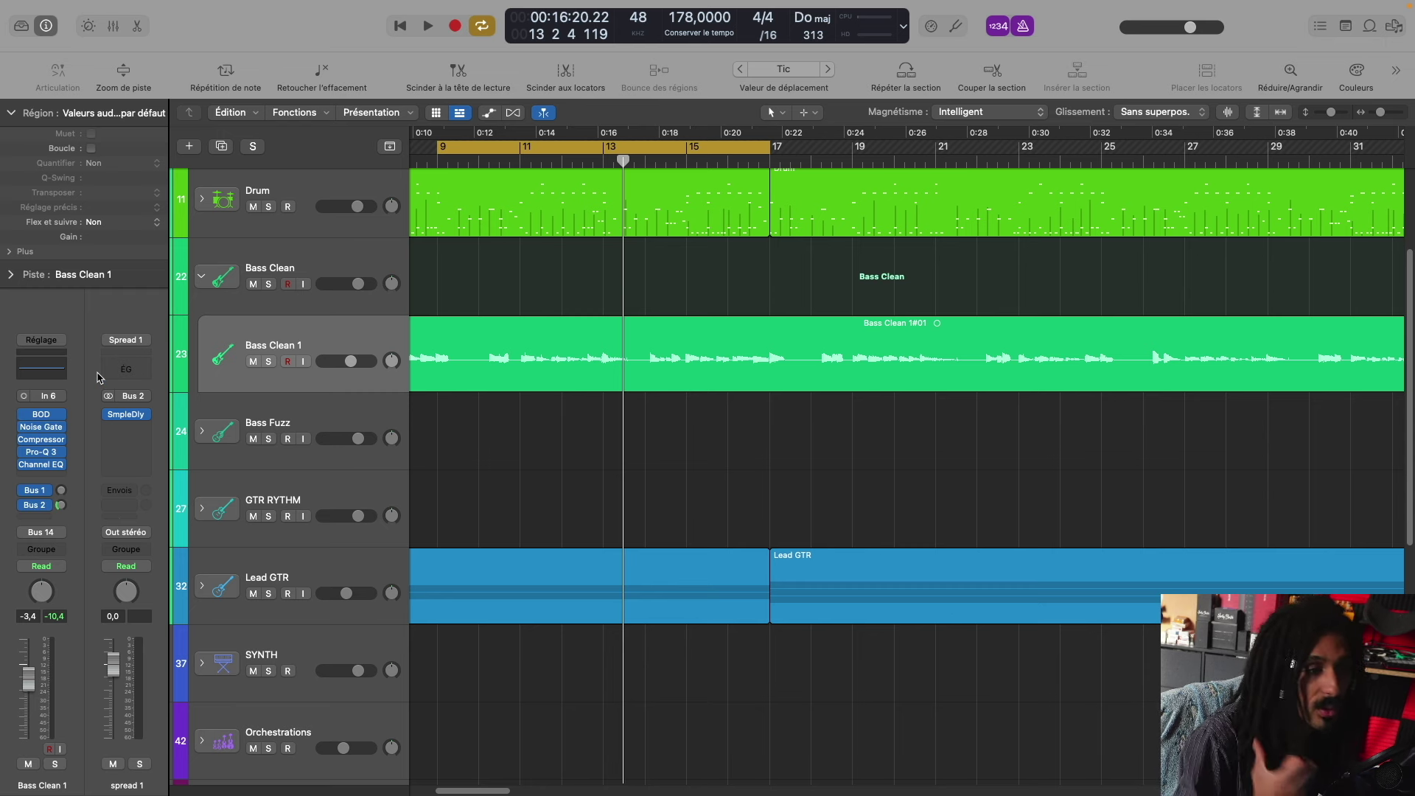
left_click(125, 414)
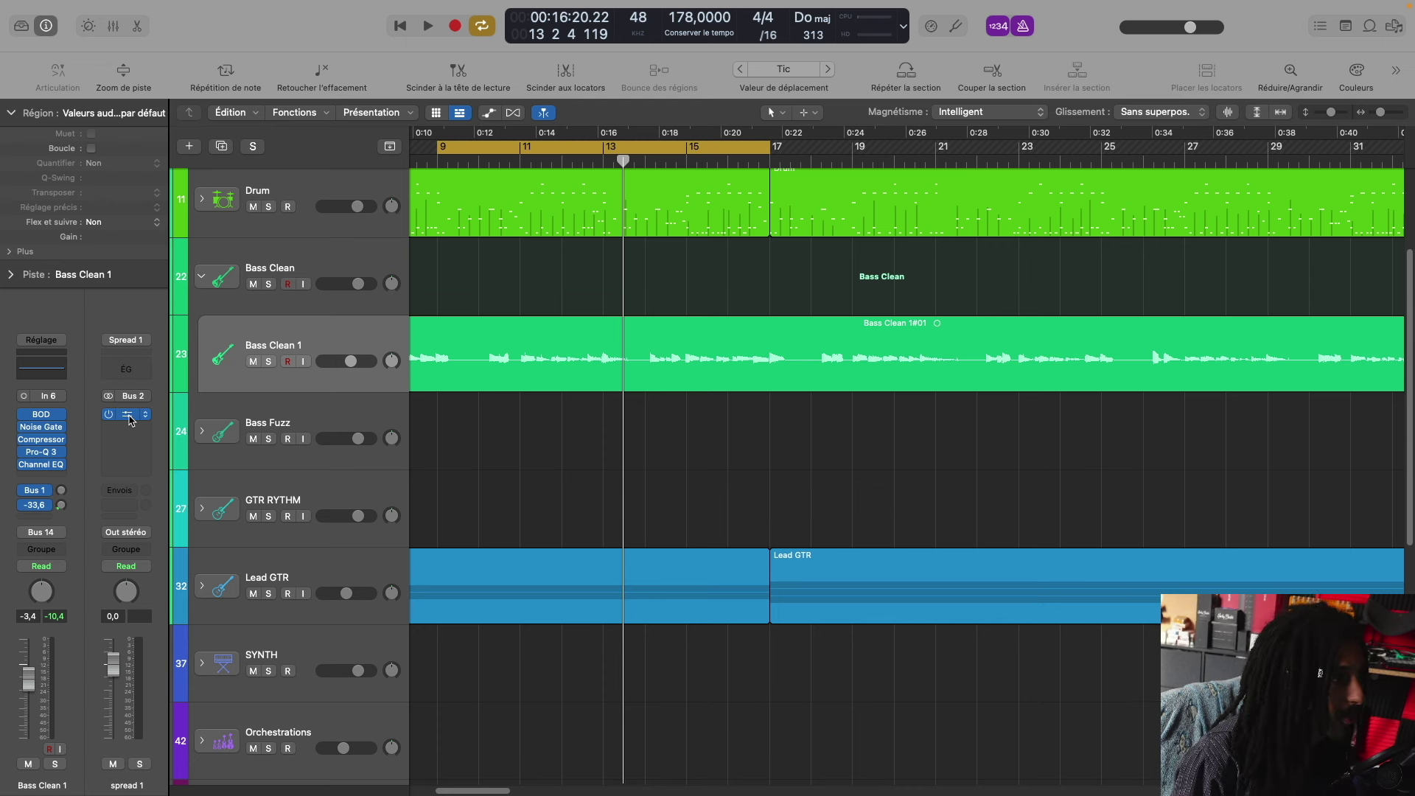
left_click_drag(683, 224, 799, 210)
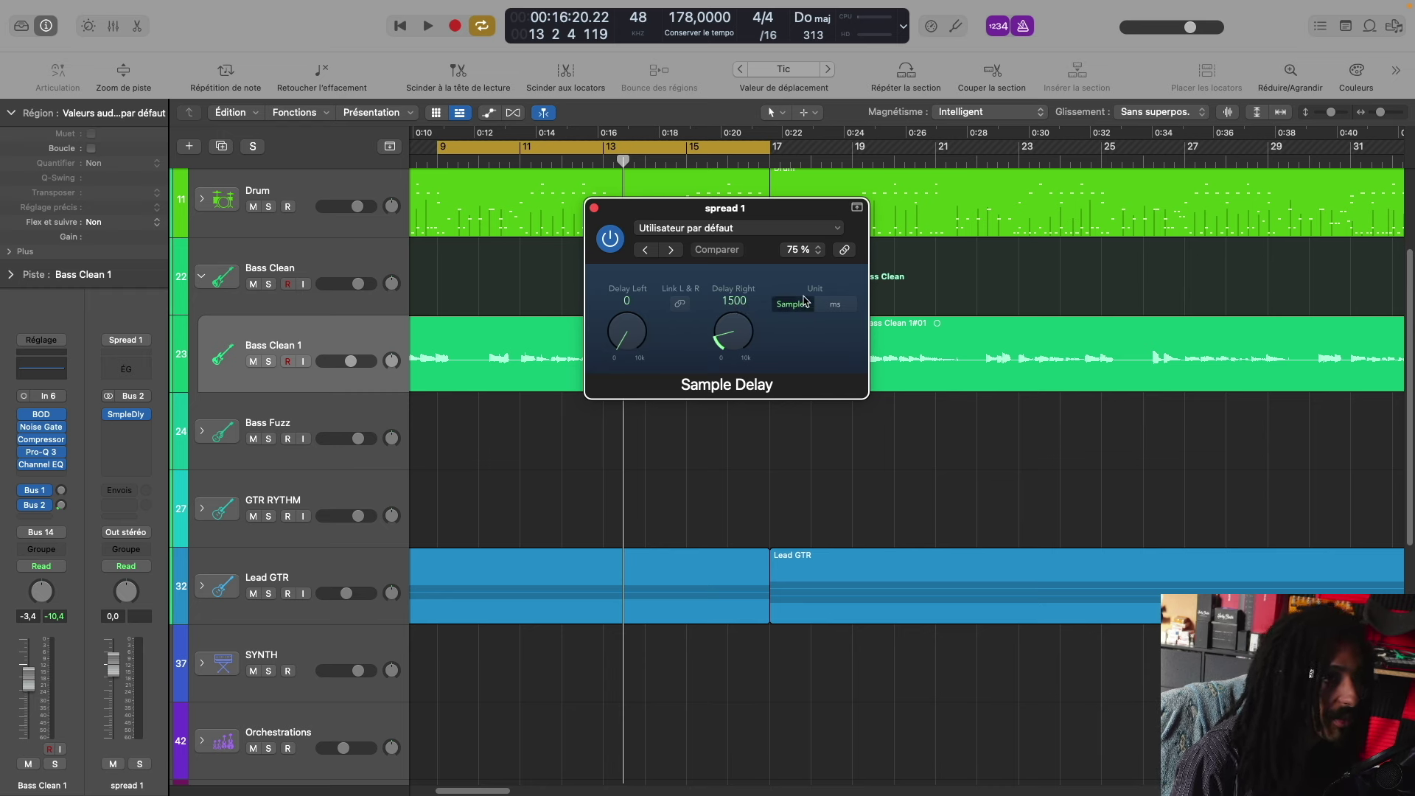
Step: Solo Bass Clean 1 during loop playback and raise its Bus 2 send to hear the spread effect clearly
left_click_drag(62, 504, 63, 483)
key("space")
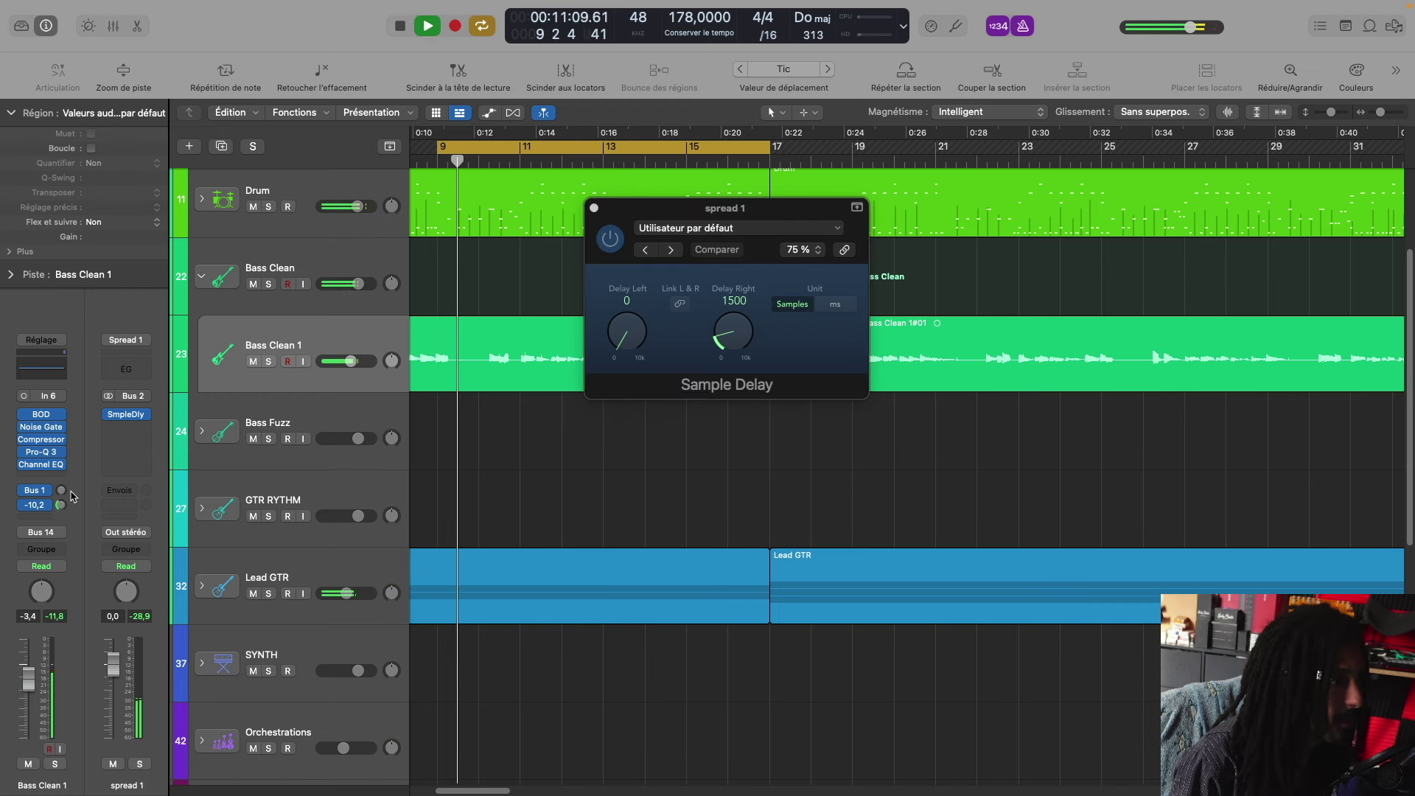
left_click(268, 362)
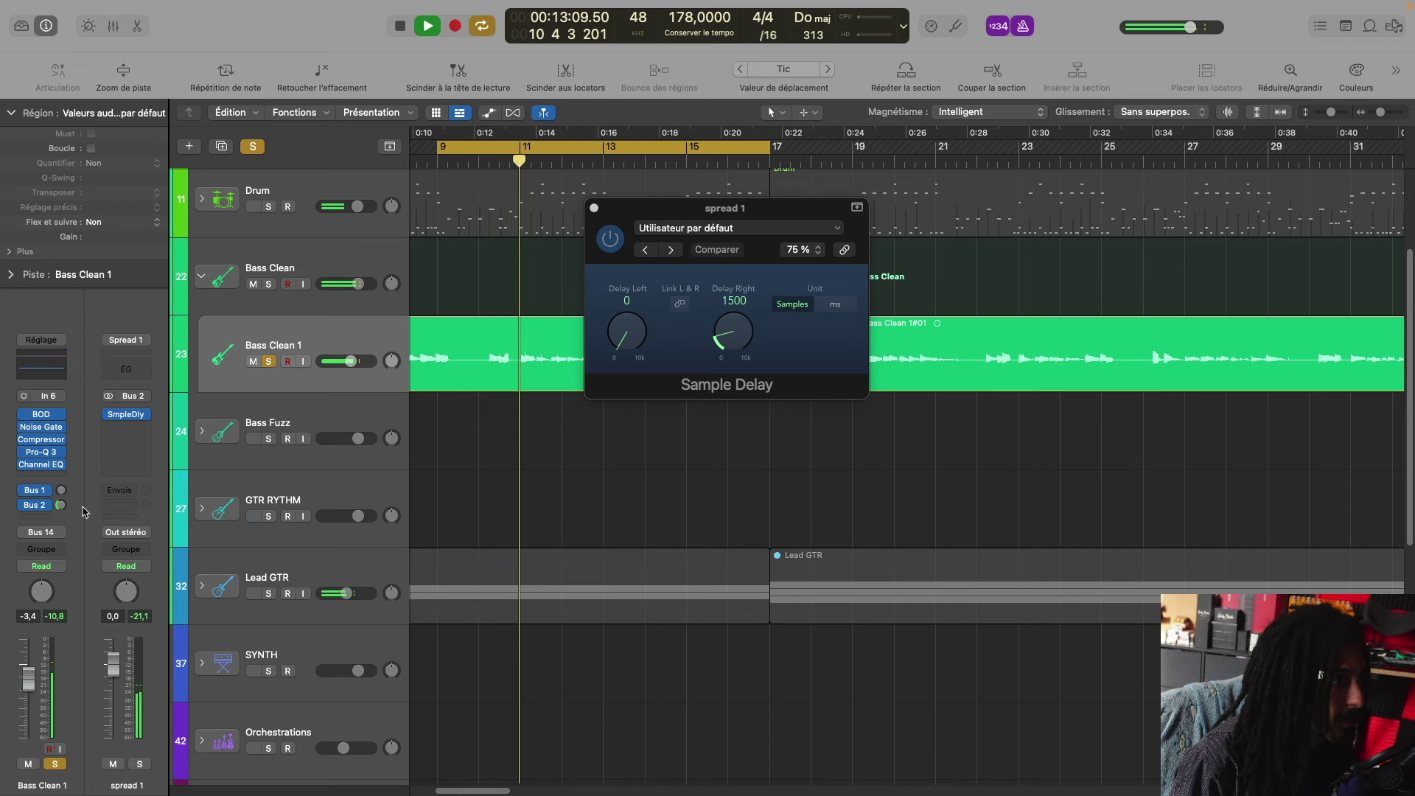
left_click_drag(61, 506, 75, 416)
key("space")
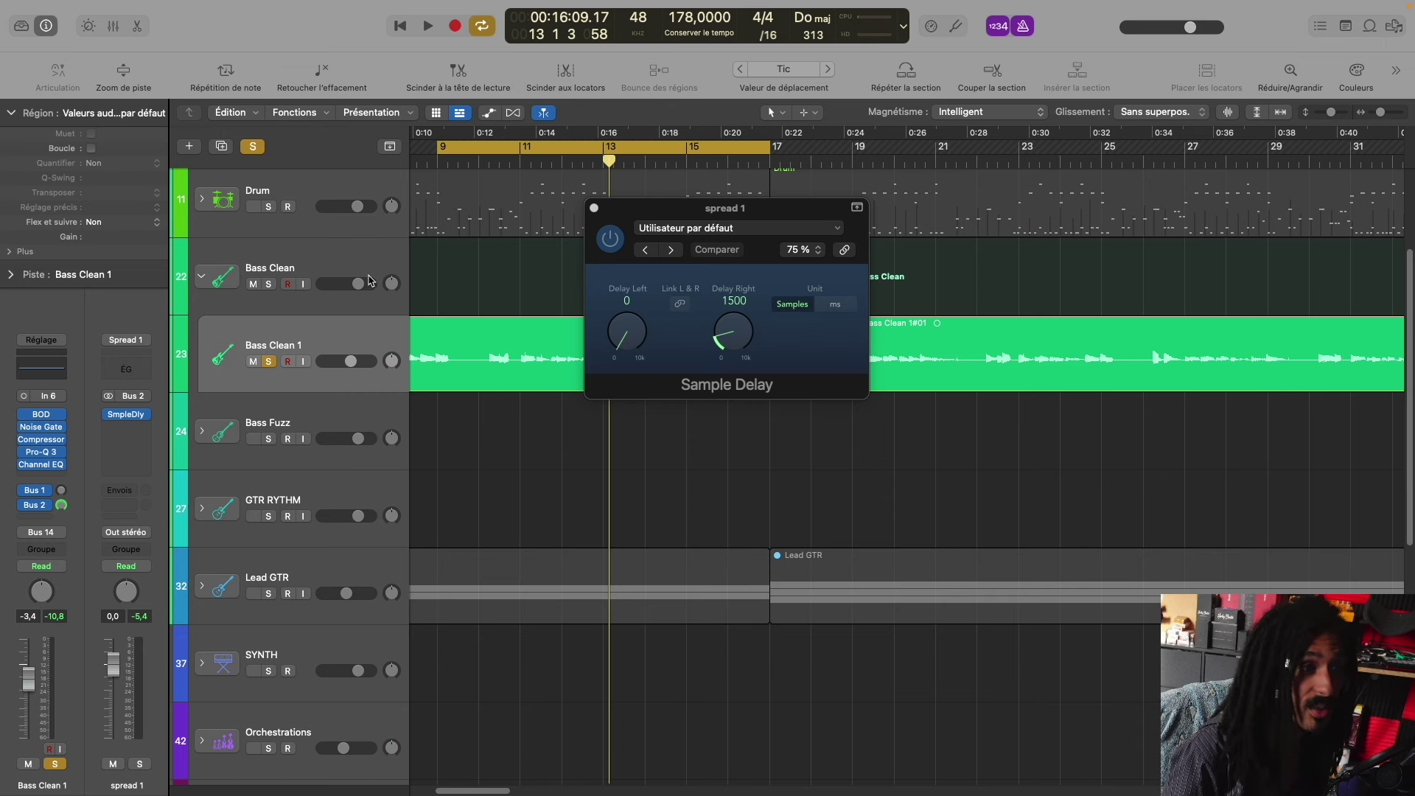
Step: Lower Bass Clean 1's Bus 2 send to about -5.2 dB while listening in solo, and close the Sample Delay
left_click_drag(662, 217, 631, 218)
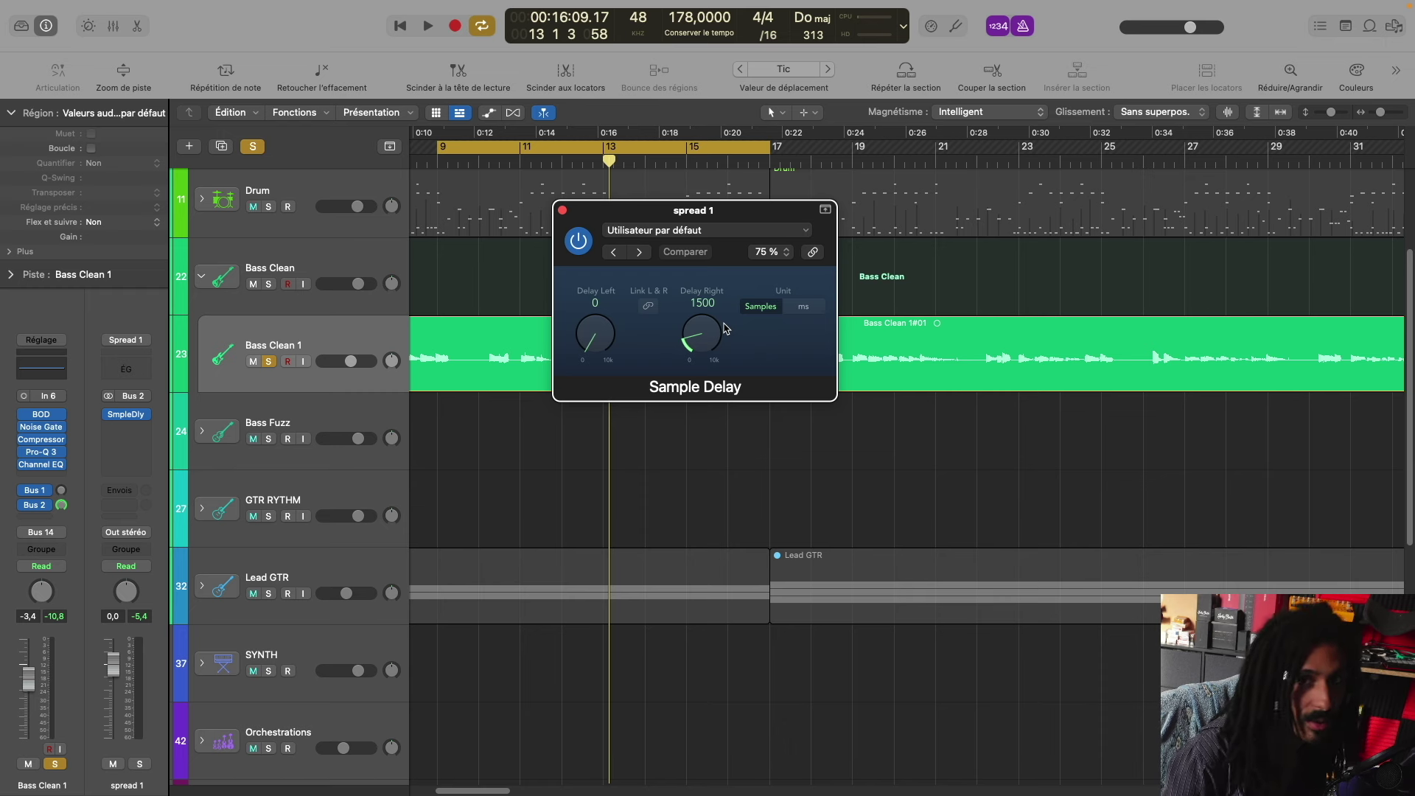
key("space")
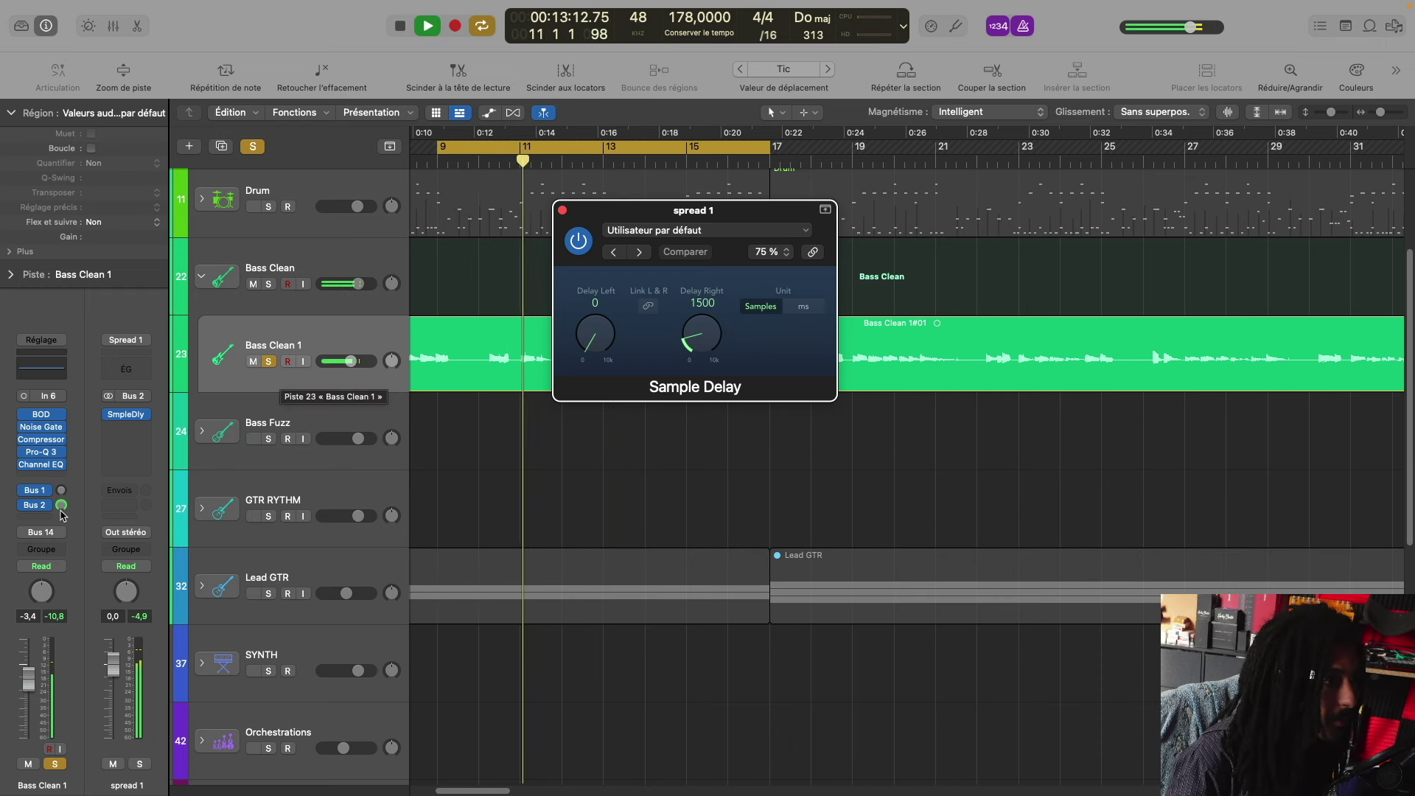
left_click_drag(68, 527, 95, 577)
key("space")
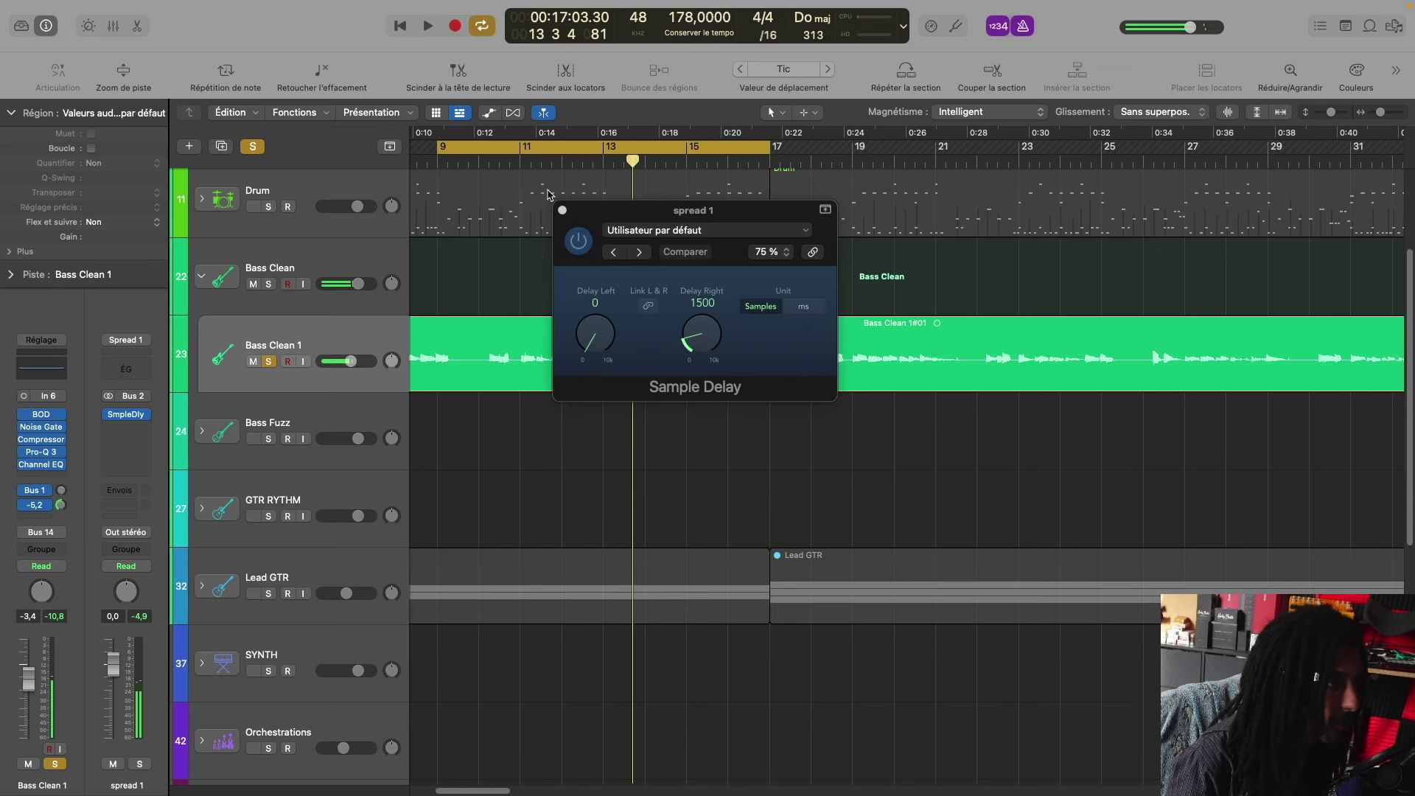
left_click(562, 210)
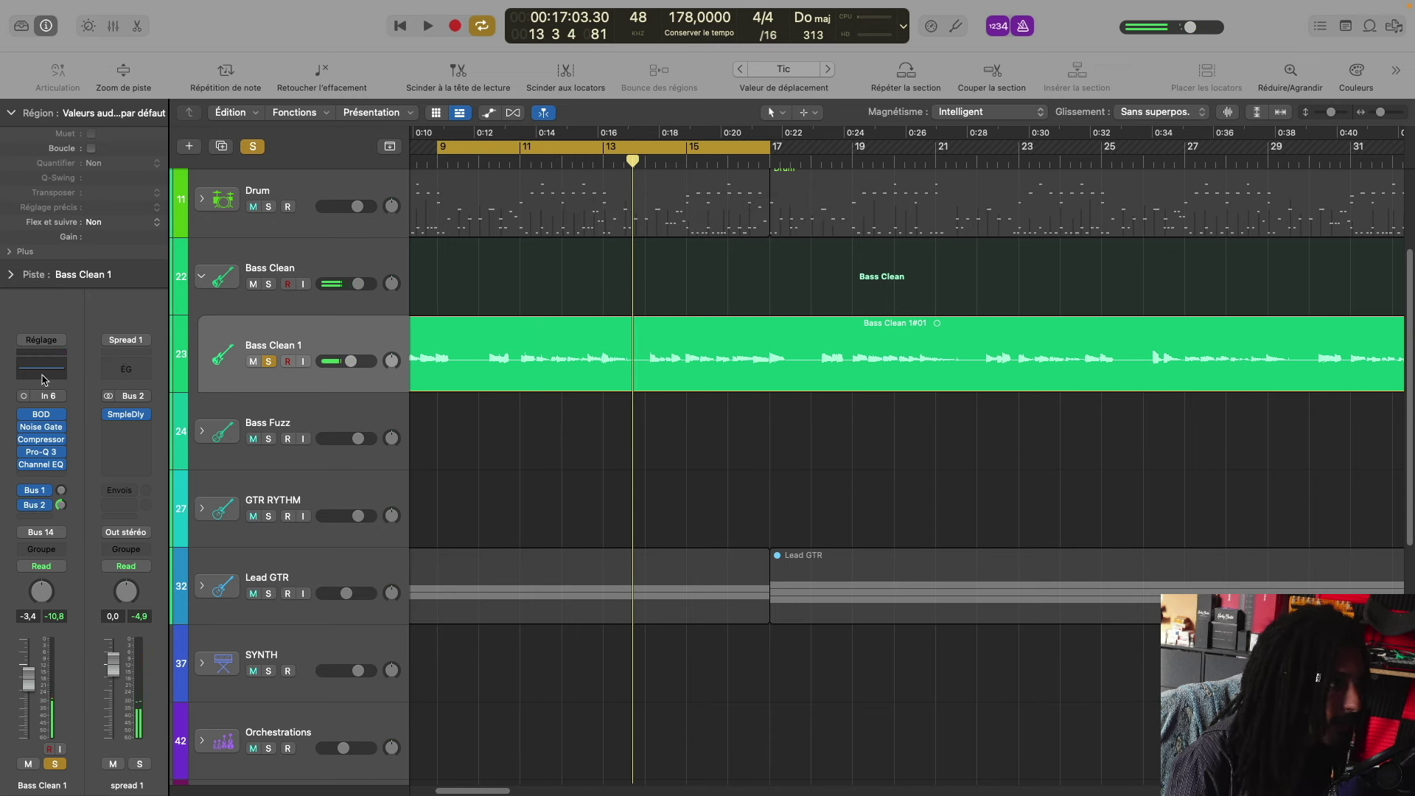
Step: Add a Channel EQ to the spread 1 bus with a low cut at about 206 Hz and a 48 dB/oct slope
left_click(136, 367)
left_click(528, 290)
left_click_drag(507, 444, 631, 476)
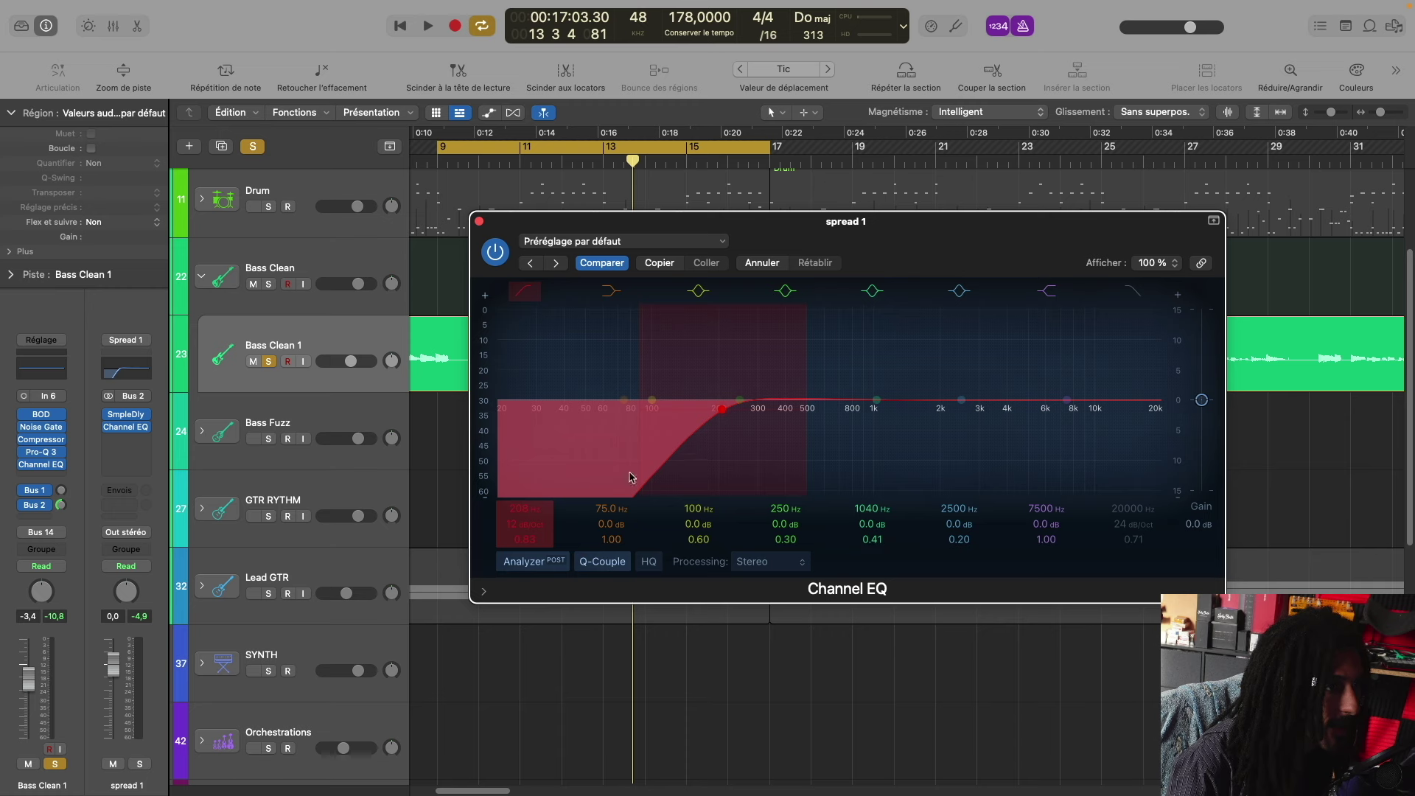
left_click_drag(528, 524, 527, 486)
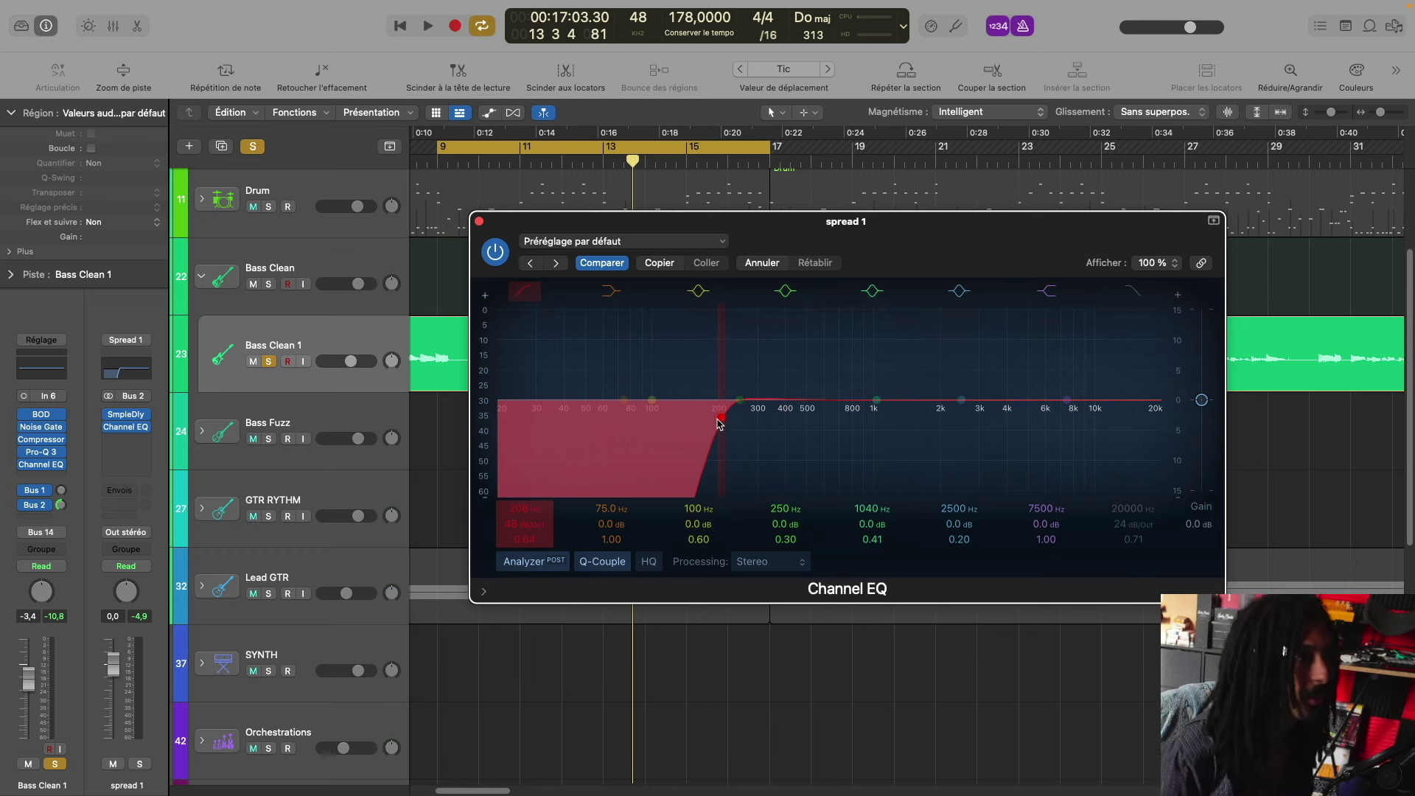
Step: Lower the spread 1 low cut frequency to 195 Hz while auditioning the loop, and close the Channel EQ
key("space")
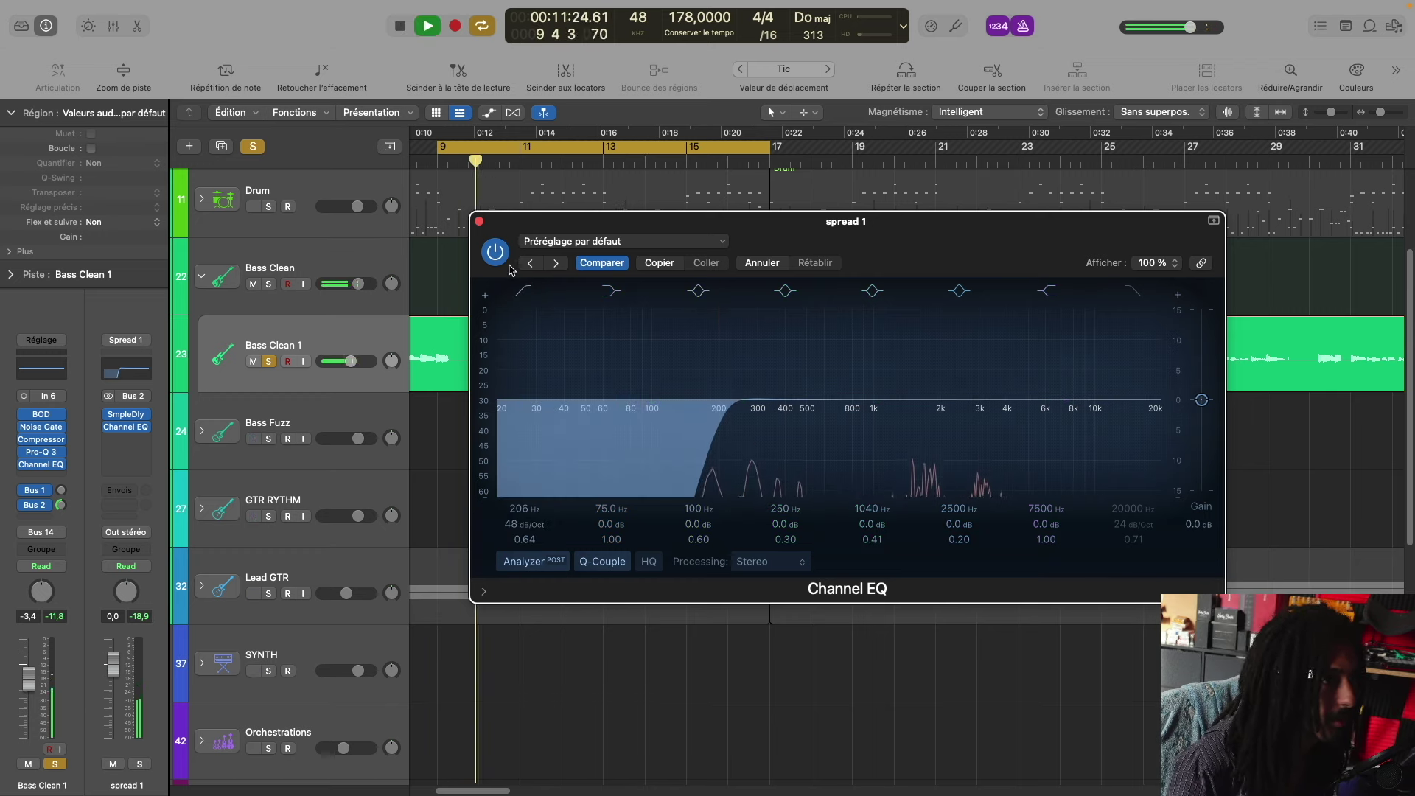
left_click_drag(729, 414, 723, 417)
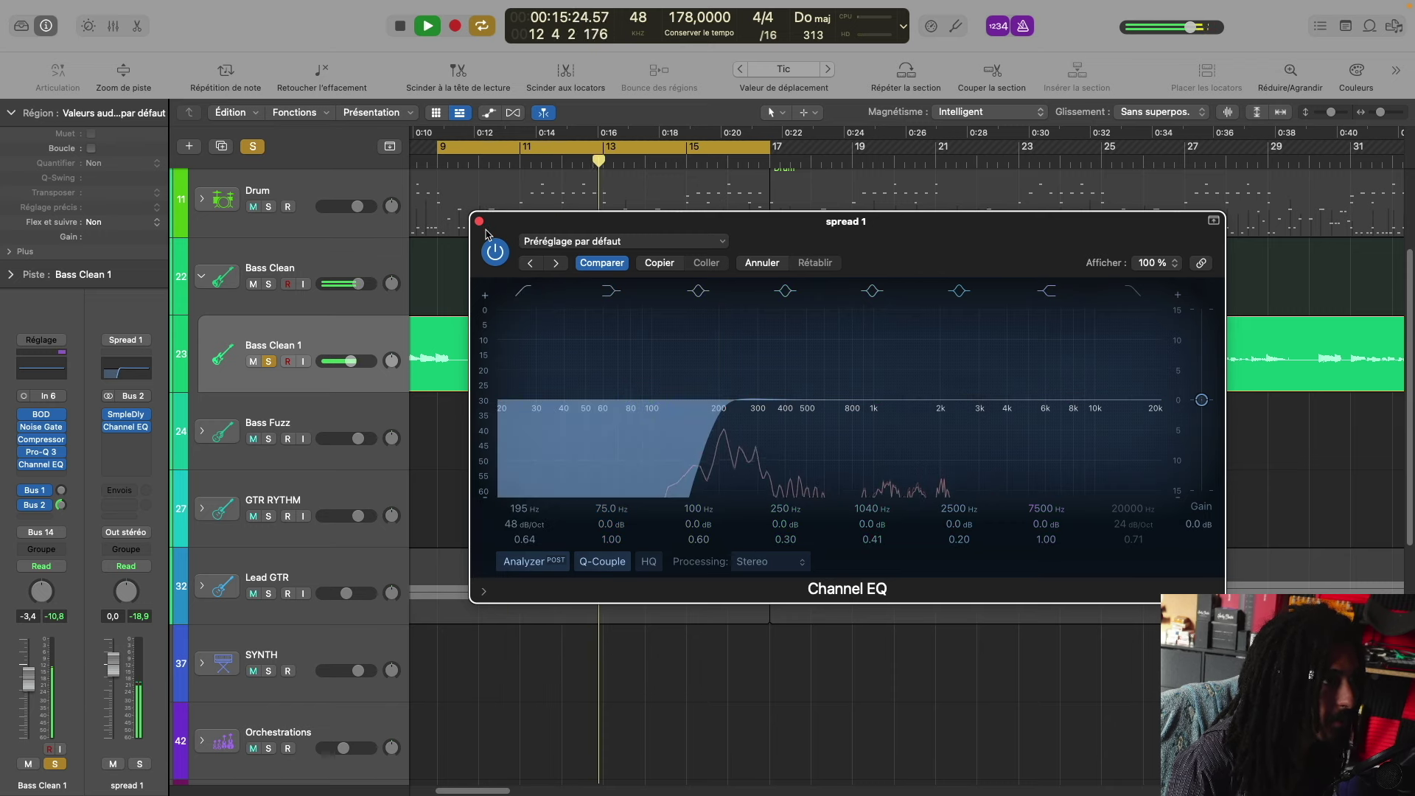
left_click(479, 221)
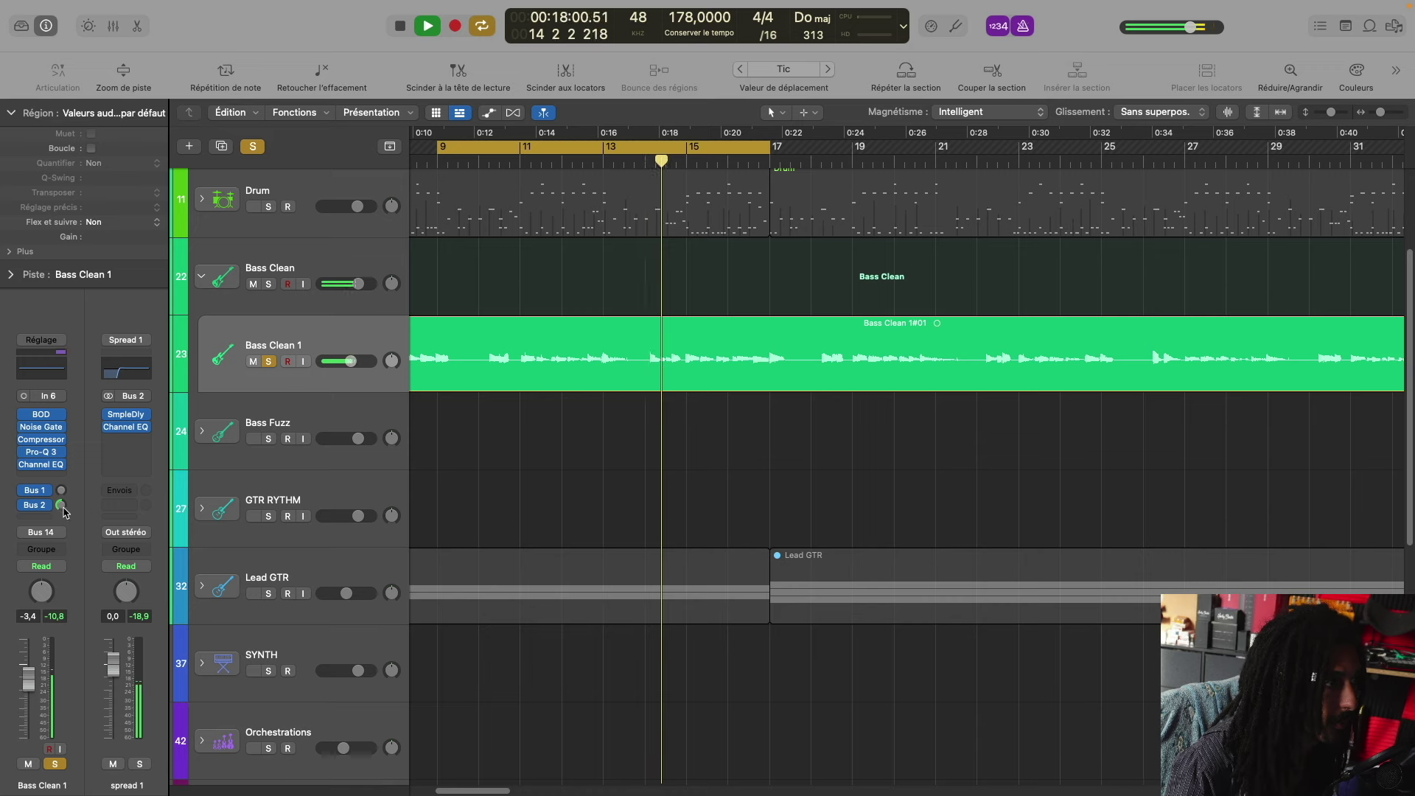
Step: Unsolo Bass Clean 1 and lower the Bass Clean group volume to -1.8 dB while playing the full mix
key("space")
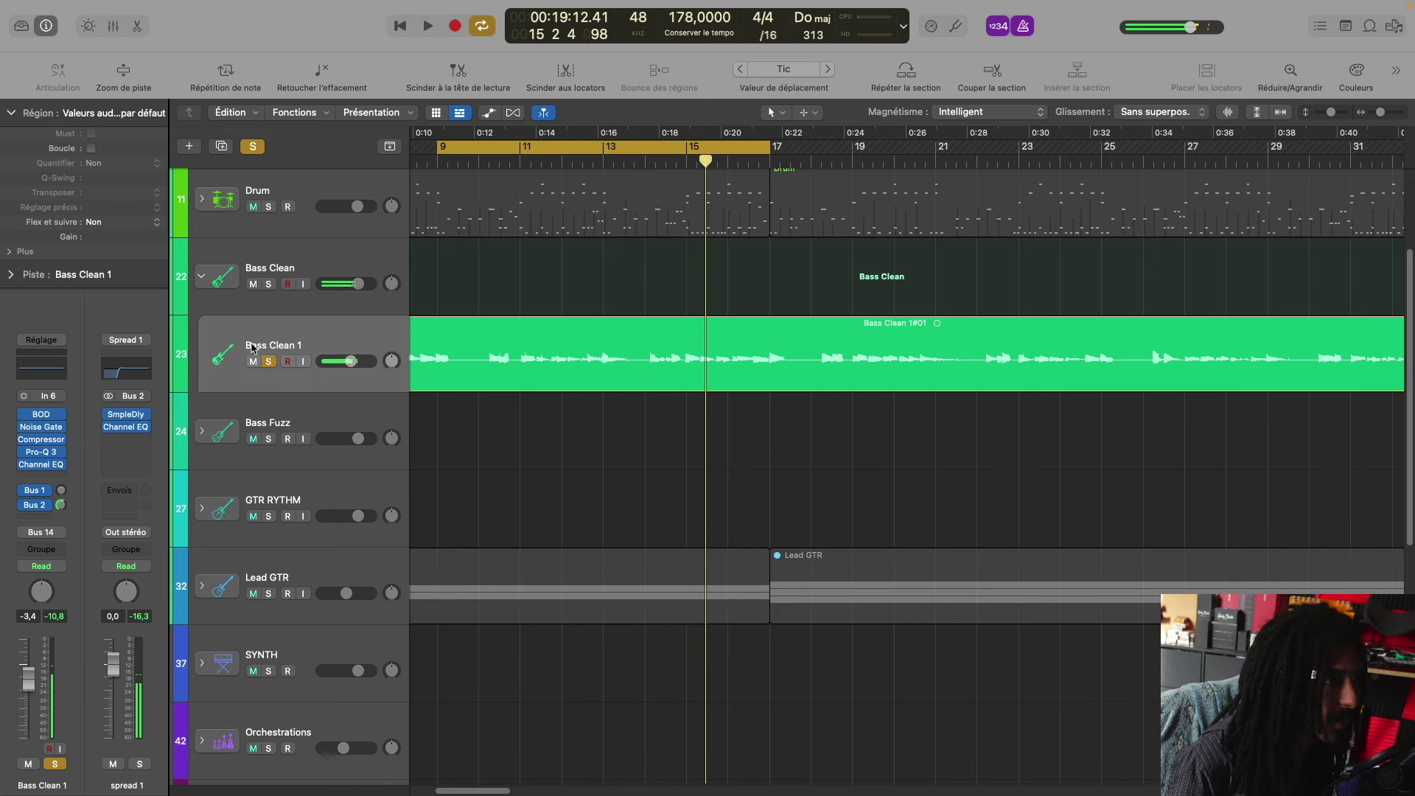
left_click(268, 363)
key("space")
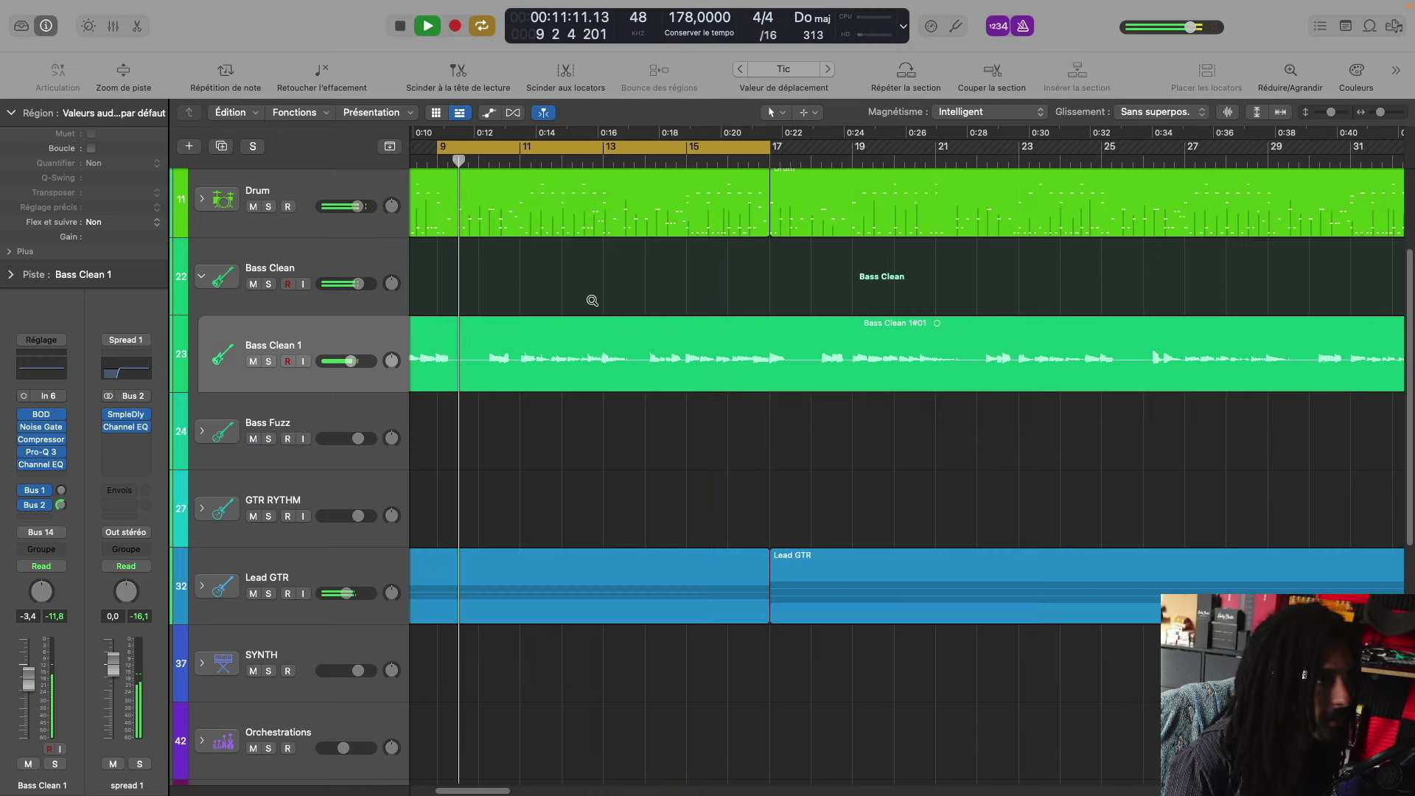
key("super+Up")
key("super+Down")
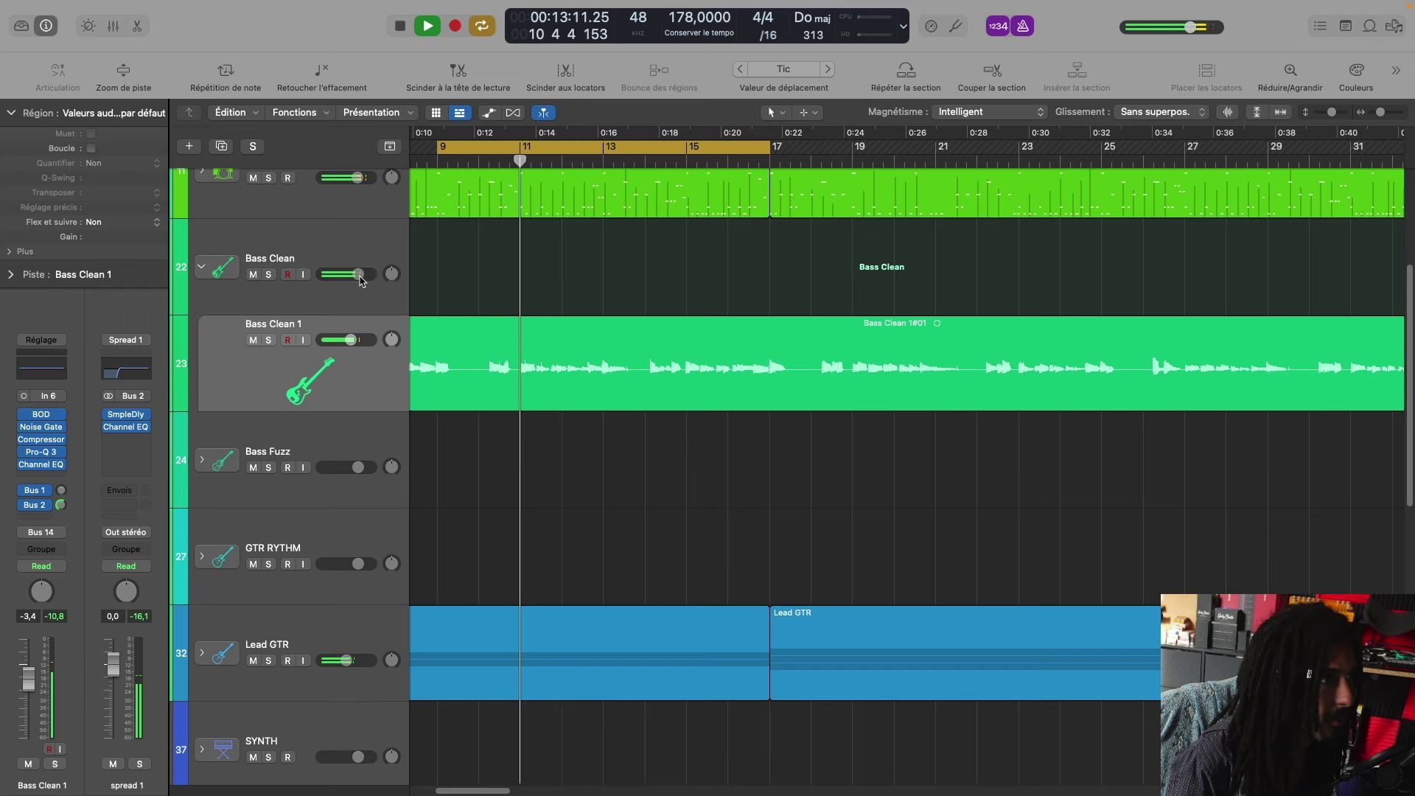
left_click(359, 249)
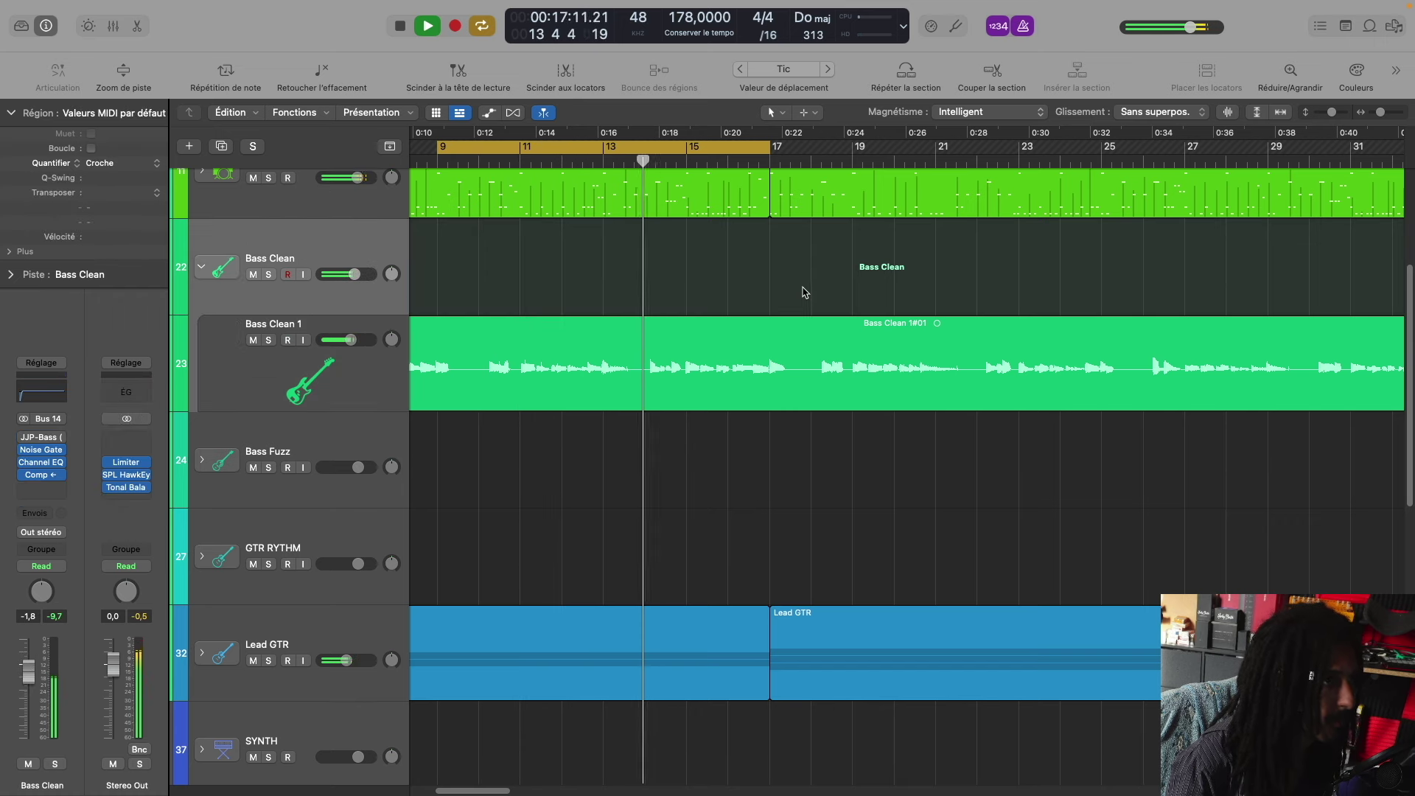
Step: Turn off cycle mode so playback continues past bar 17
key("super+Up")
key("super+Down")
key("super+Up")
key("super+Up")
key("super+Up")
key("super+Left")
key("super+Left")
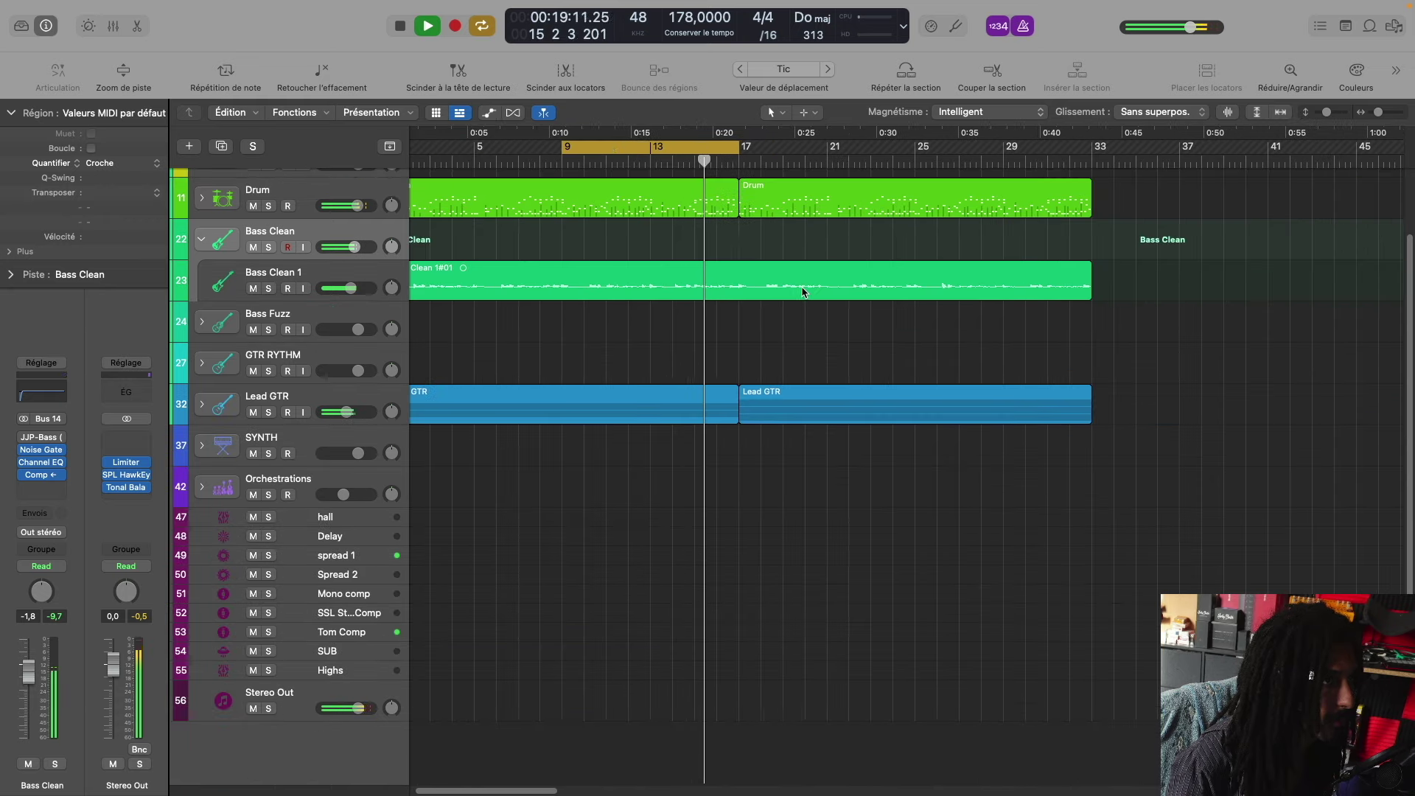
left_click(484, 28)
scroll(369, 197, "up", 3)
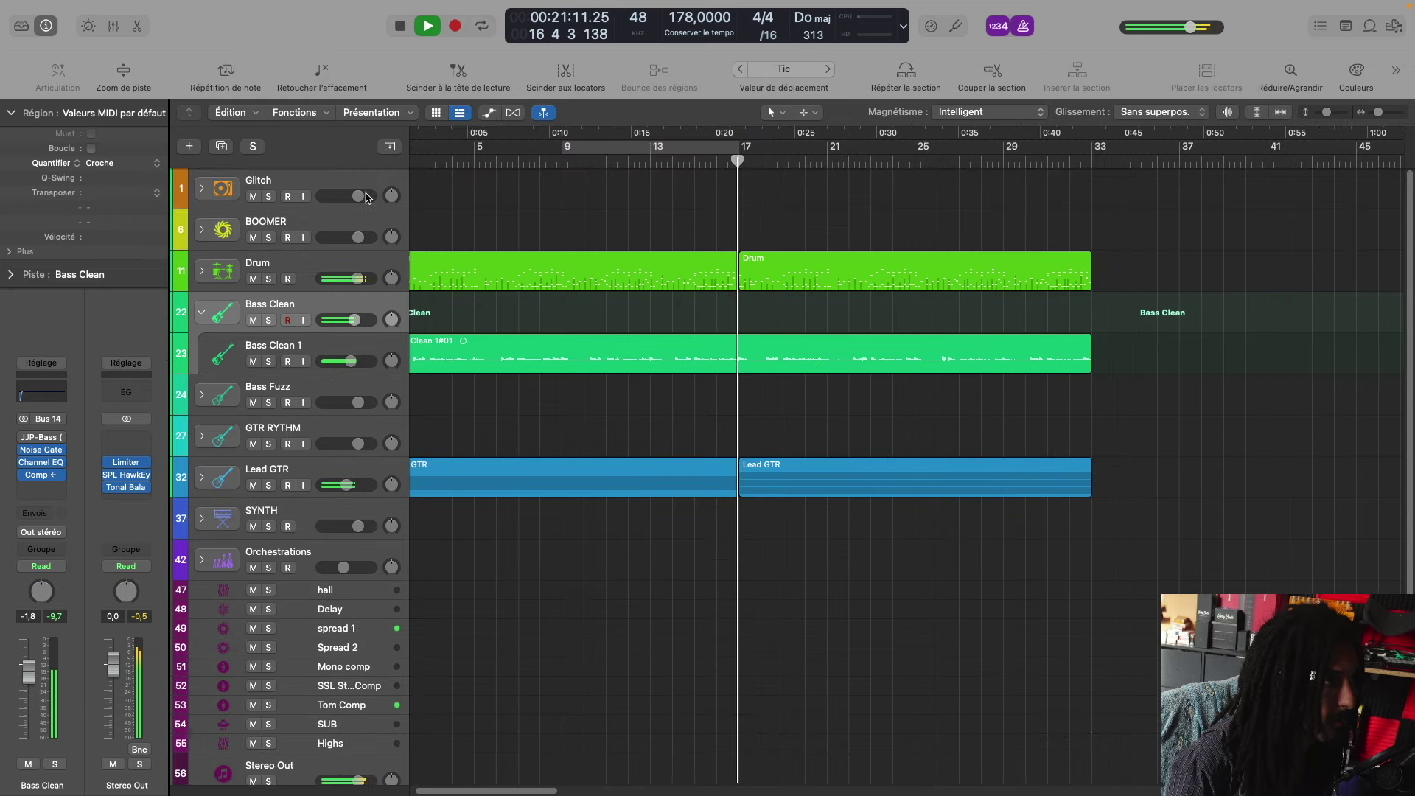
Step: Stop playback, return to the project start, and reroute the Drum track's Bus 19 send to Bus 16 (SSL Stereo Comp)
left_click(371, 269)
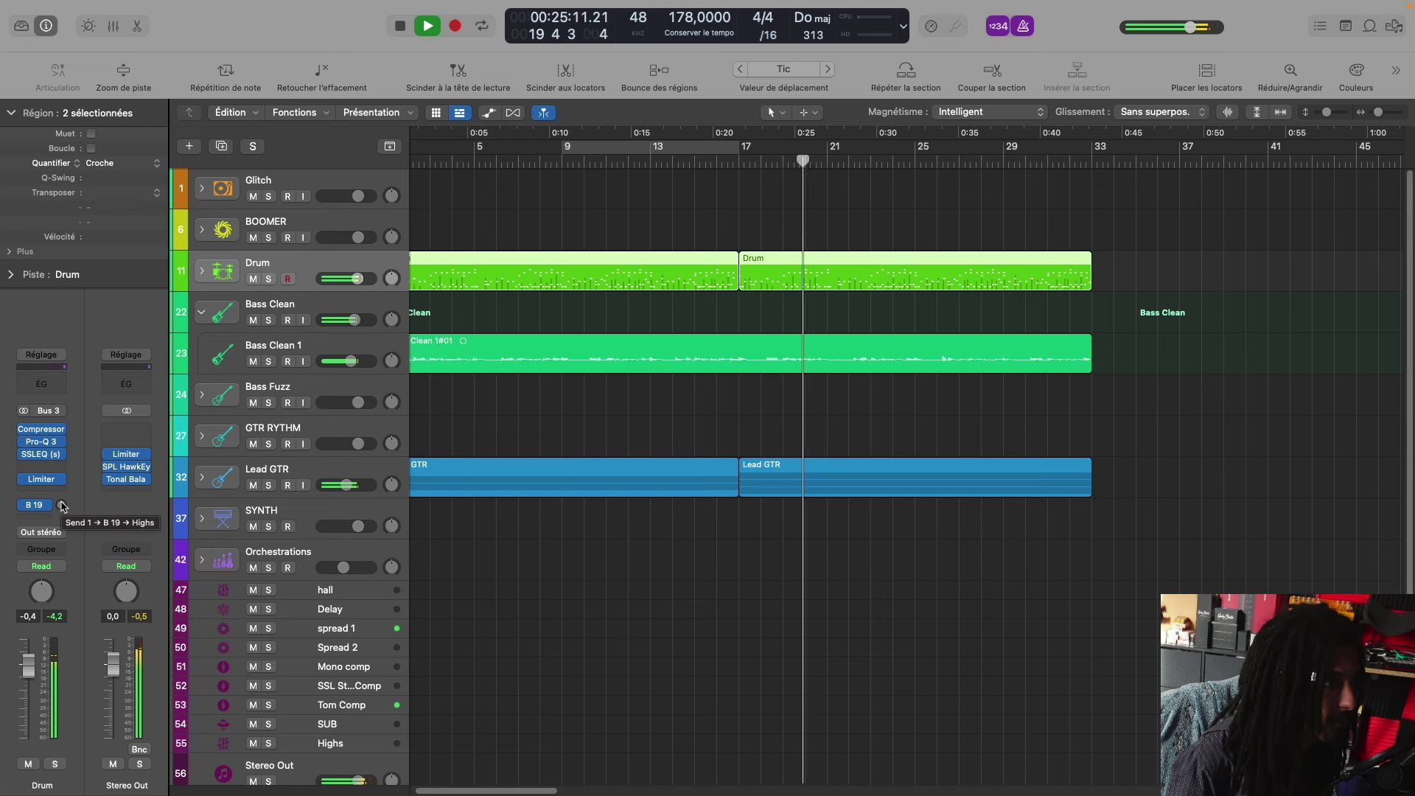
key("space")
key("Return")
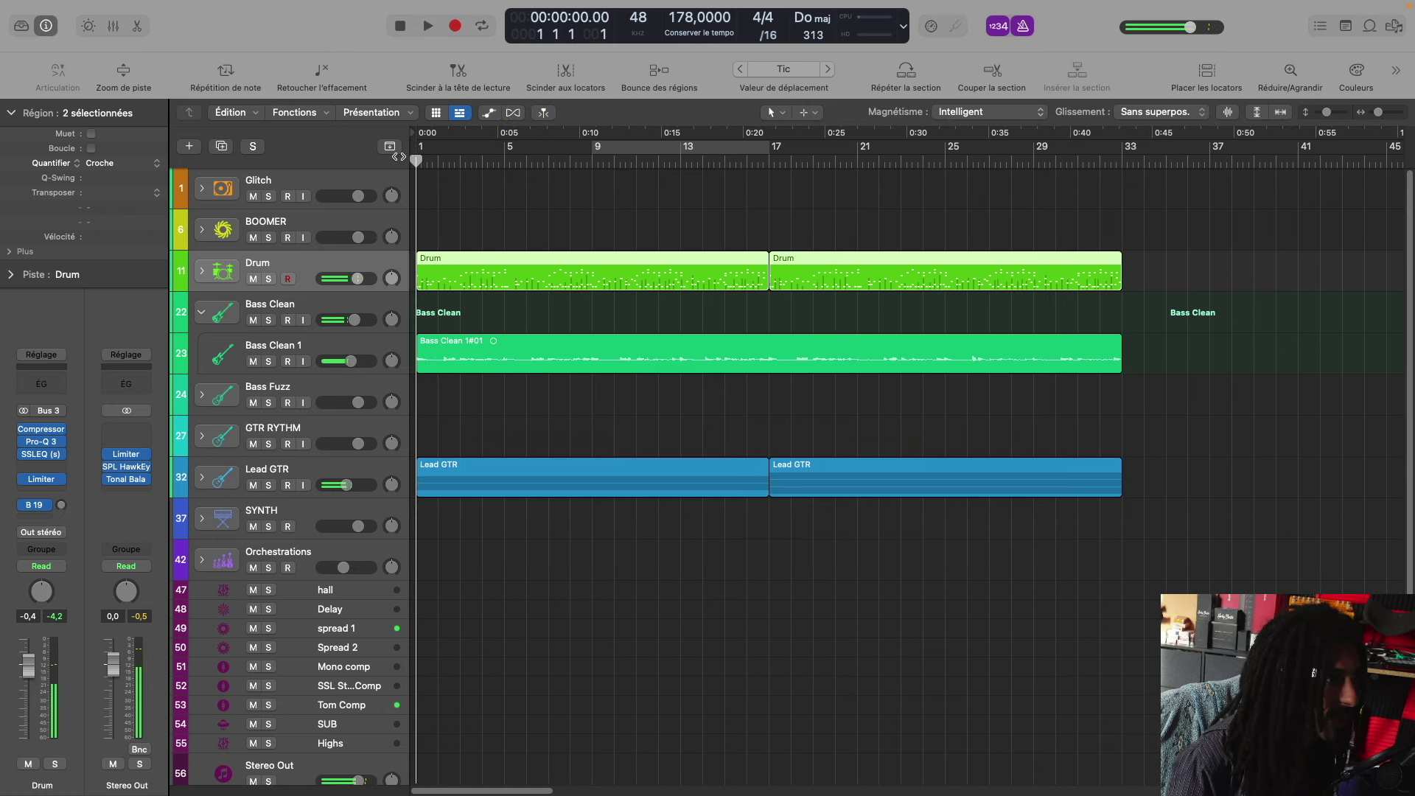
left_click(47, 507)
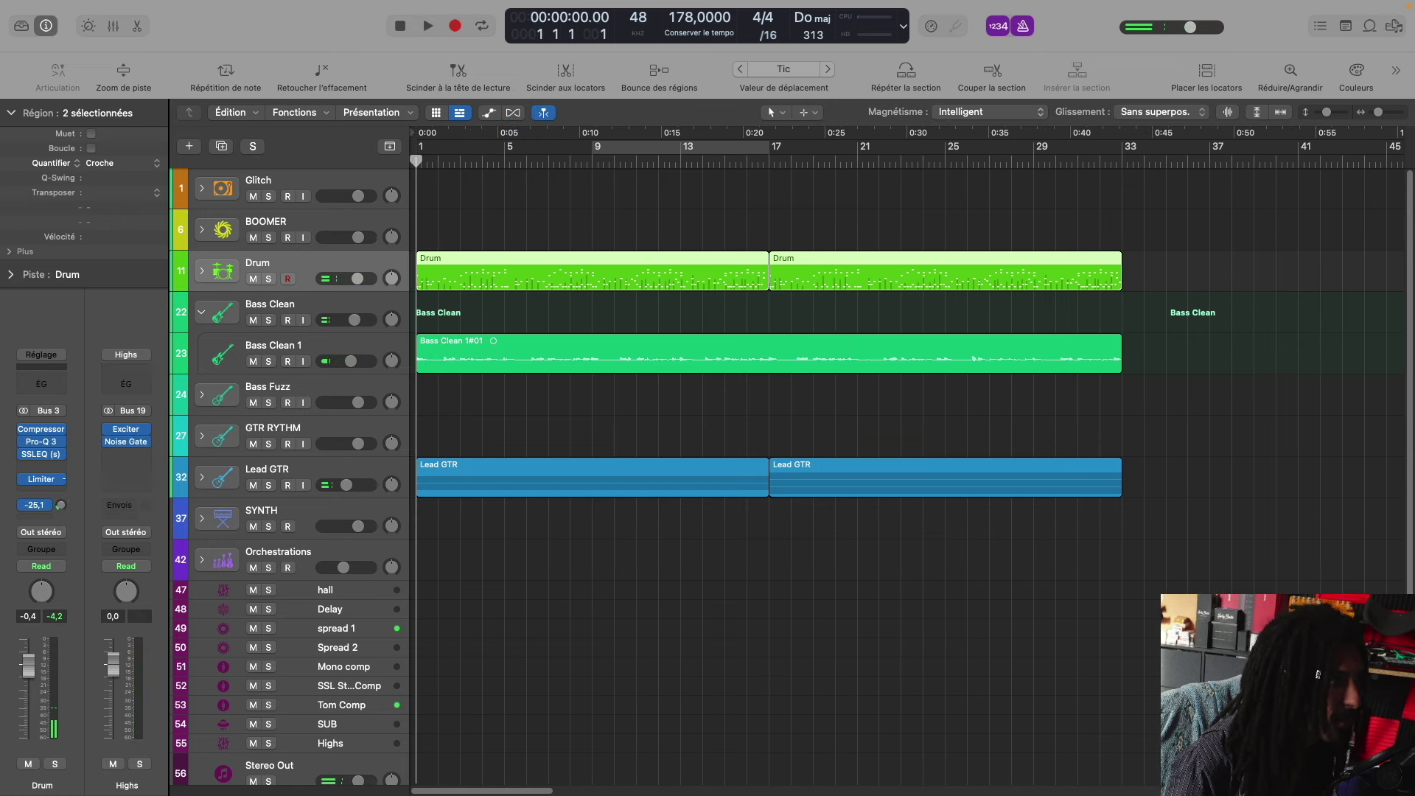
mouse_move(117, 632)
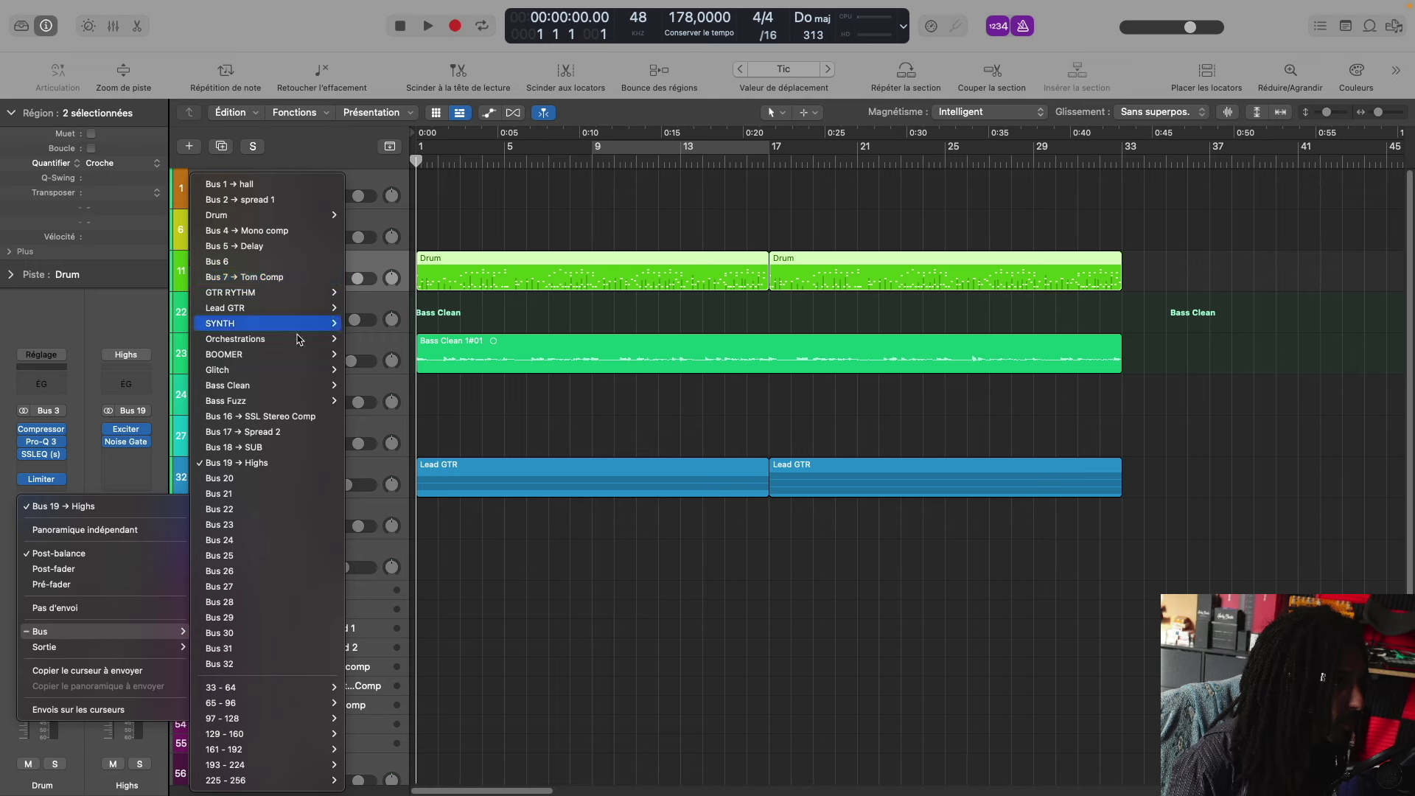
left_click(308, 418)
Step: Open SSL Native Bus Compressor 2 on the SSL Stereo Comp bus and examine its settings
left_click(126, 429)
left_click_drag(747, 227, 741, 192)
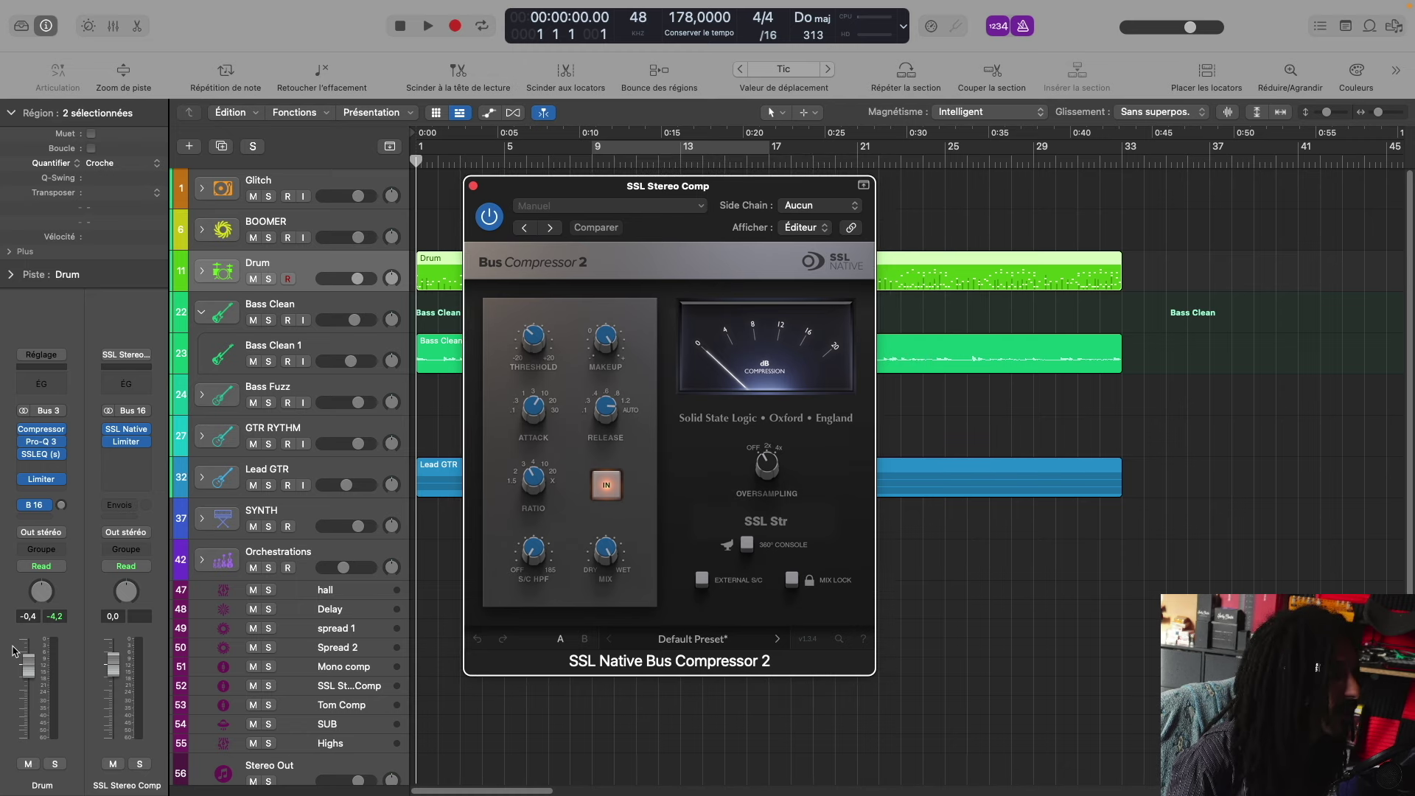
left_click(71, 519)
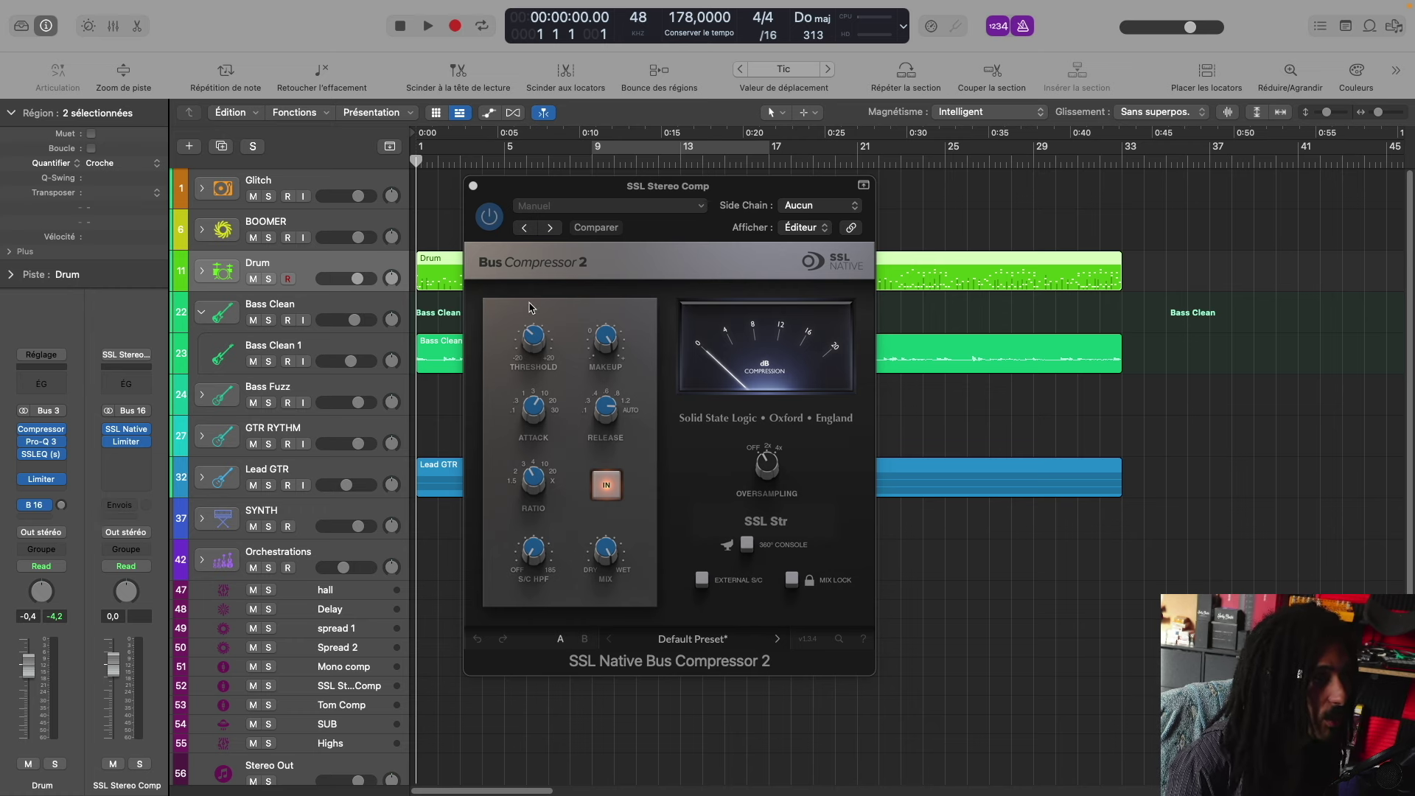
left_click(657, 193)
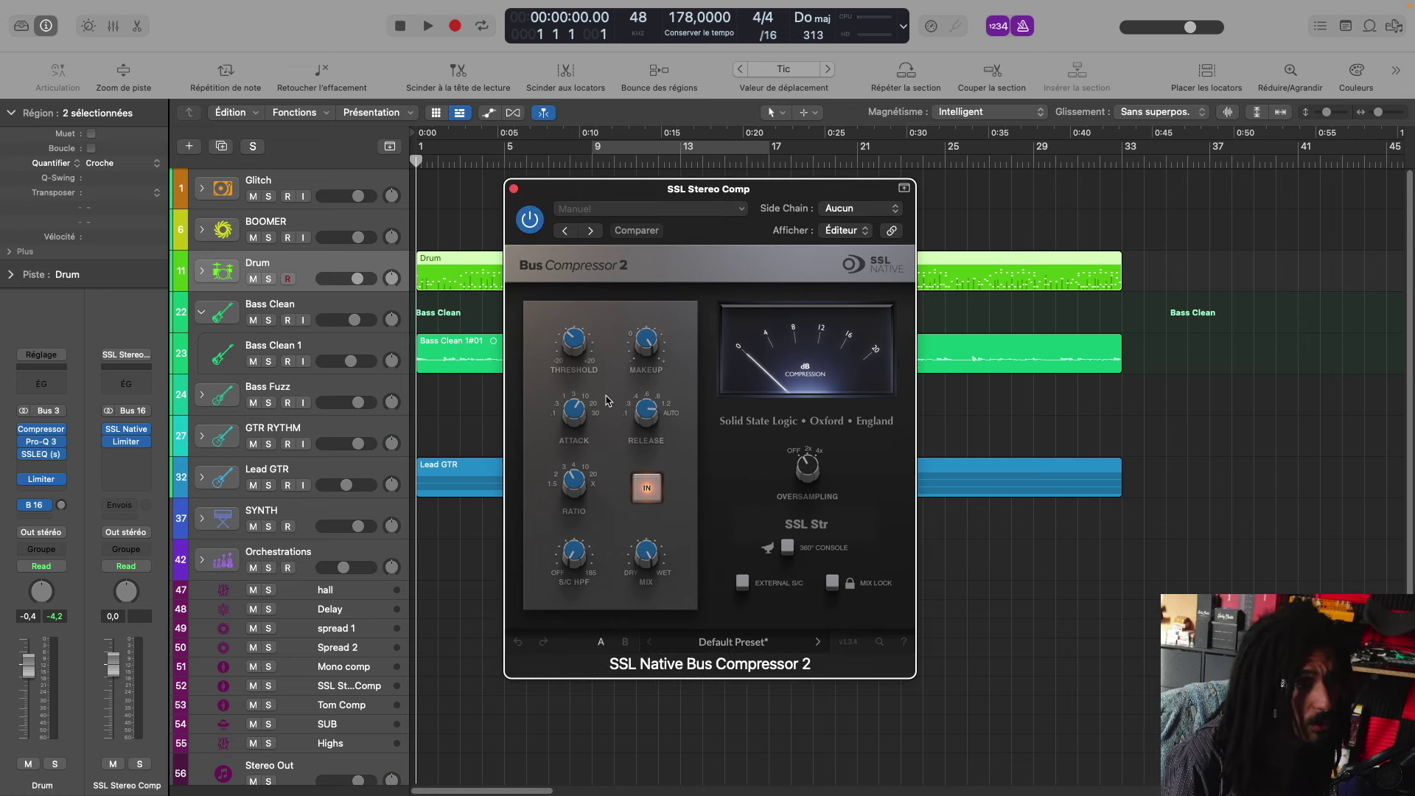
left_click_drag(635, 191, 574, 239)
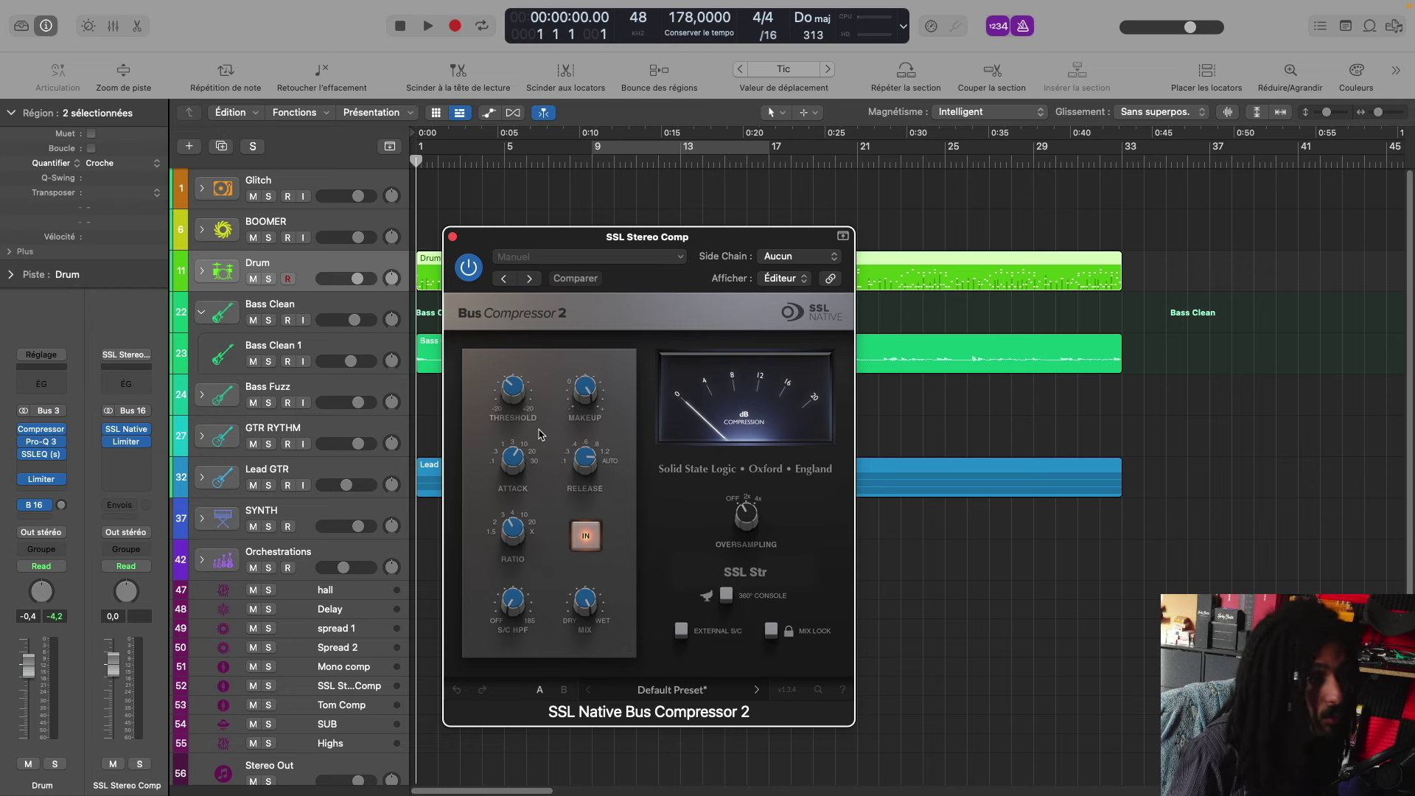
Step: Set the Drum track's Bus 16 send to about -9.1 dB while playing the mix, stop playback and close the compressor
key("space")
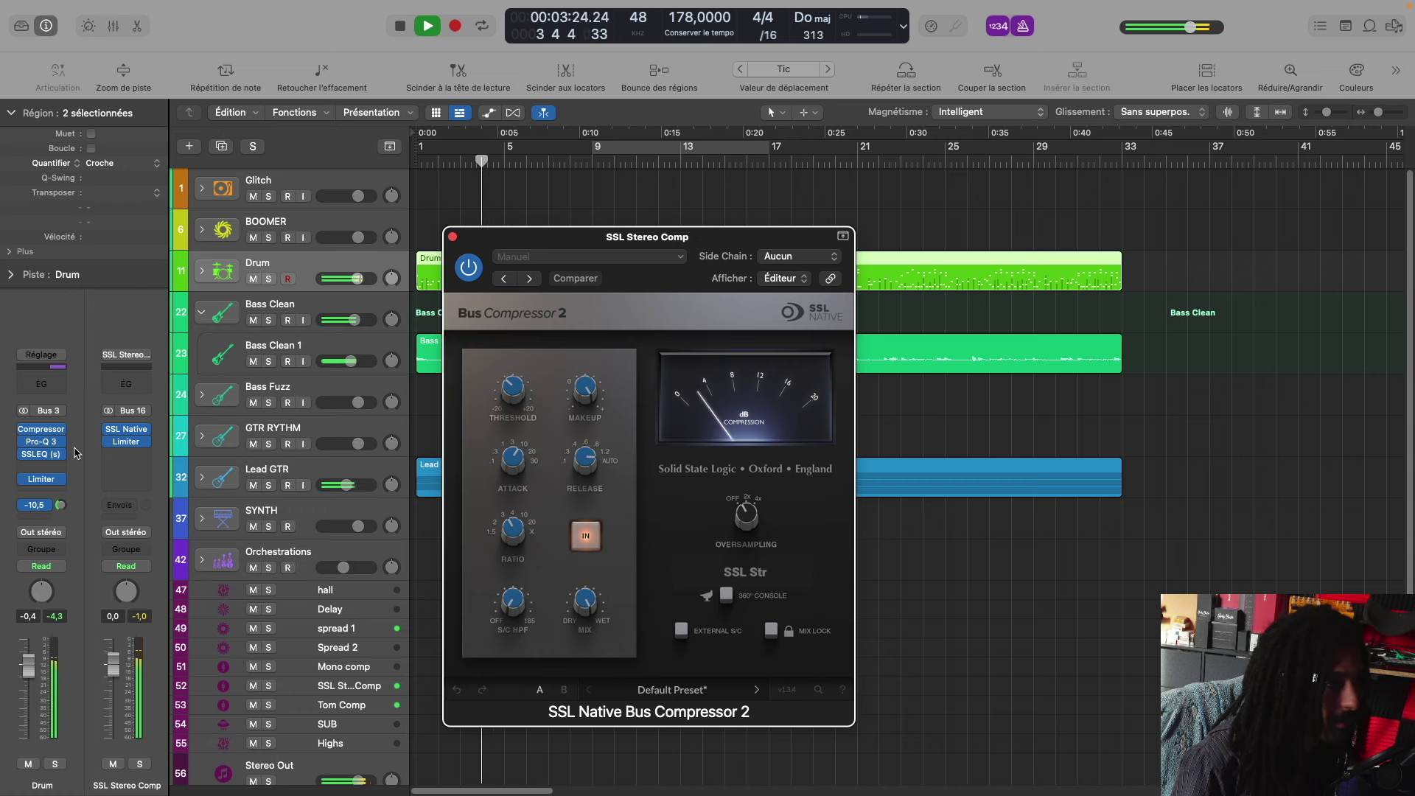
left_click(254, 323)
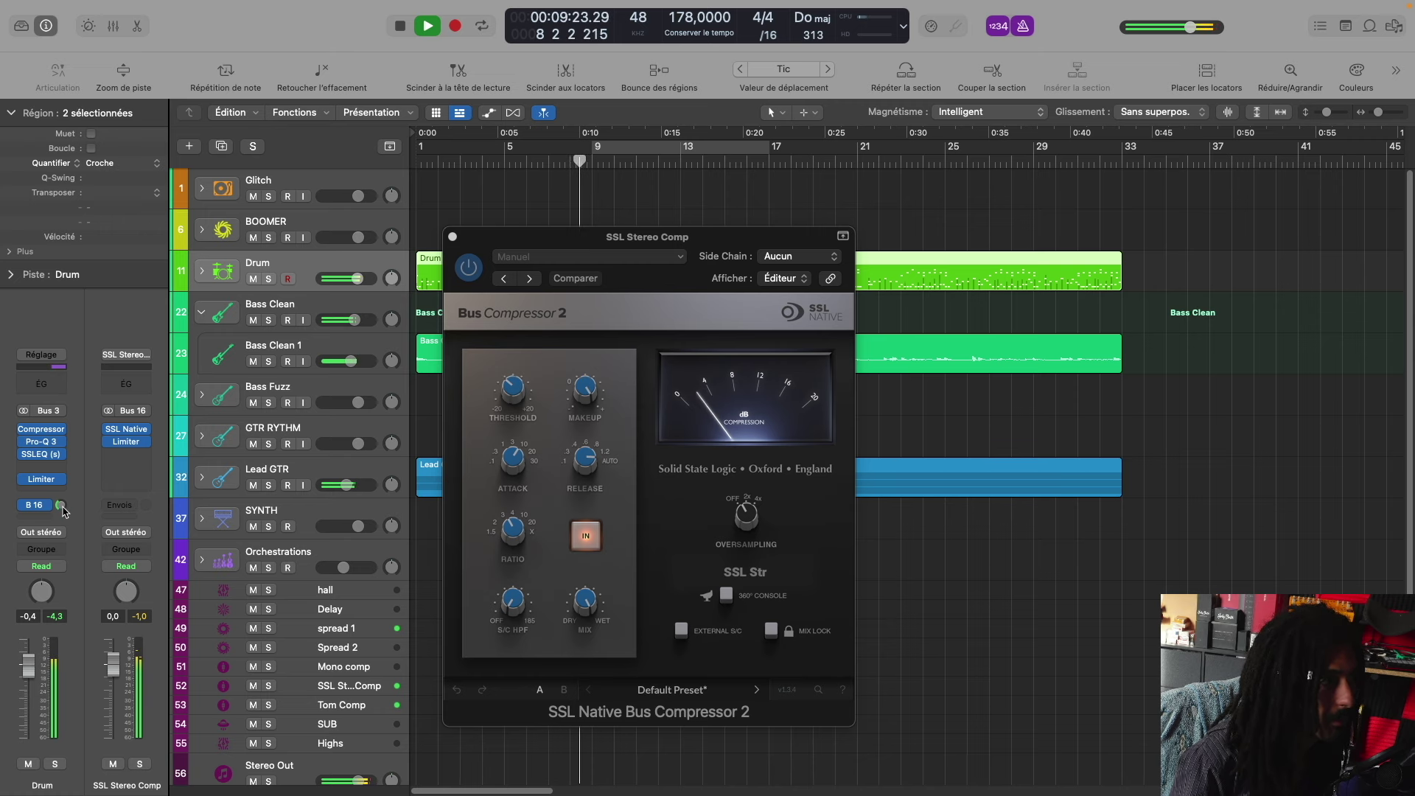
mouse_move(64, 503)
key("space")
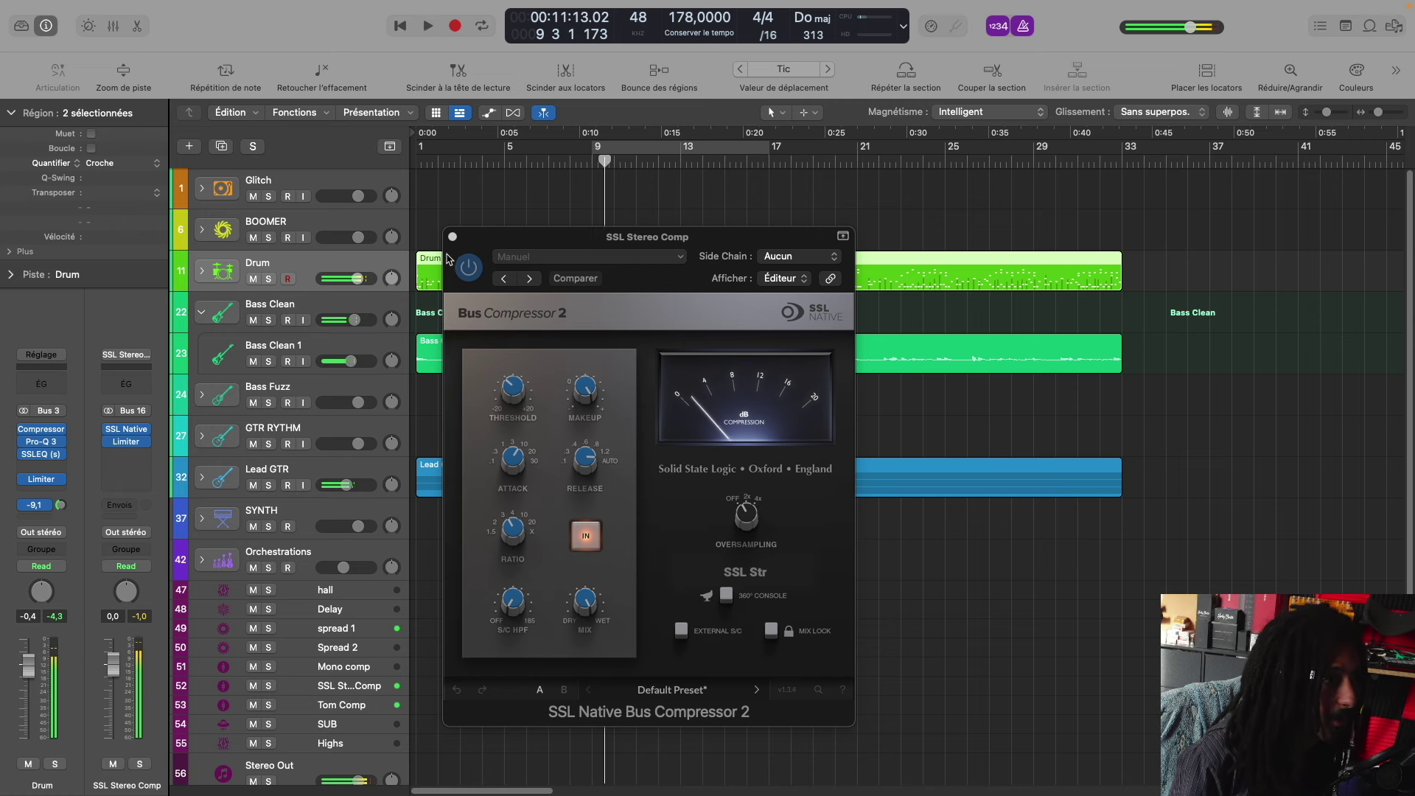
left_click(453, 237)
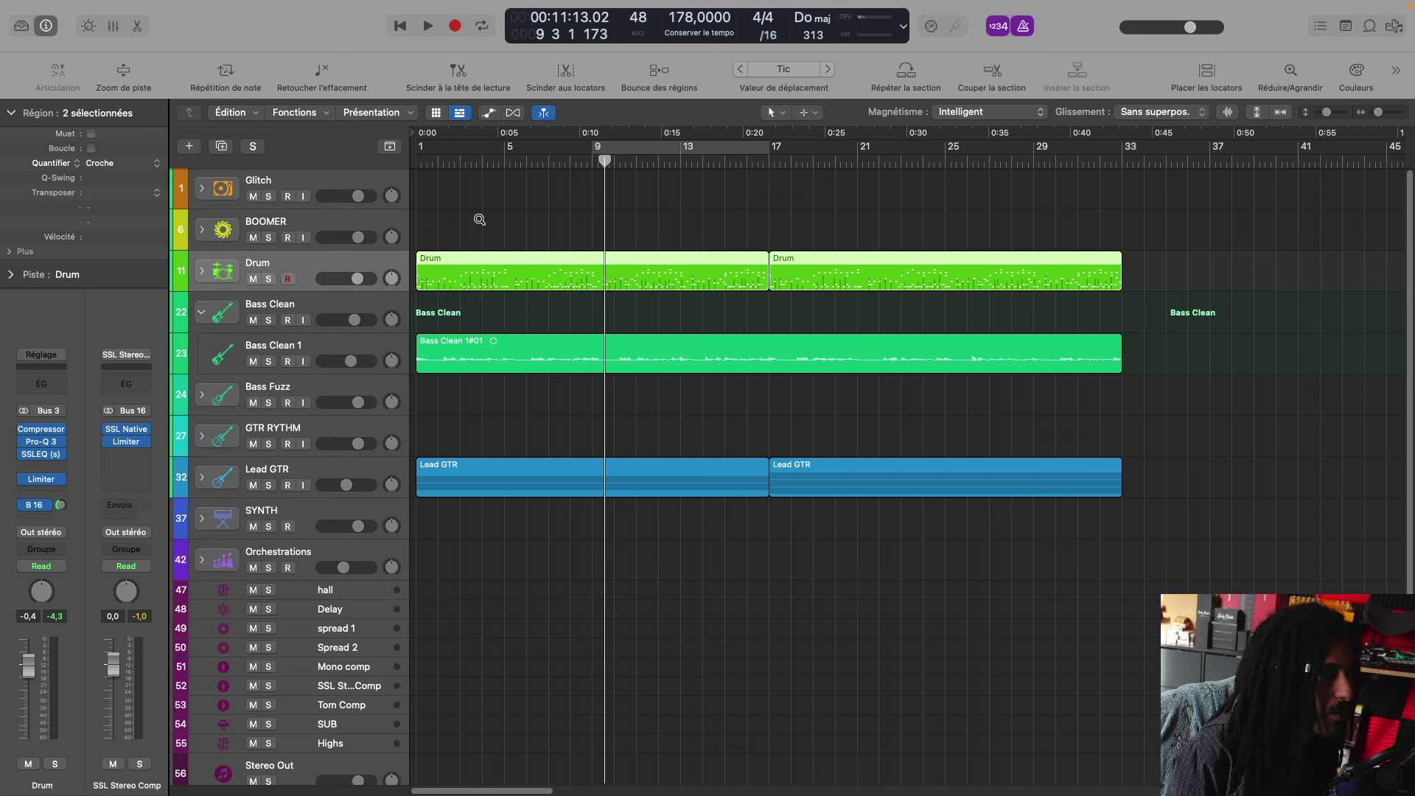
Step: Play the mix from bar 9 and set the Drum track volume to -0.7 dB
scroll(480, 220, "up", 3)
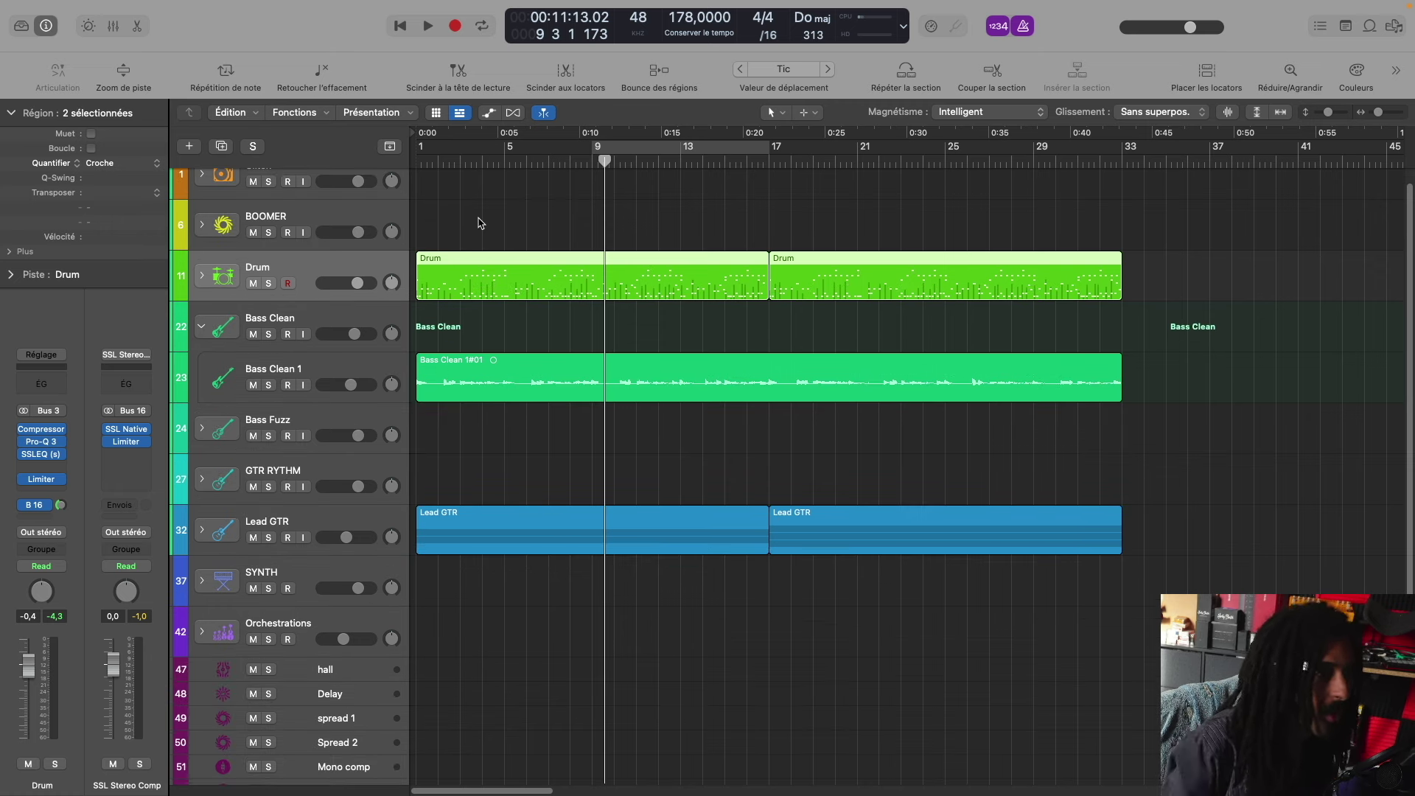
key("space")
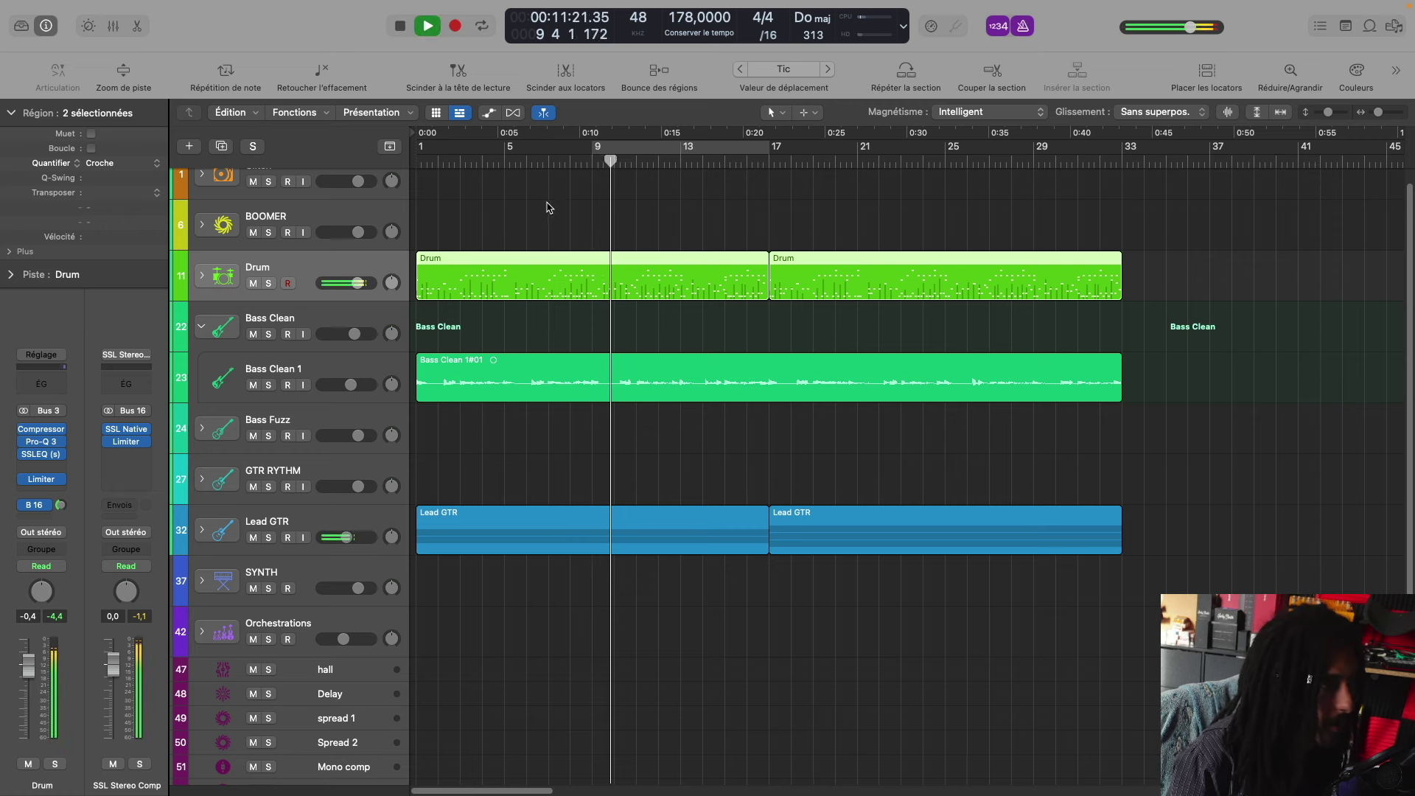
scroll(554, 207, "up", 3)
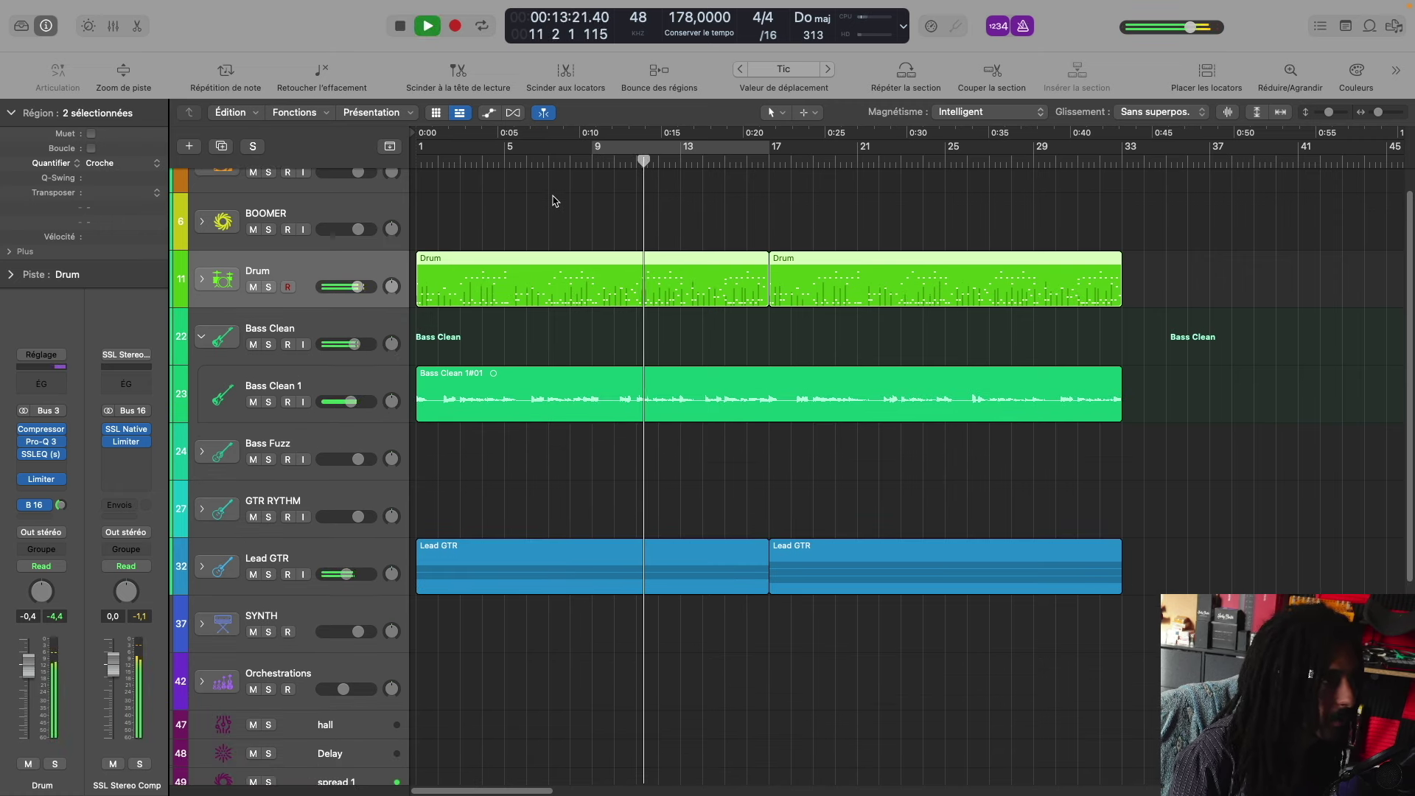
left_click_drag(29, 666, 29, 667)
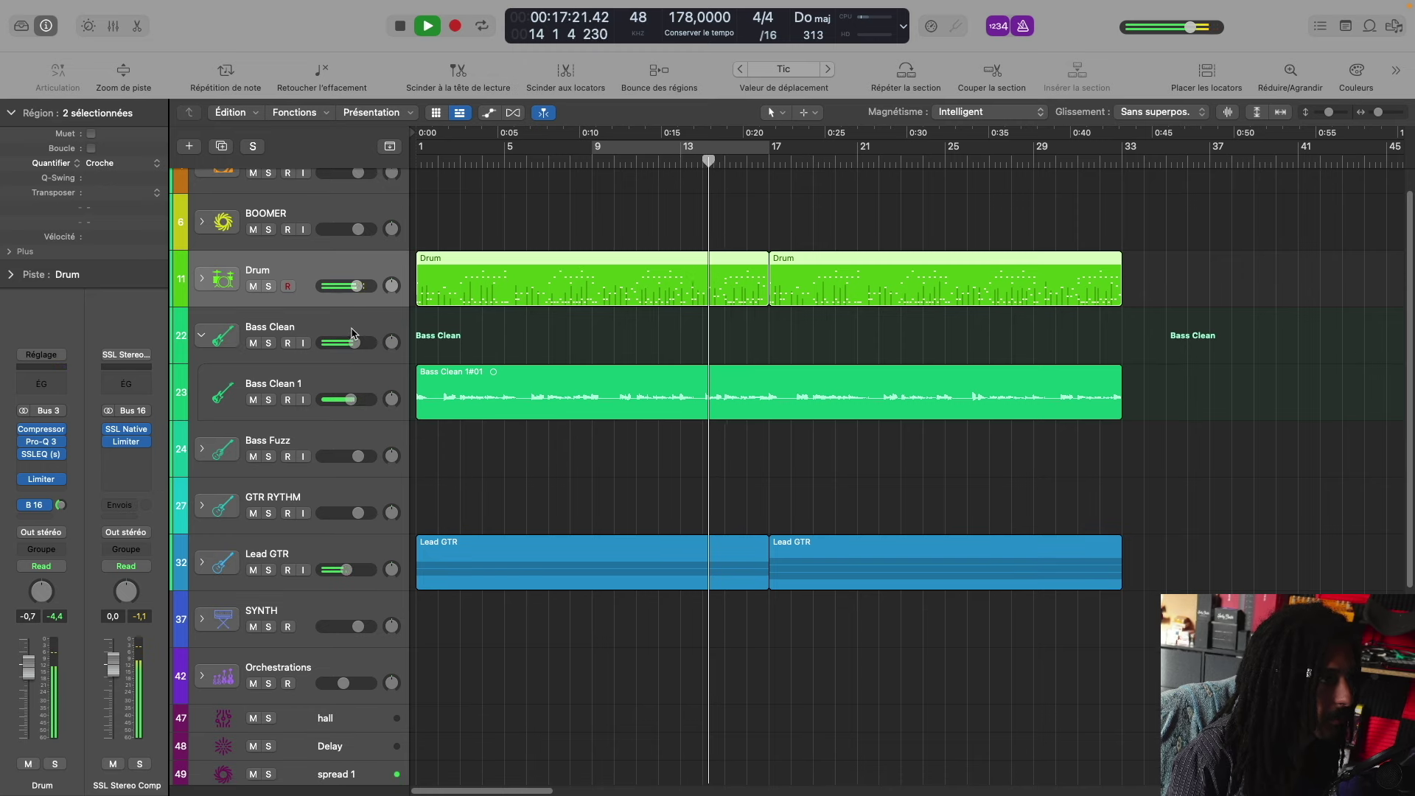
Step: Collapse the Bass Clean track stack and stop playback
left_click(201, 337)
key("super+Down")
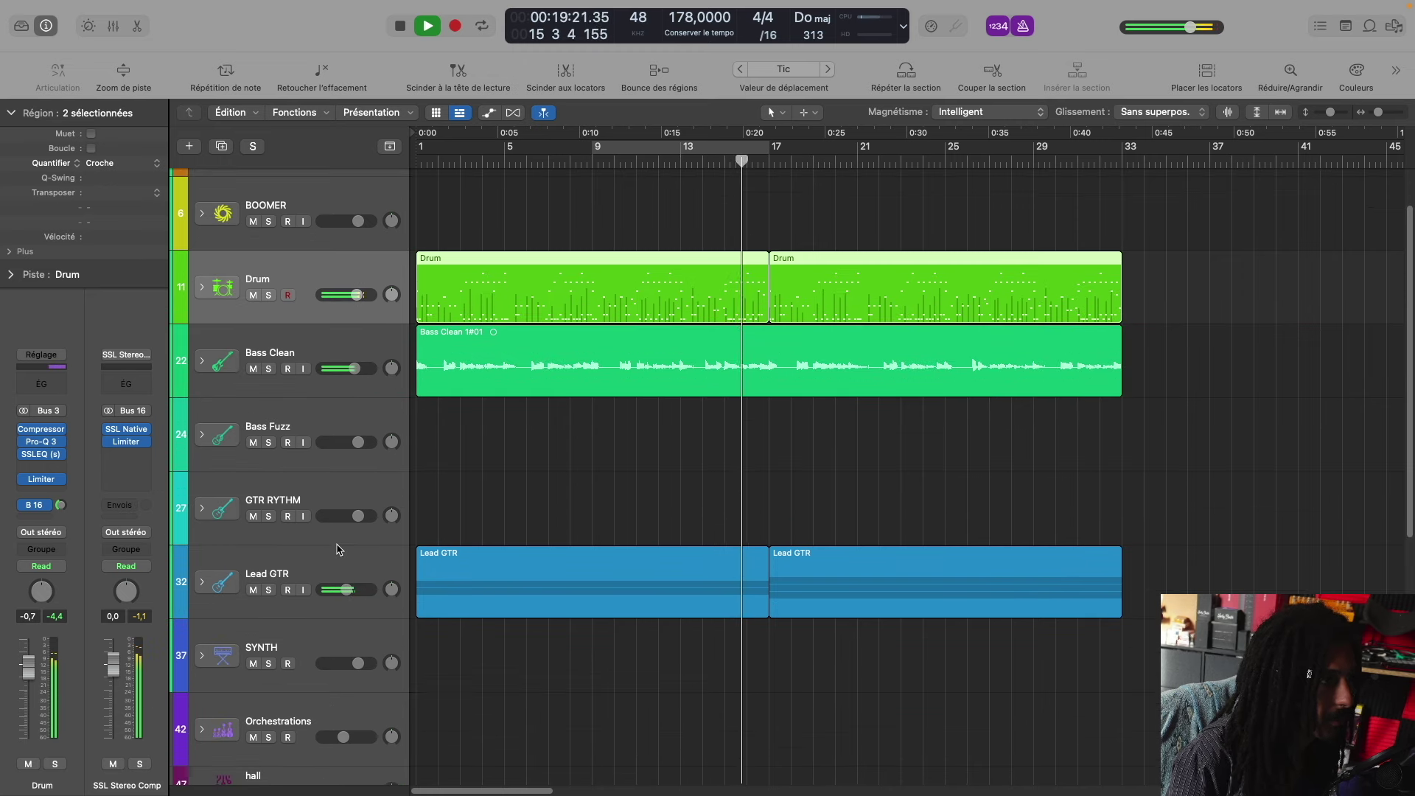
key("space")
Step: Try the Studio FET model in the Lead GTR stack's Compressor, switch back to Studio VCA and play briefly
left_click(336, 560)
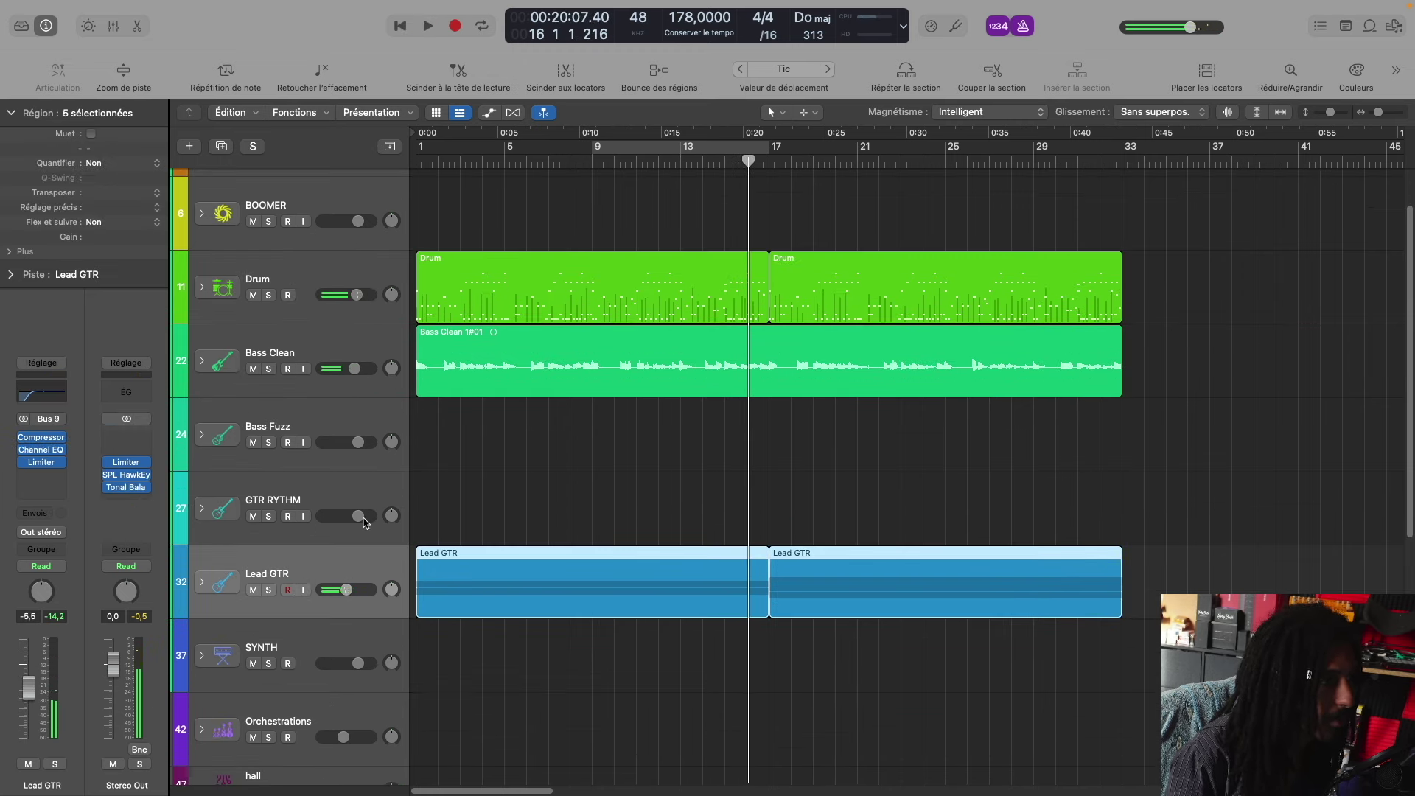
left_click(30, 437)
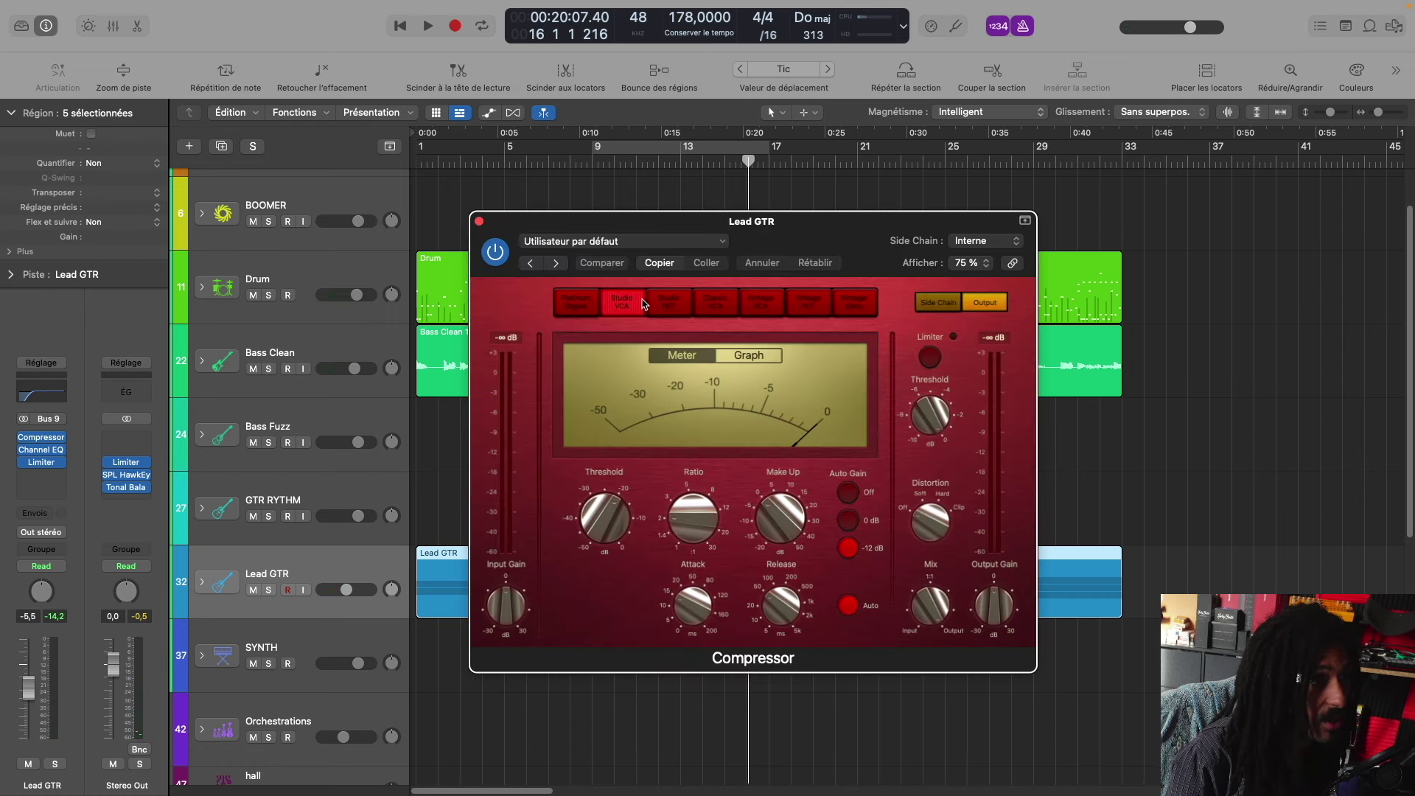
left_click(666, 300)
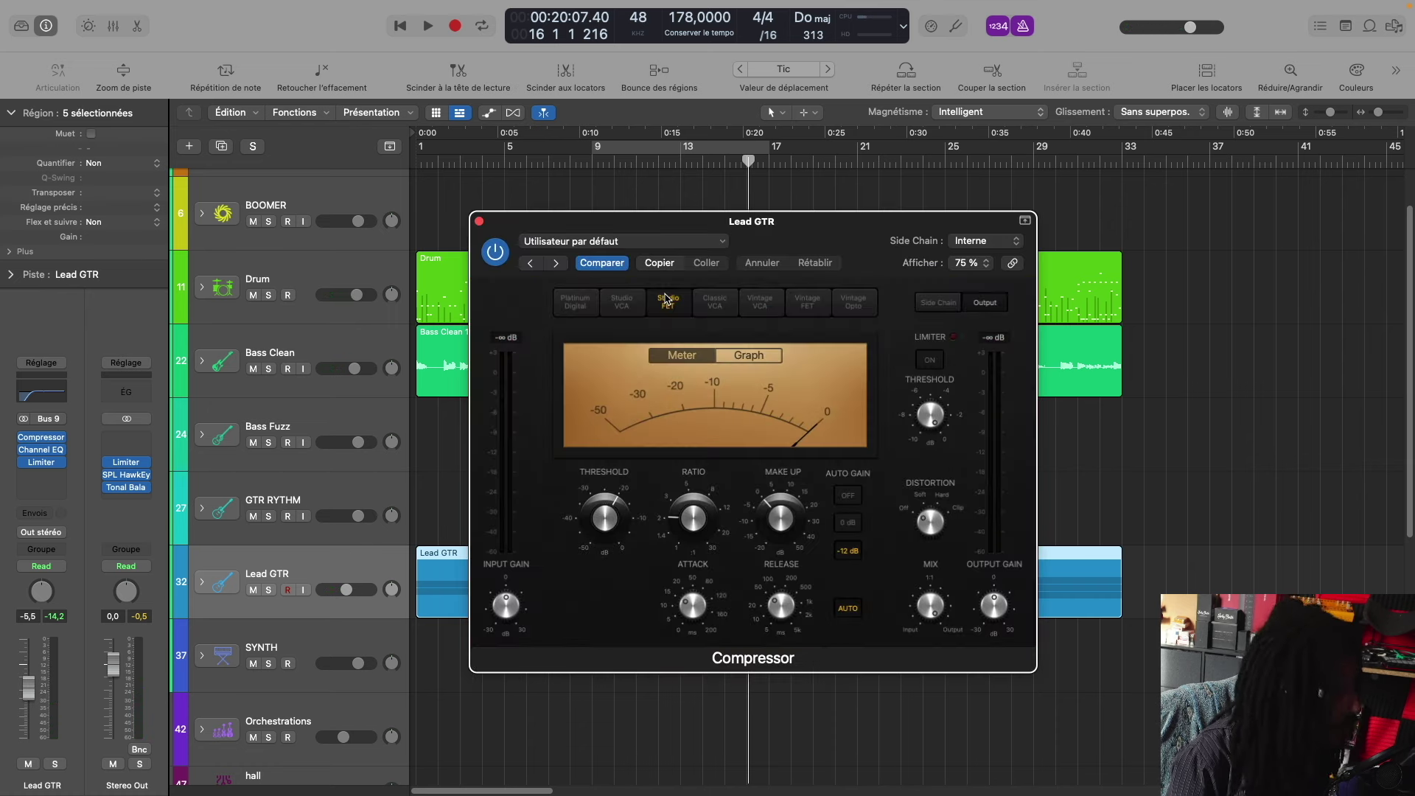
left_click(641, 301)
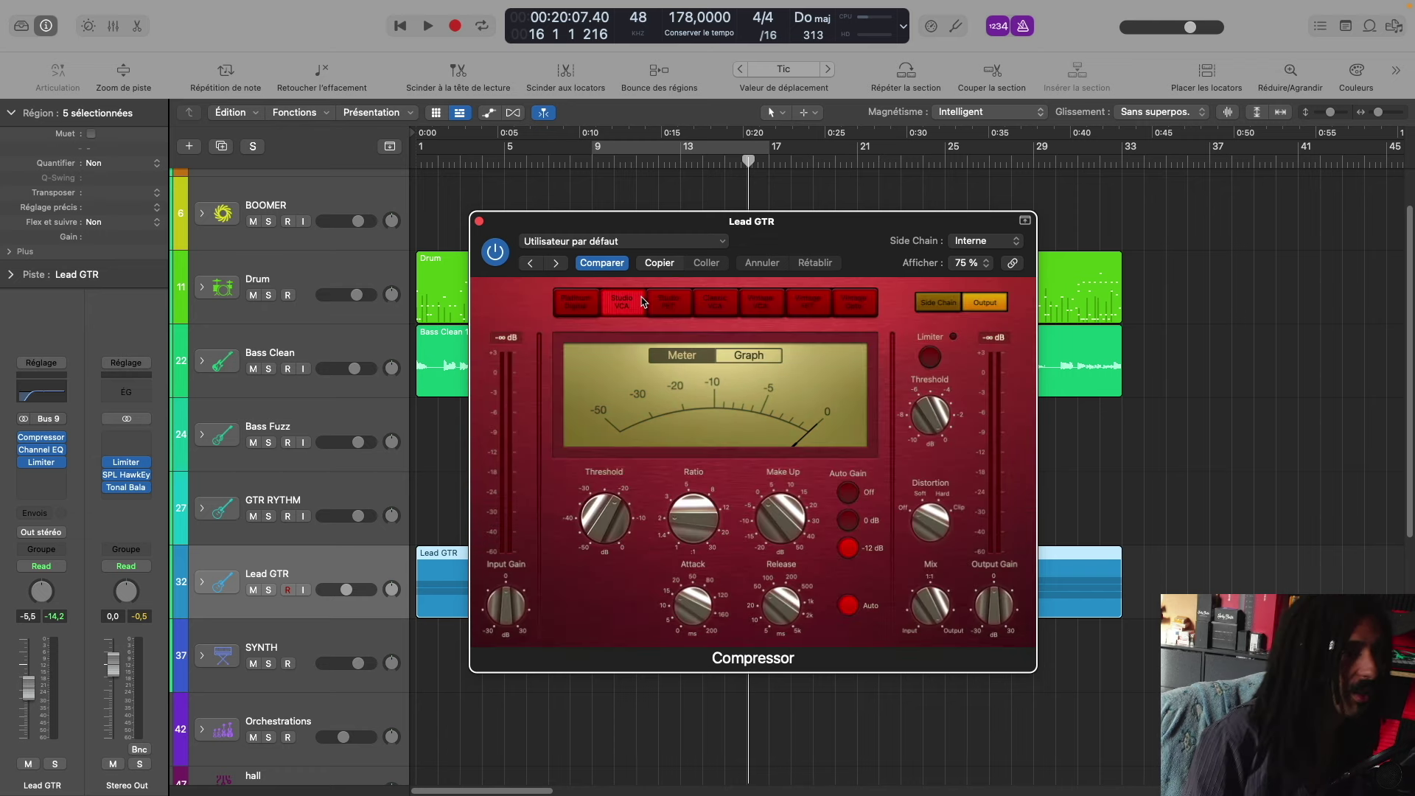
key("space")
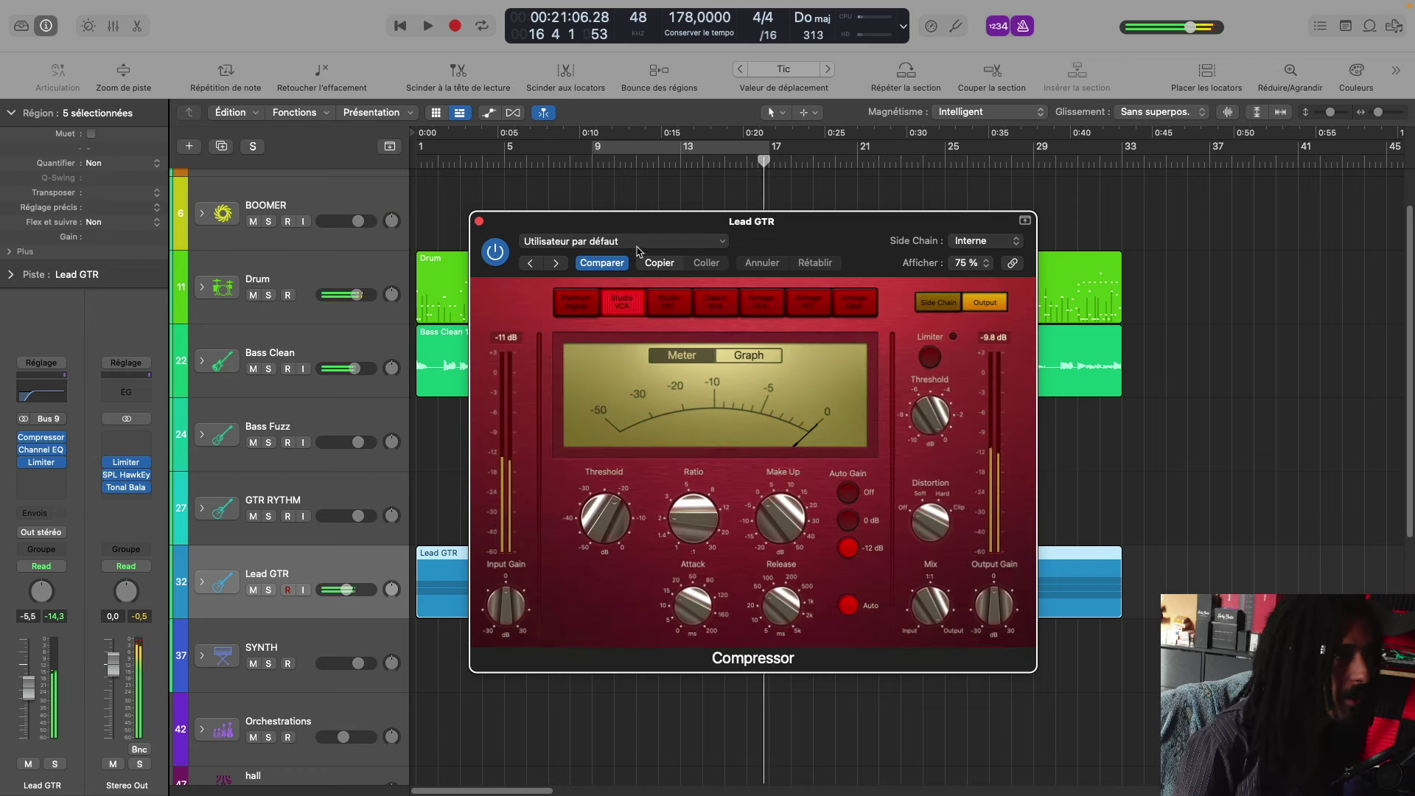
Step: Close the compressor, expand the Lead GTR stack and select its first guitar track
left_click(201, 581)
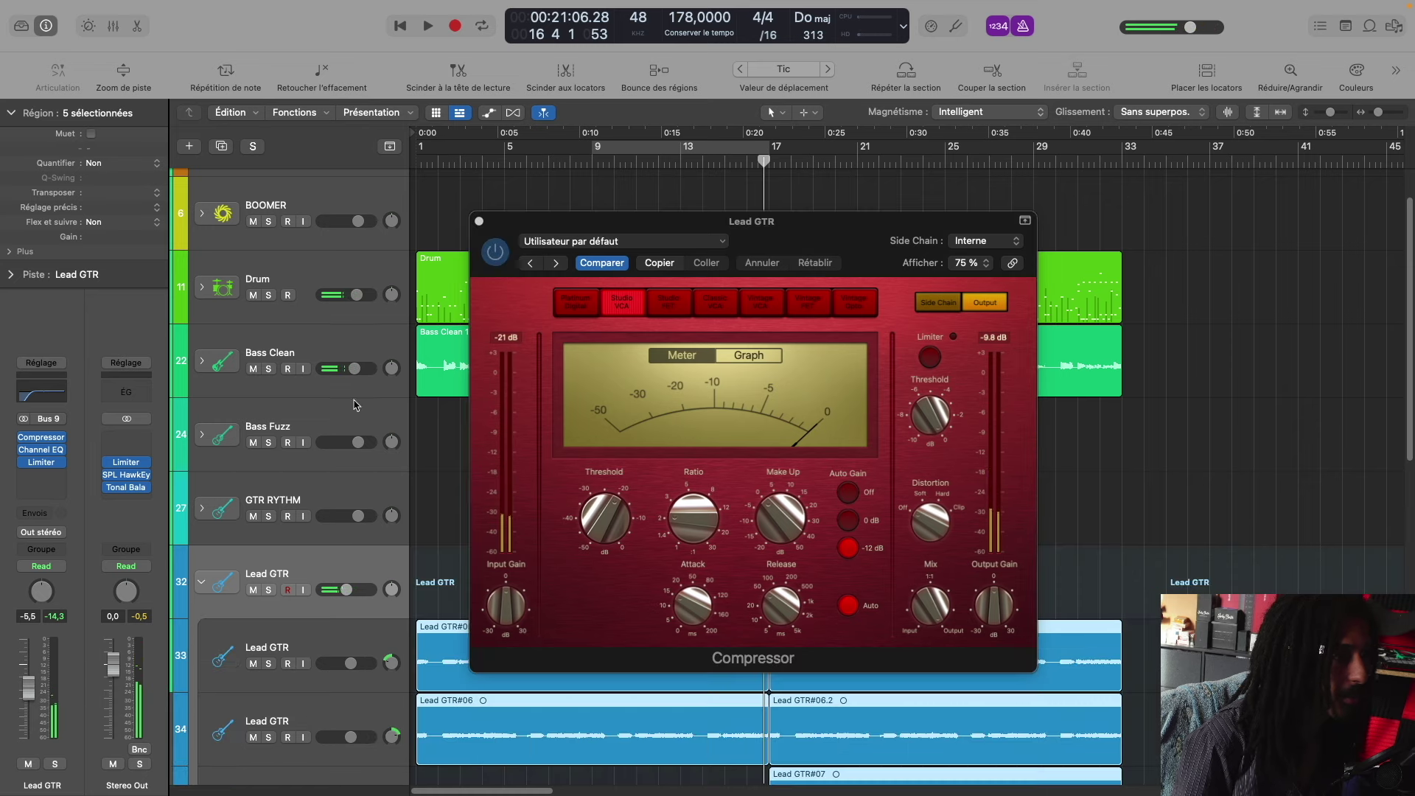
left_click(479, 222)
scroll(602, 474, "down", 4)
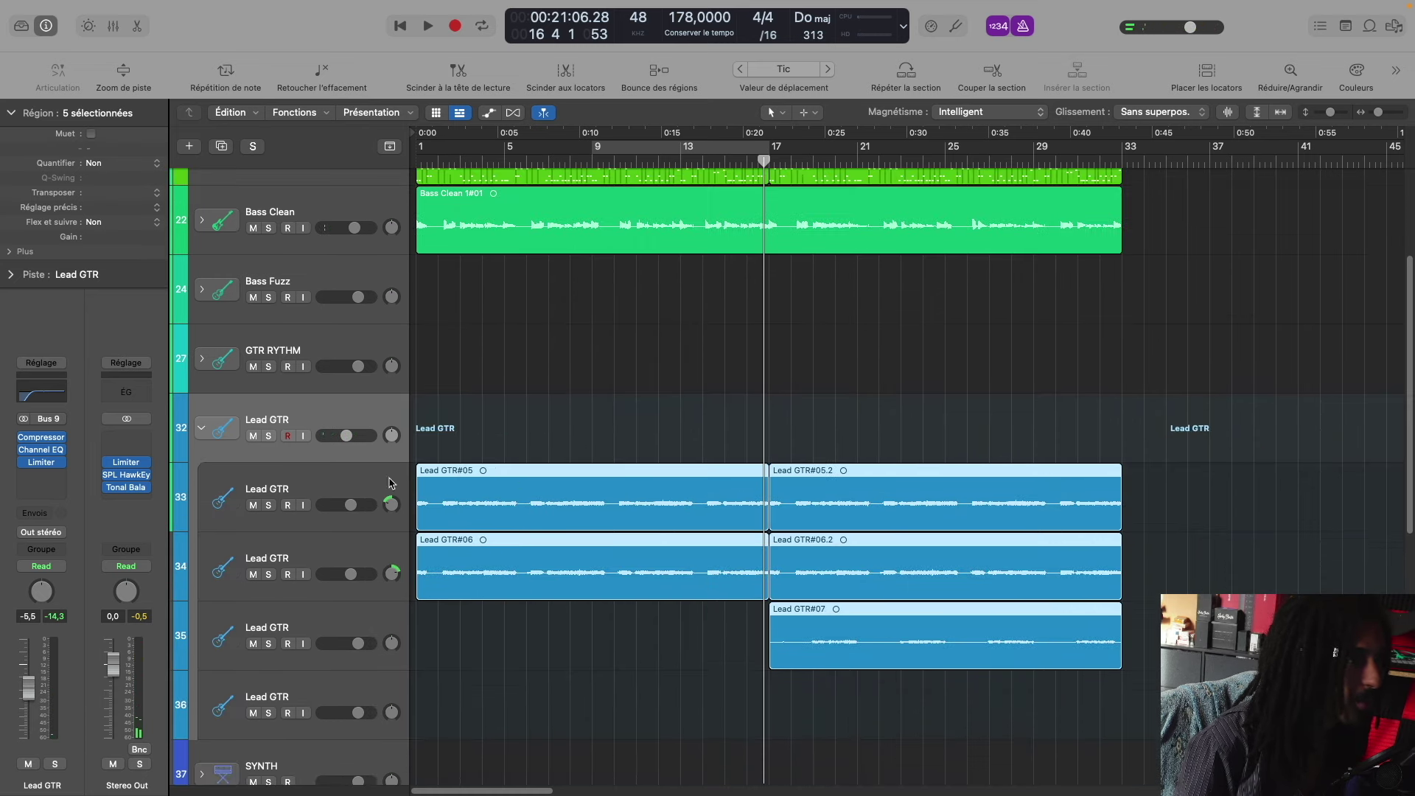
left_click(347, 516)
left_click(335, 546)
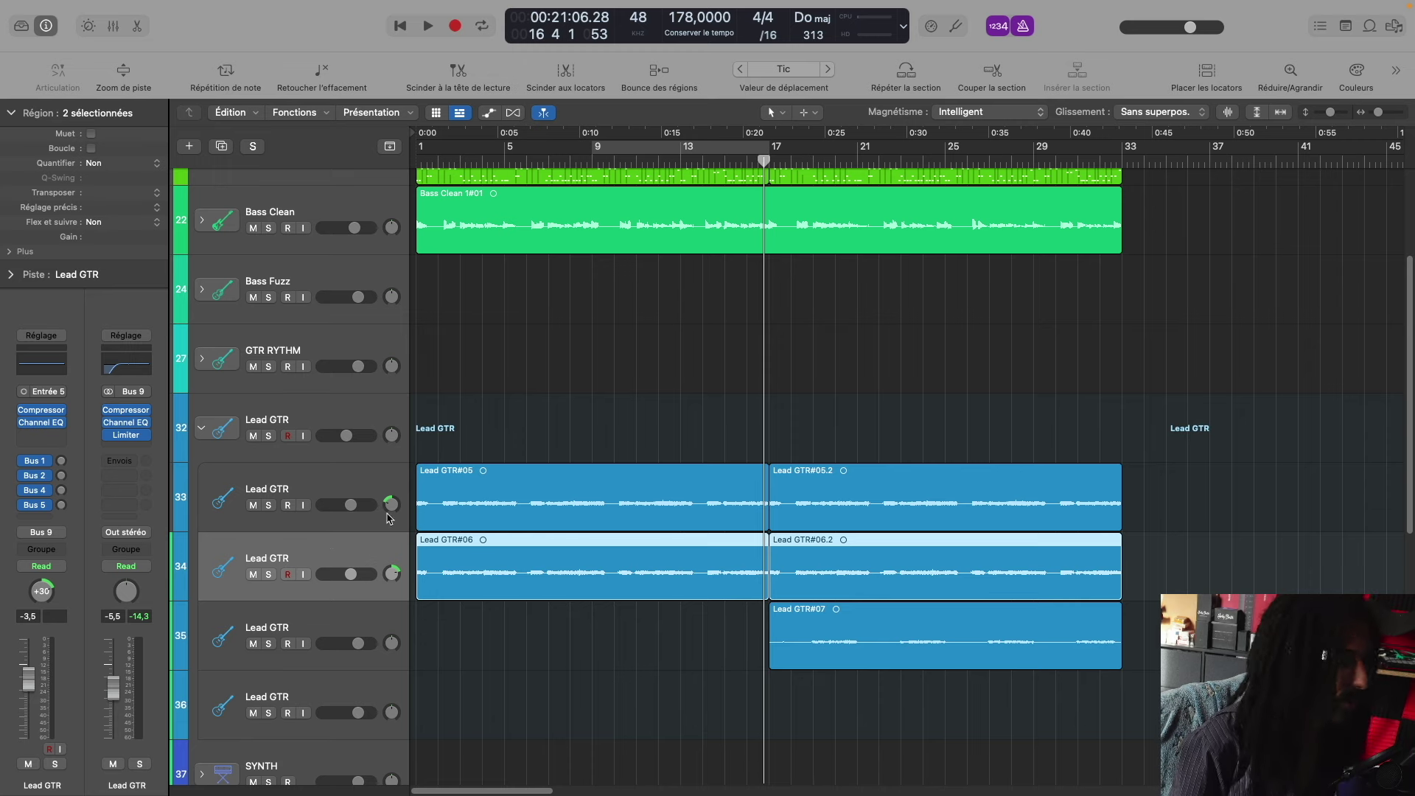
scroll(666, 429, "up", 2)
scroll(666, 430, "down", 1)
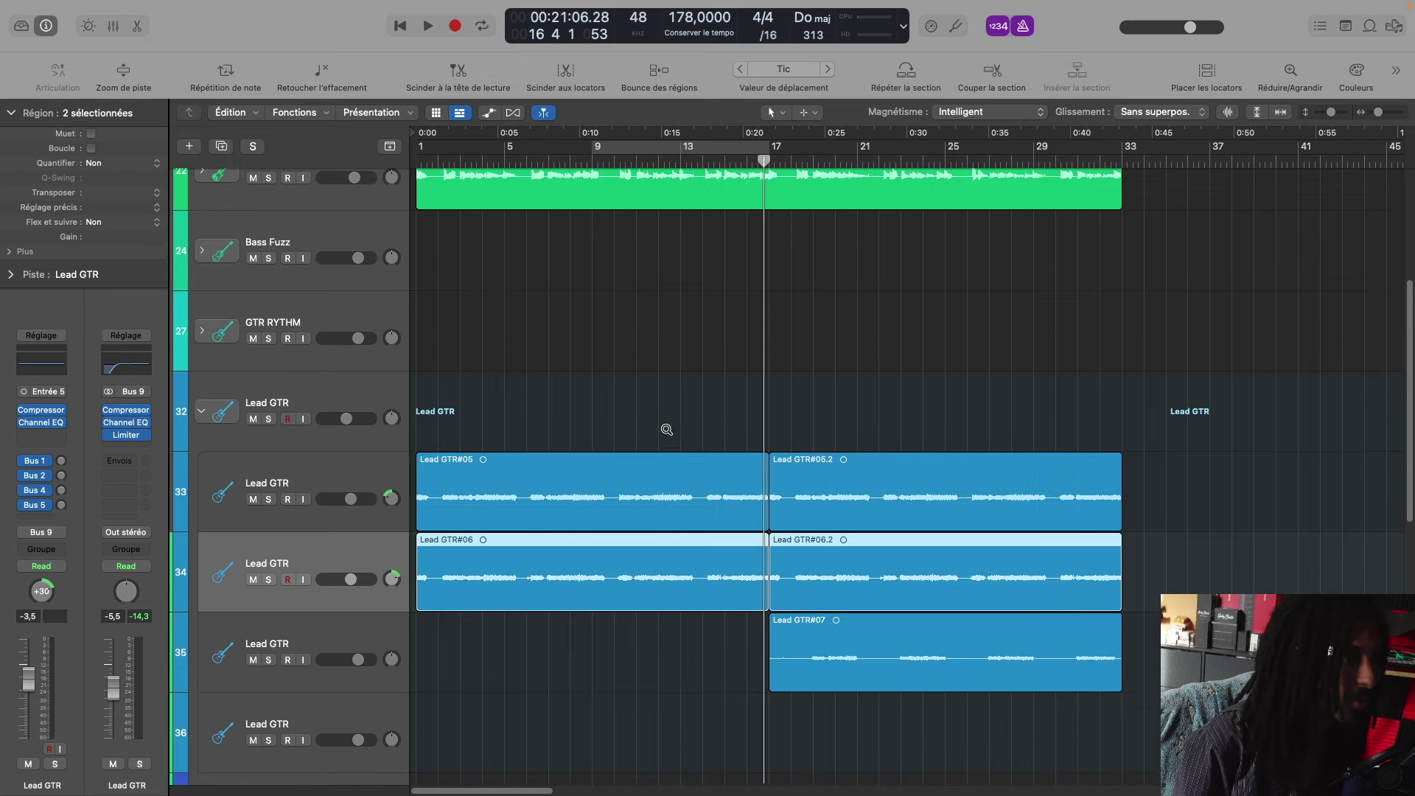
left_click(368, 490)
scroll(780, 384, "up", 4)
scroll(780, 386, "down", 4)
scroll(766, 367, "up", 1)
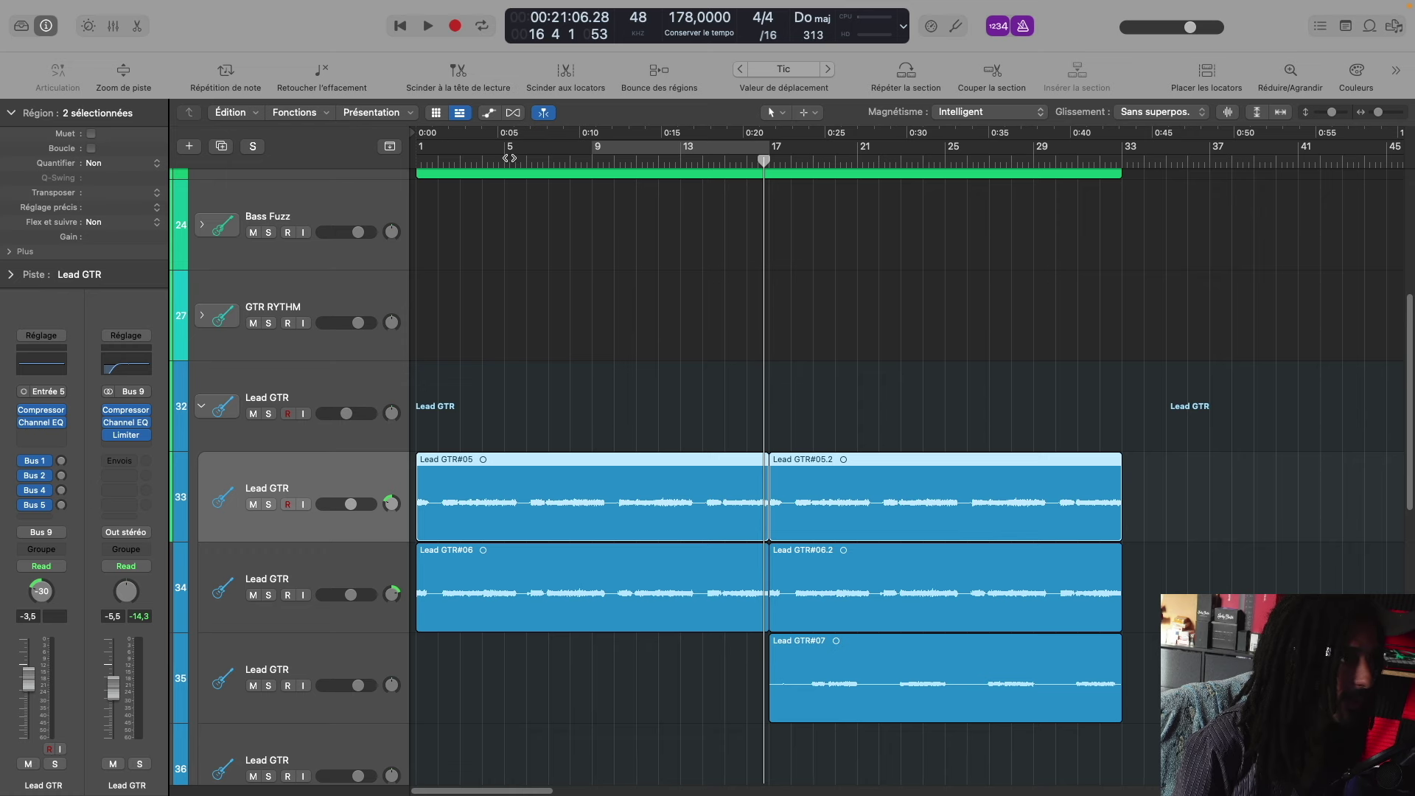
Step: Set the cycle range from bar 5 to bar 9 and listen to a short passage of it
left_click_drag(505, 151, 594, 151)
scroll(603, 357, "up", 2)
key("space")
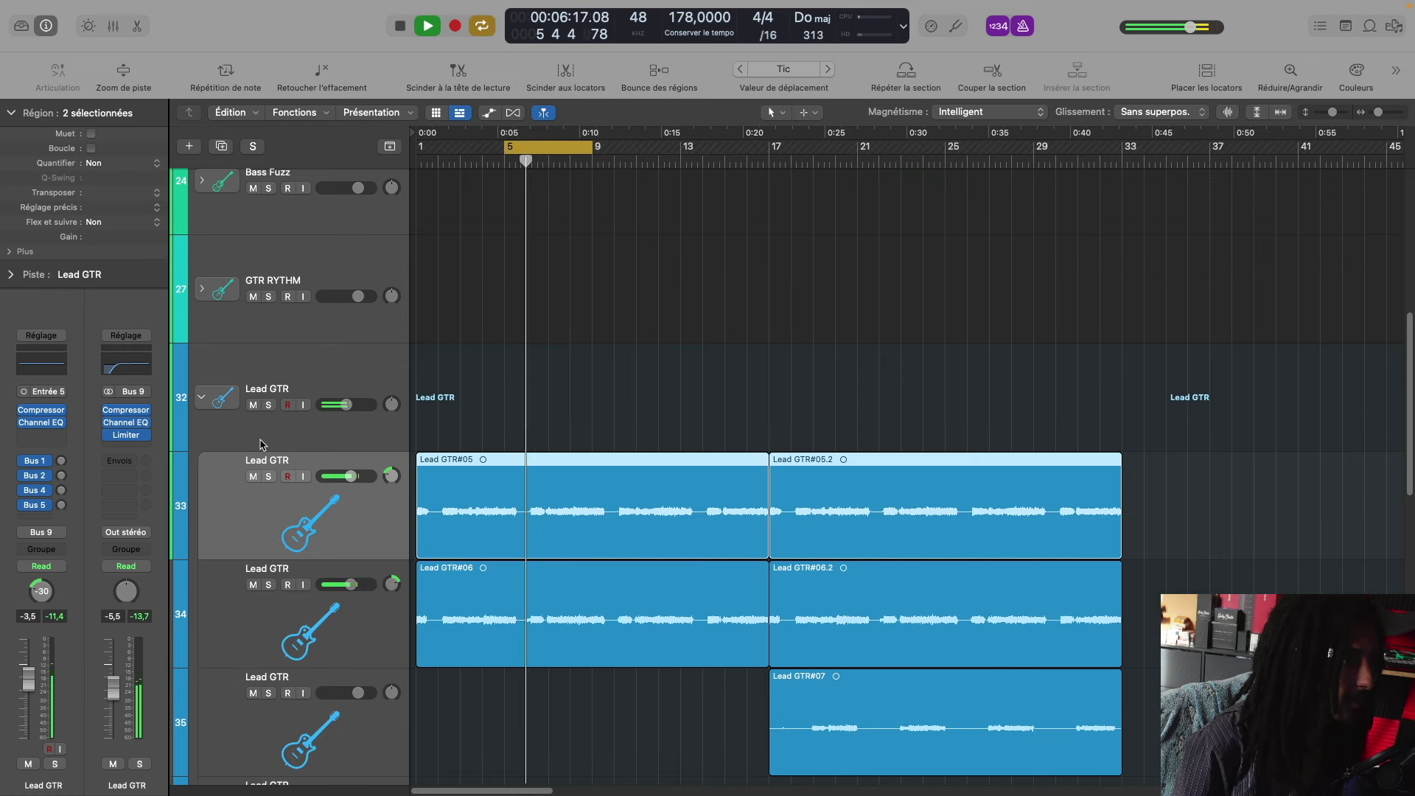
key("space")
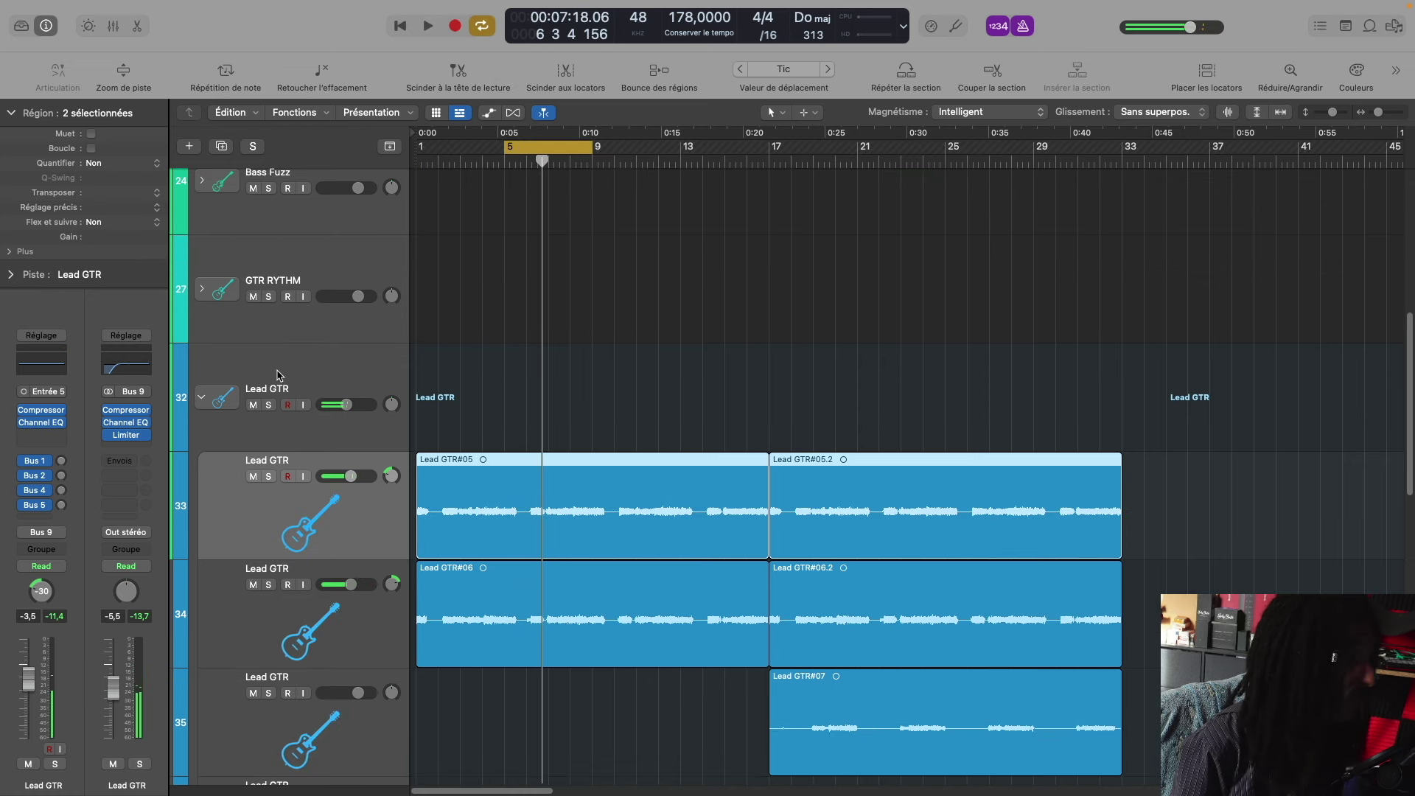
Step: Apply a low-cut filter in the Channel EQ of the first Lead GTR track inside the stack, then close the EQ
left_click(283, 374)
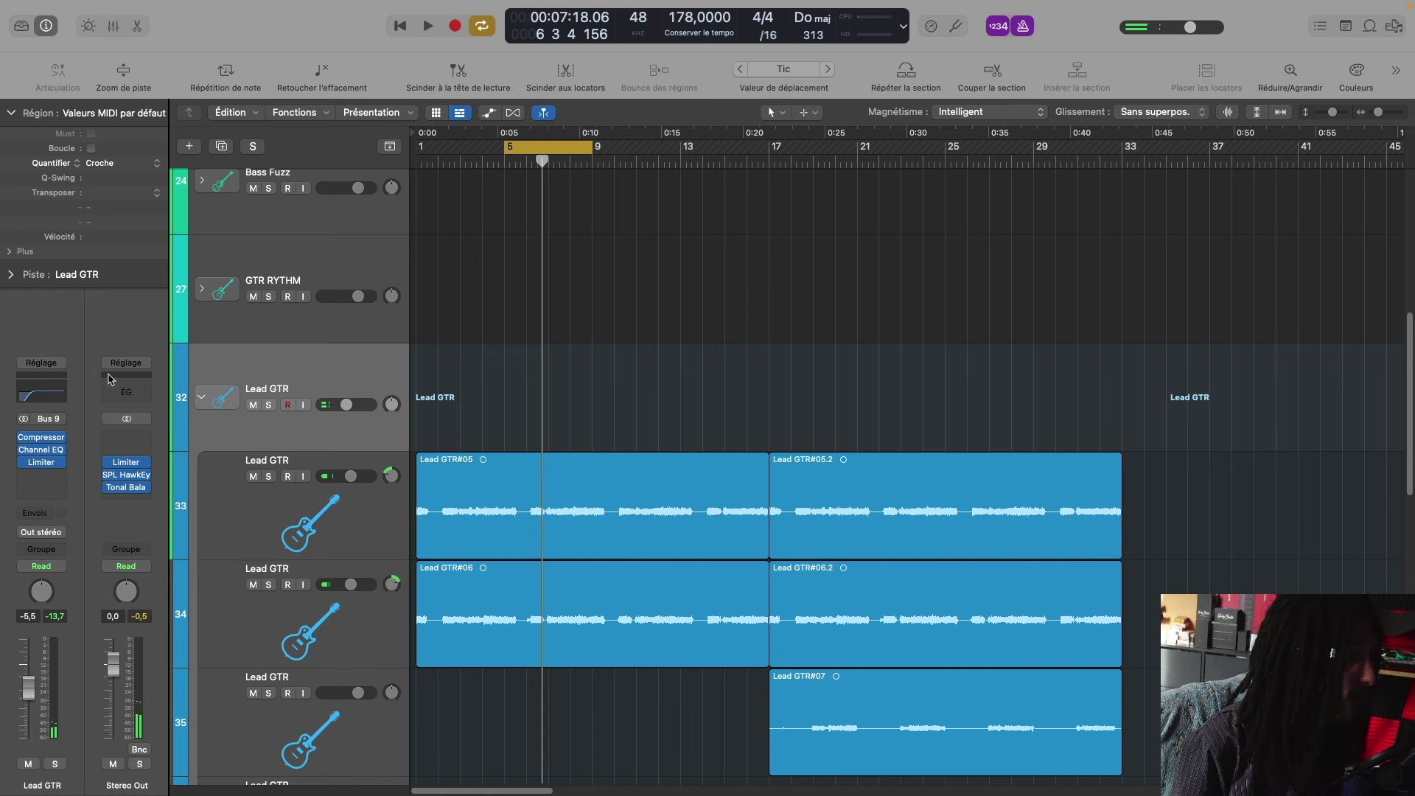
left_click(247, 517)
left_click(309, 384)
left_click(255, 501)
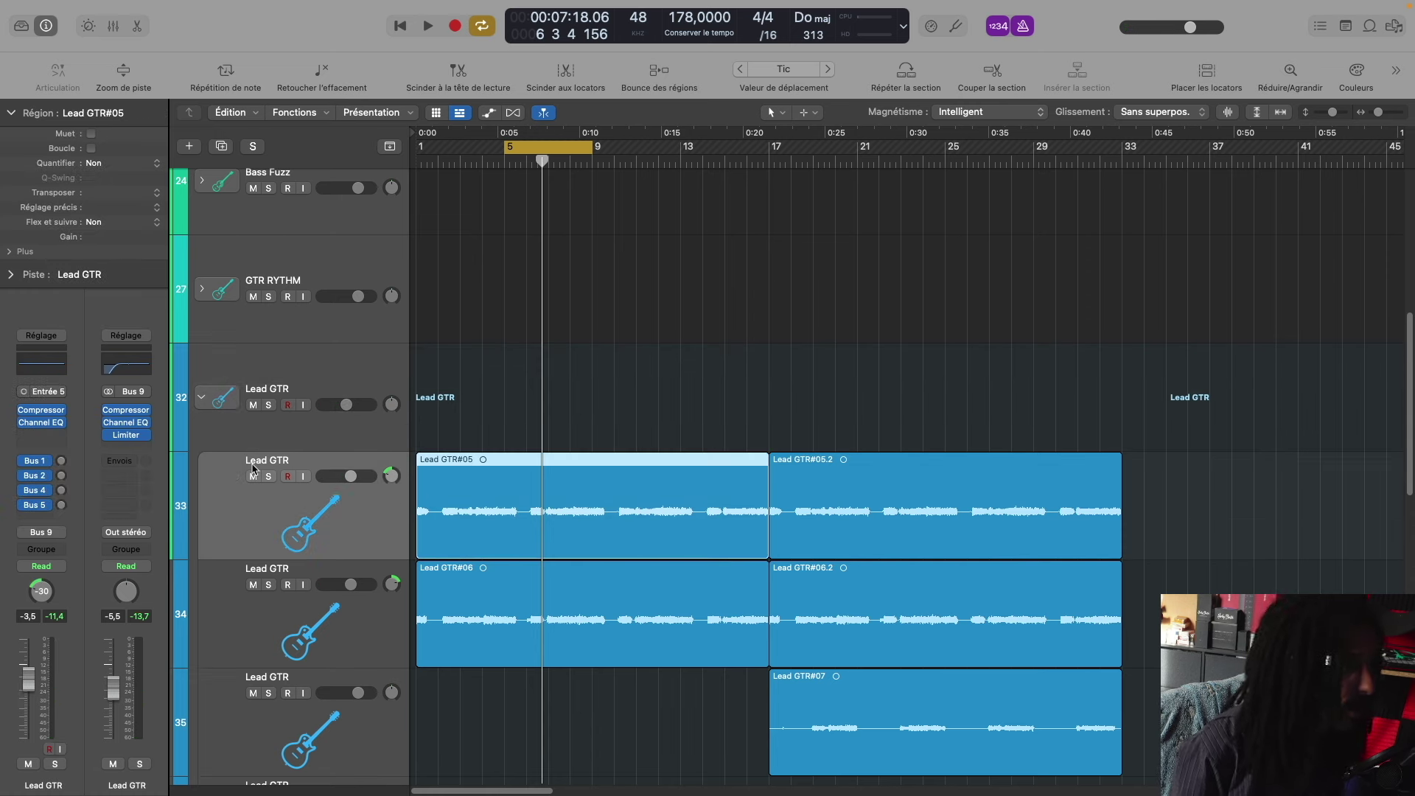
left_click(46, 424)
left_click(540, 411)
left_click_drag(541, 411, 698, 418)
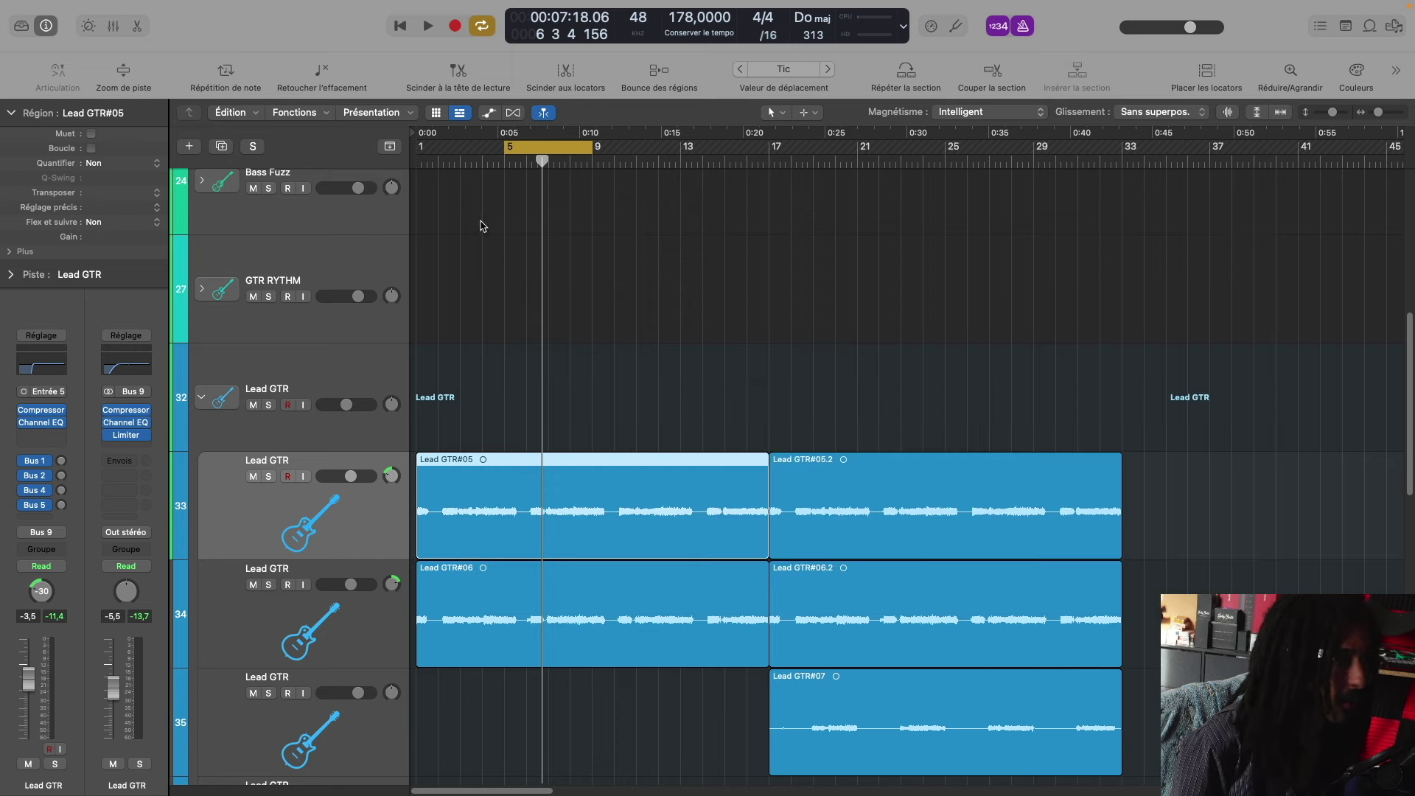
left_click(480, 222)
Step: Copy the first Lead GTR track's Channel EQ to the other Lead GTR tracks in the mixer, then hide the mixer
key("x")
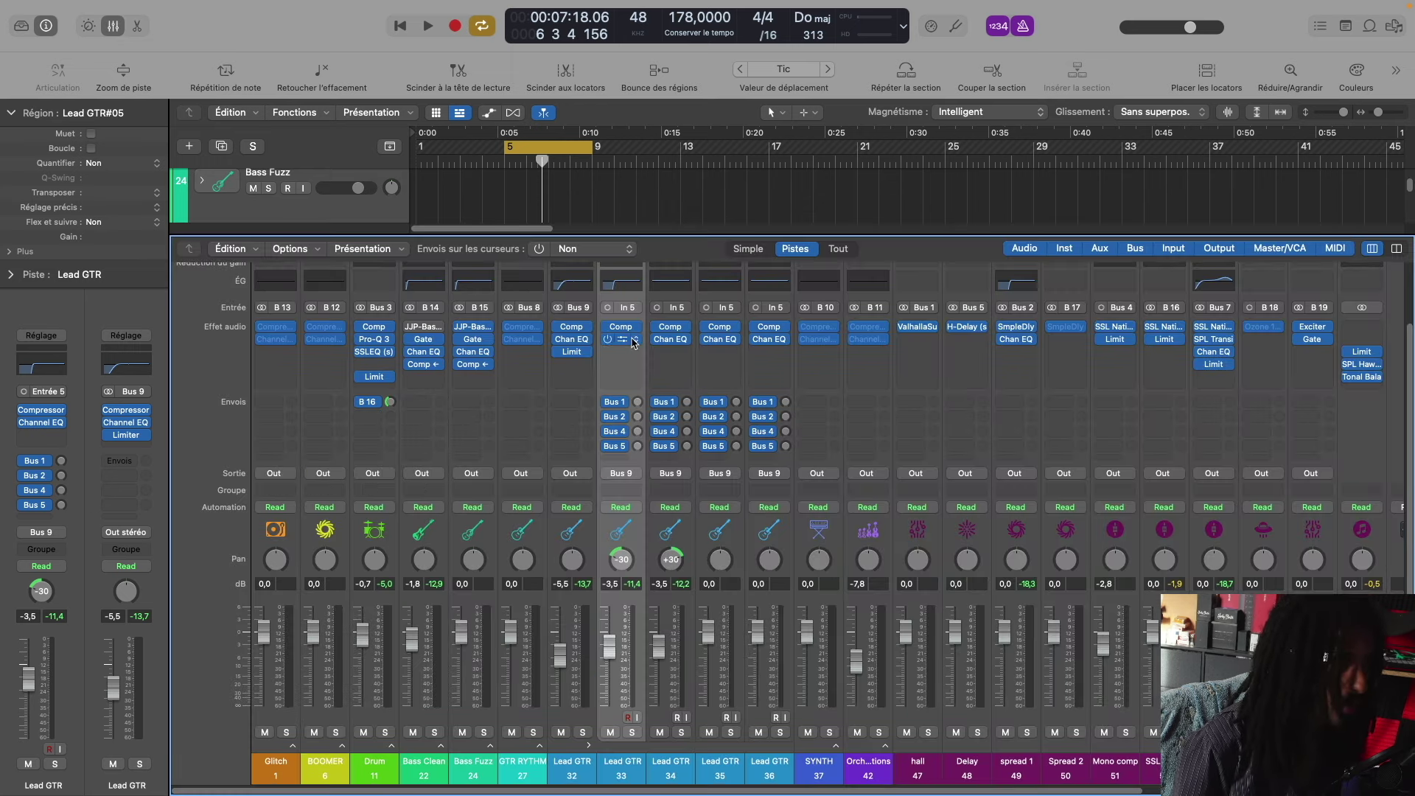
left_click_drag(620, 340, 719, 340)
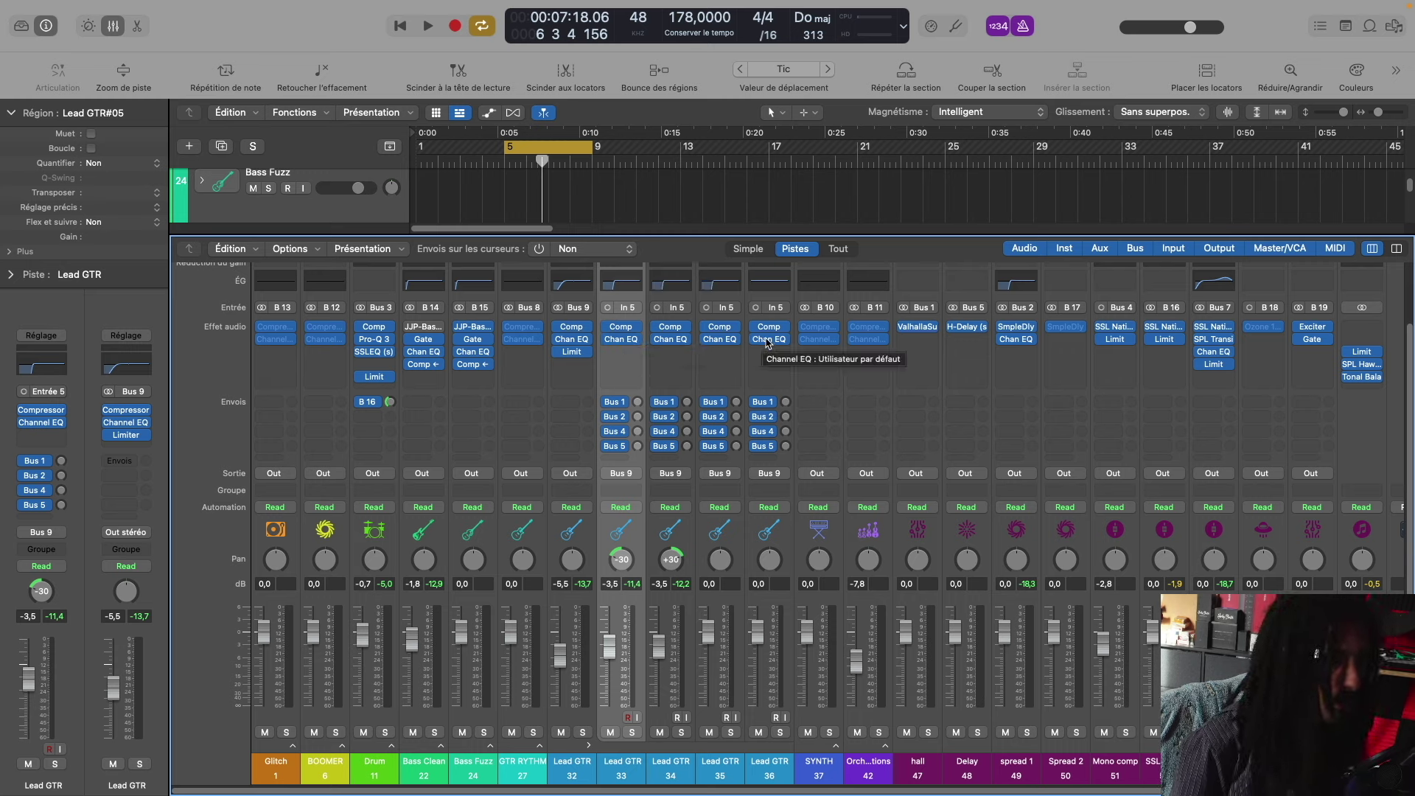
key("e")
key("e")
Step: Play the cycle from bar 5 to bar 9 and review the Drum, Bass Clean and Lead GTR tracks in the arrangement
scroll(636, 280, "down", 2)
scroll(636, 280, "up", 2)
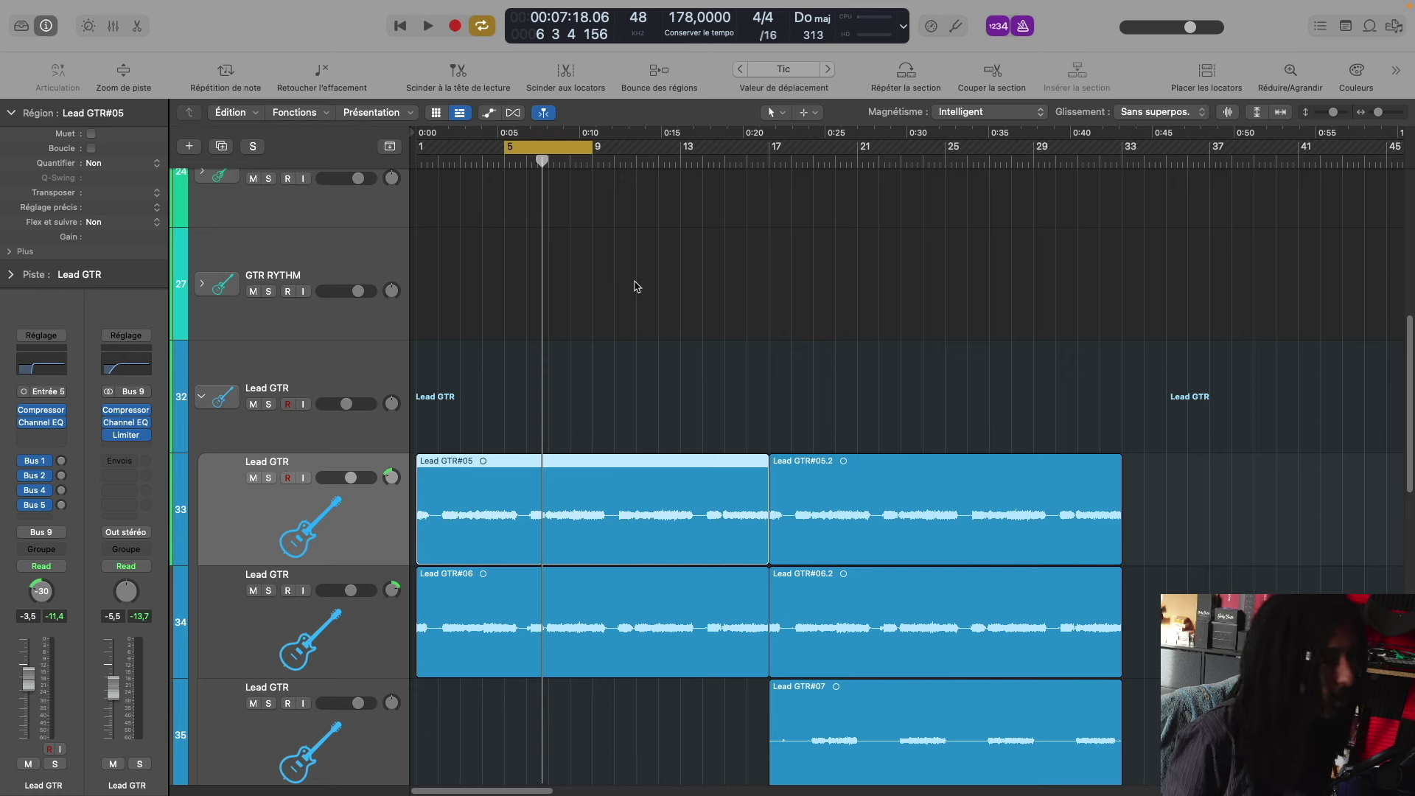
key("space")
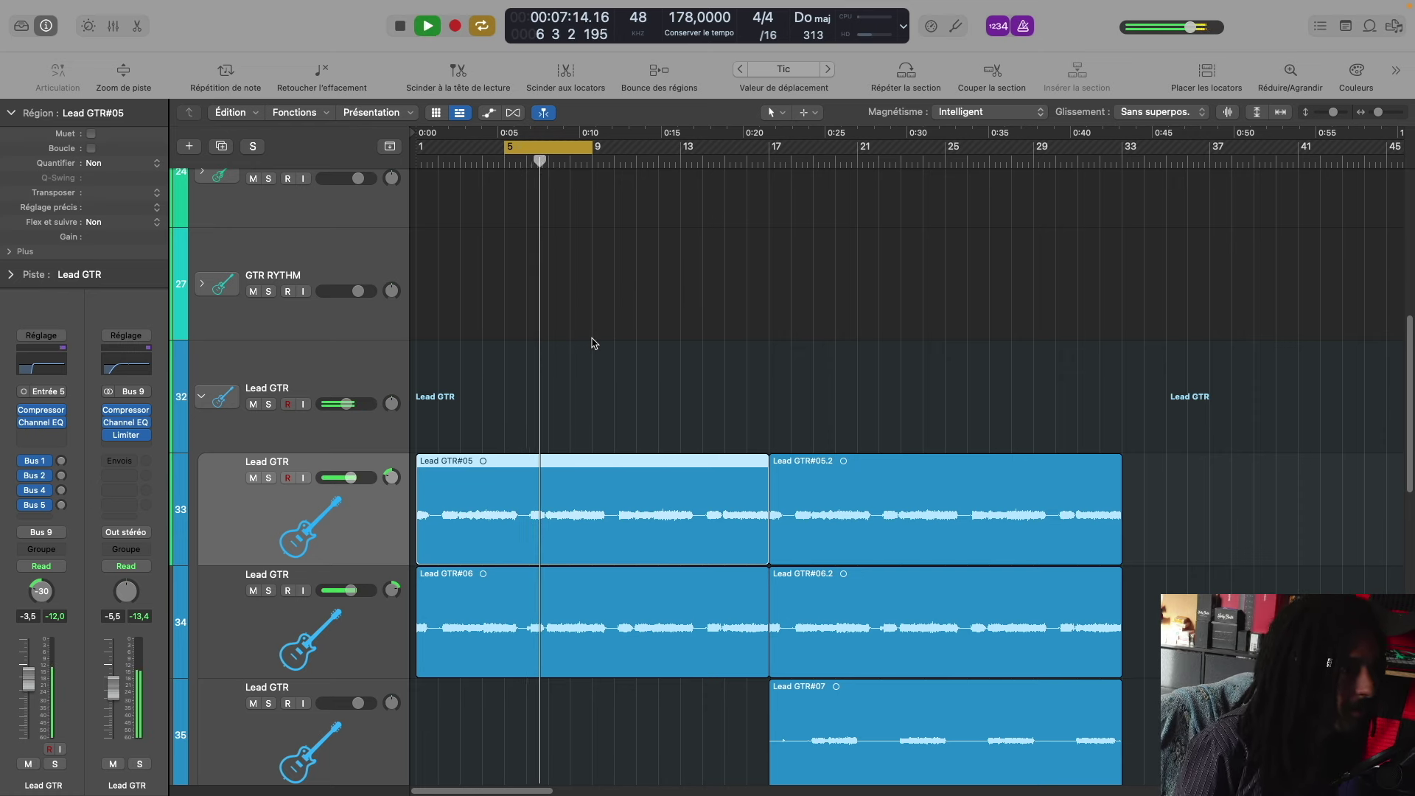
scroll(607, 341, "up", 3)
scroll(607, 340, "down", 5)
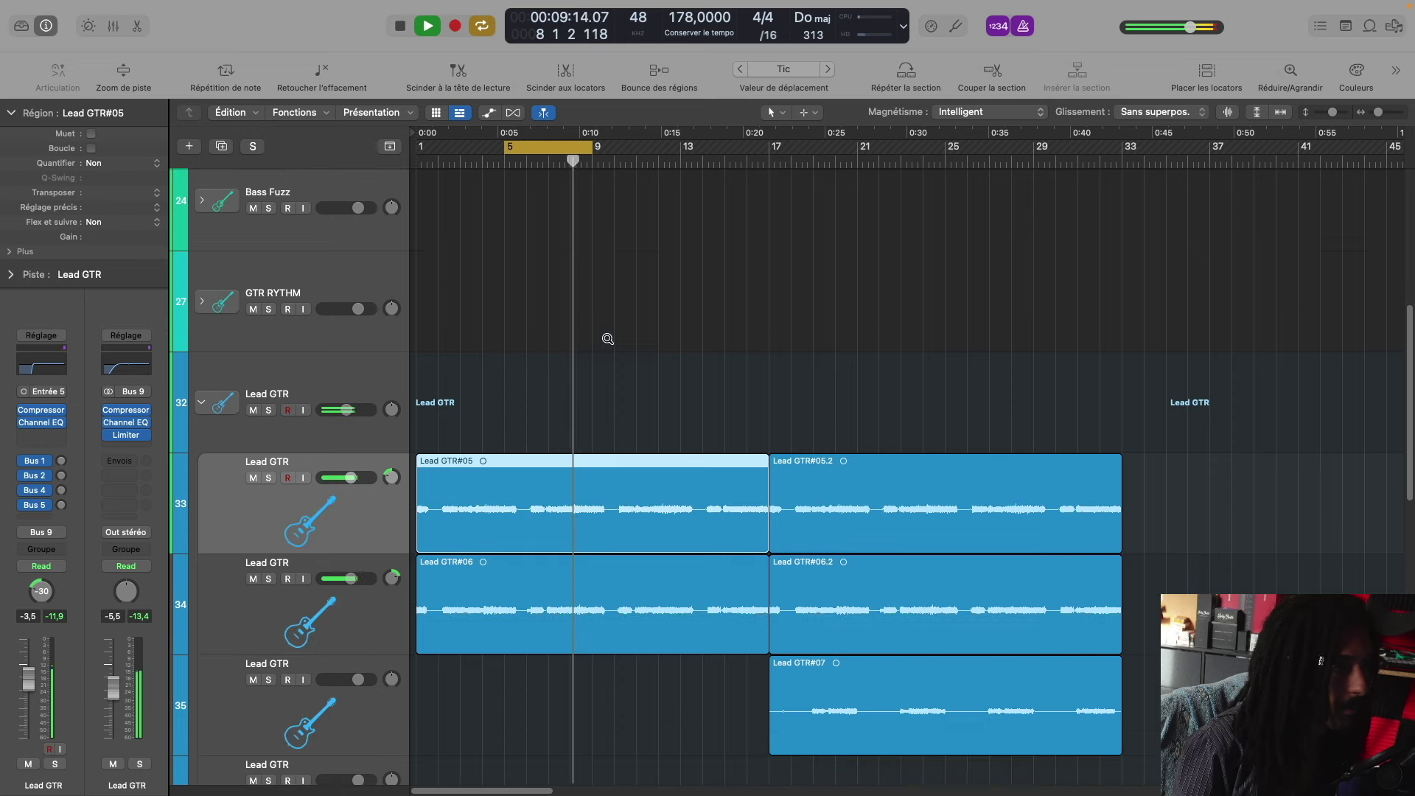
scroll(631, 319, "right", 4)
scroll(632, 313, "down", 2)
scroll(606, 250, "left", 5)
scroll(592, 224, "down", 4)
scroll(595, 277, "up", 3)
scroll(595, 278, "up", 3)
scroll(595, 278, "left", 4)
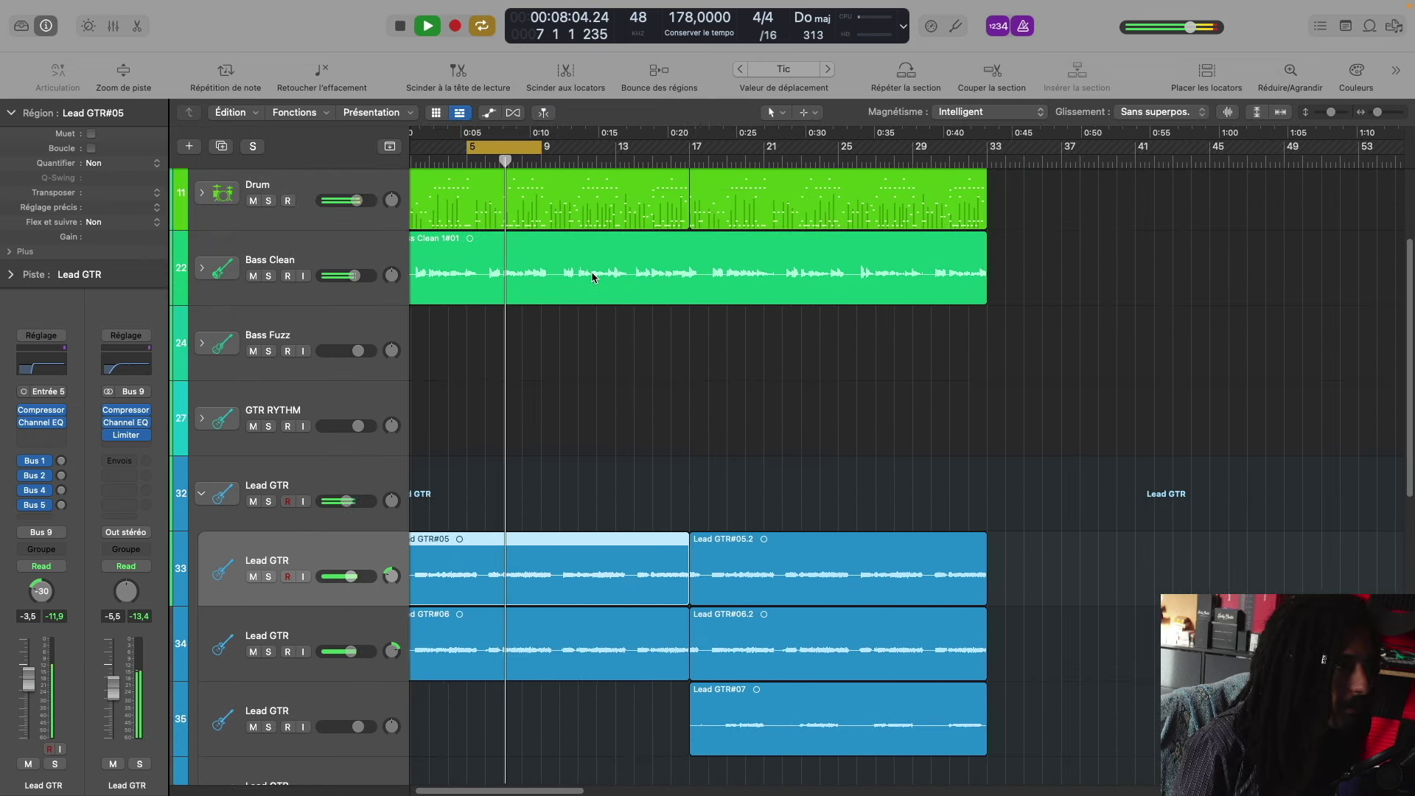
scroll(595, 277, "down", 1)
scroll(591, 272, "up", 1)
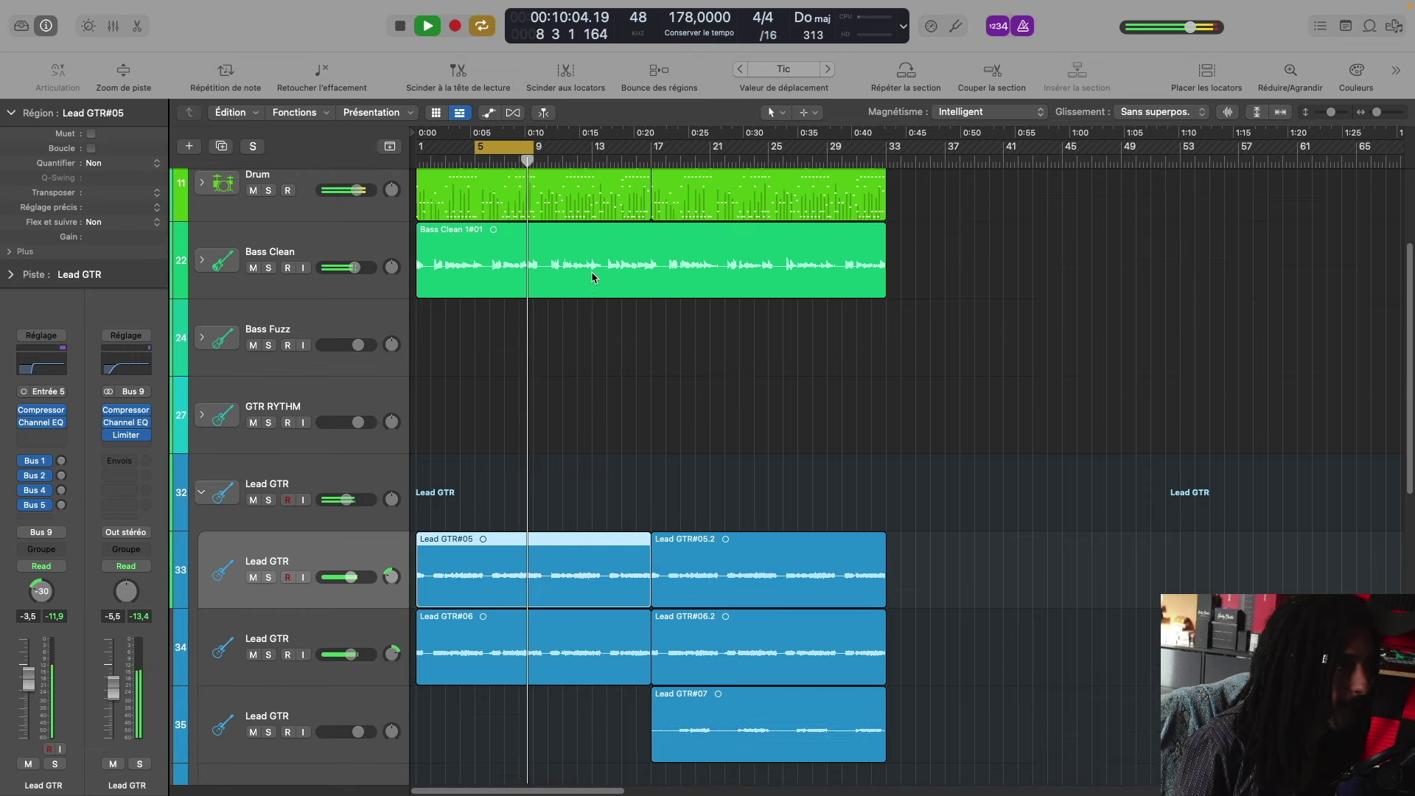
scroll(595, 273, "right", 4)
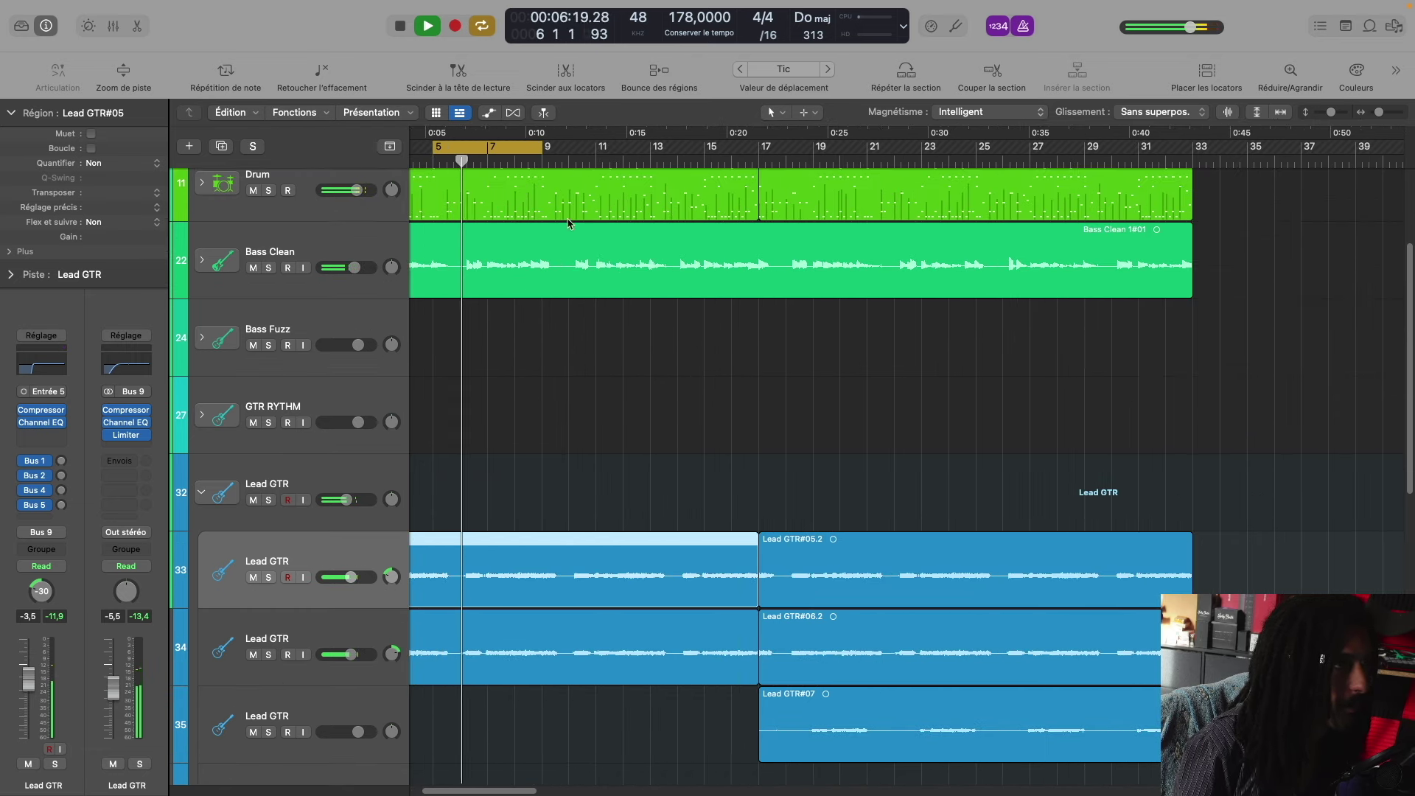
scroll(703, 344, "right", 1)
scroll(702, 343, "right", 1)
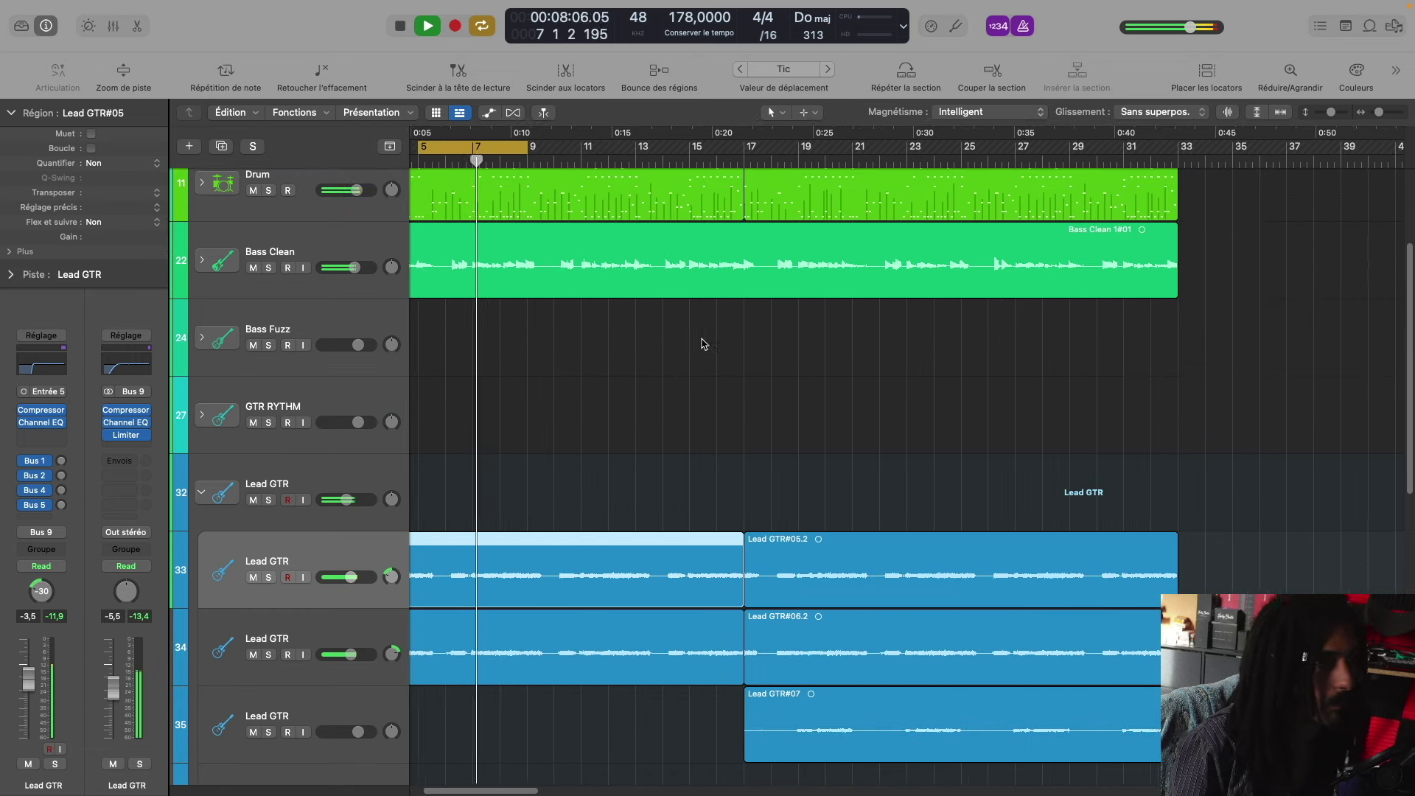
Step: Turn off cycle mode, stop playback and shift all drum, bass and lead guitar regions to start at bar 9
left_click(479, 24)
key("space")
scroll(464, 167, "down", 5)
key("super+Up")
key("super+Up")
key("super+Up")
key("super+Up")
key("super+Up")
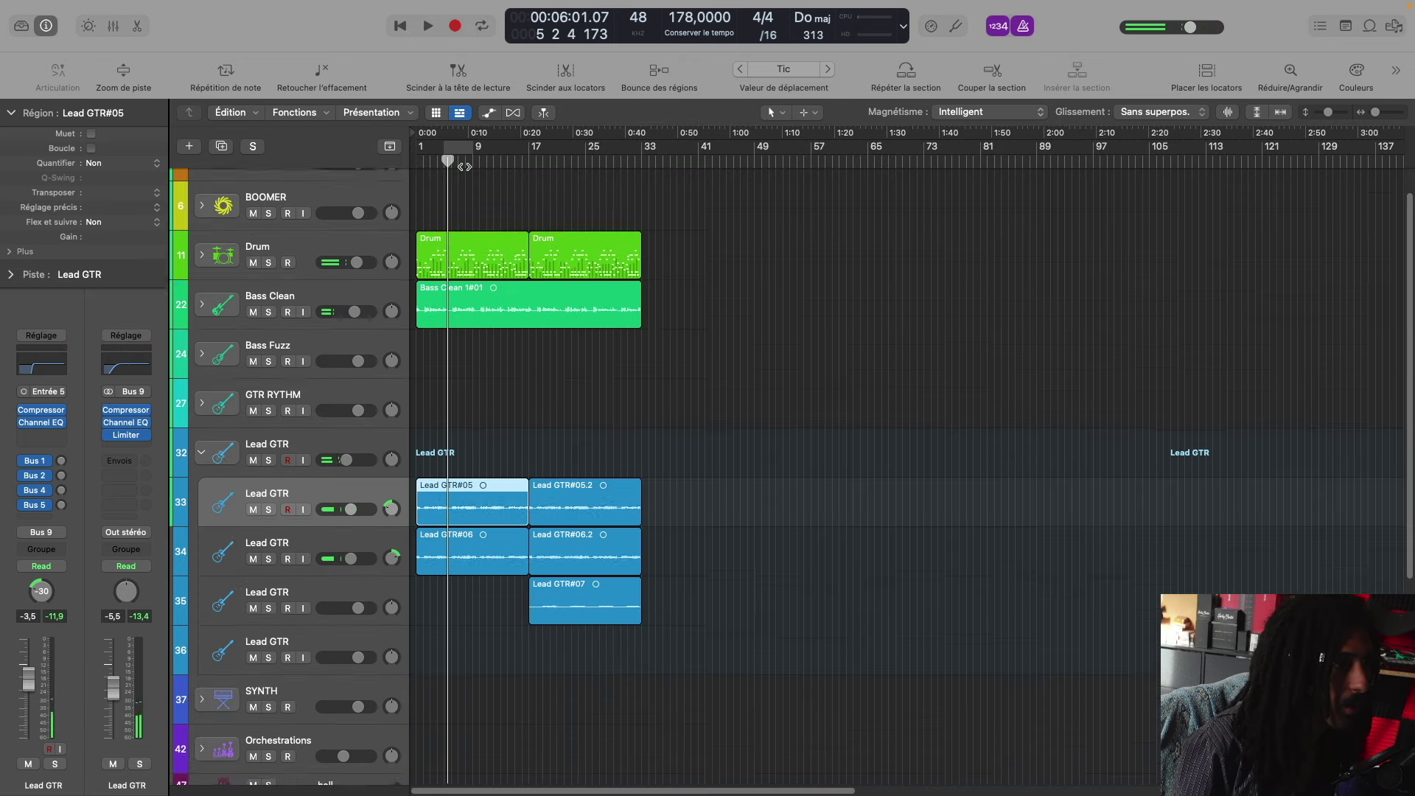
key("super+Down")
key("super+Right")
scroll(770, 653, "left", 1)
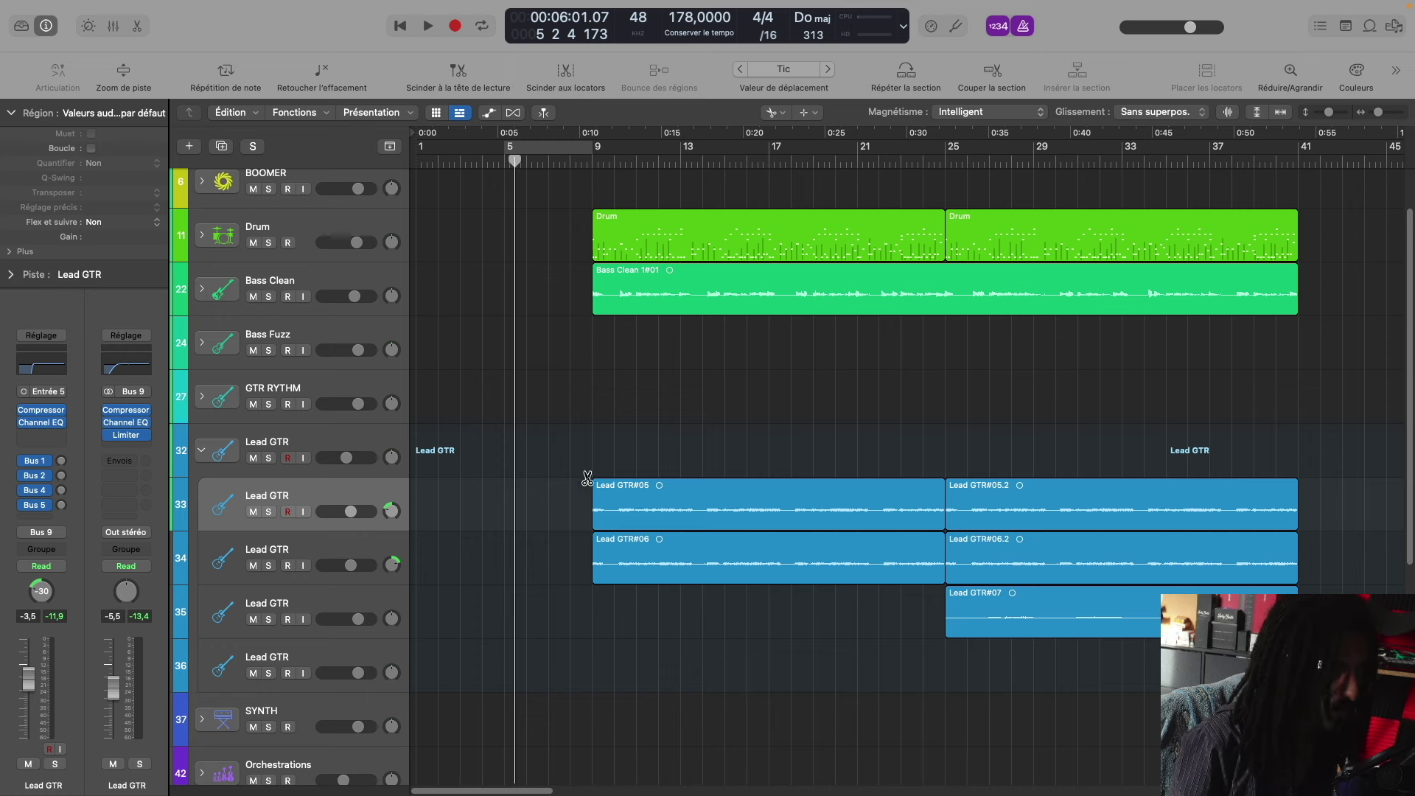
Step: Band-limit the third Lead GTR track's Channel EQ with a 945 Hz low cut and a 4880 Hz high cut, both 48 dB/Oct
left_click(334, 592)
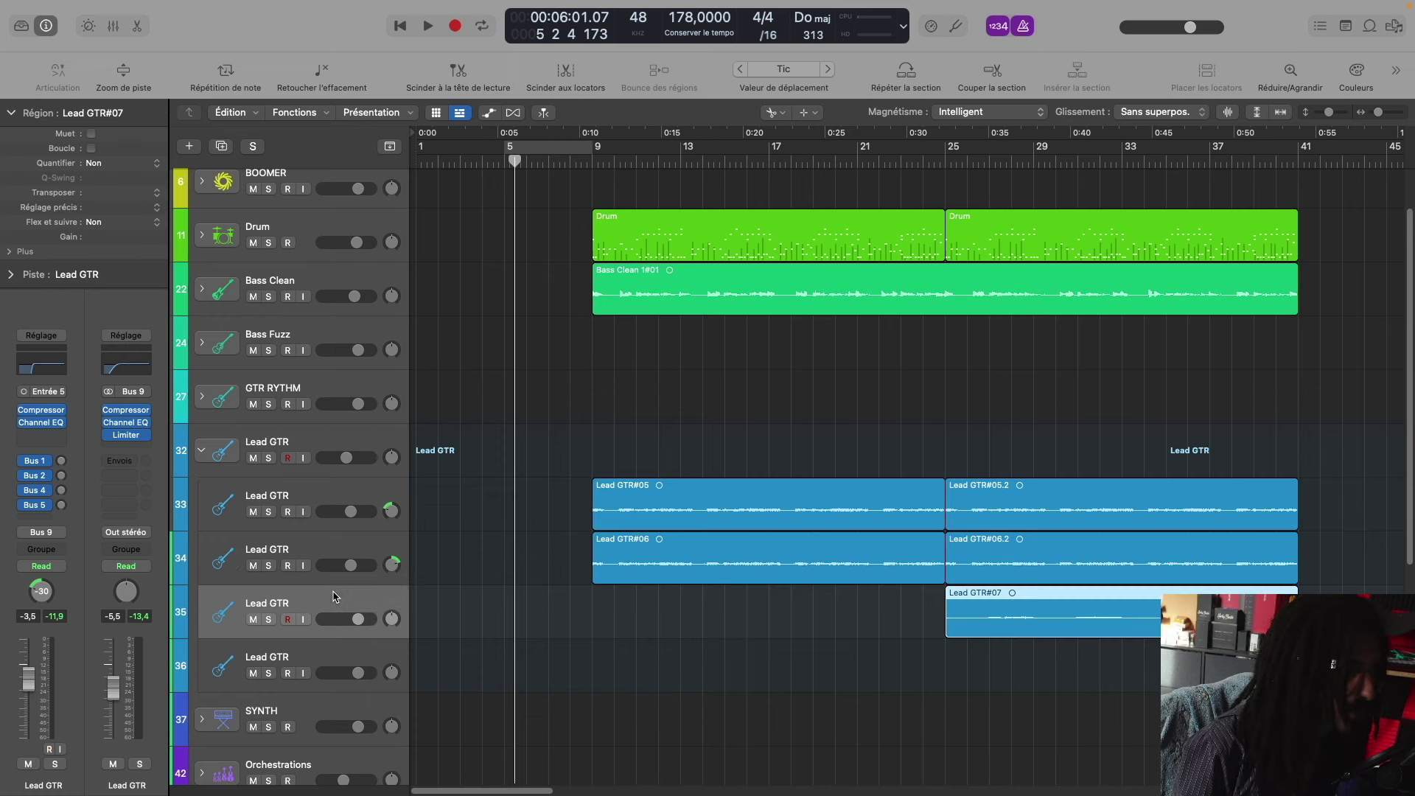
left_click(40, 422)
left_click_drag(708, 435, 812, 439)
left_click(1132, 291)
left_click_drag(1138, 454, 950, 450)
left_click_drag(1131, 527, 1131, 513)
left_click_drag(976, 428, 1028, 429)
left_click_drag(803, 425, 835, 425)
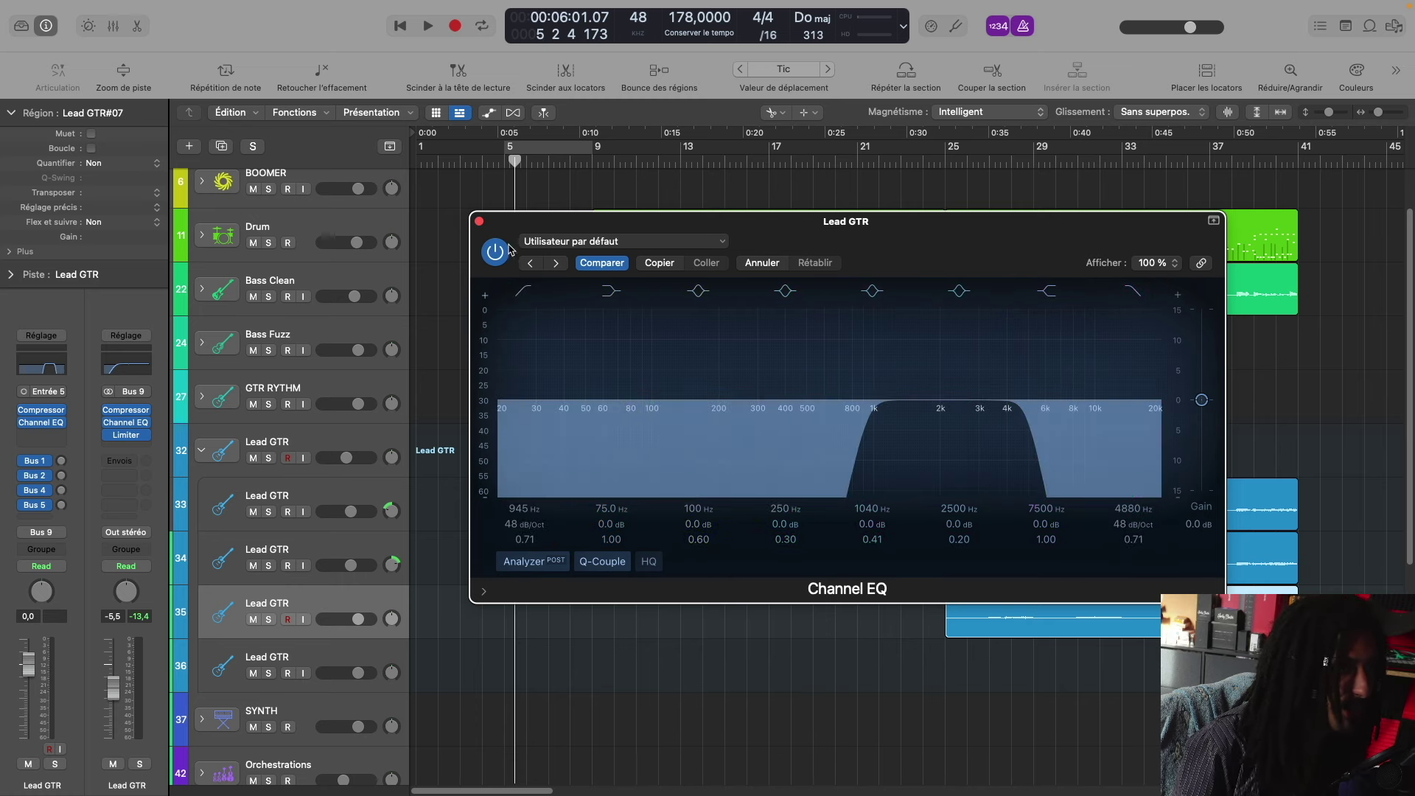
left_click(479, 221)
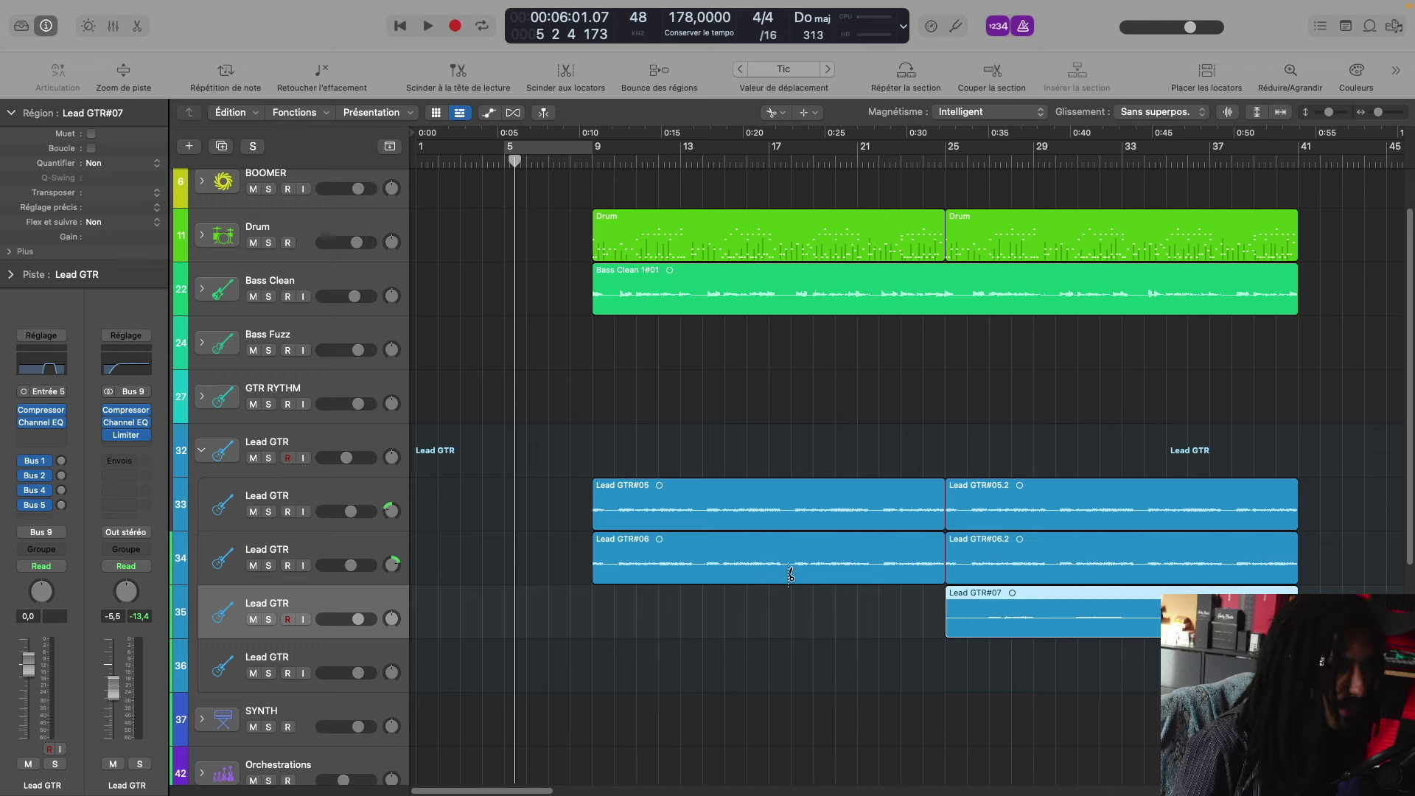
Step: Split the Lead GTR#06 region at bar 17 and copy its first half to bar 1 on the third Lead GTR track
left_click_drag(780, 573, 516, 609)
key("t")
key("t")
left_click(649, 549)
Step: Rename the third Lead GTR subtrack as Tel and play the song from the beginning
double_click(260, 602)
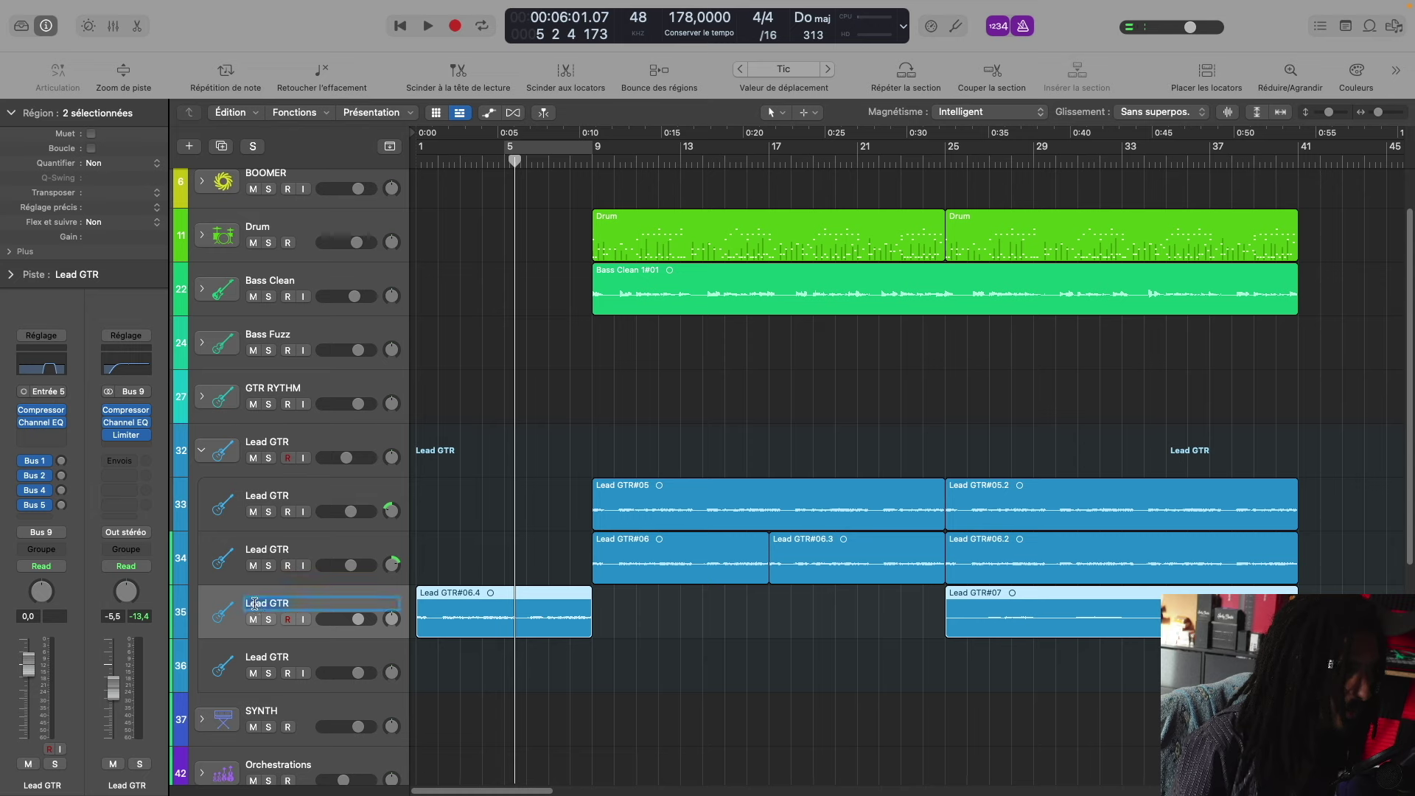
type("Tel")
key("Return")
key("Return")
key("space")
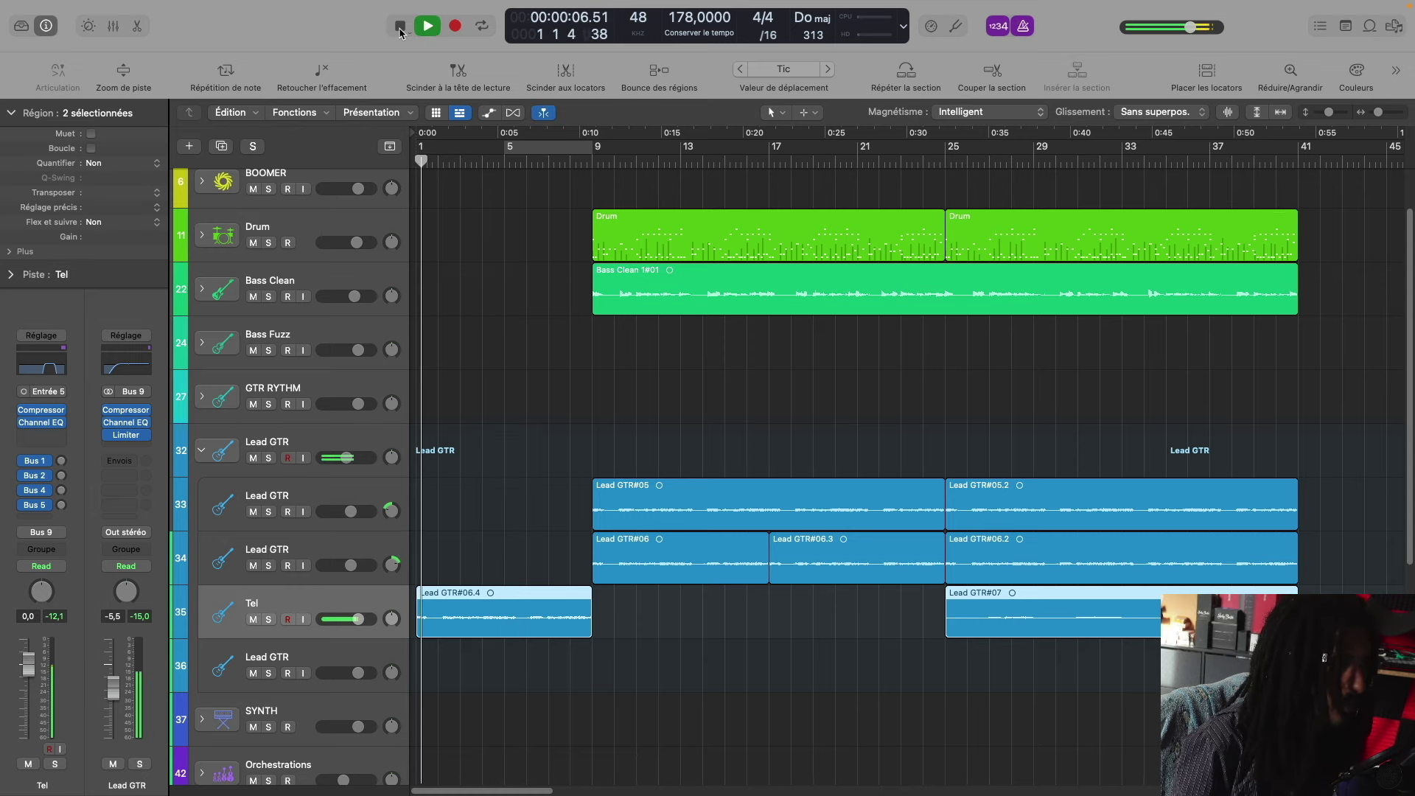
Step: Shift all drum, bass and lead guitar regions after the Tel intro to start at bar 17, and return the playhead to bar 1
scroll(569, 407, "up", 5)
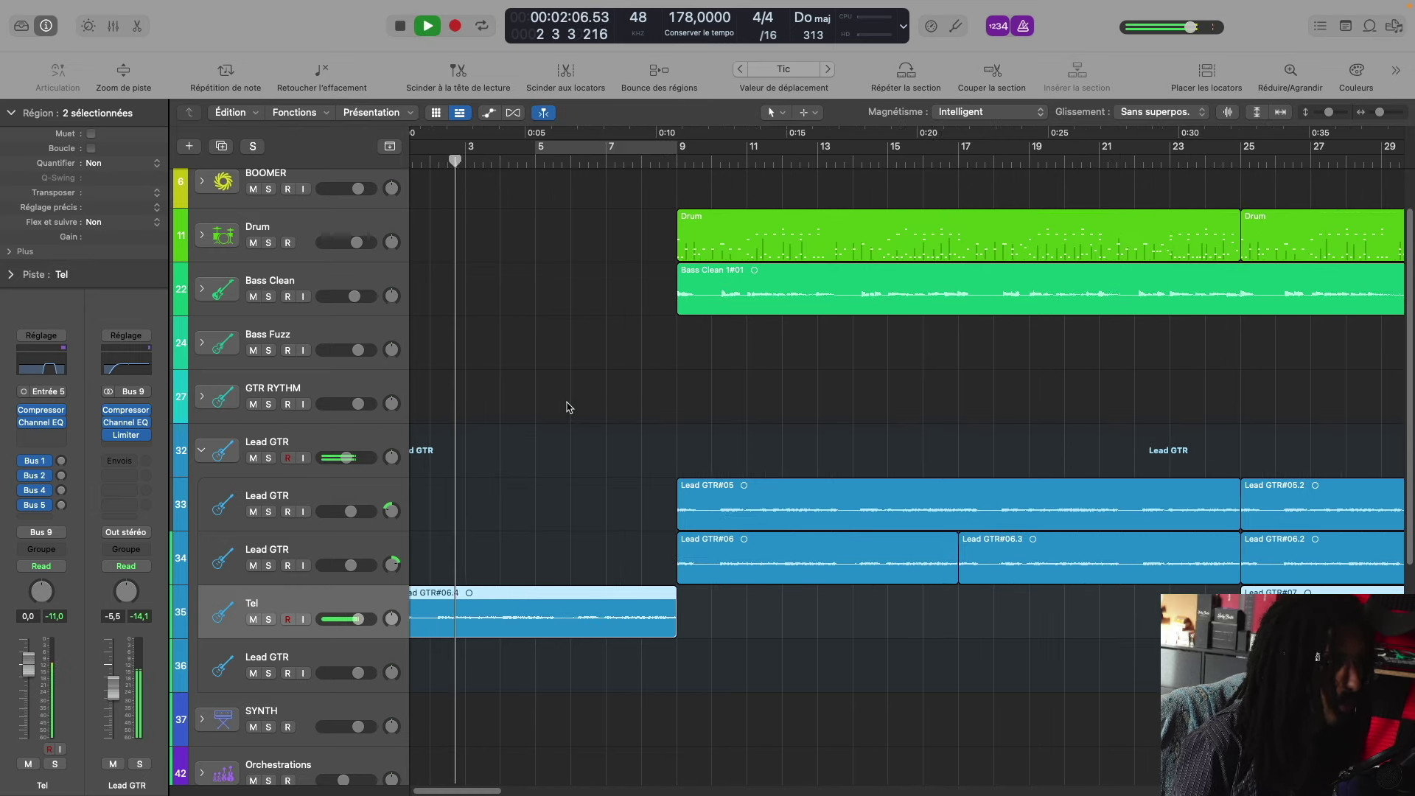
scroll(569, 407, "down", 6)
key("super+Left")
key("super+Up")
key("super+Up")
key("super+Up")
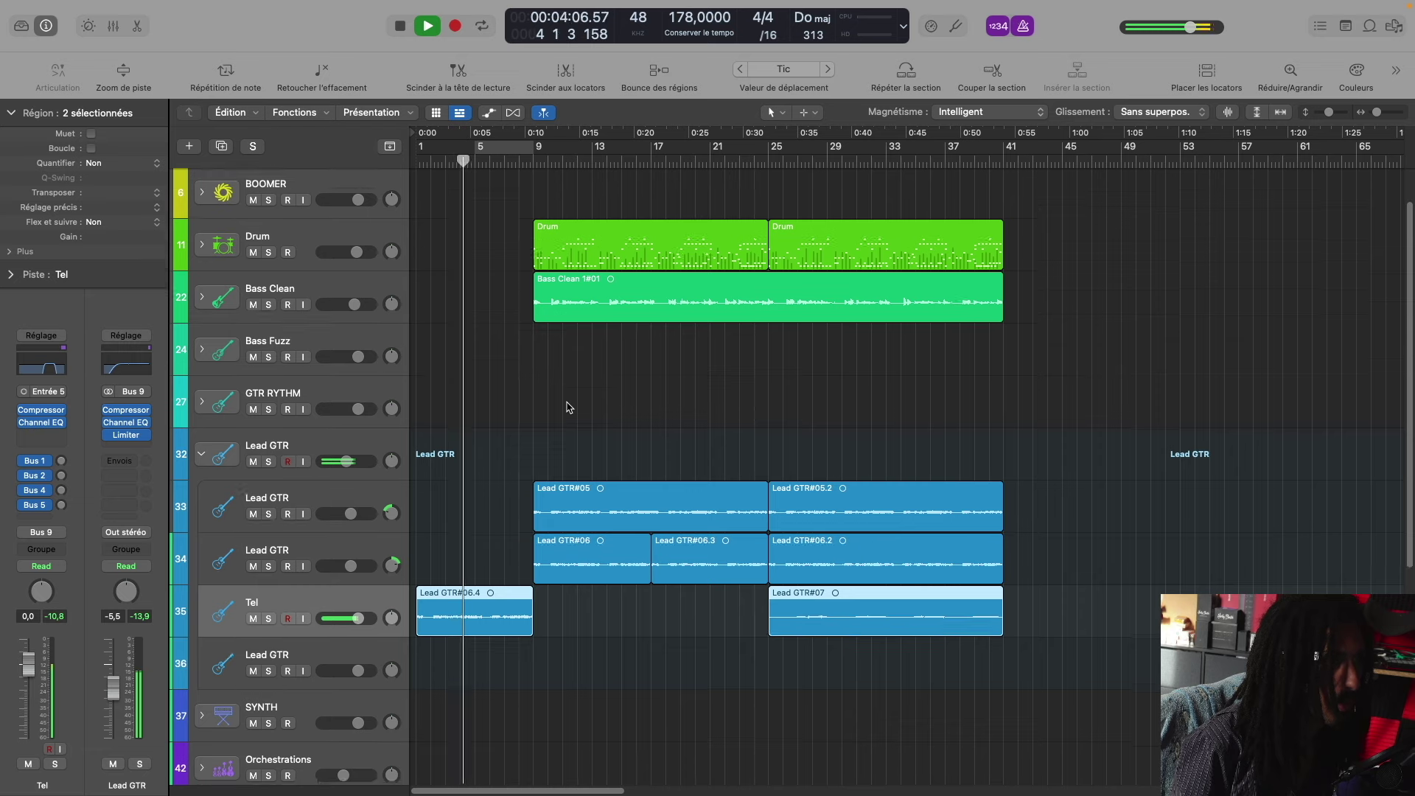
left_click_drag(592, 184, 976, 645)
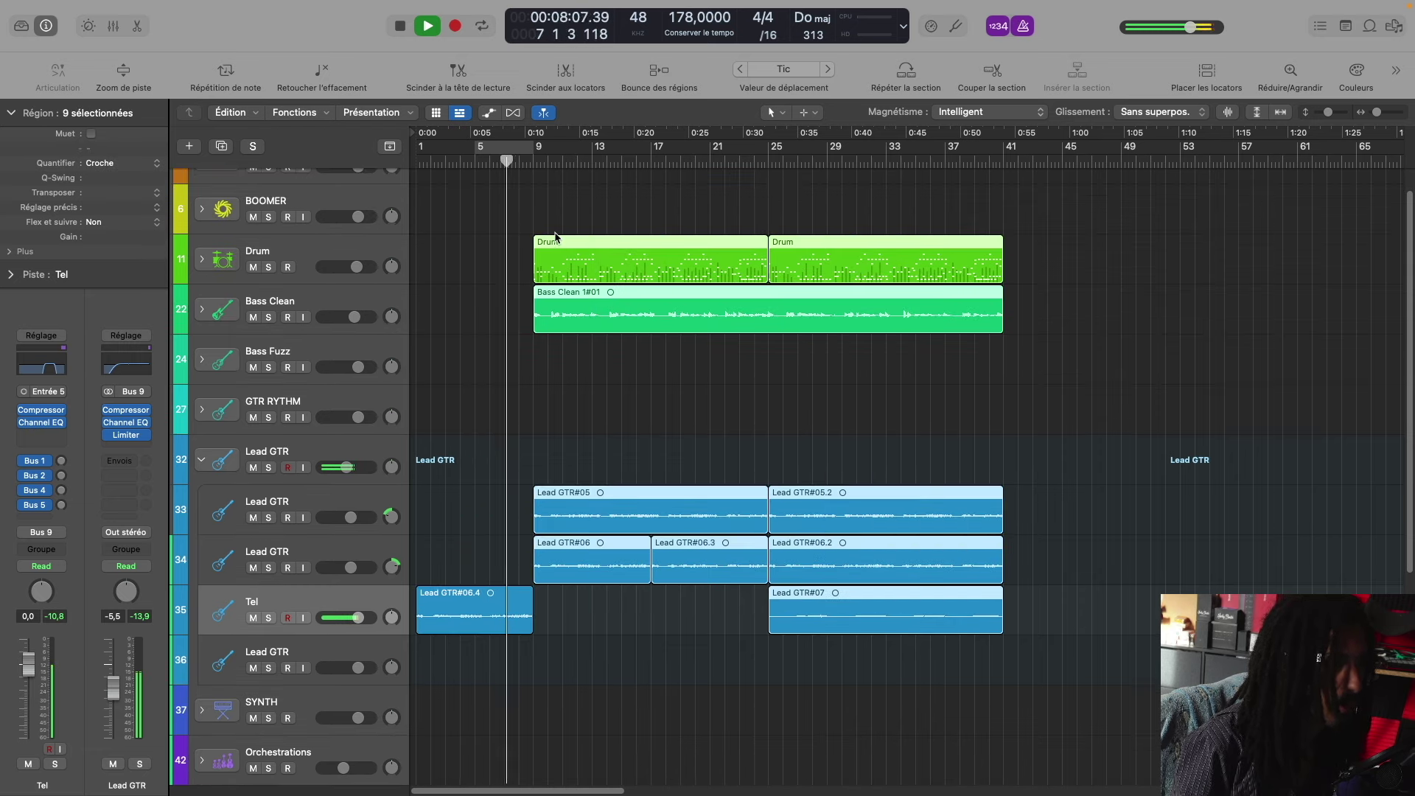
left_click_drag(555, 249, 672, 250)
key("Return")
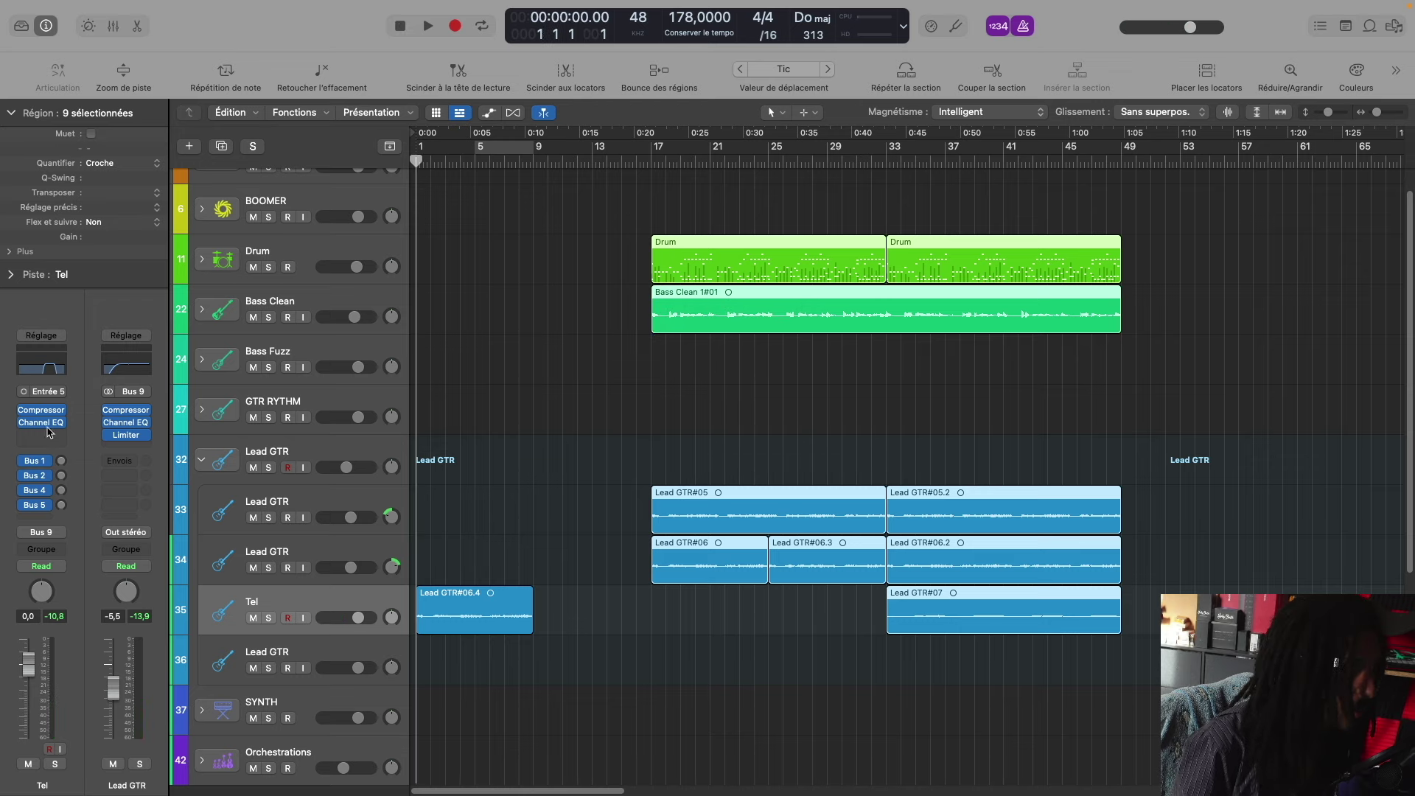
Step: Insert a Noise Gate on the Tel track and place it ahead of the Compressor
left_click(44, 435)
mouse_move(66, 504)
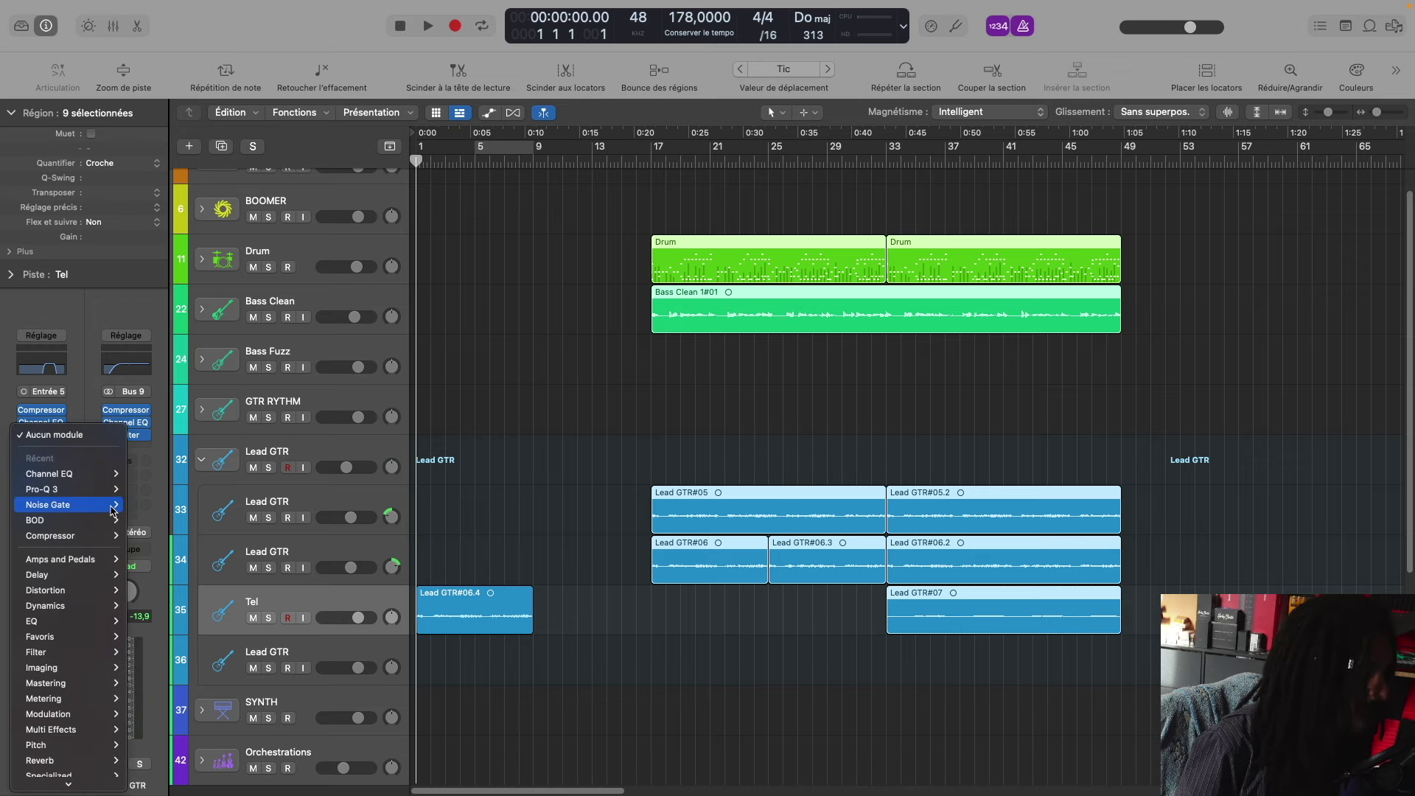
left_click(148, 506)
left_click_drag(42, 436, 52, 410)
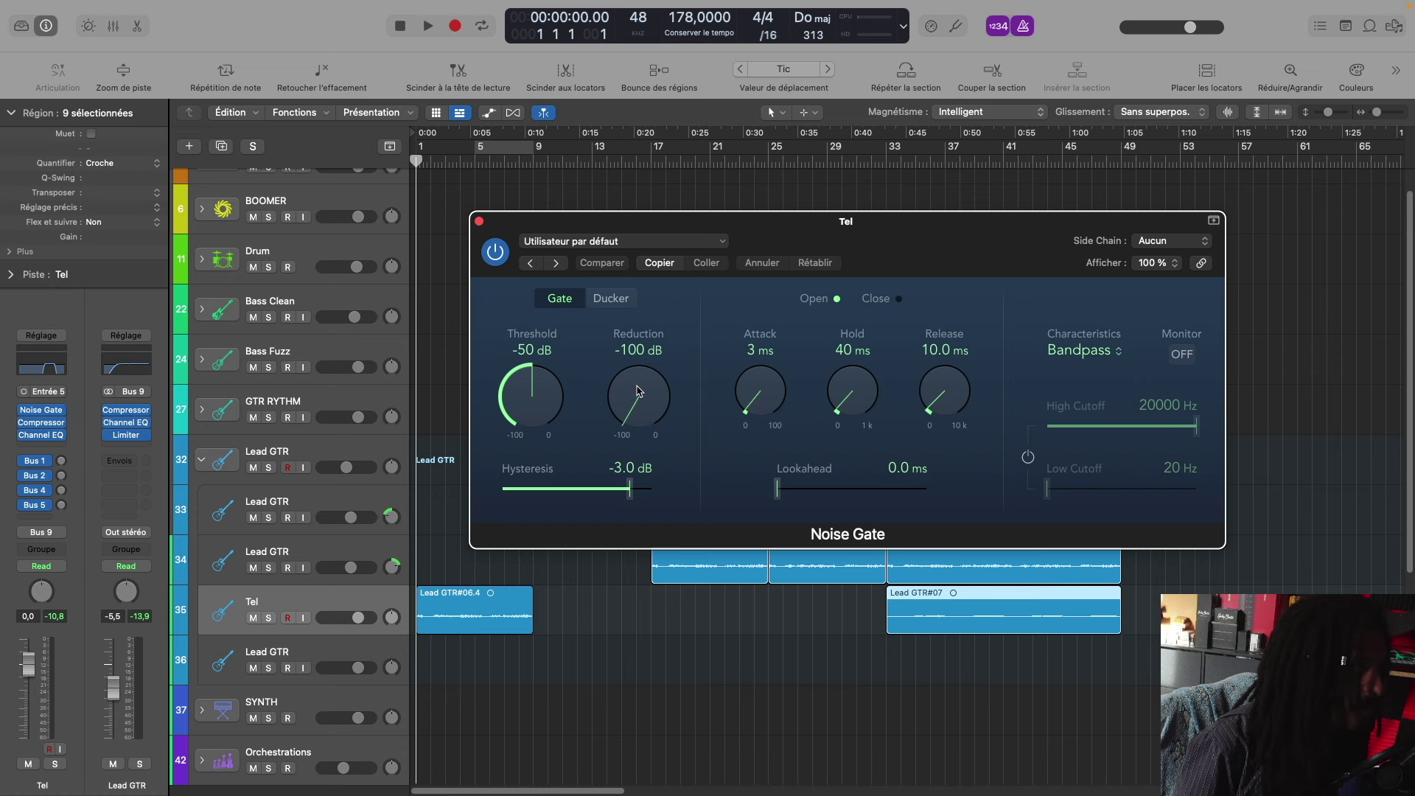
Step: Set the Noise Gate threshold to -38 dB and lengthen its release during playback
key("space")
left_click_drag(549, 401, 552, 370)
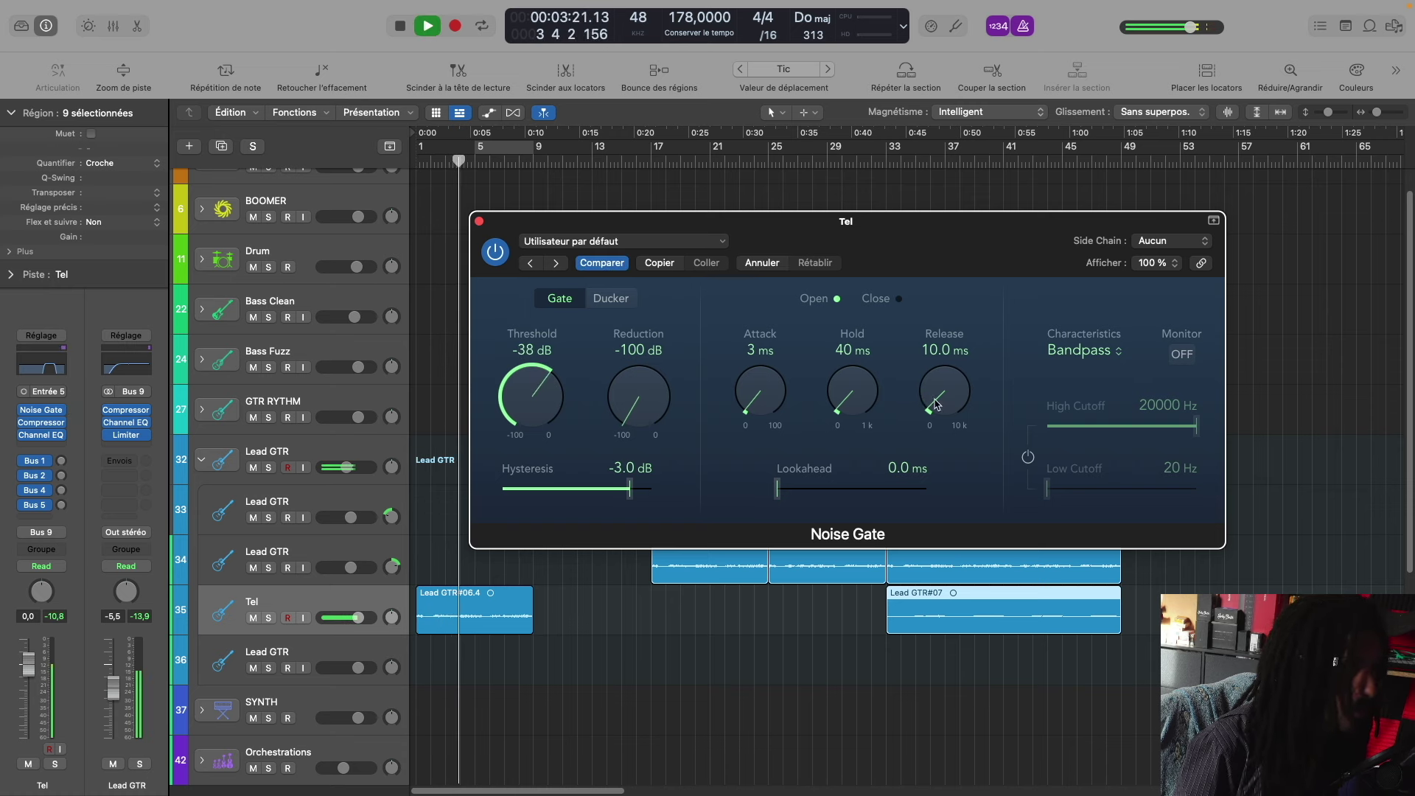
left_click_drag(936, 404, 938, 392)
left_click(479, 221)
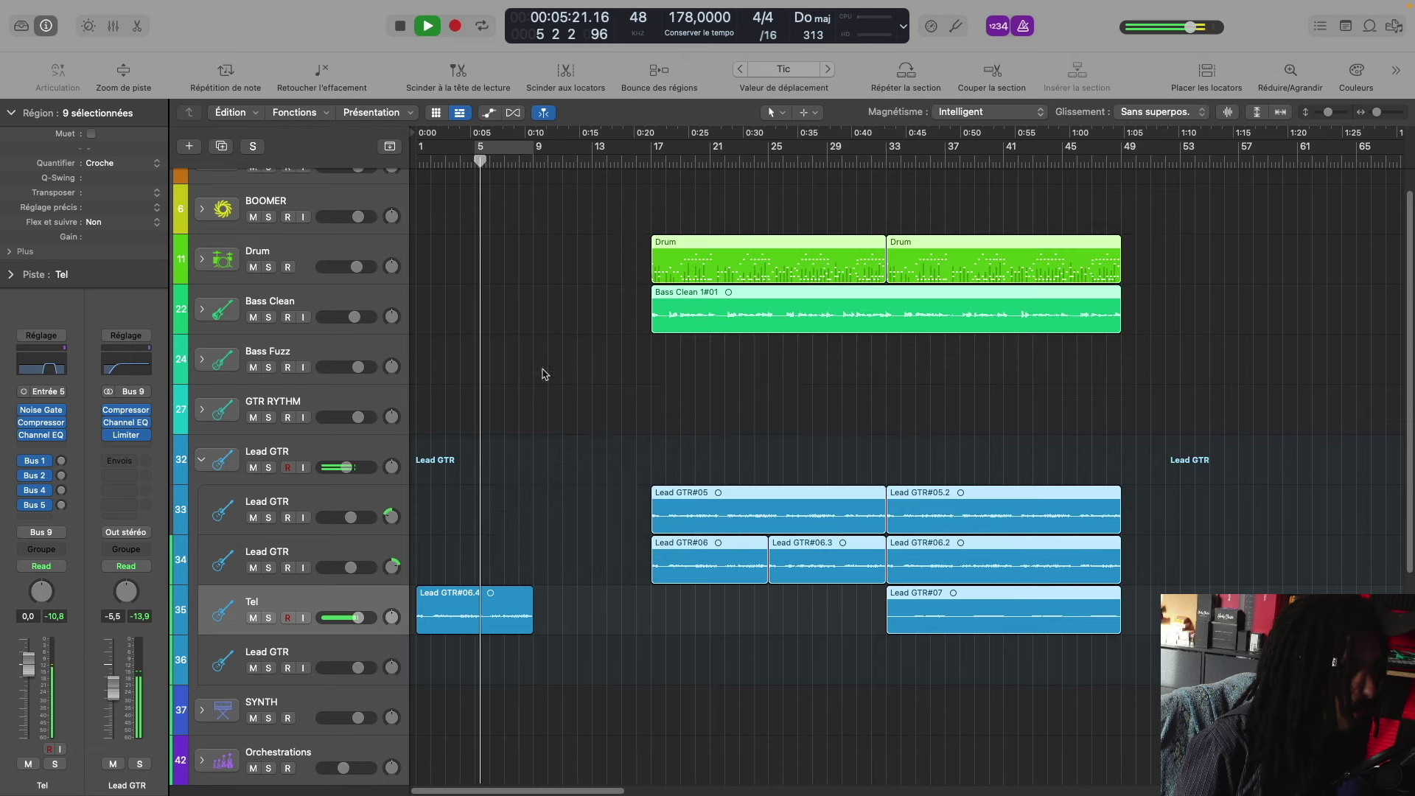
Step: Extend the Lead GTR#06.4 intro region on the Tel track to bar 17 and stop playback
left_click_drag(531, 614, 642, 614)
scroll(564, 310, "down", 3)
scroll(565, 311, "up", 4)
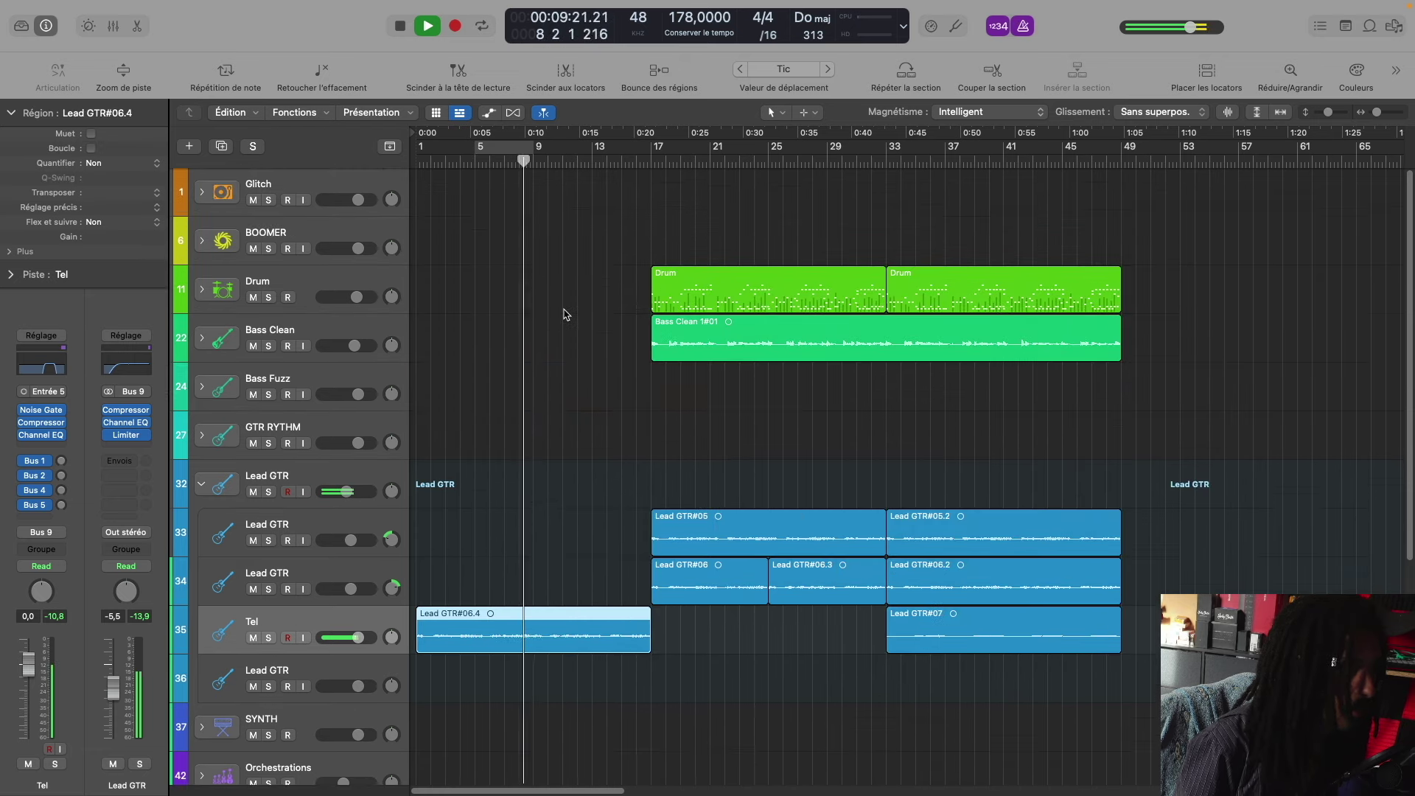
key("space")
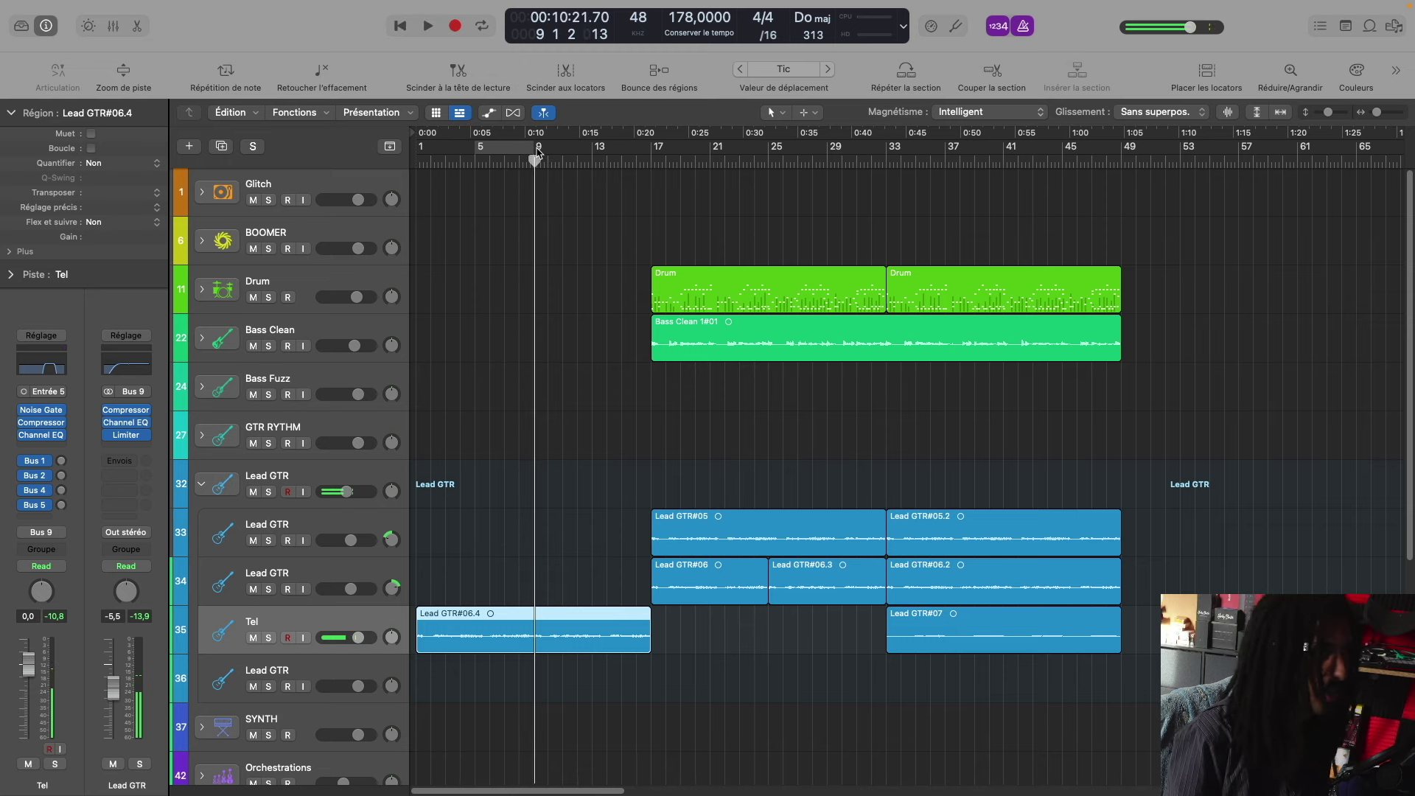
Step: Set the cycle range from bar 9 to bar 17 and split the Lead GTR#05 region at bar 25
left_click_drag(535, 146, 650, 146)
key("space")
left_click(774, 541)
left_click(772, 541)
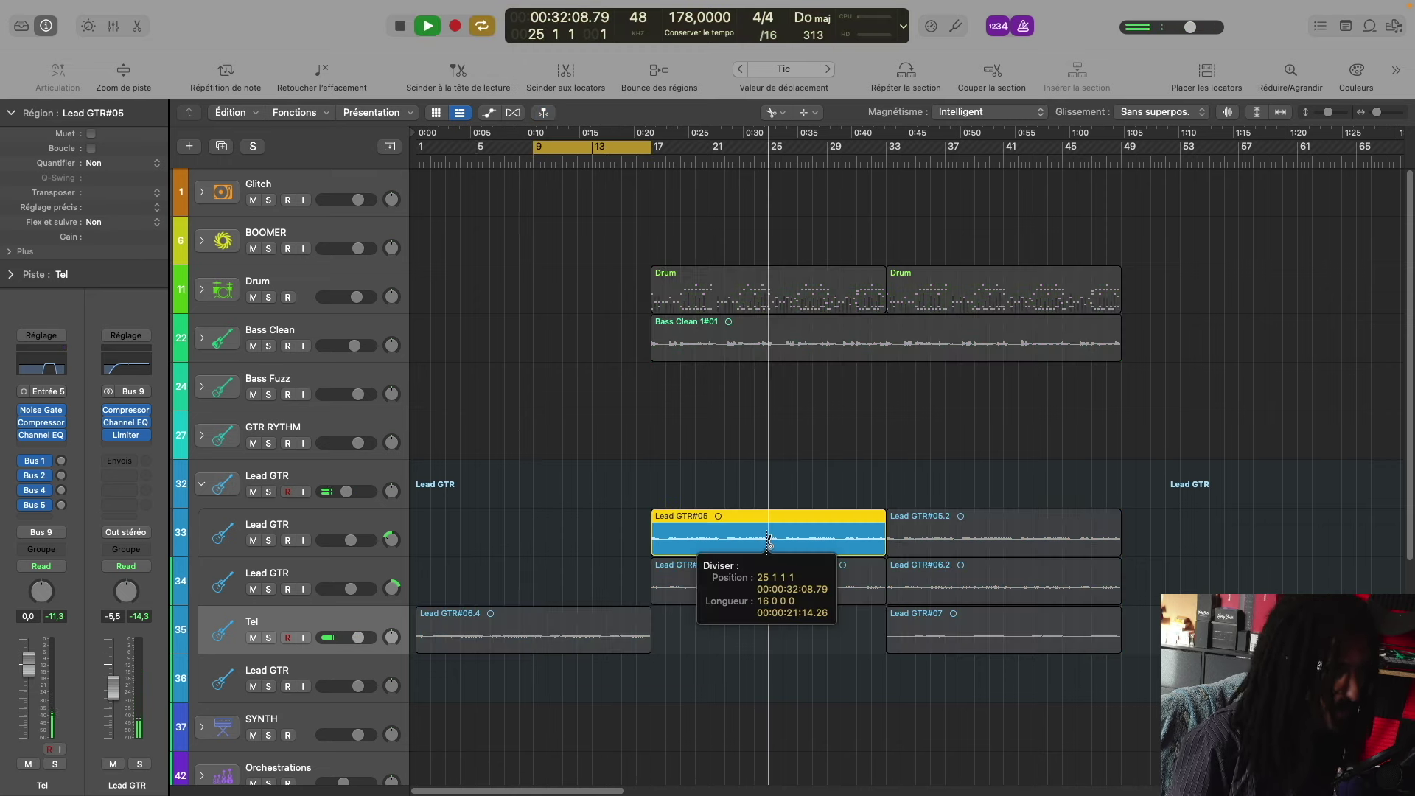
key("t")
key("t")
Step: Copy the Lead GTR#05 and Lead GTR#06 regions from bar 17 to bar 9 and start playback
left_click_drag(685, 453, 699, 589)
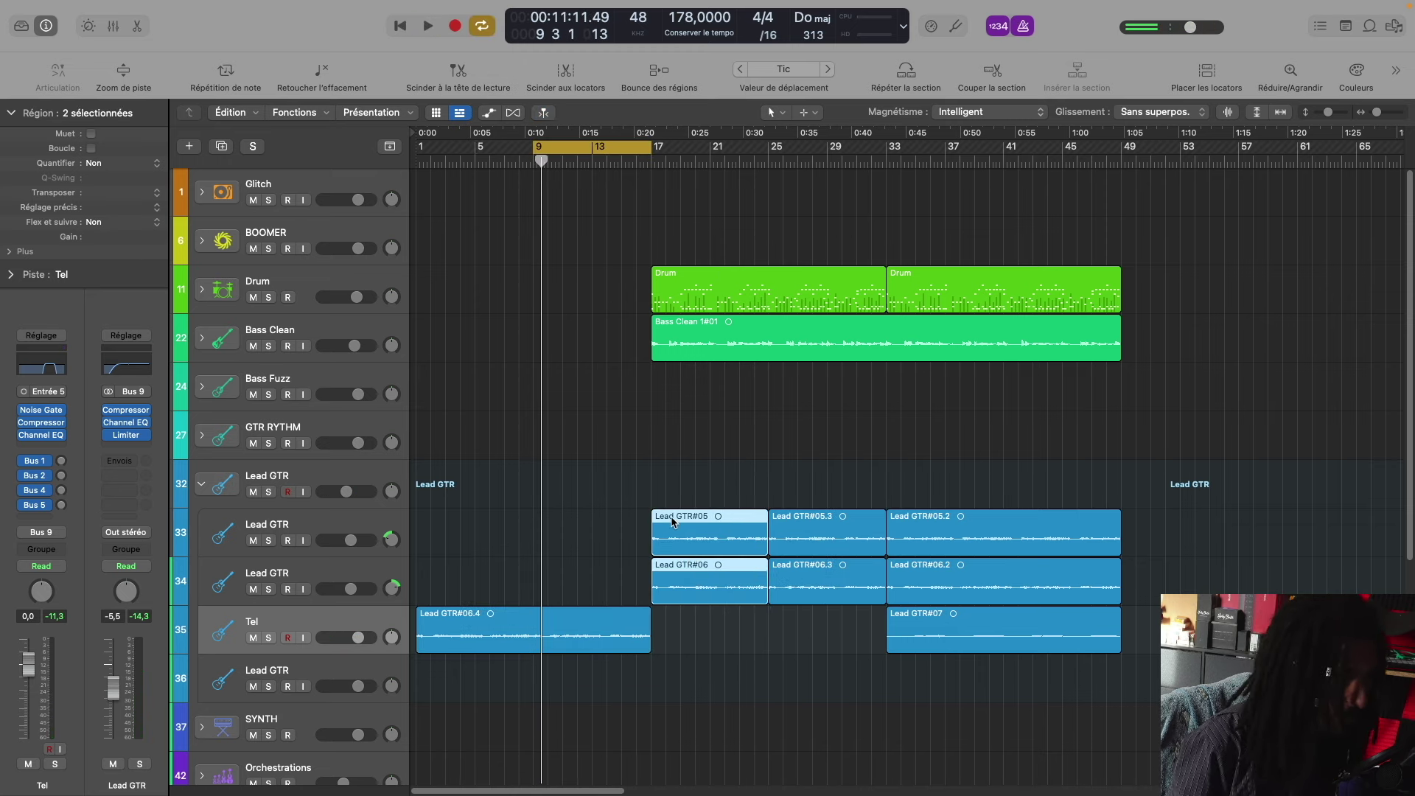
left_click_drag(678, 516, 560, 516)
key("space")
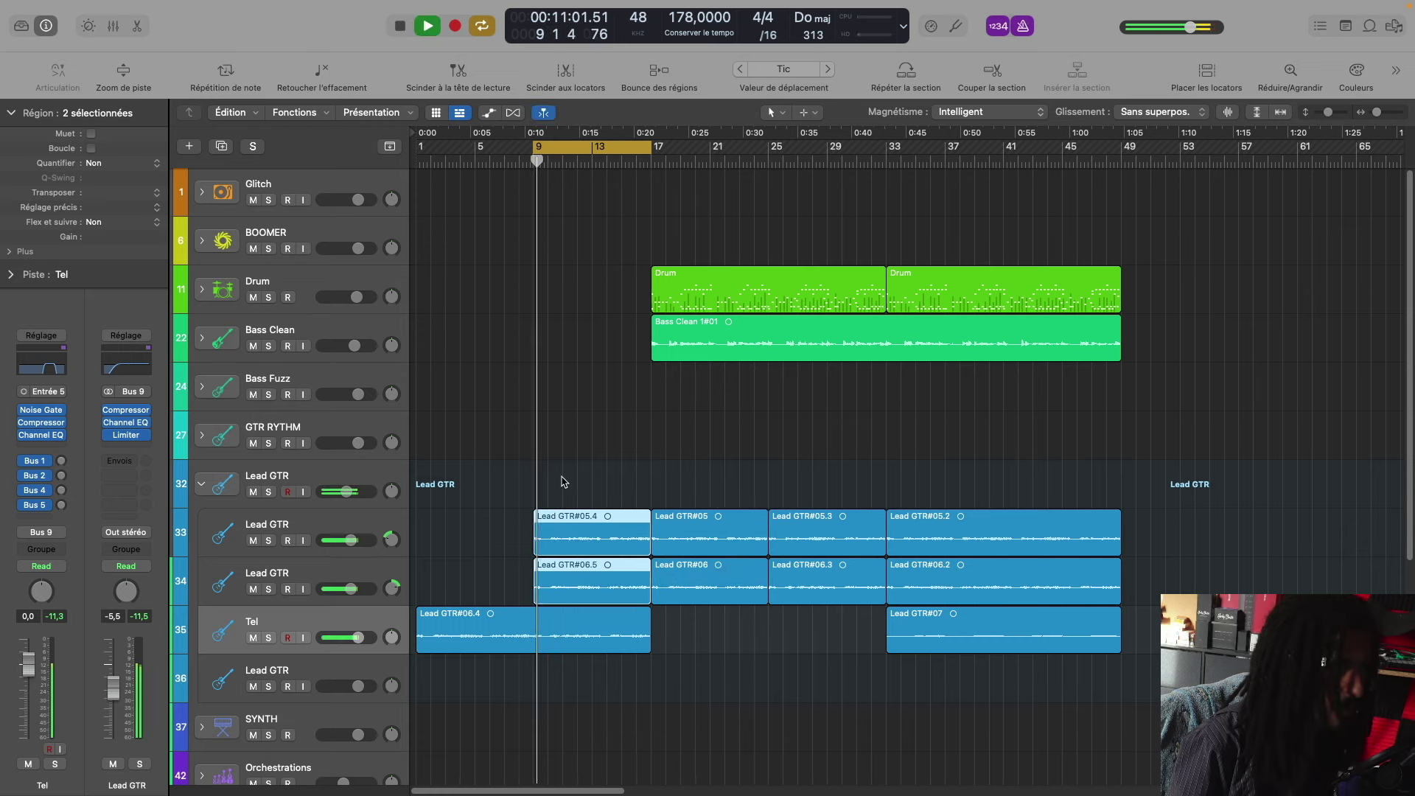
Step: Audition the copied lead guitar regions and split both at bar 10
key("super+Right")
key("super+Right")
key("super+Right")
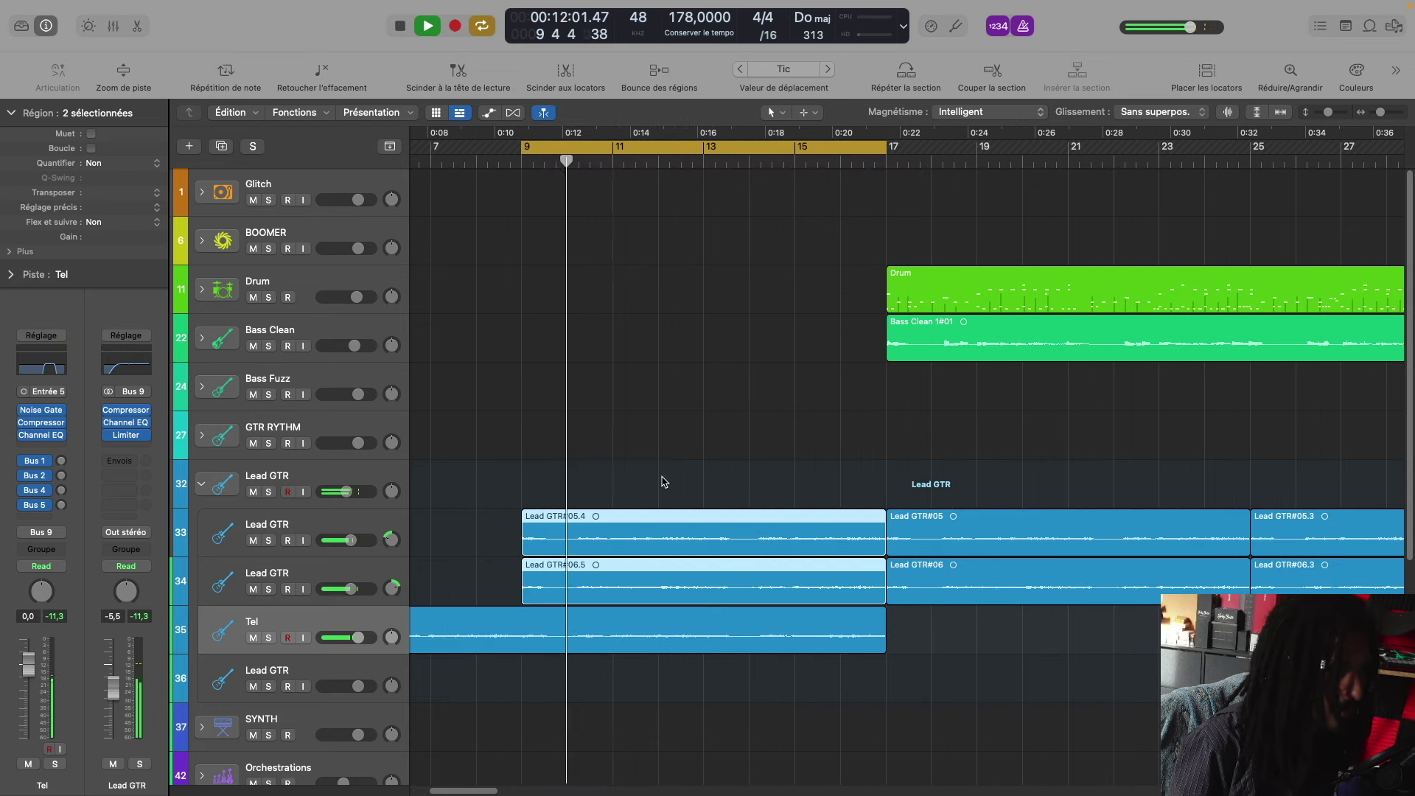
key("space")
key("space")
key("t")
key("i")
left_click(572, 533)
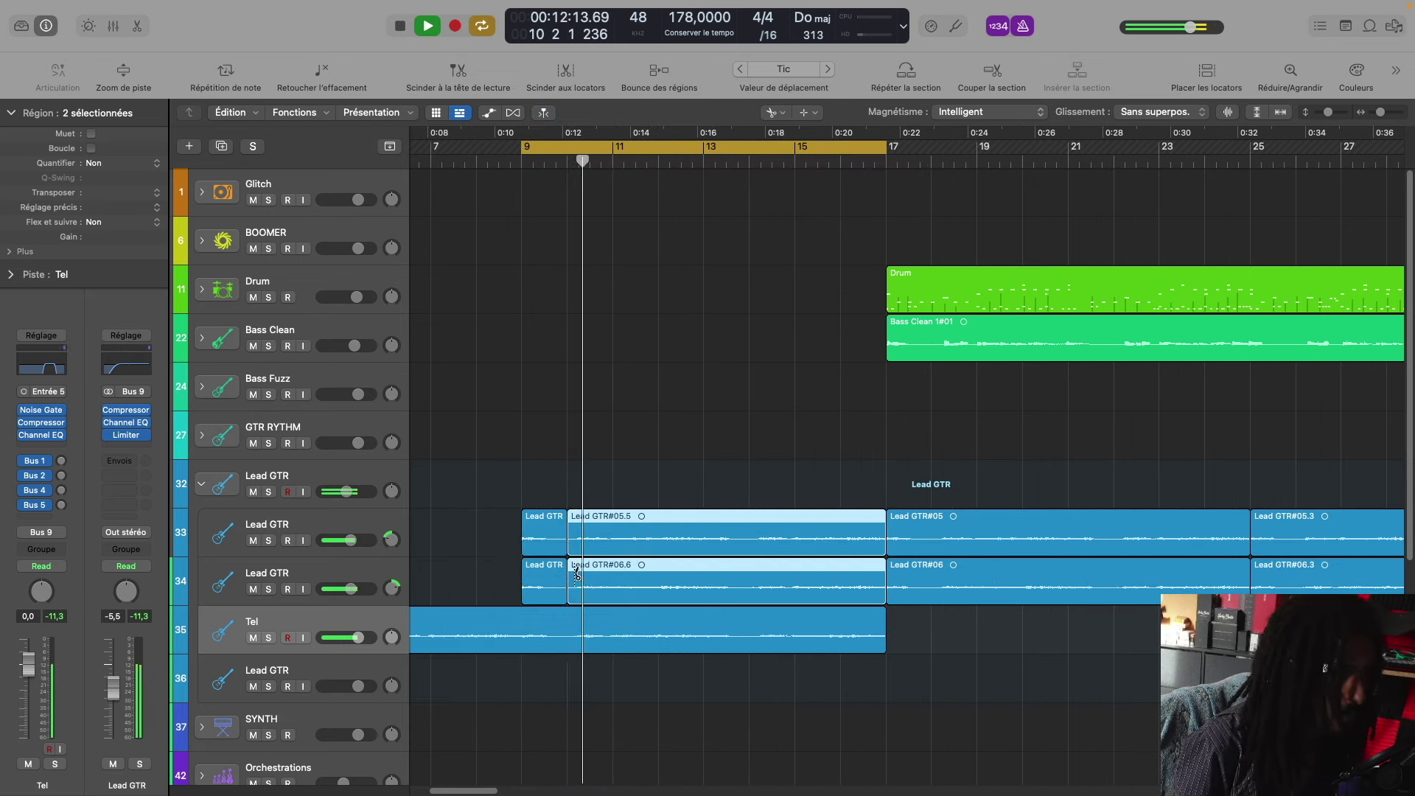
Step: Split both copied lead guitar regions at bar 12, delete the pieces between bars 10 and 12, and replay the cycle
left_click(658, 566)
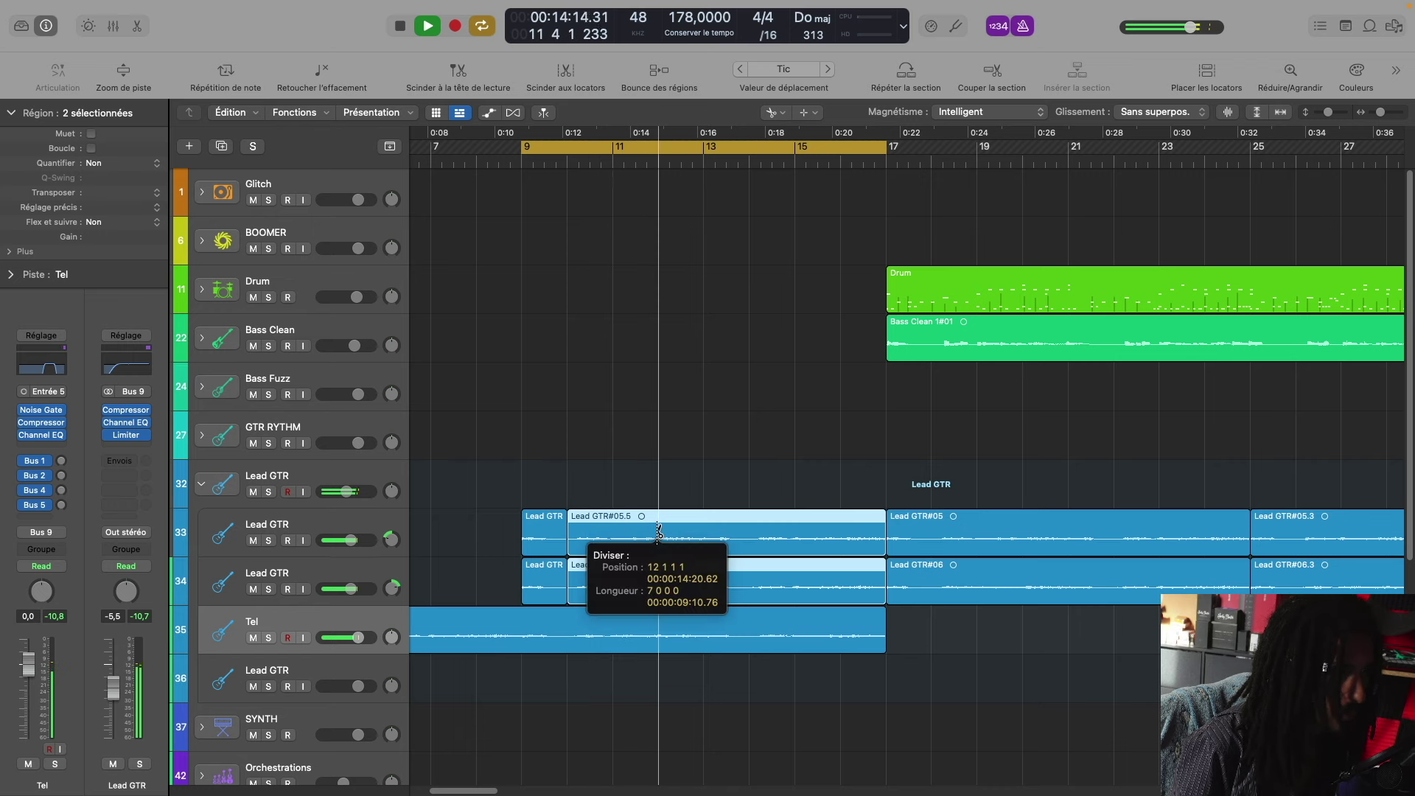
left_click(579, 568)
left_click_drag(587, 418, 616, 587)
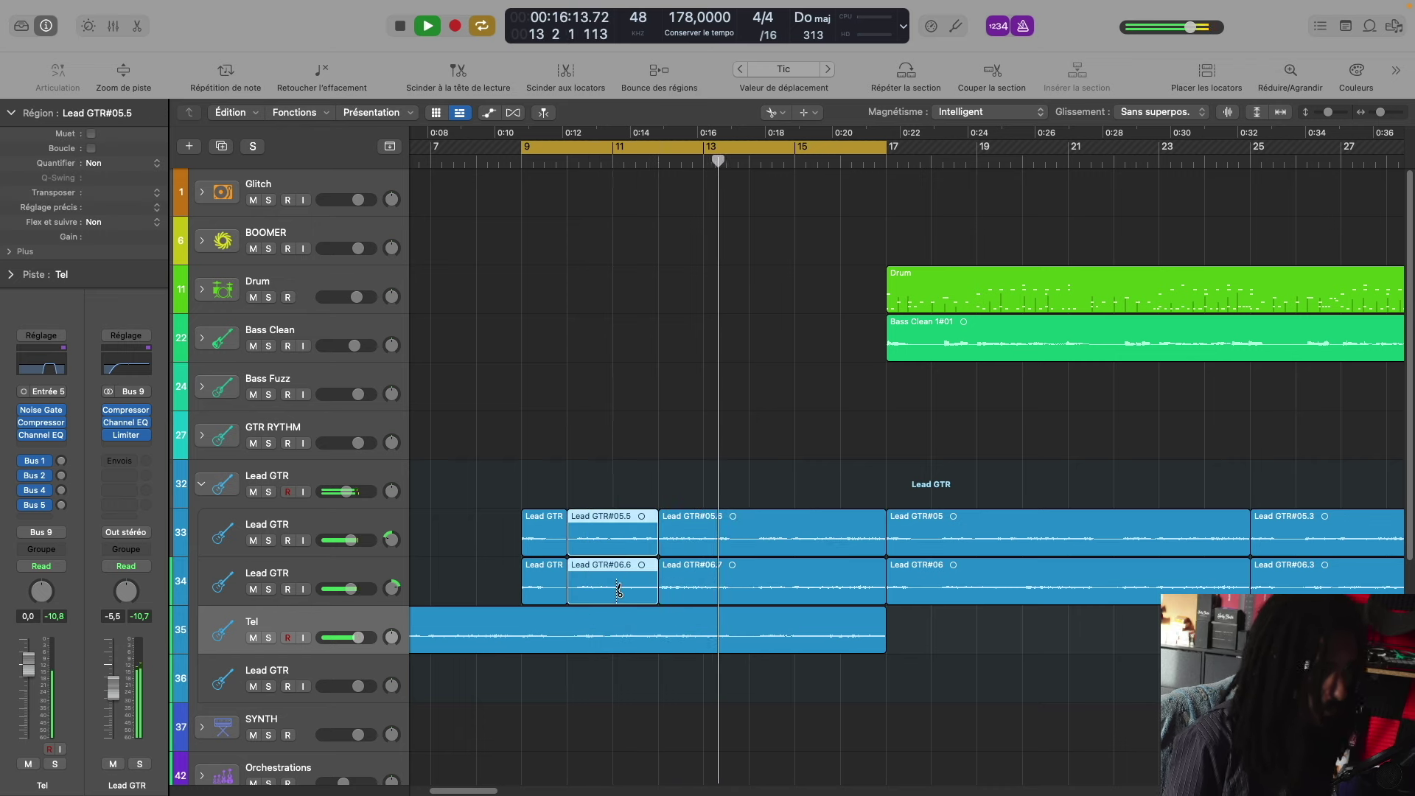
key("Delete")
key("space")
key("space")
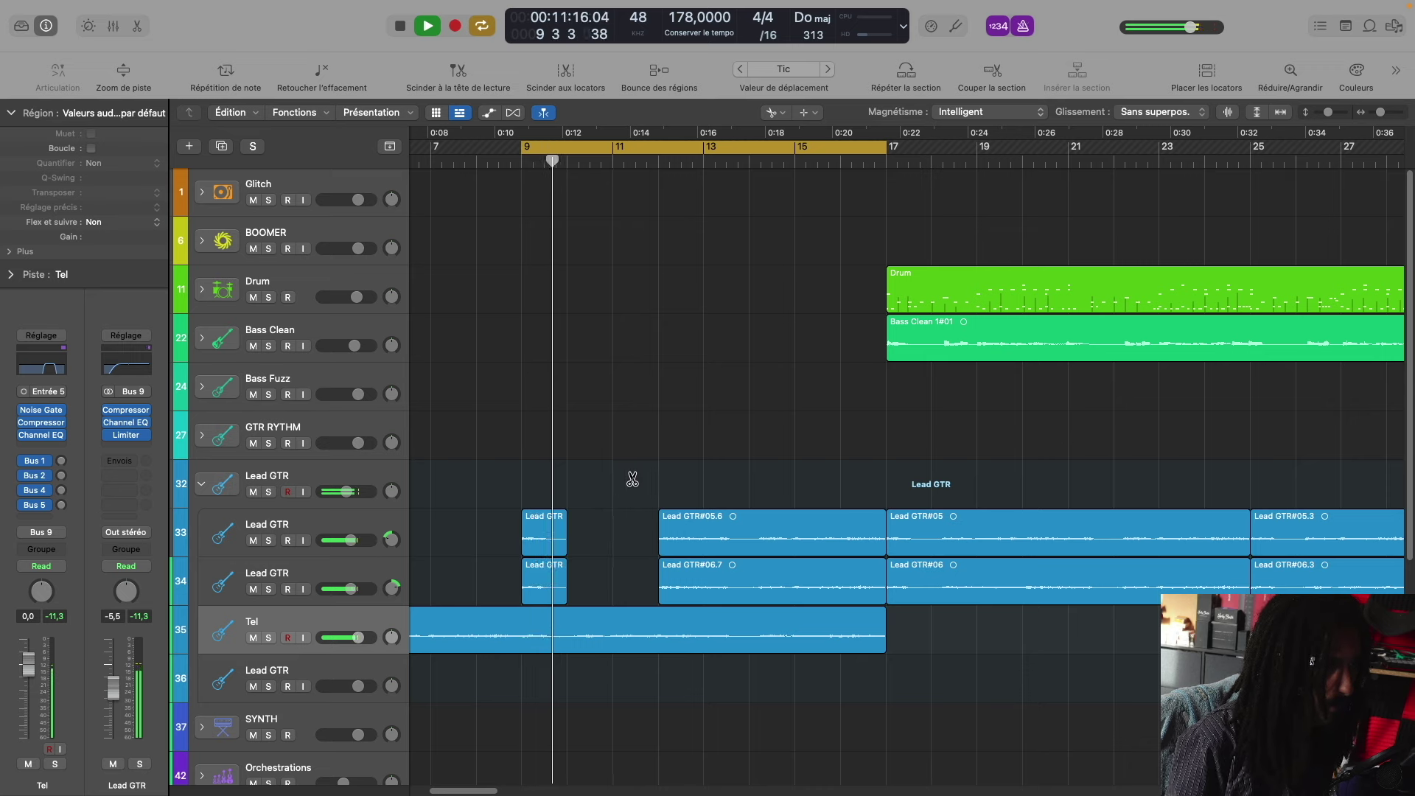
Step: Split the Lead GTR#05.6 and Lead GTR#06.7 regions at bar 14 and replay the cycle
scroll(659, 469, "right", 1)
key("super+Right")
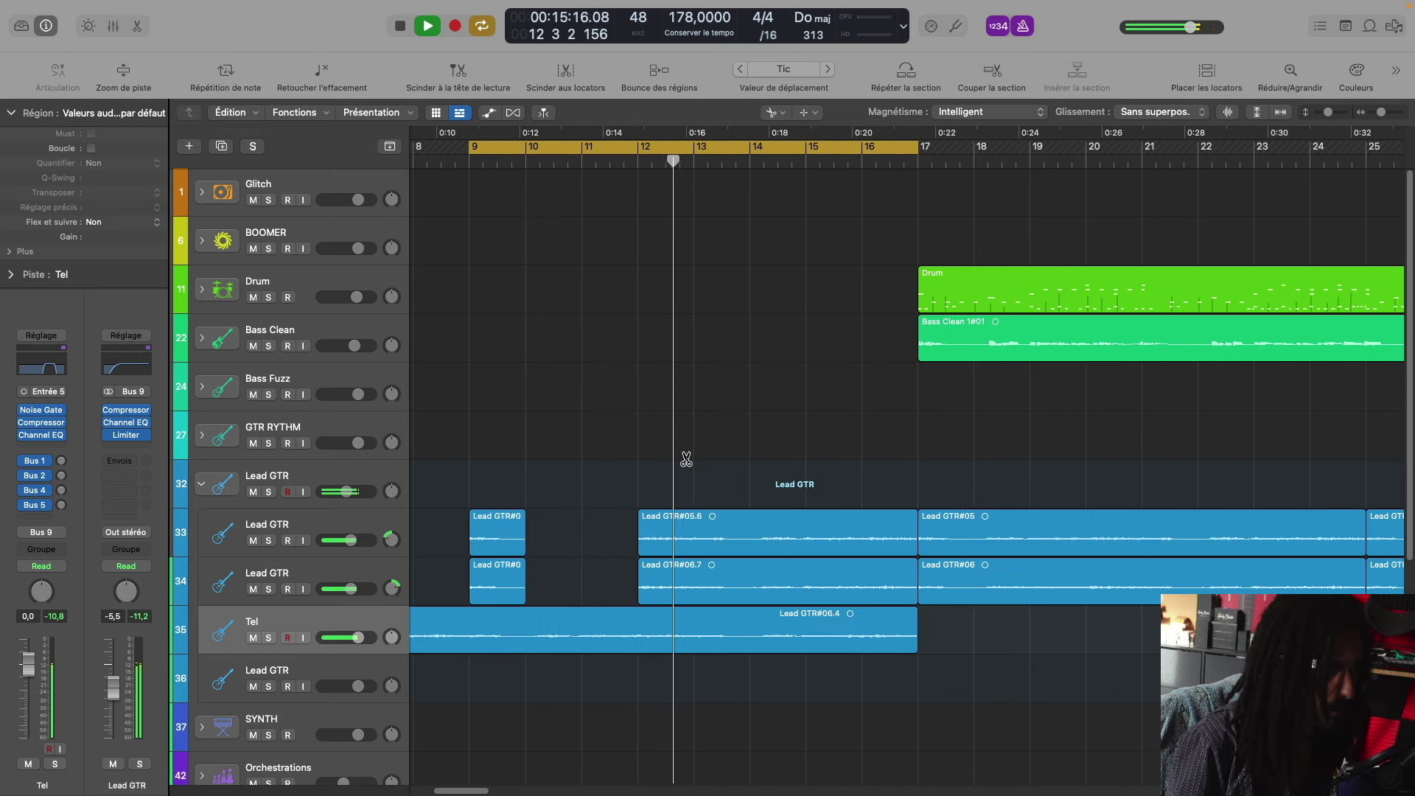
key("super+Down")
left_click(750, 516)
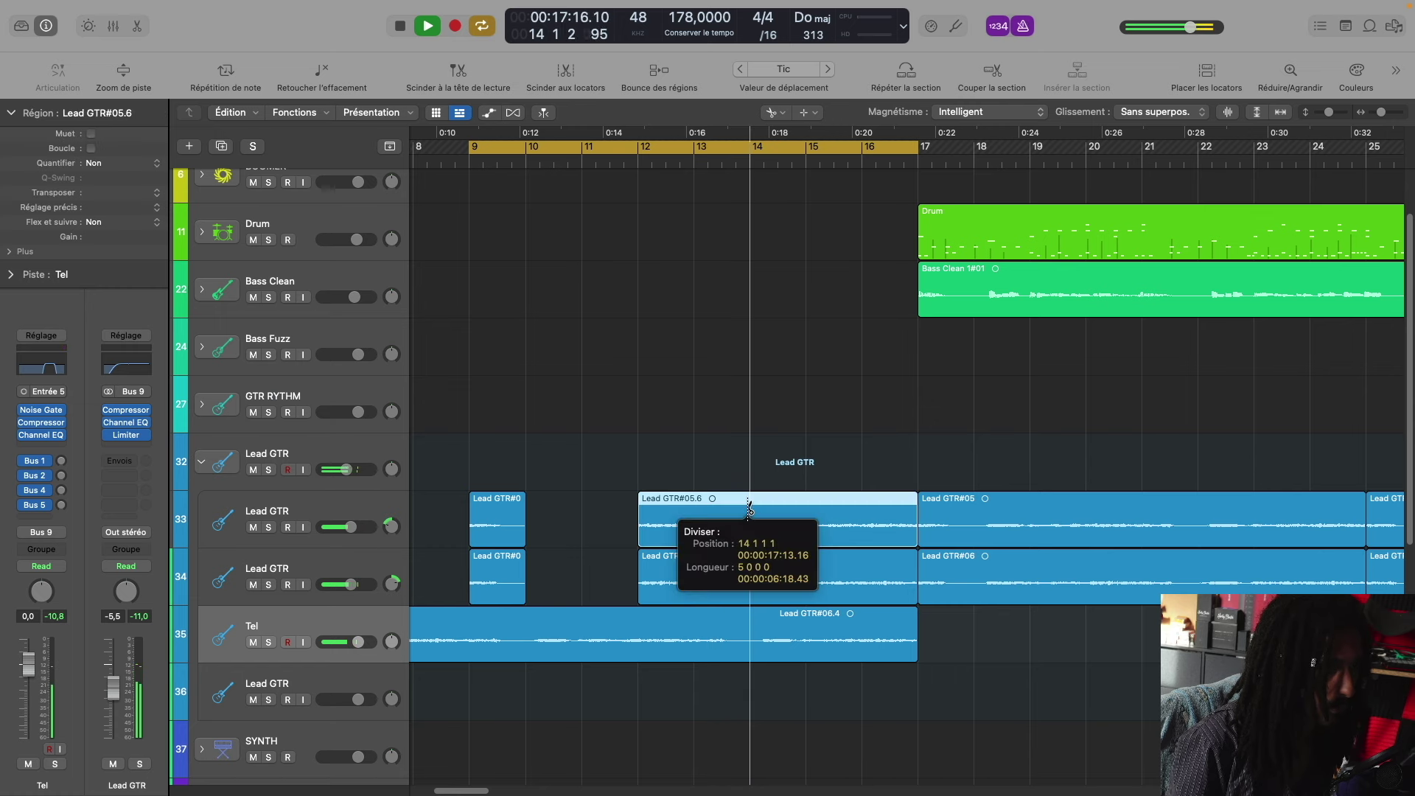
left_click(749, 582)
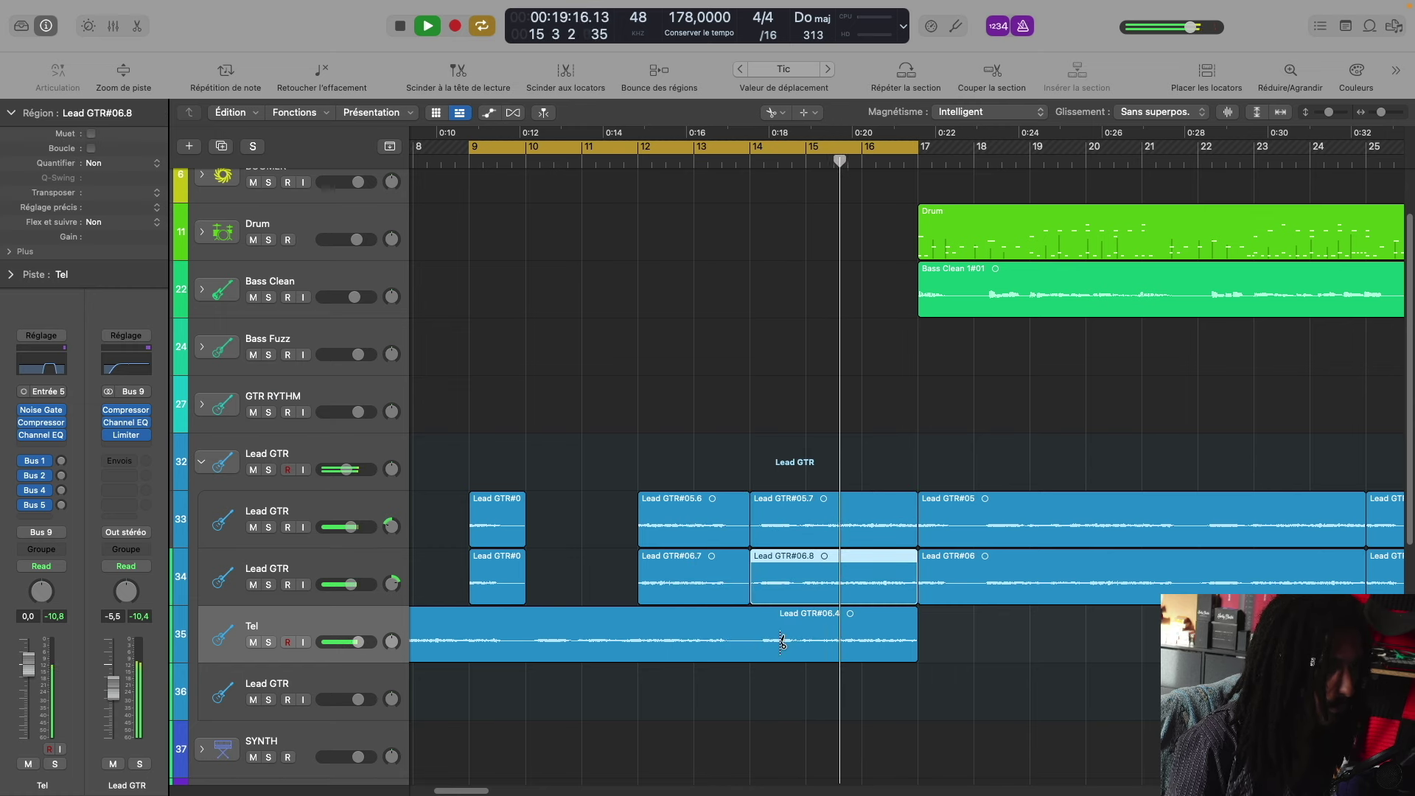
key("space")
key("space")
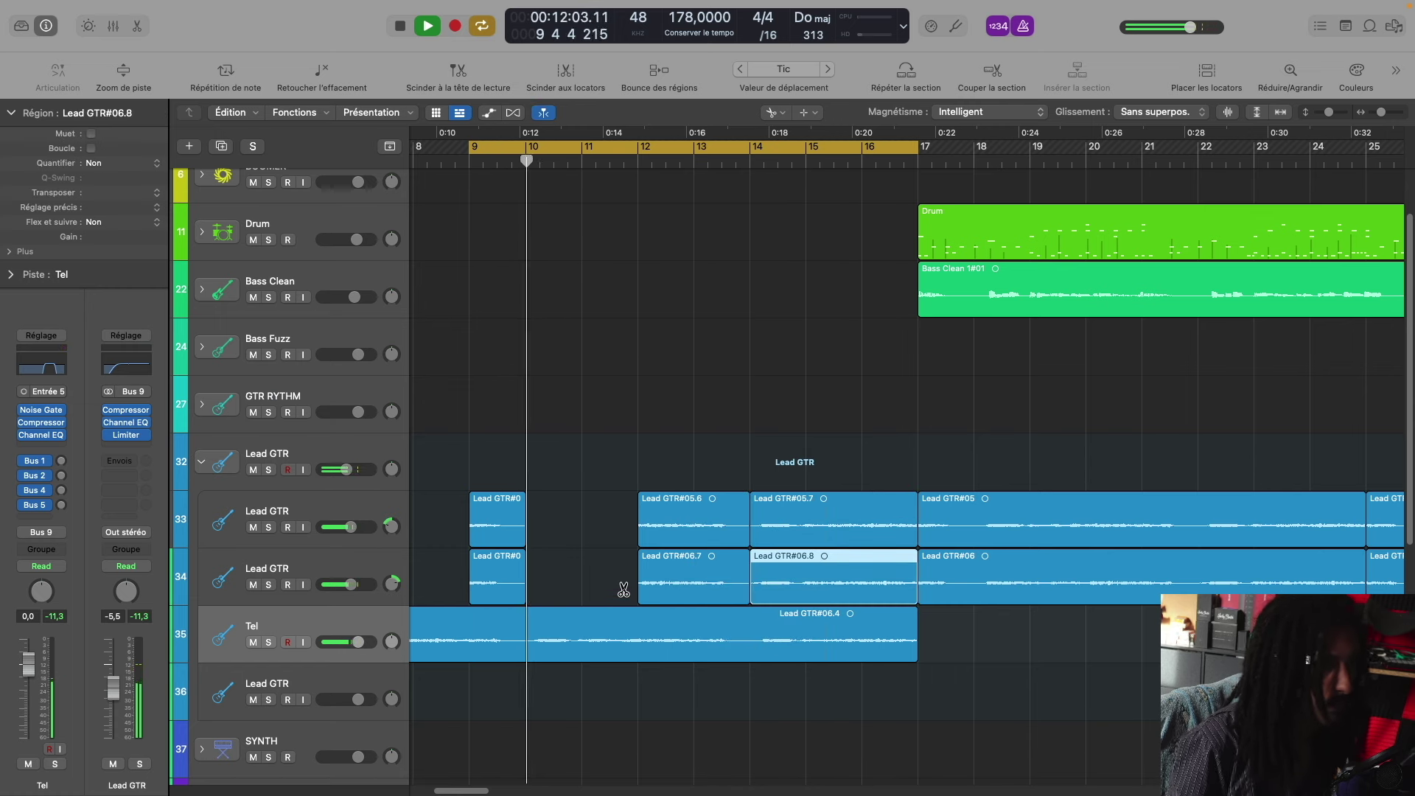
Step: Trim the start of Lead GTR#05.6 and Lead GTR#06.7 to slightly after bar 12, stop playback and turn off cycle mode
scroll(616, 580, "right", 1)
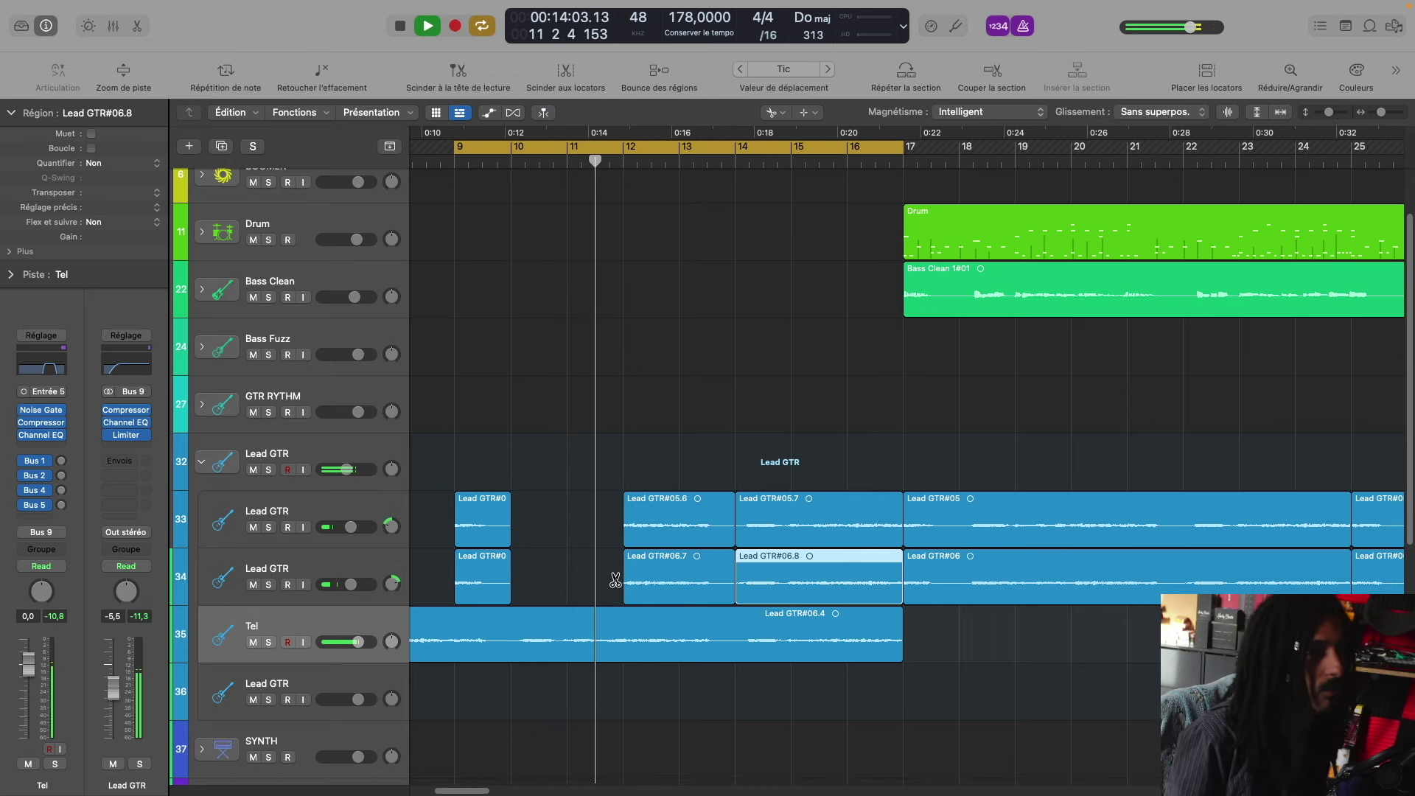
key("super+Right")
left_click_drag(490, 451, 550, 591)
key("space")
left_click(491, 28)
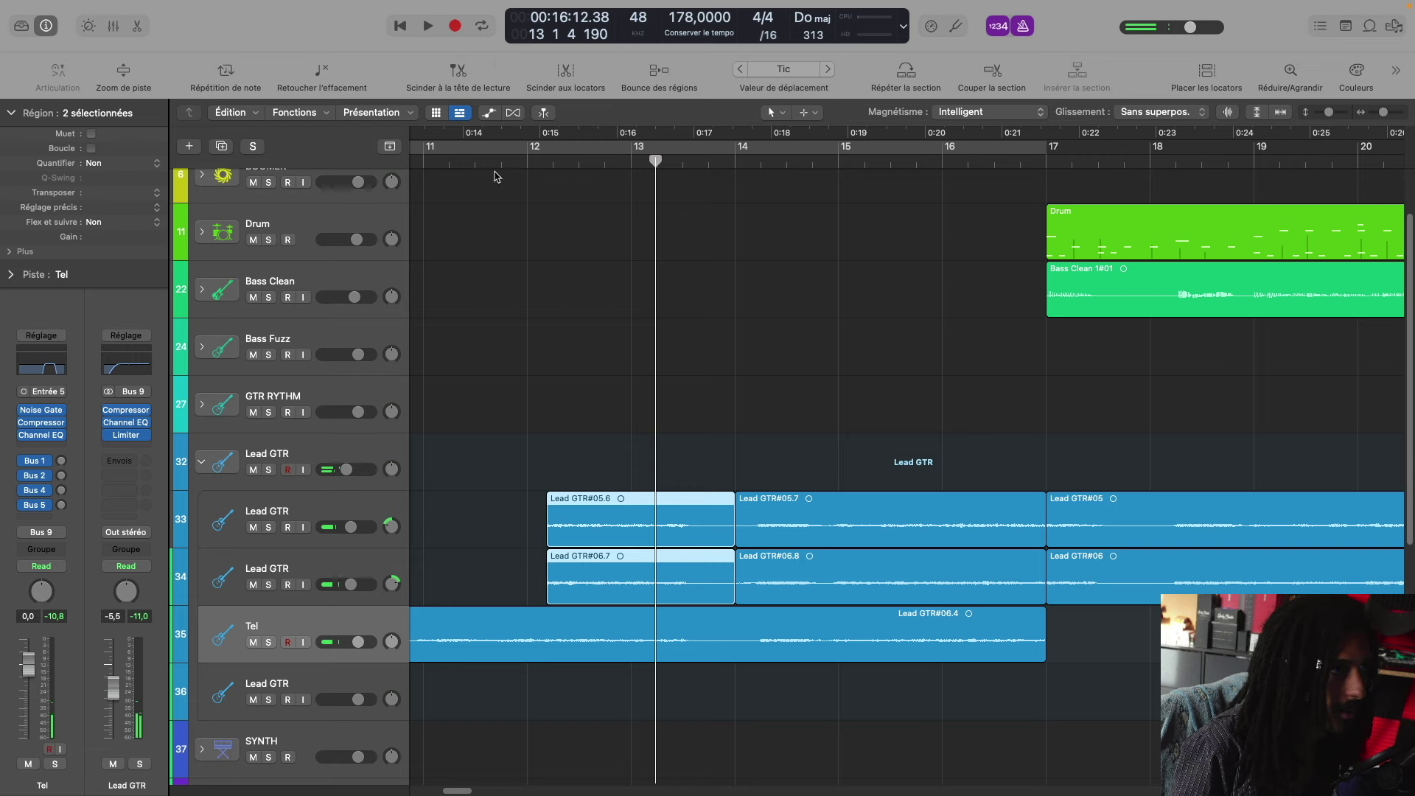
Step: Play from bar 11 and move the start of both trimmed lead guitar regions to 12 1 3
left_click(490, 163)
key("space")
key("space")
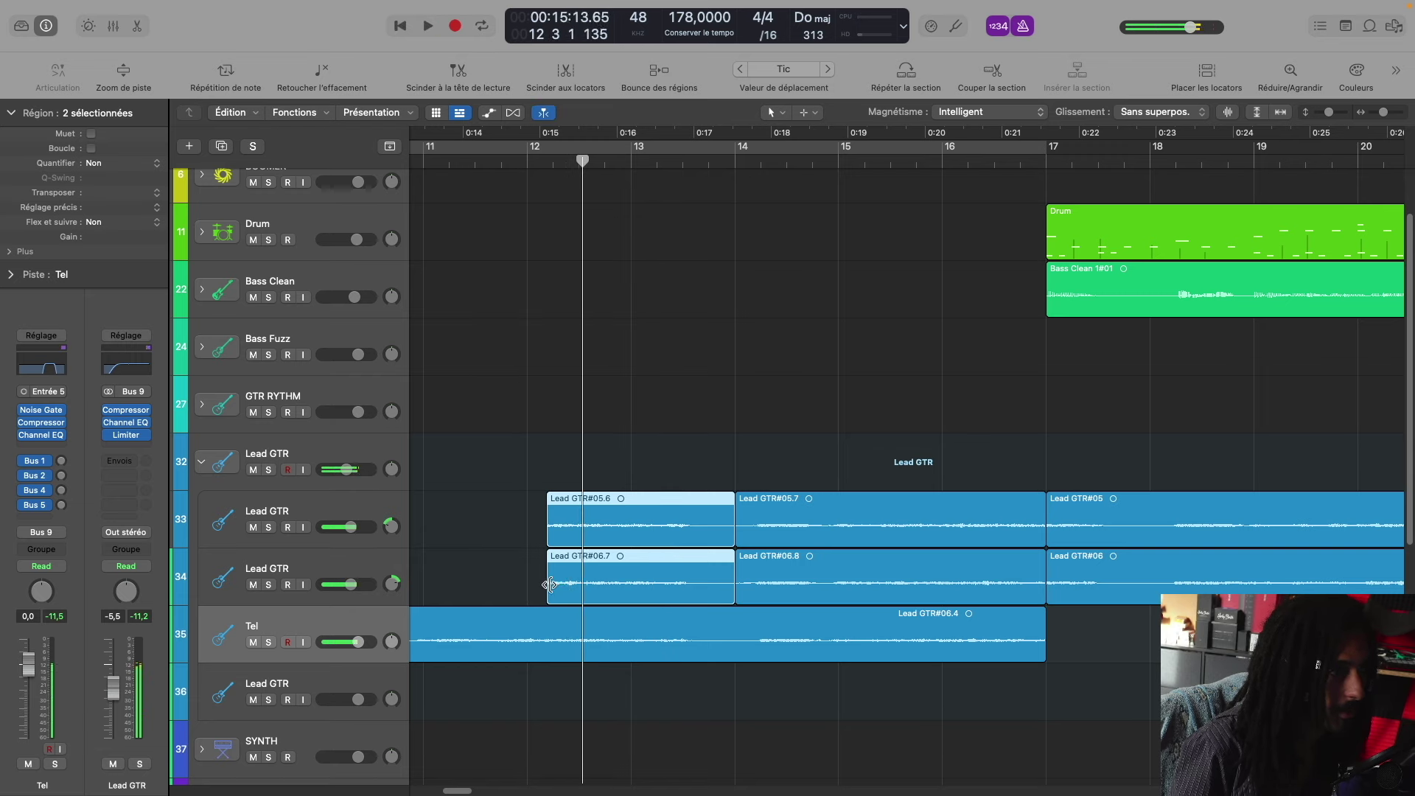
left_click_drag(548, 583, 542, 583)
Step: Add a short fade-in to the start of Lead GTR#05.6 and Lead GTR#06.7 with the Fade tool
key("z")
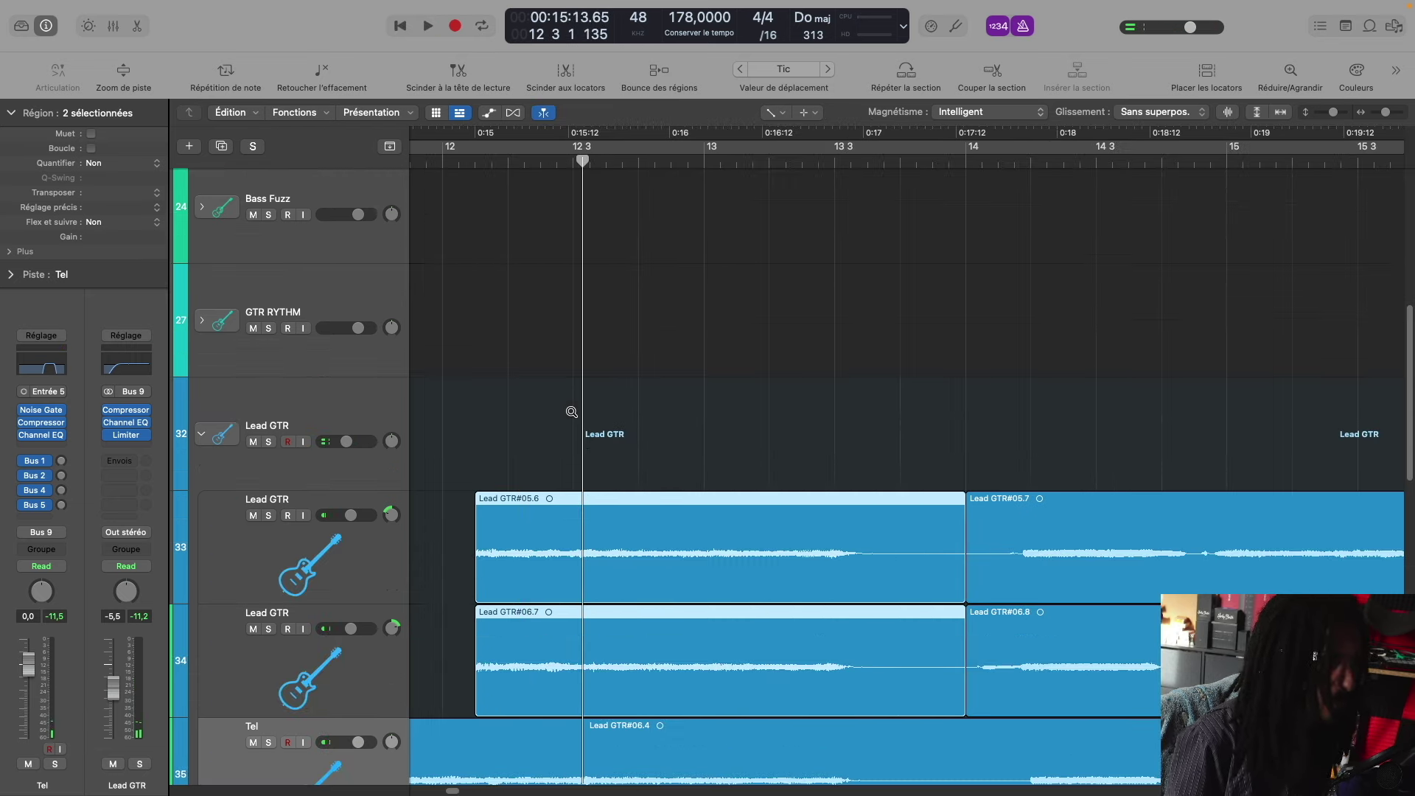
scroll(571, 475, "up", 5)
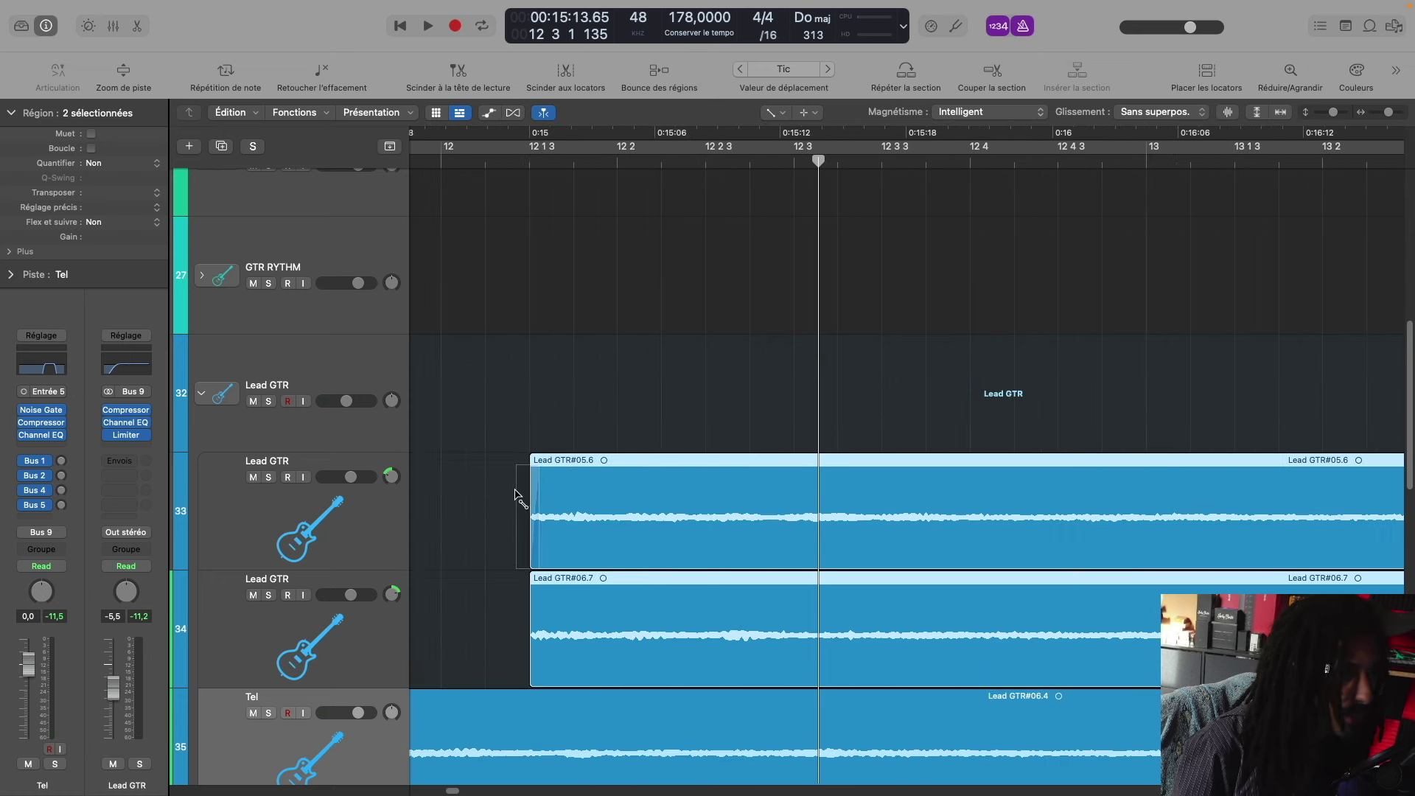
left_click_drag(539, 495, 514, 494)
scroll(583, 328, "down", 4)
scroll(583, 330, "down", 2)
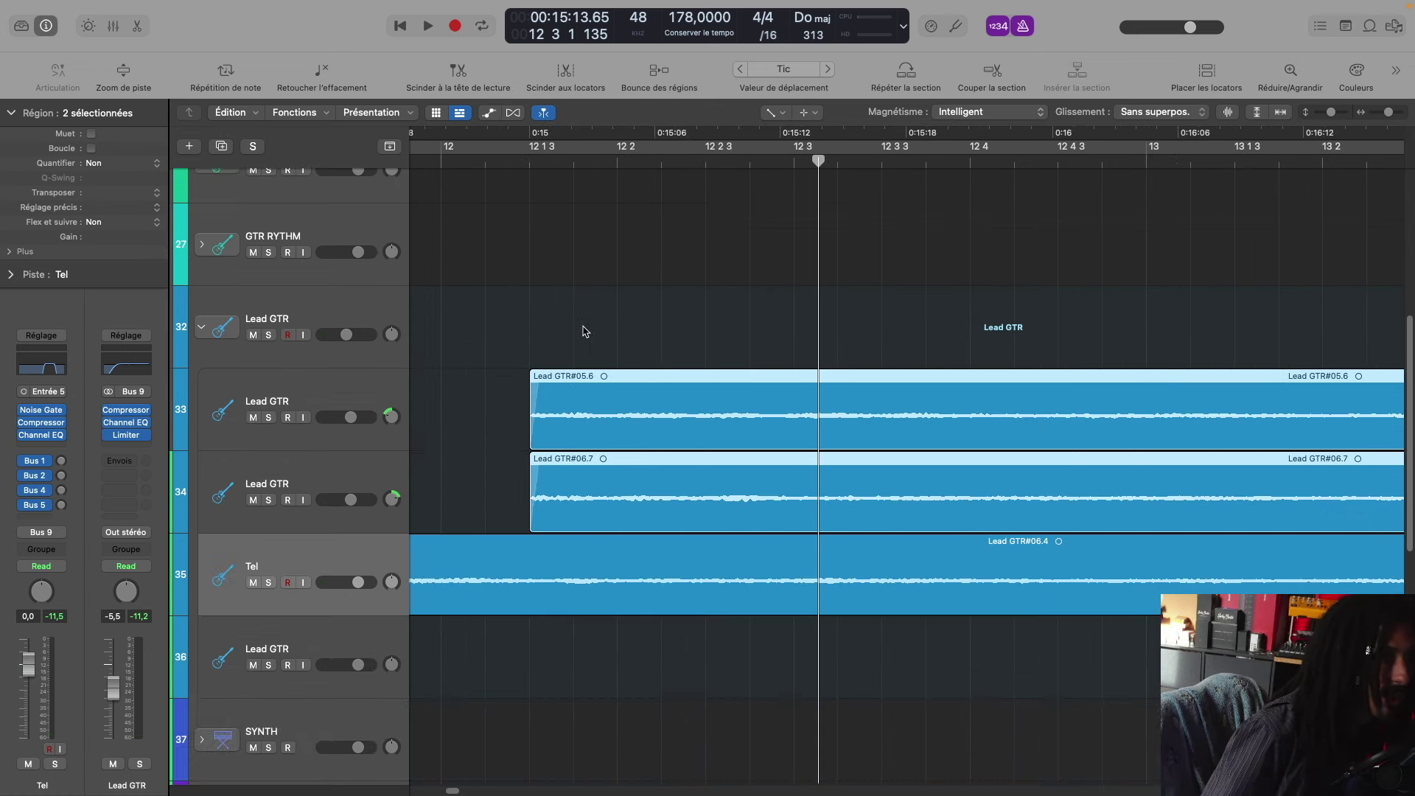
key("super+Down")
left_click(774, 113)
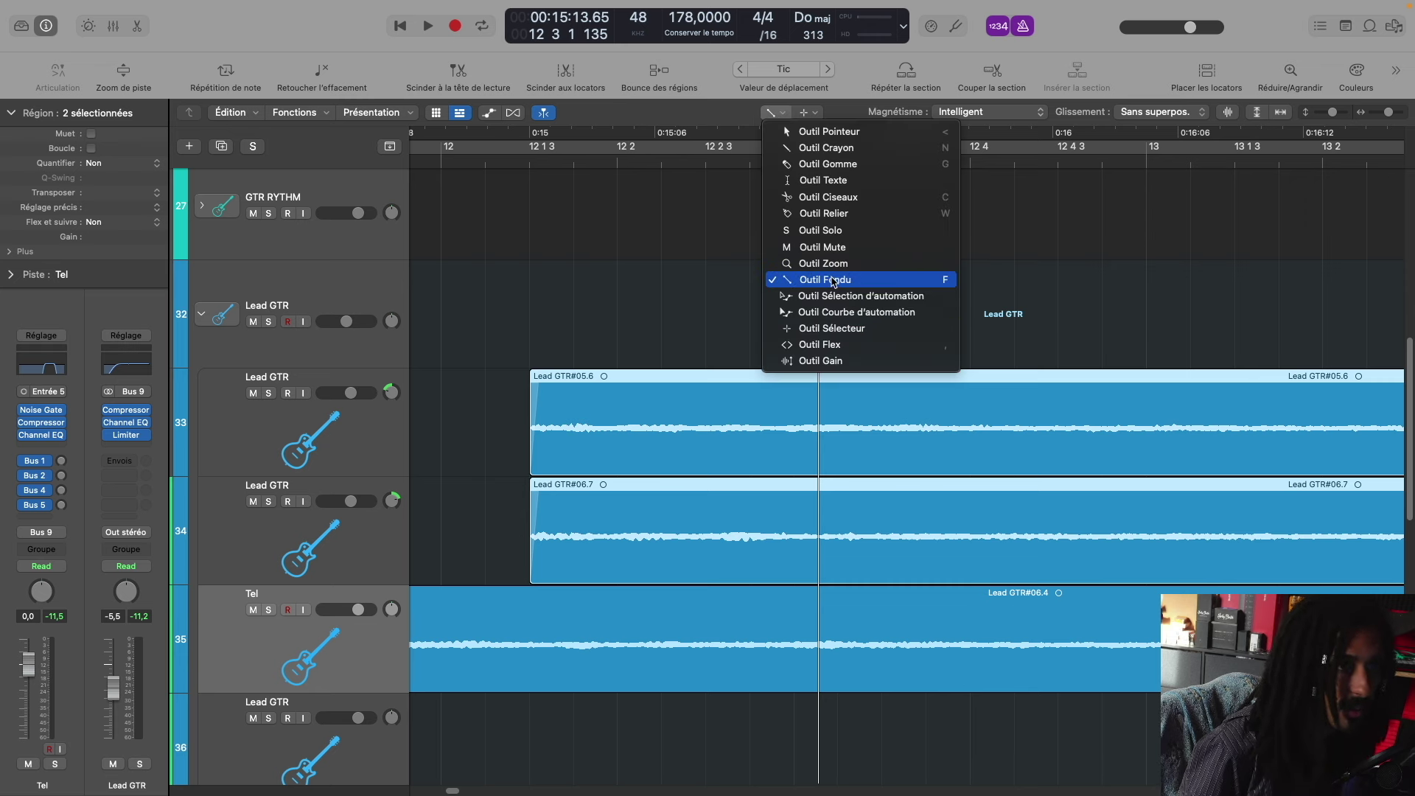
left_click(951, 279)
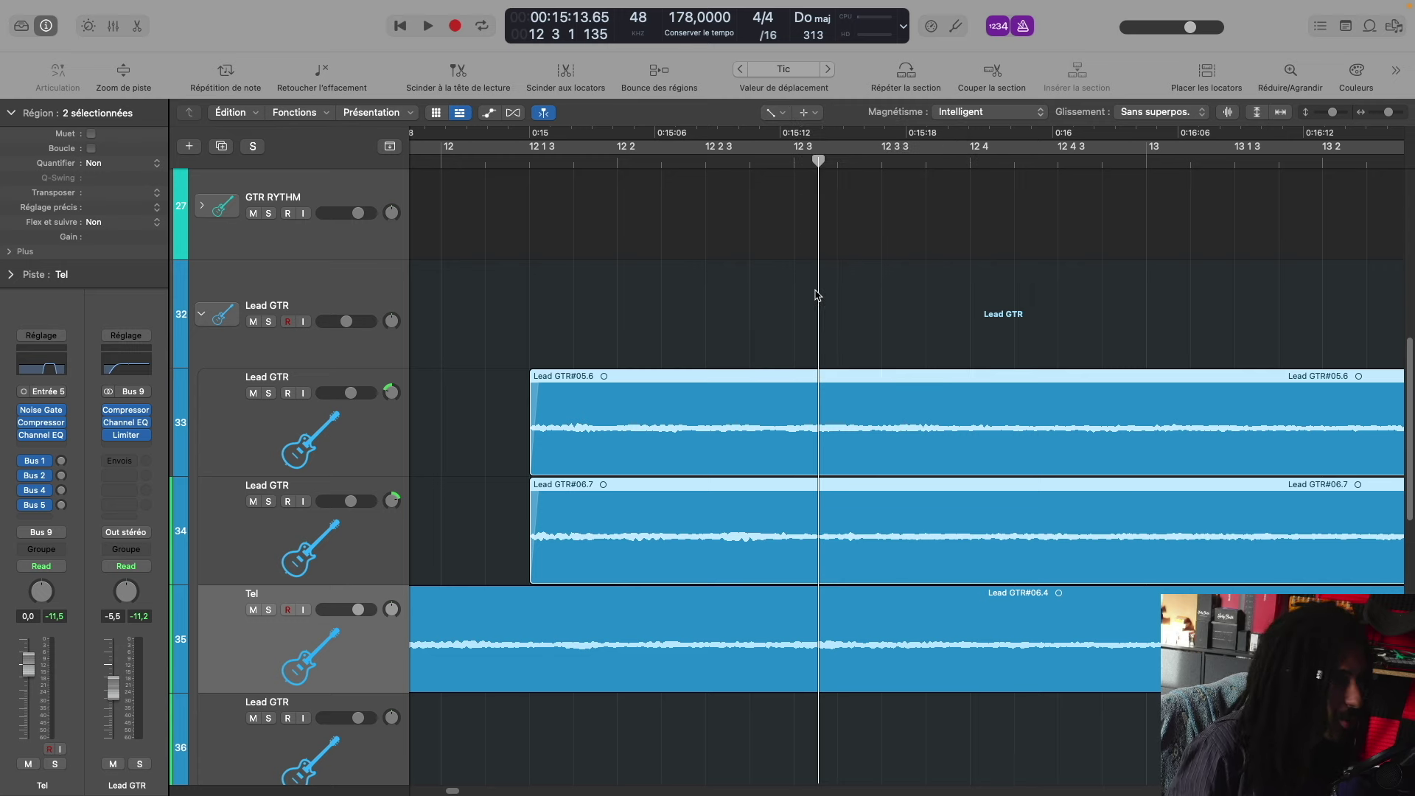
Step: Play the faded lead guitar entry from bar 12 and split both regions in the silence near 13 3 3
left_click(505, 147)
key("space")
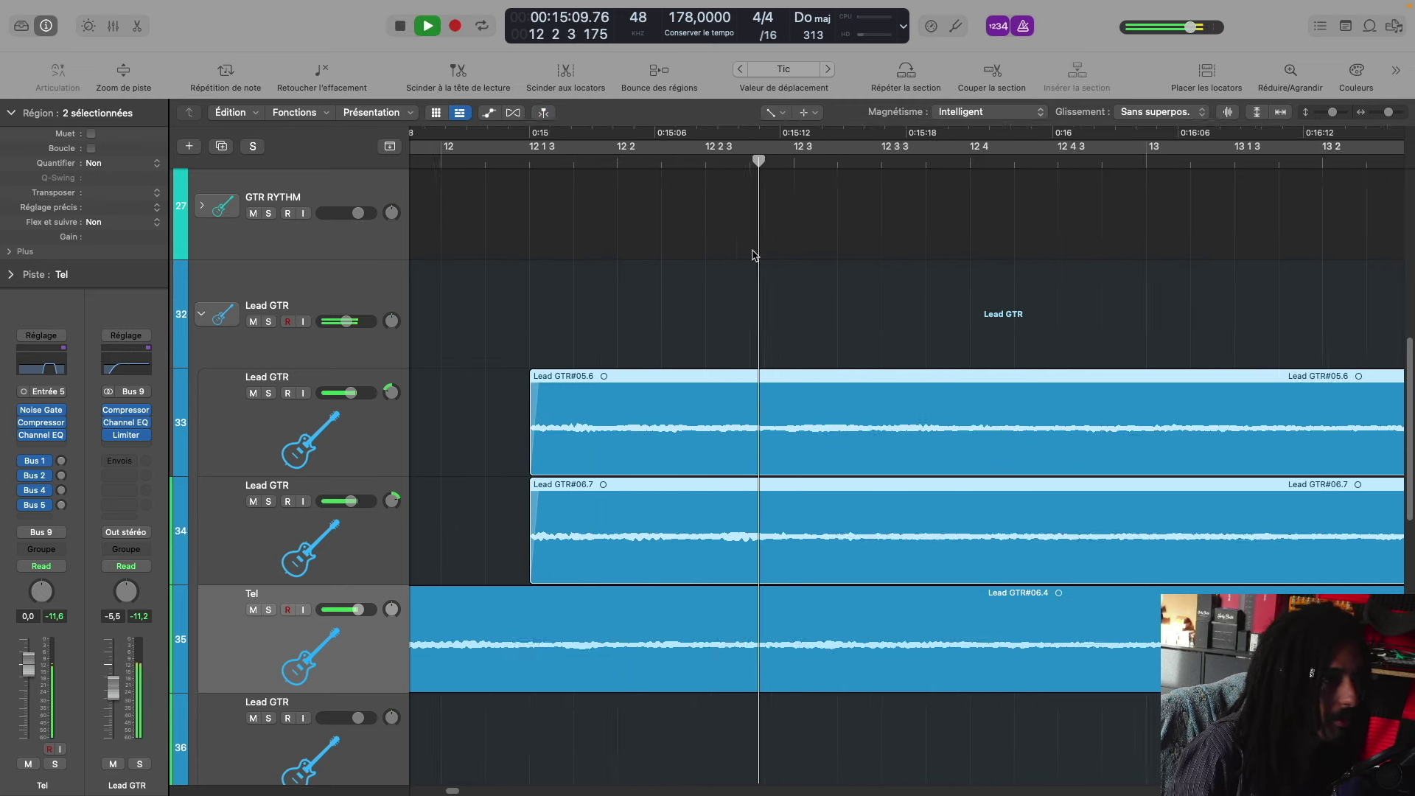
key("space")
key("t")
key("i")
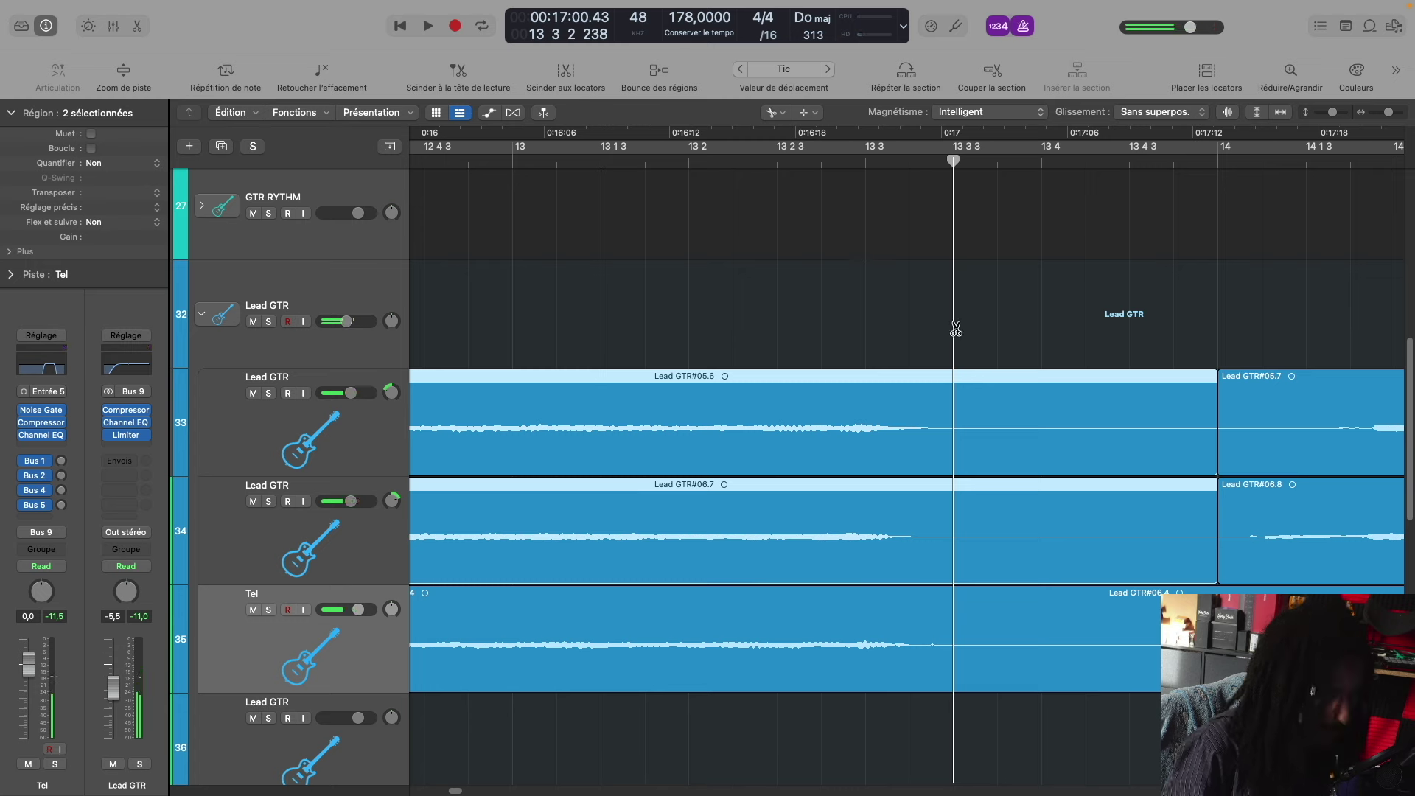
left_click(962, 395)
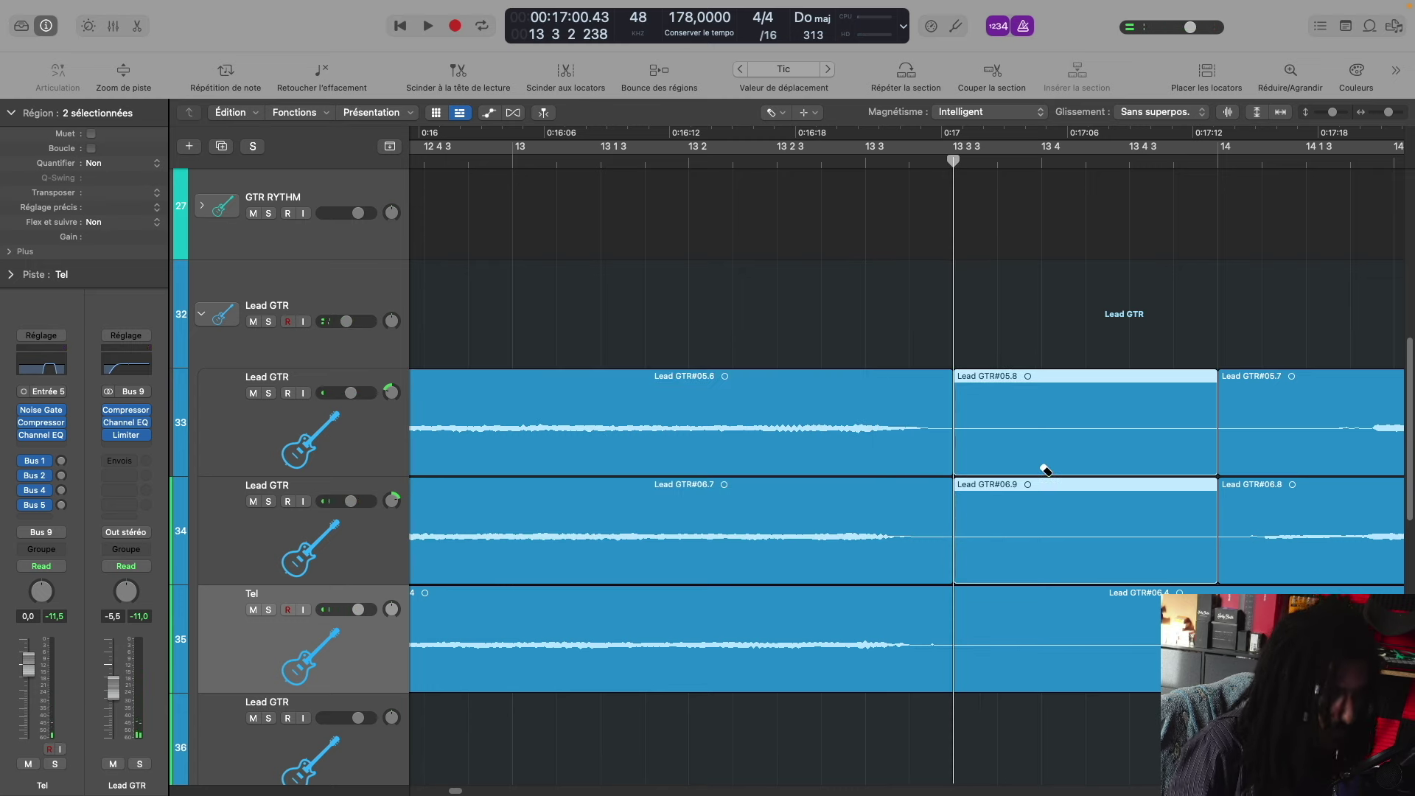
Step: Erase the silent lead guitar regions Lead GTR#05.8 and Lead GTR#06.9 between 13 3 3 and bar 14
left_click(1043, 469)
key("super+Left")
key("super+Left")
key("super+Left")
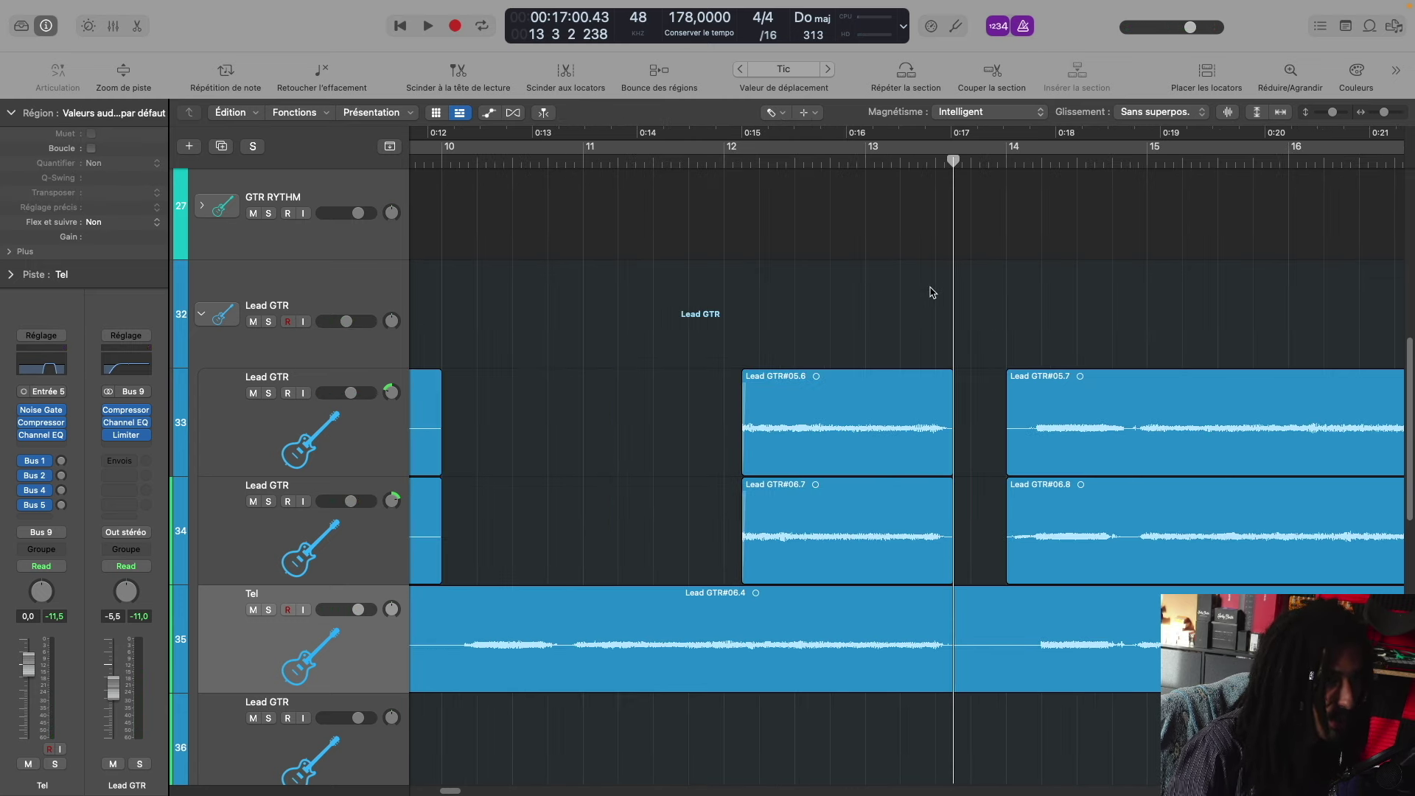
Step: Play the chopped lead guitar entries from bar 12 and stop just after bar 15
key("super+Down")
key("super+Down")
left_click(730, 163)
key("space")
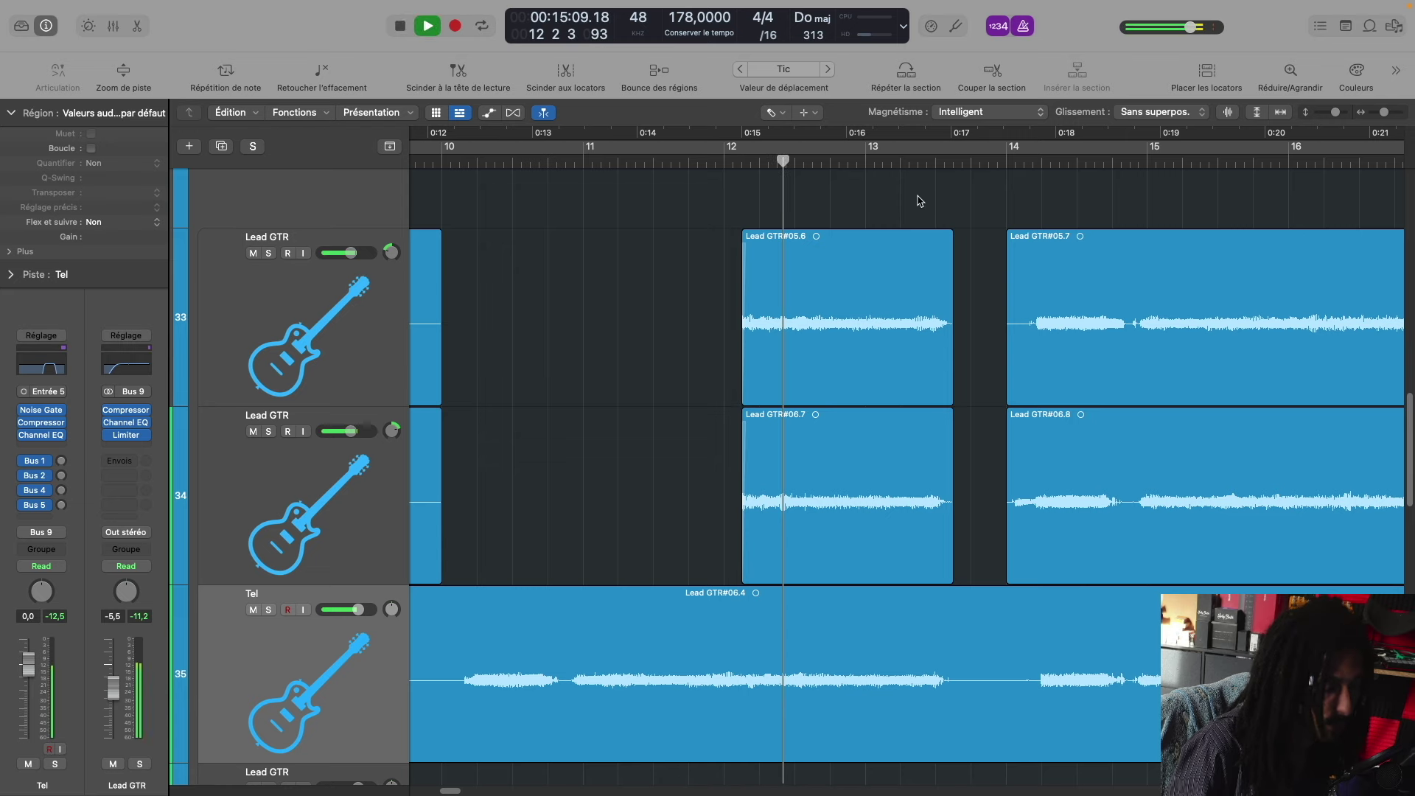
scroll(919, 211, "right", 5)
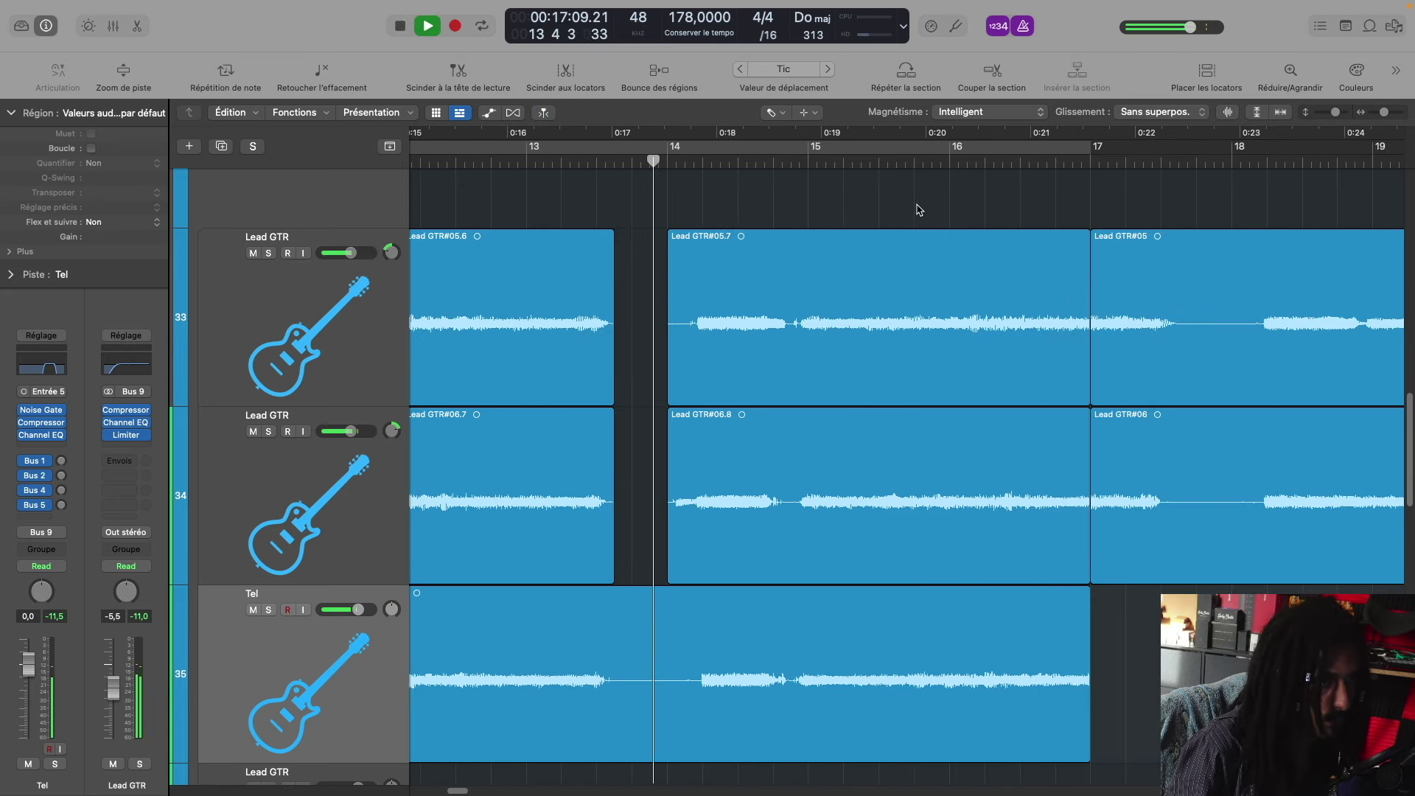
key("super+Right")
key("space")
Step: Set a cycle range from bar 14 to 15, play it, and split Lead GTR#05.7 and Lead GTR#06.8 at bar 15
key("t")
key("i")
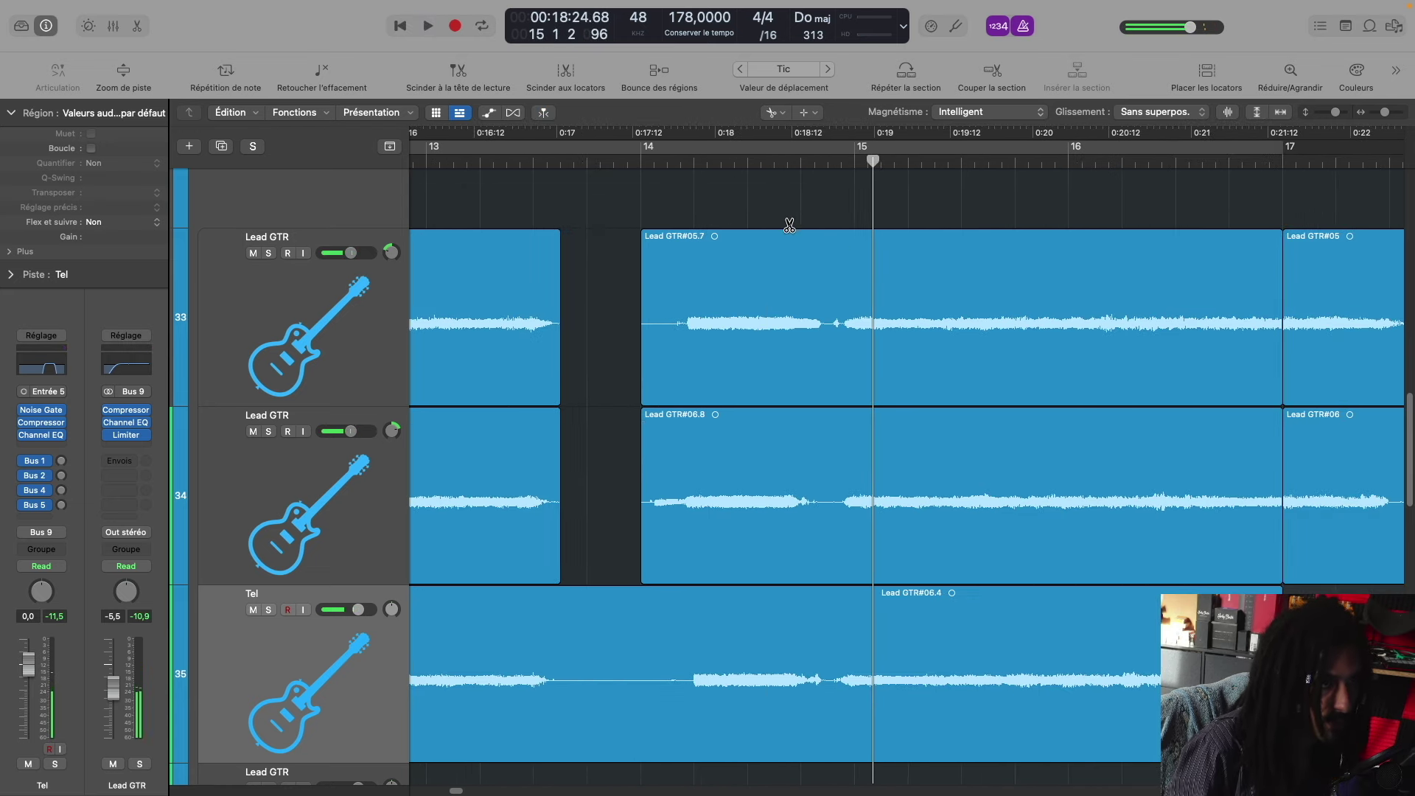
left_click_drag(643, 145, 854, 151)
key("space")
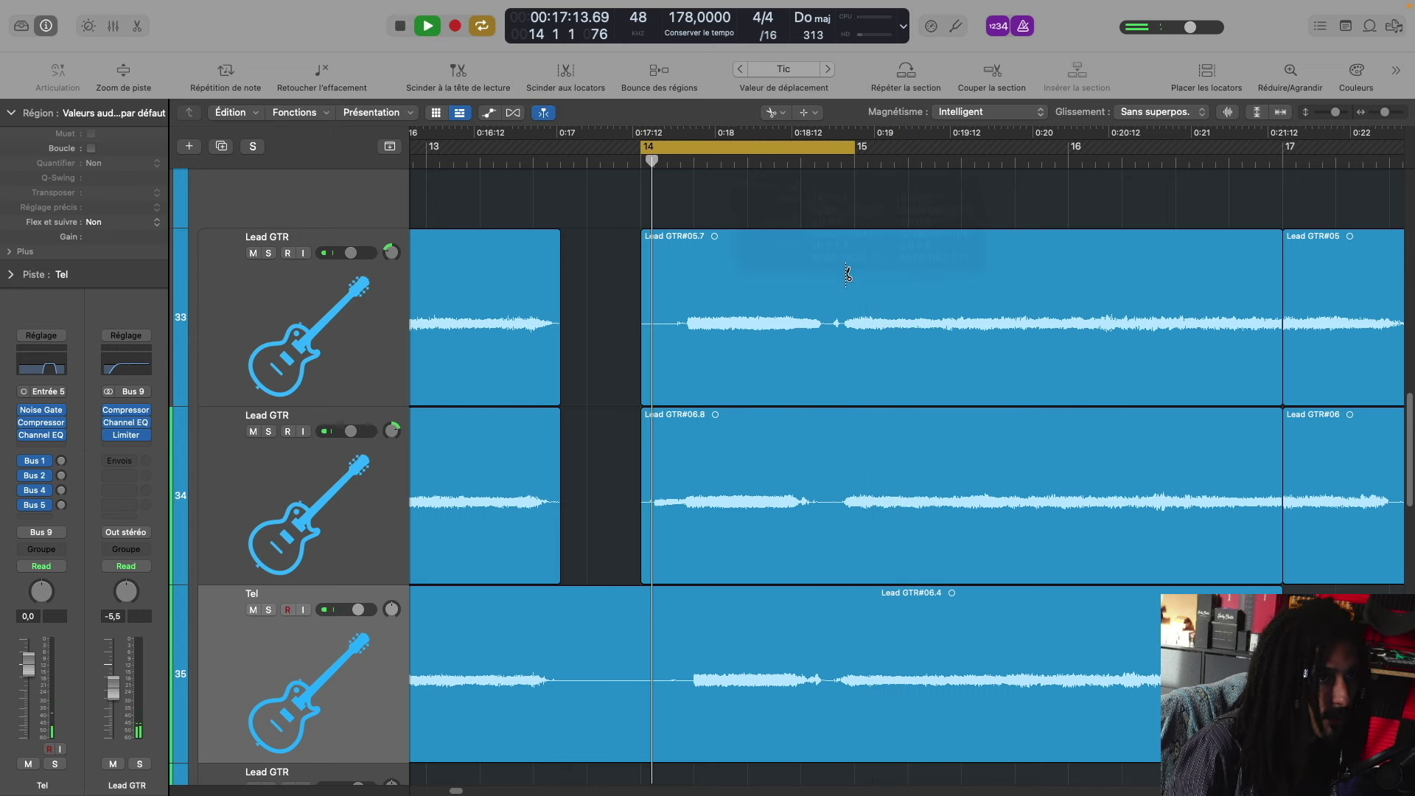
left_click(850, 271)
left_click(855, 457)
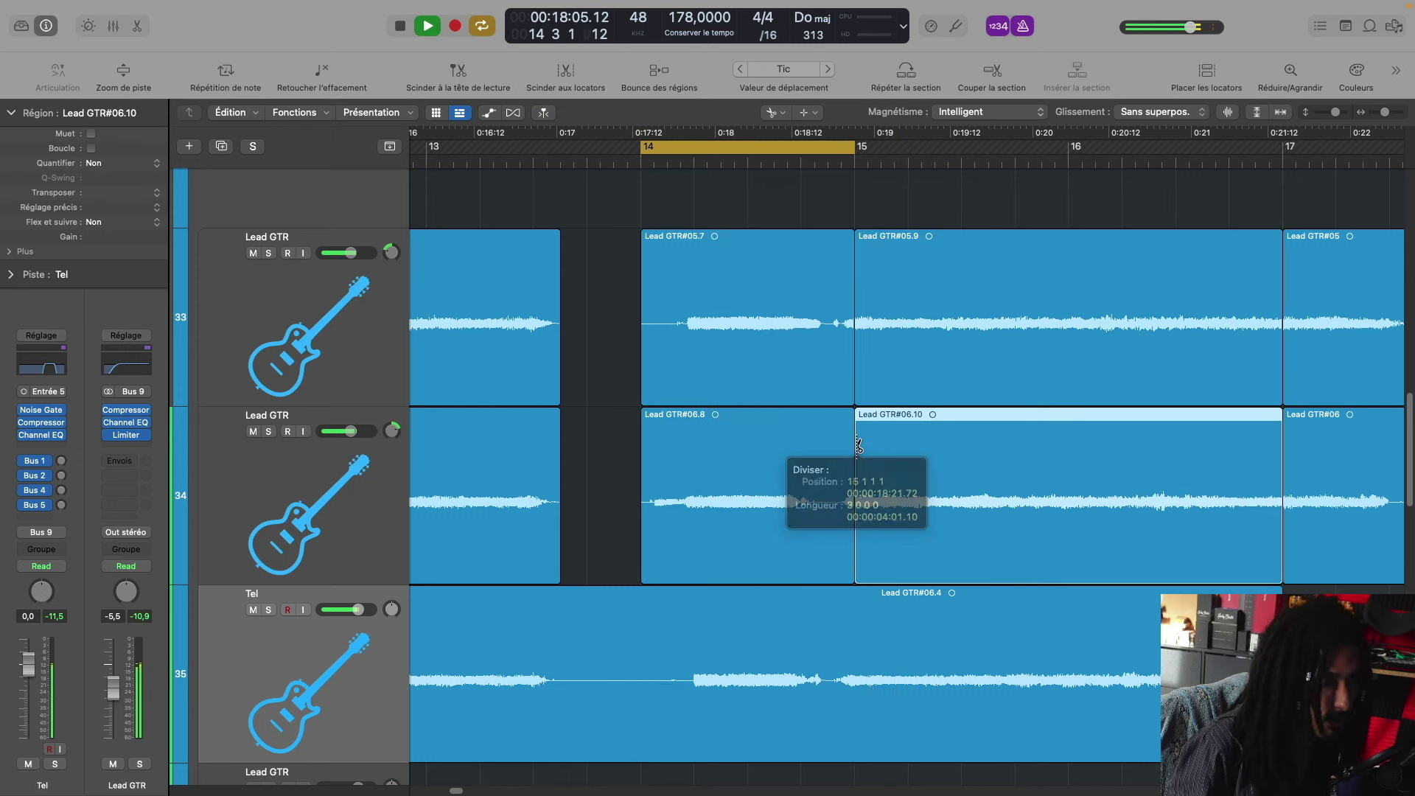
Step: Delete both lead guitar pieces between bars 14 and 15 and turn off cycle mode
key("t")
key("t")
left_click(749, 373)
key("Delete")
left_click(754, 438)
key("Delete")
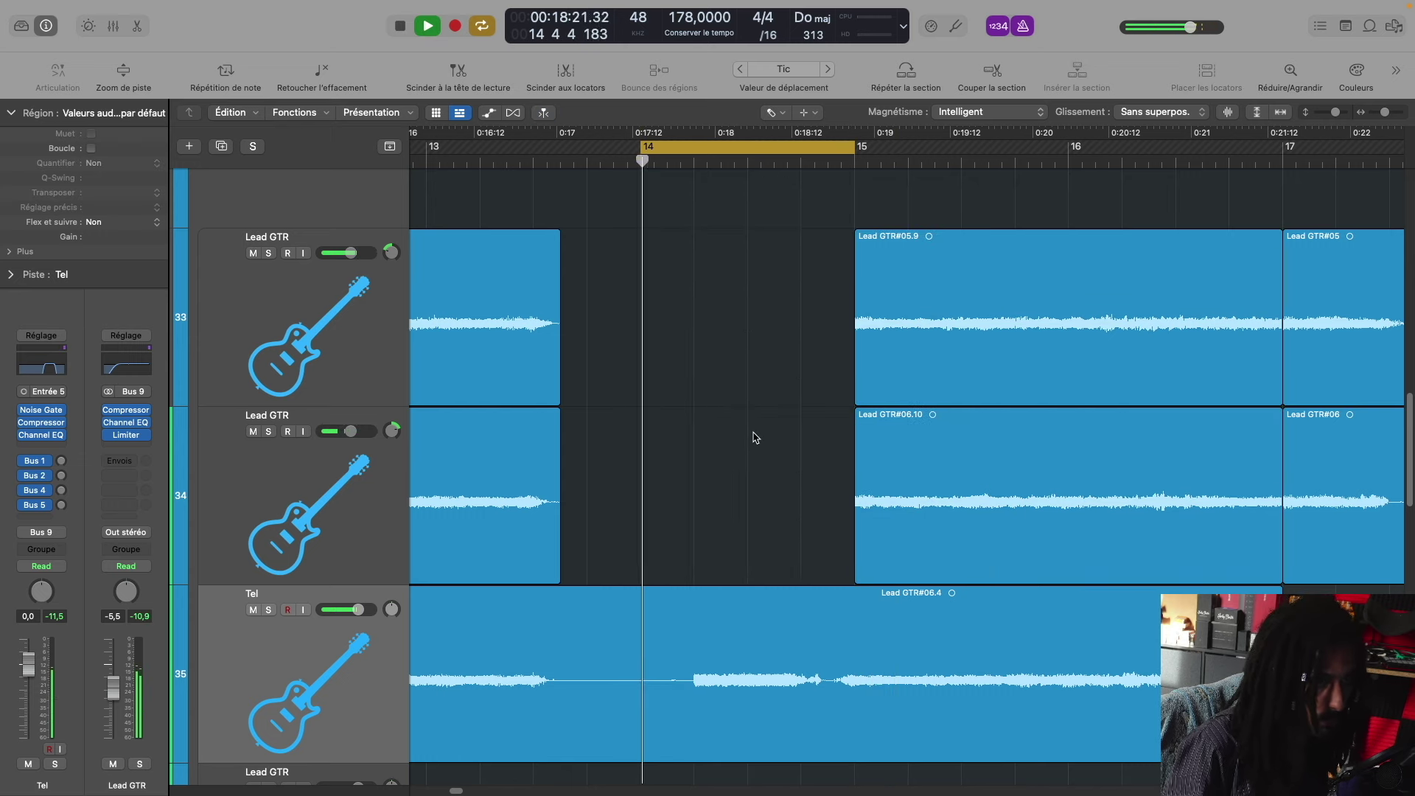
key("c")
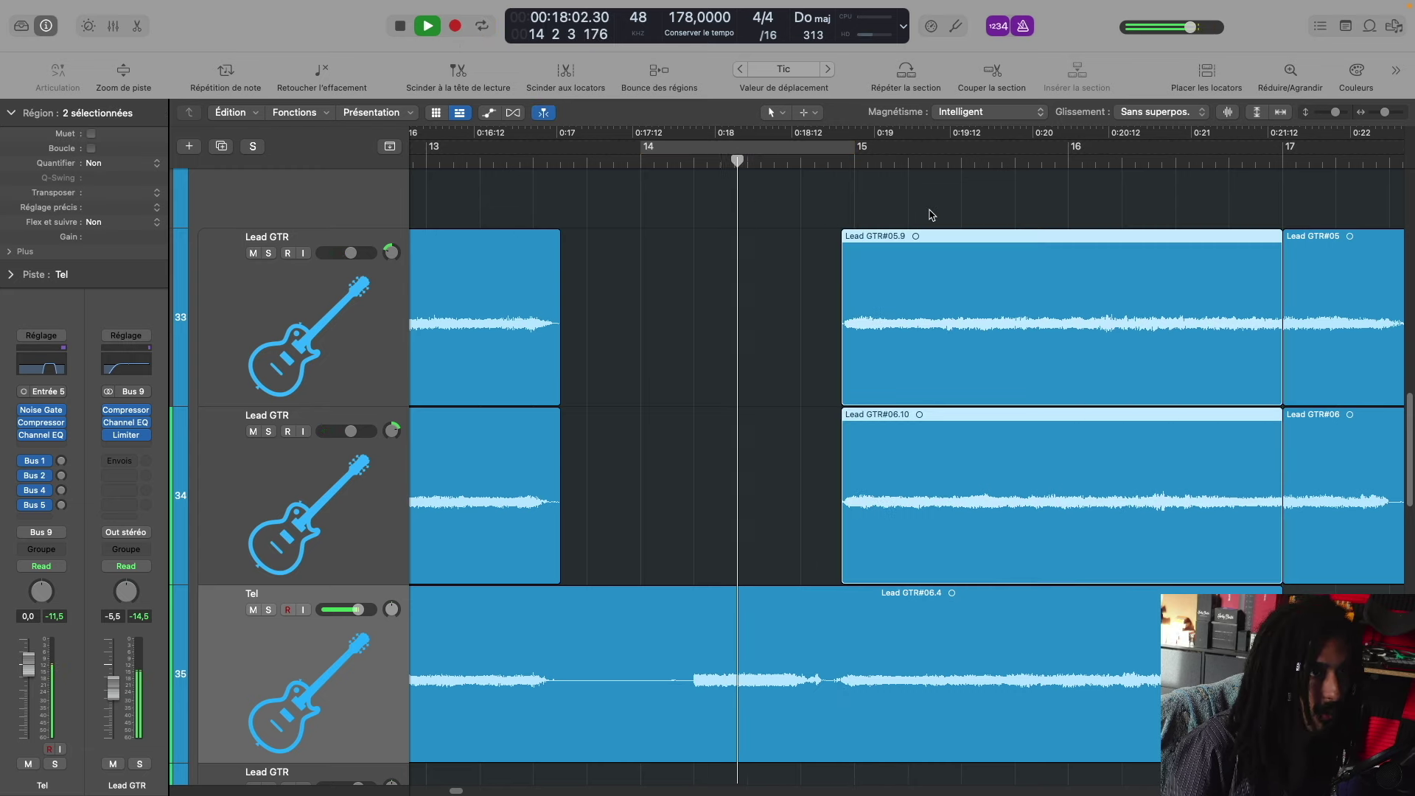
Step: Play on through the section after bar 17 and split the Bass Clean 1#01 region at bars 19 and 21
scroll(932, 212, "left", 5)
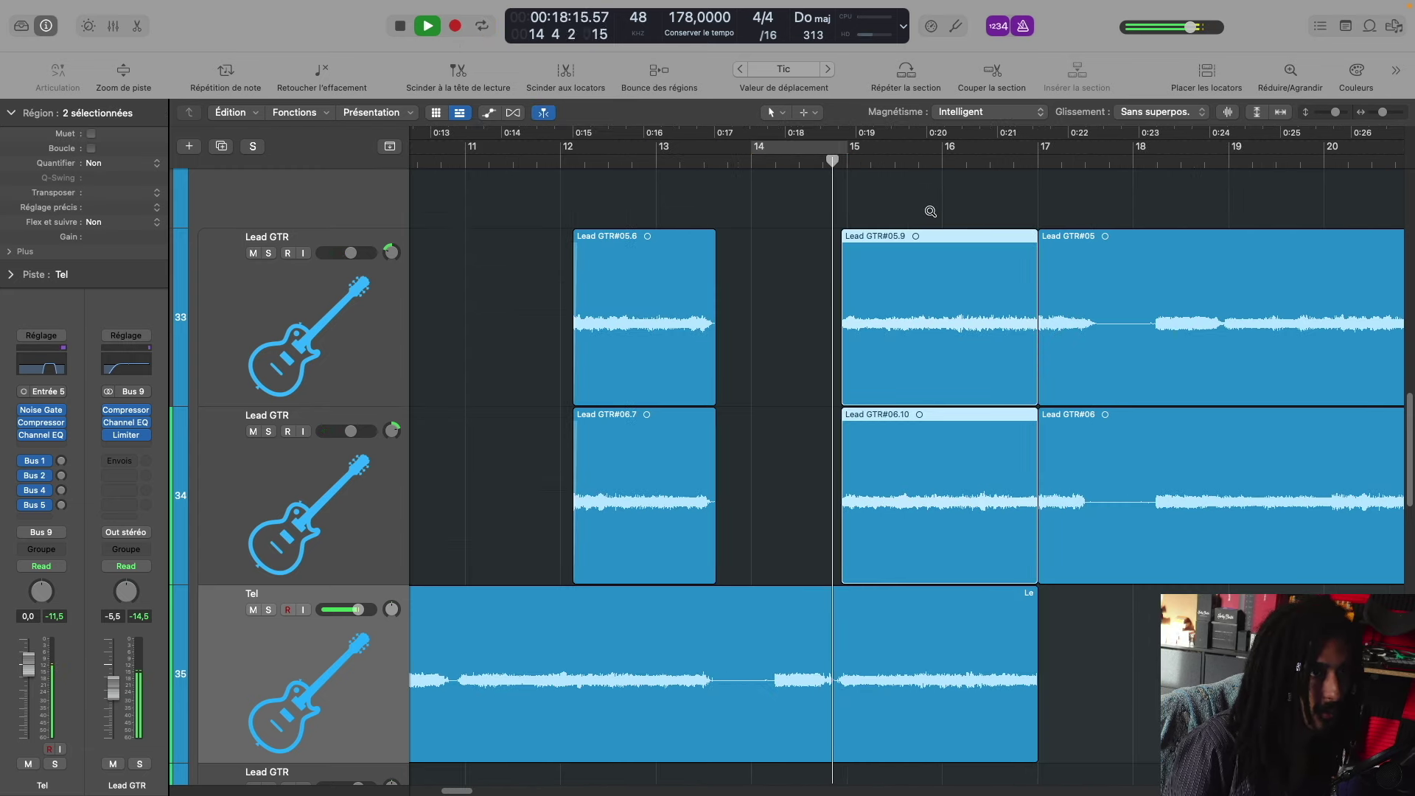
scroll(931, 213, "up", 2)
scroll(931, 215, "up", 6)
scroll(933, 216, "down", 5)
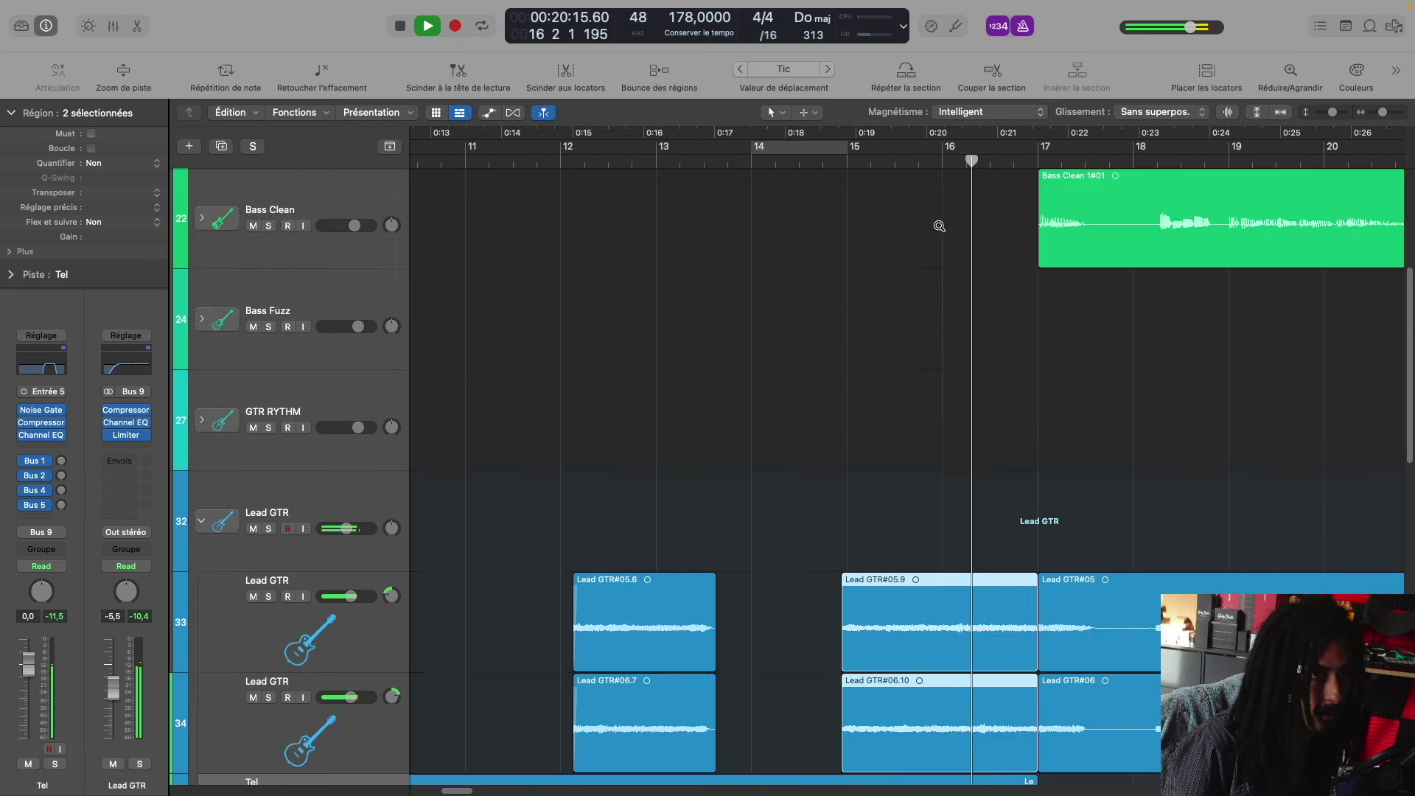
scroll(1102, 295, "right", 3)
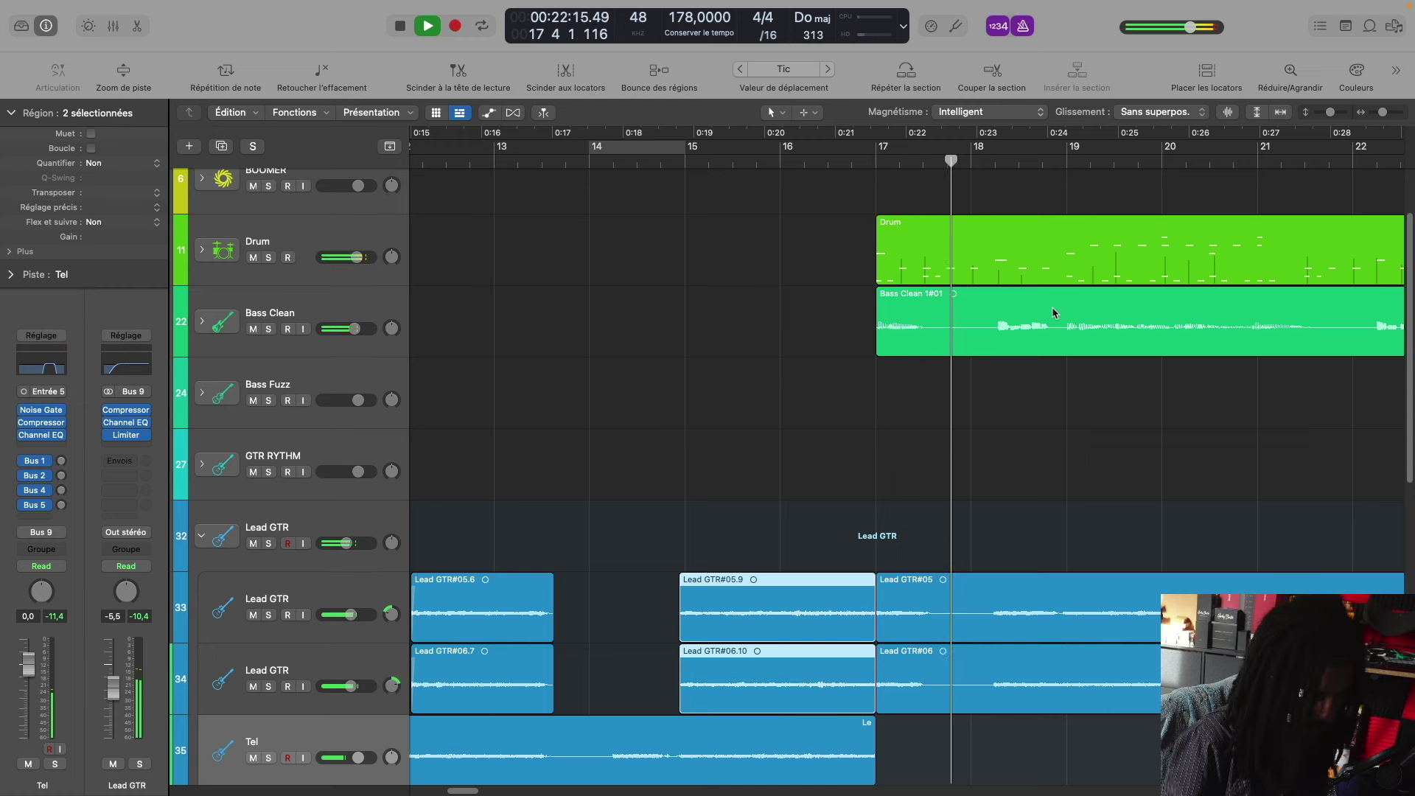
key("t")
key("i")
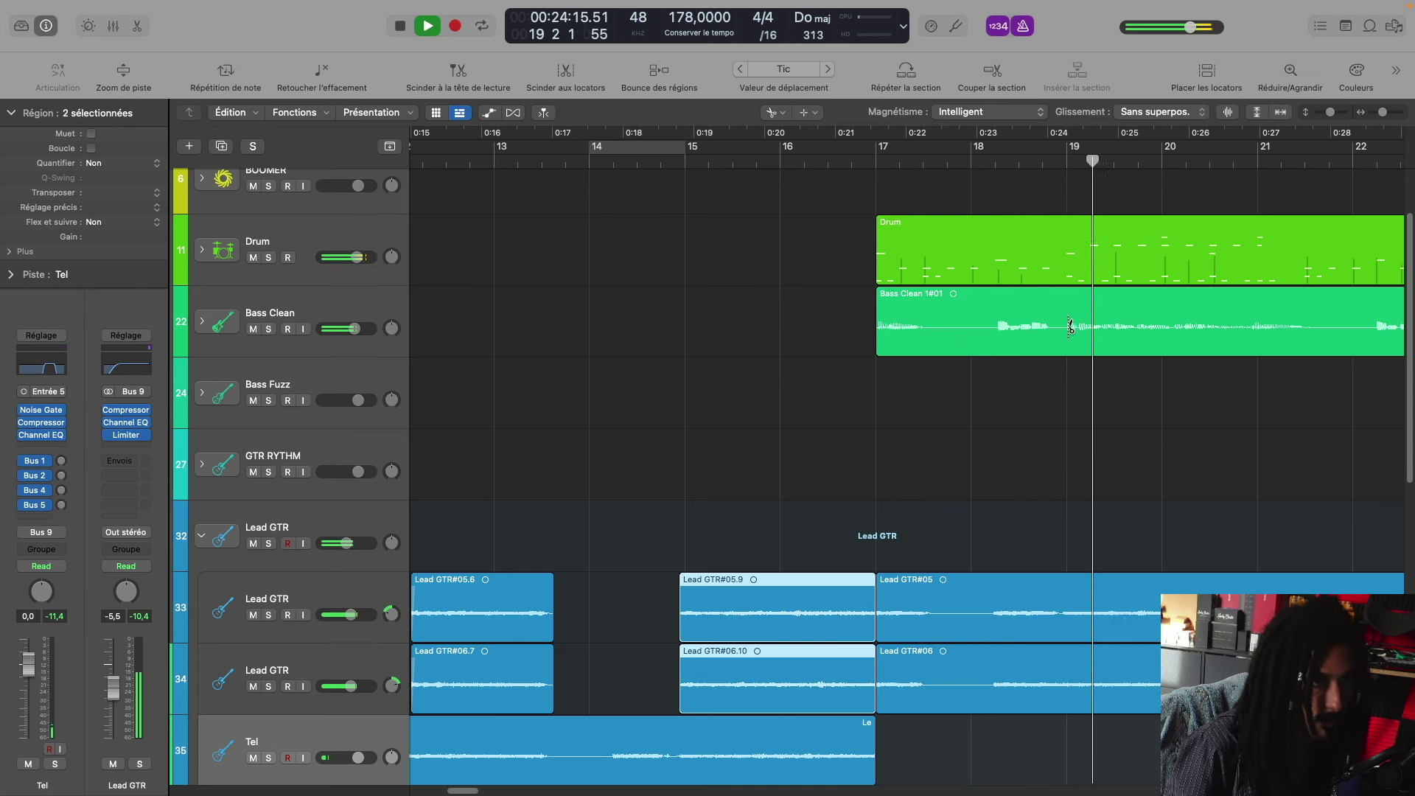
left_click_drag(1067, 325, 1070, 326)
left_click(1230, 336)
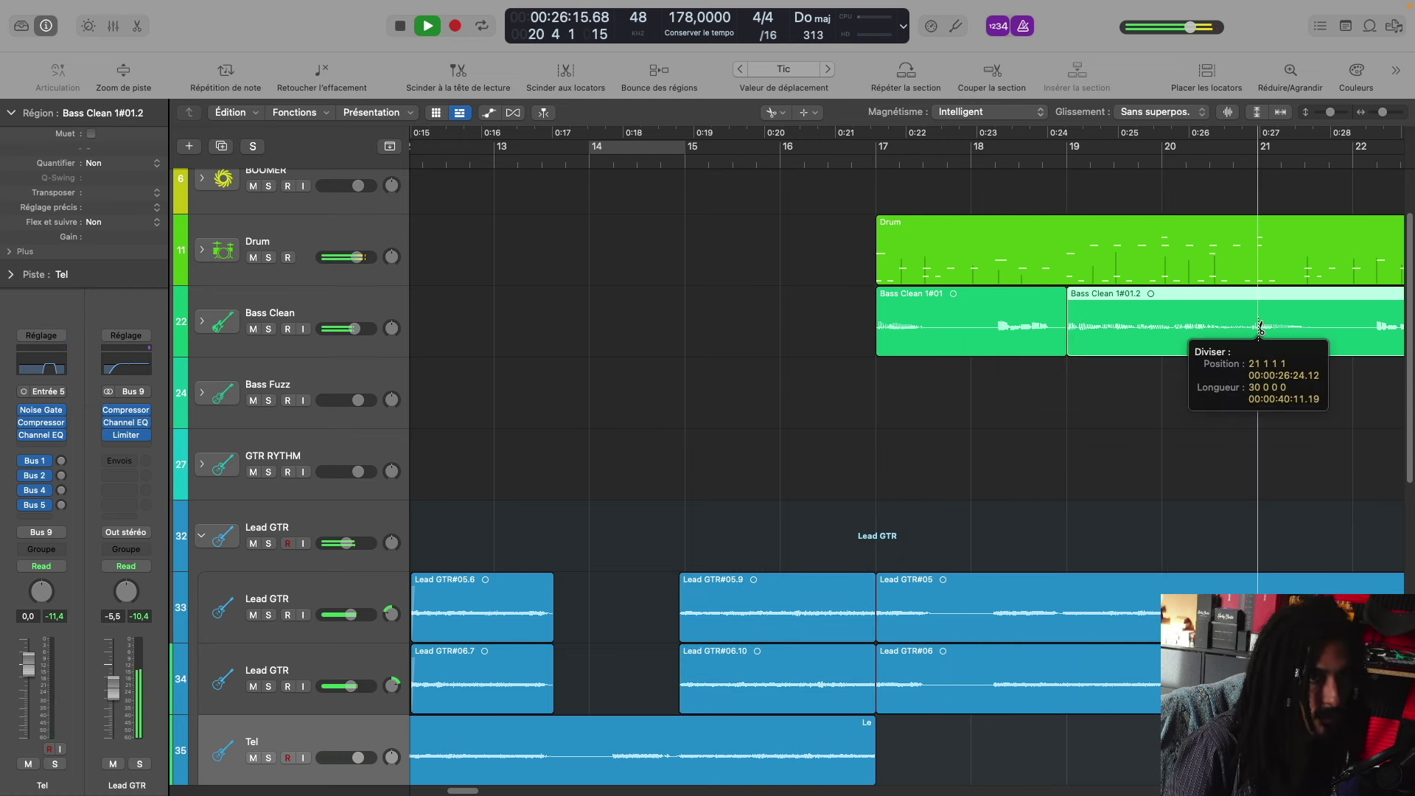
Step: Copy the Bass Clean piece from bars 19 to 21 to bar 15 and play from there
key("t")
key("t")
left_click_drag(1182, 317, 802, 314)
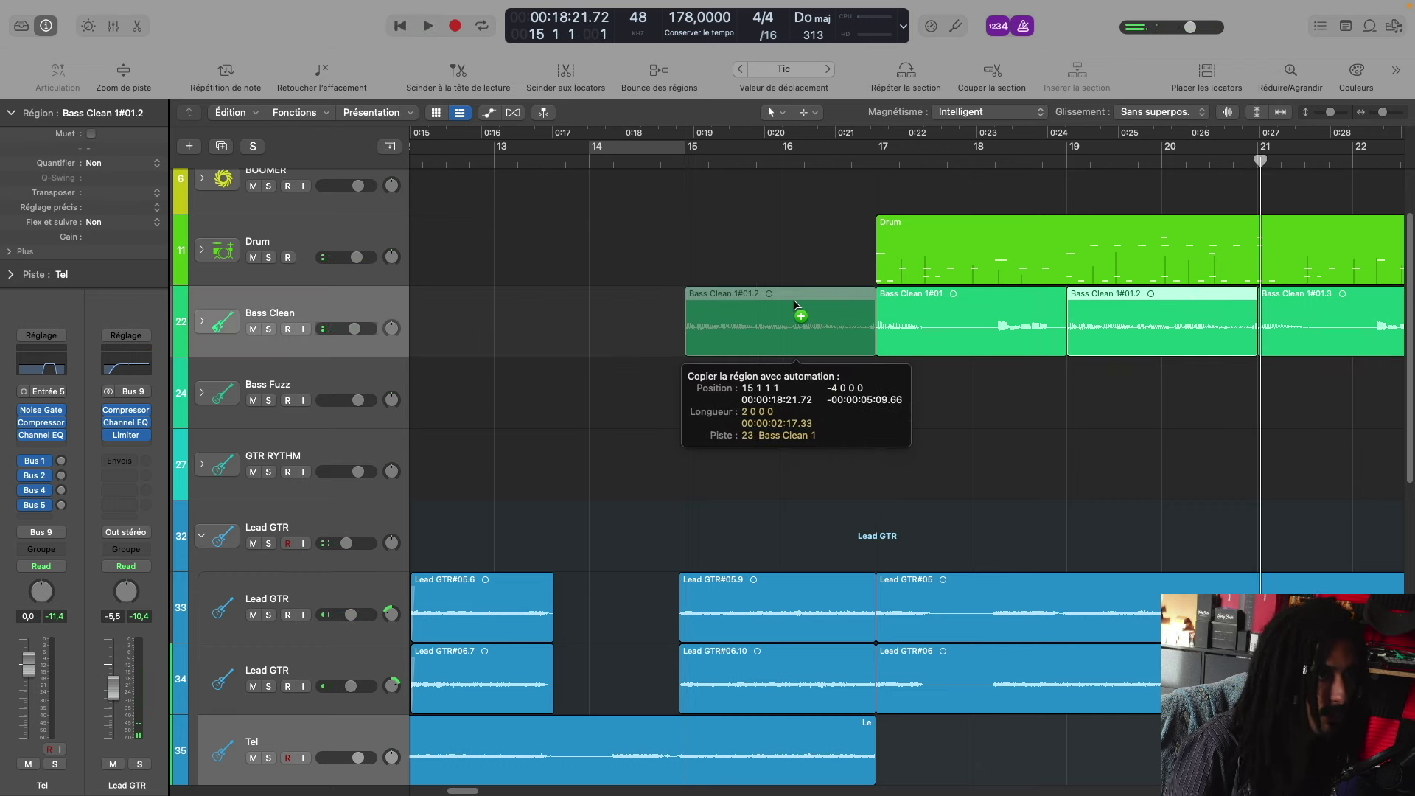
left_click(687, 165)
key("space")
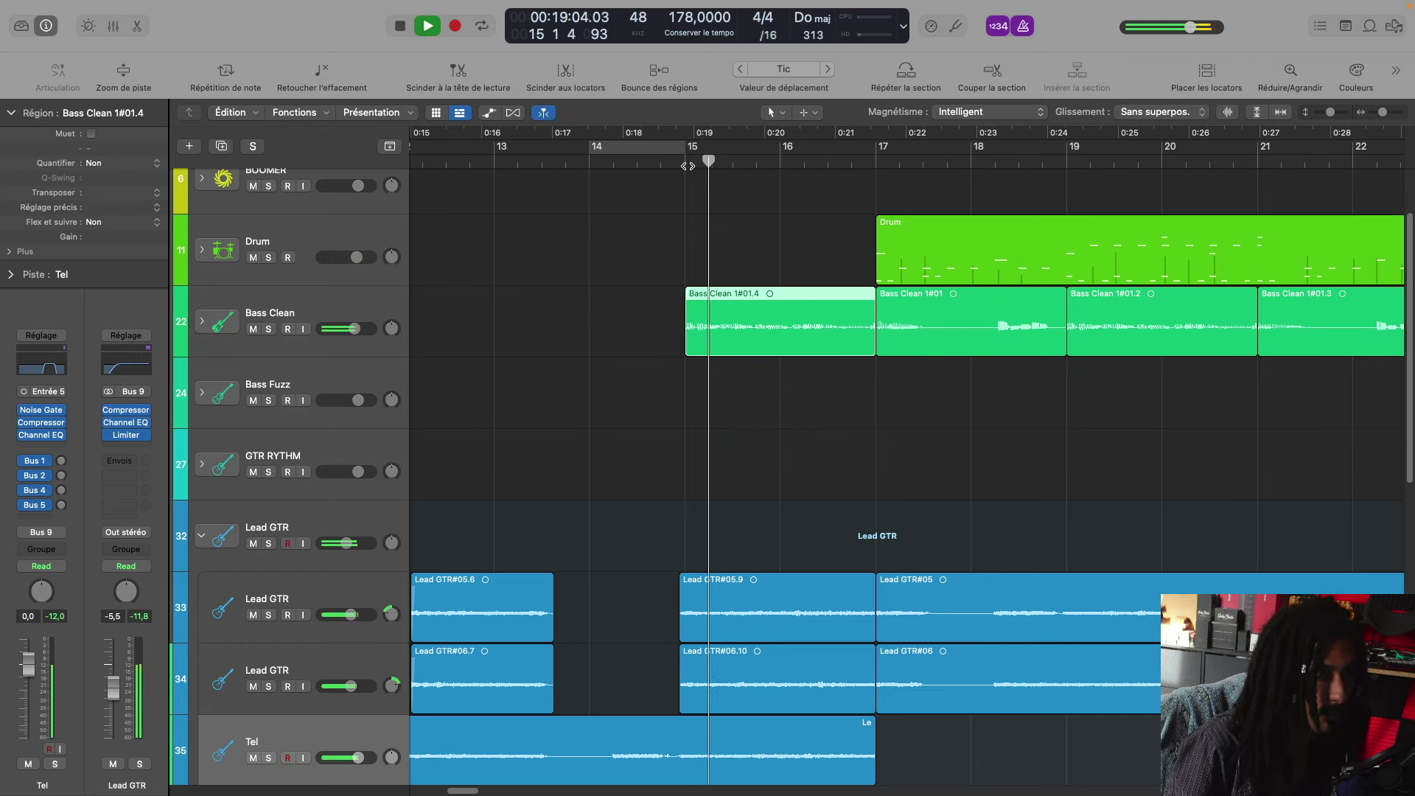
Step: Split the Drum region at bars 19 and 21 and copy the resulting two-bar piece to bar 15
key("t")
key("i")
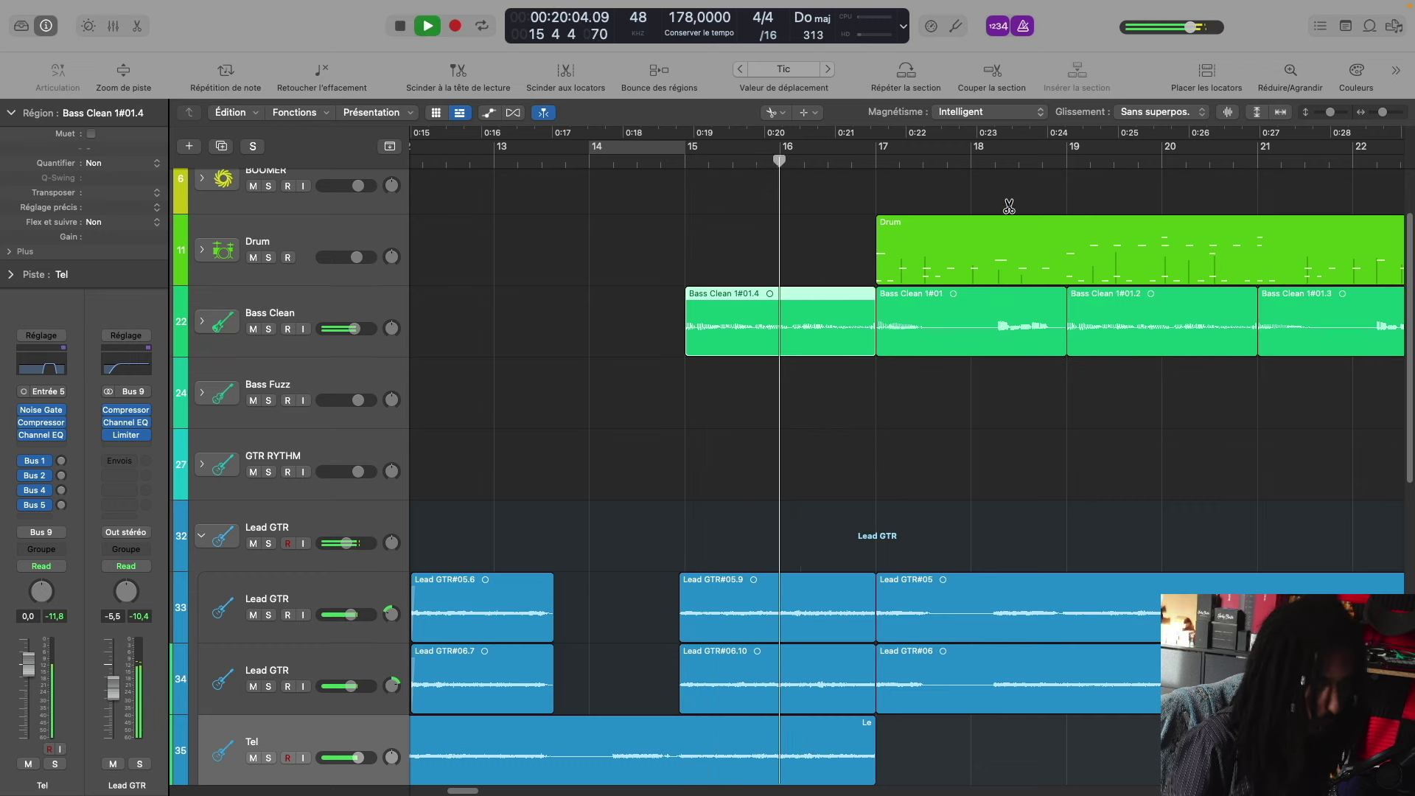
left_click(1071, 239)
left_click(1256, 255)
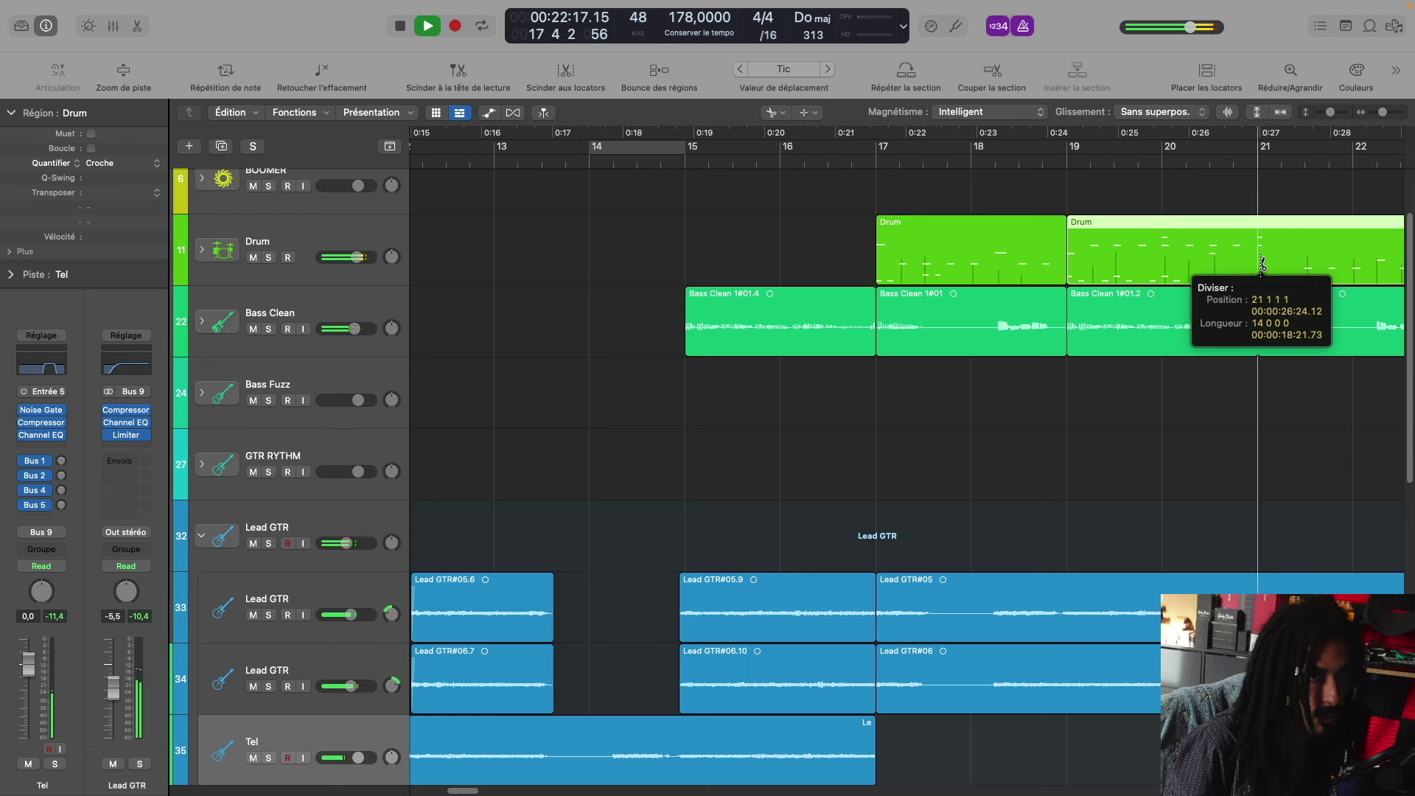
key("space")
key("t")
key("t")
left_click_drag(1170, 228, 789, 224)
Step: Play the extended intro arrangement from bar 9
key("super+Left")
key("super+Left")
key("super+Left")
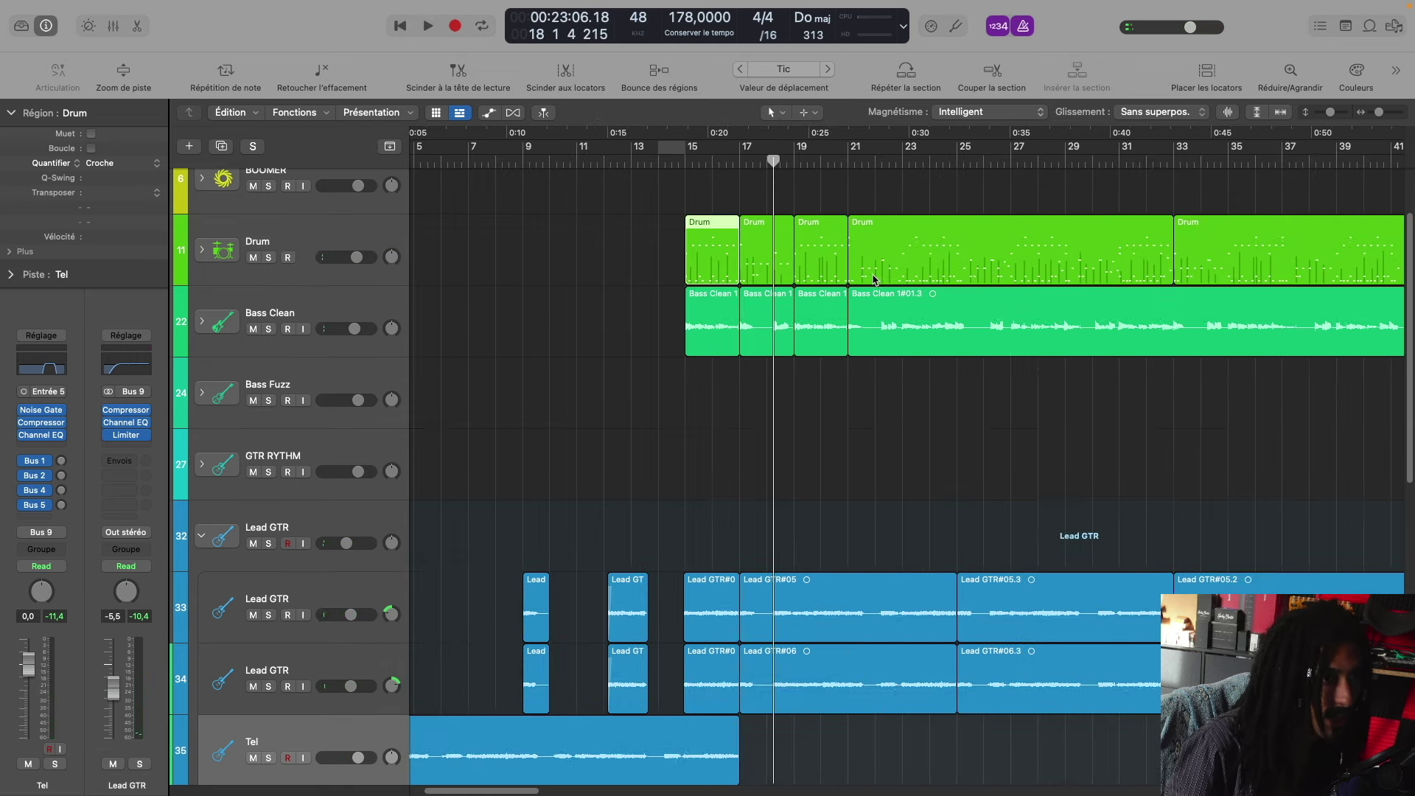
key("super+Up")
scroll(861, 276, "left", 5)
key("space")
left_click(635, 160)
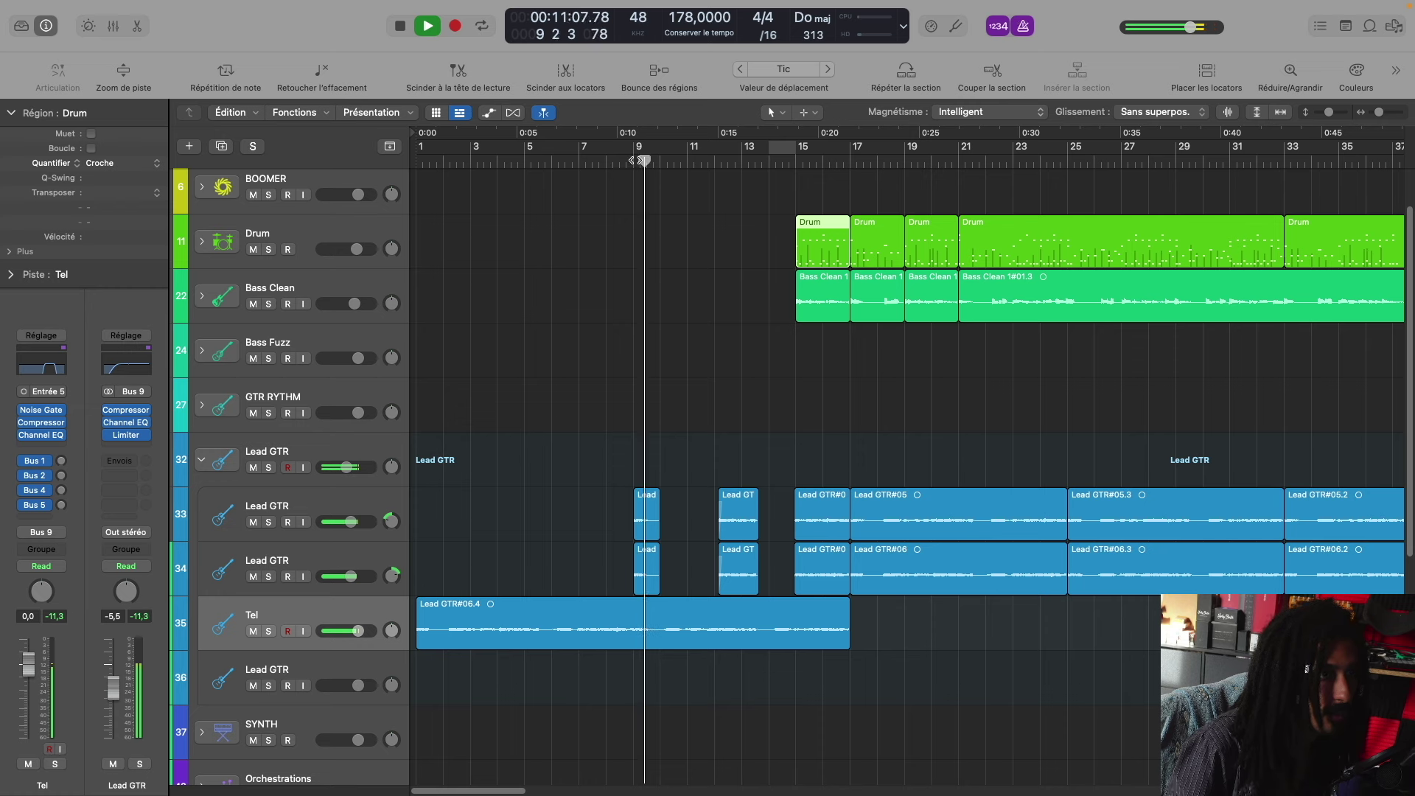
Step: Set a cycle range from bar 9 to bar 15, stop playback and record-enable the Drum track
left_click_drag(635, 160, 796, 151)
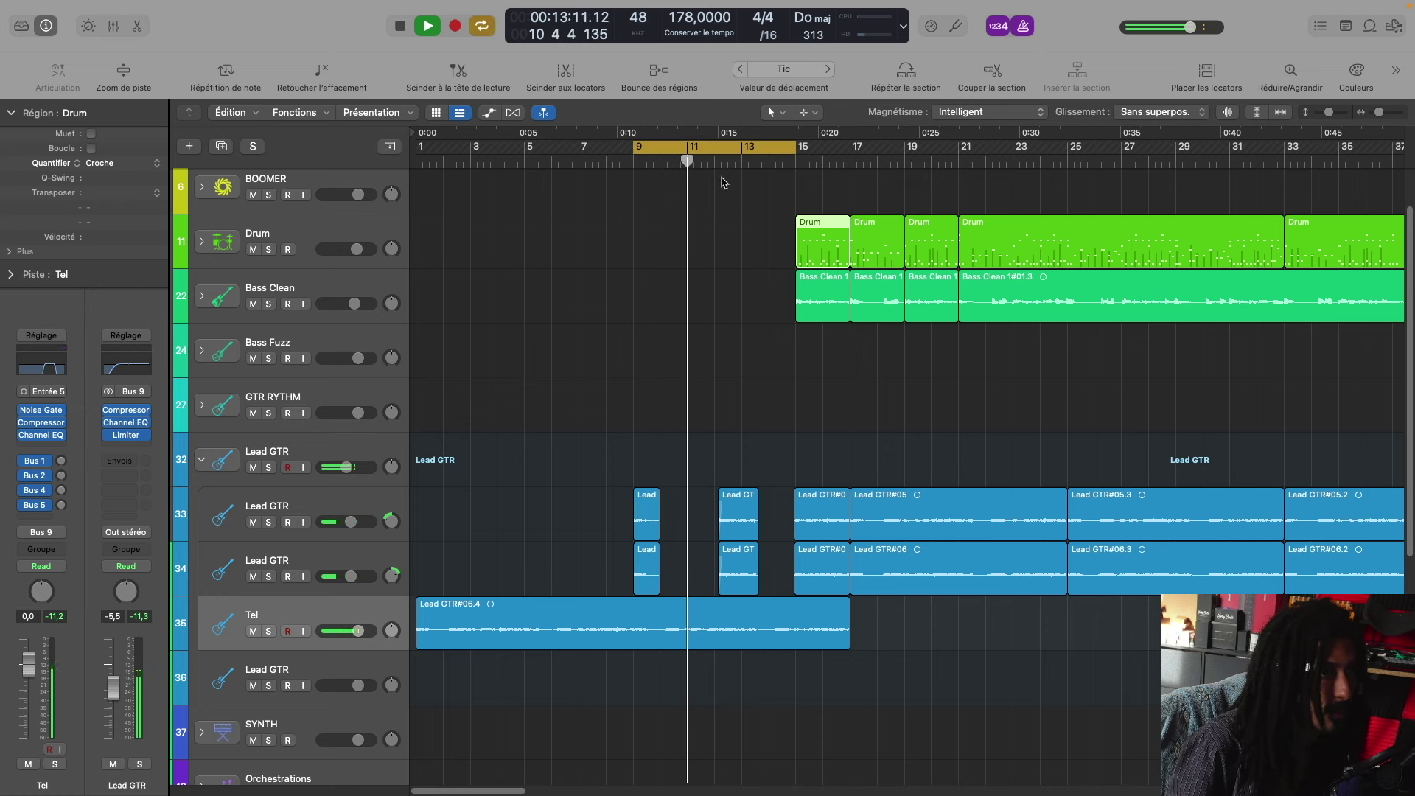
left_click(647, 232)
key("space")
left_click(358, 236)
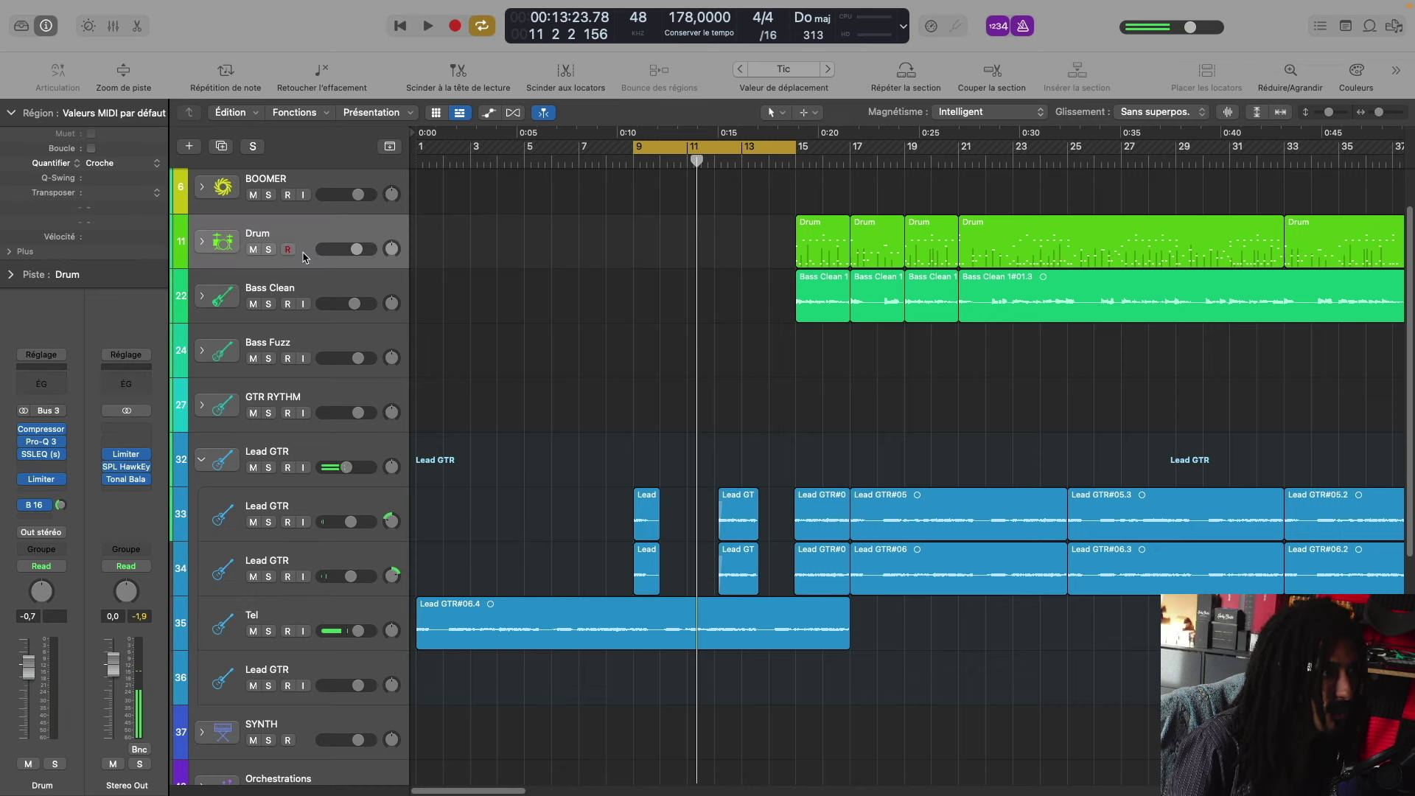
key("r")
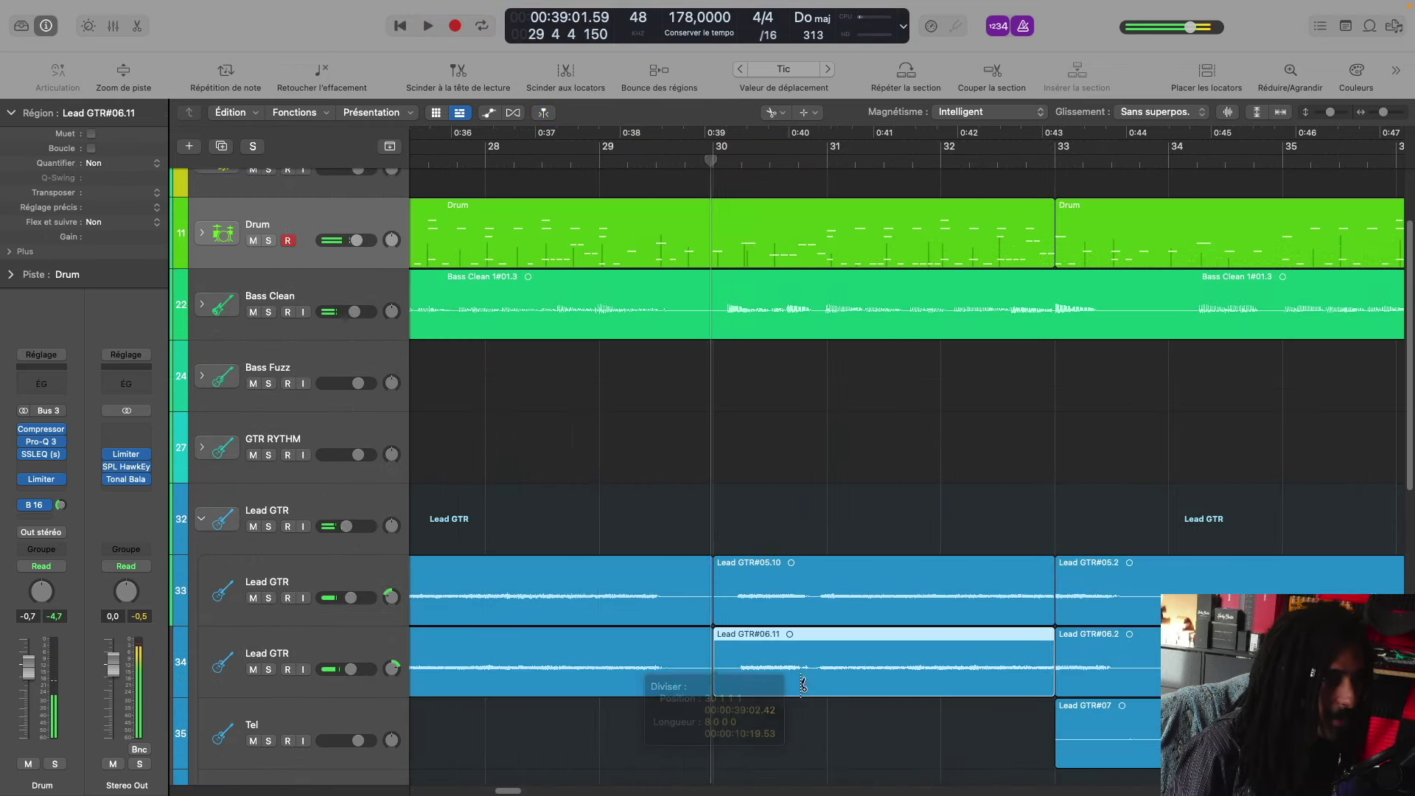
Step: Split Lead GTR#05.10 and Lead GTR#06.11 at bar 31 and erase both one-bar pieces between bars 30 and 31
left_click_drag(712, 661, 828, 658)
left_click(827, 592)
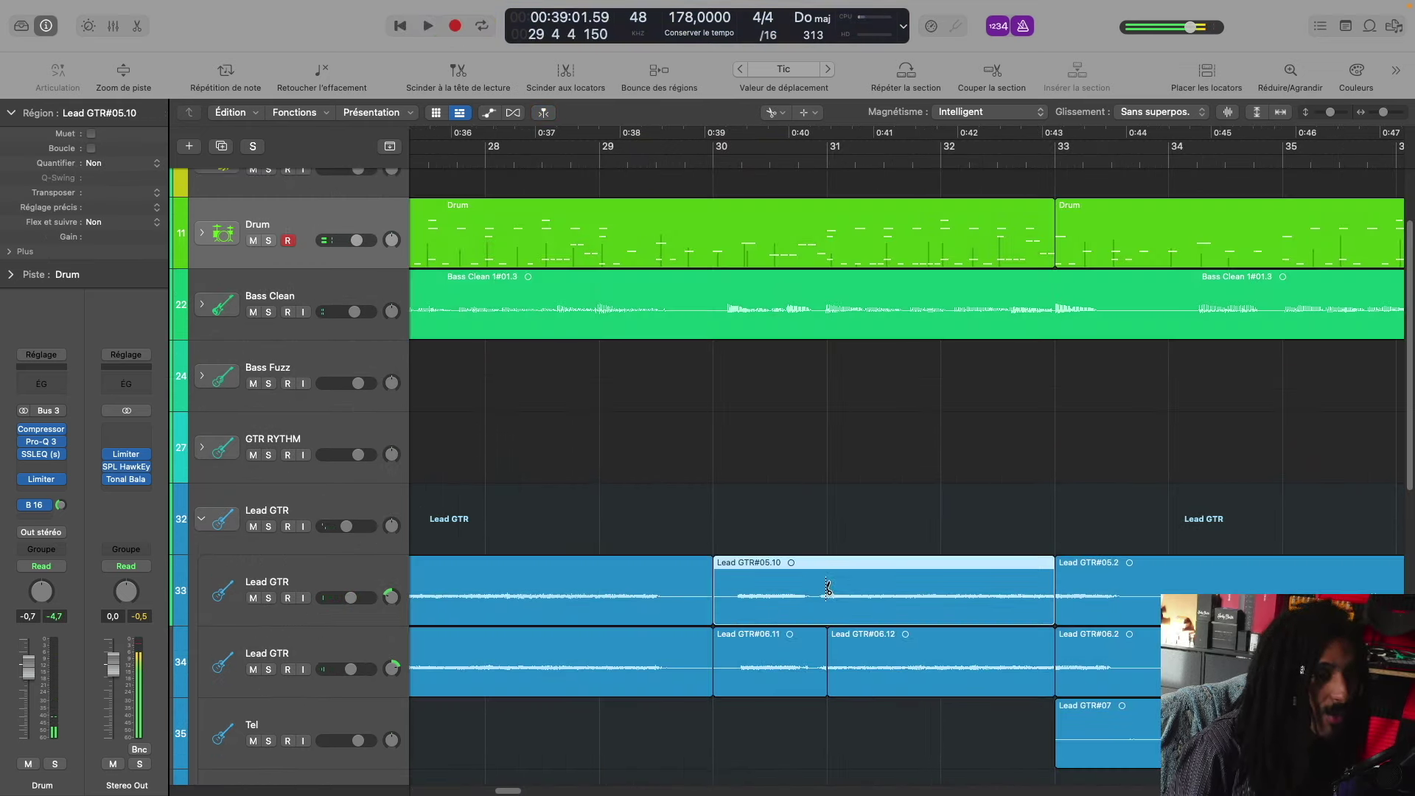
left_click(788, 579)
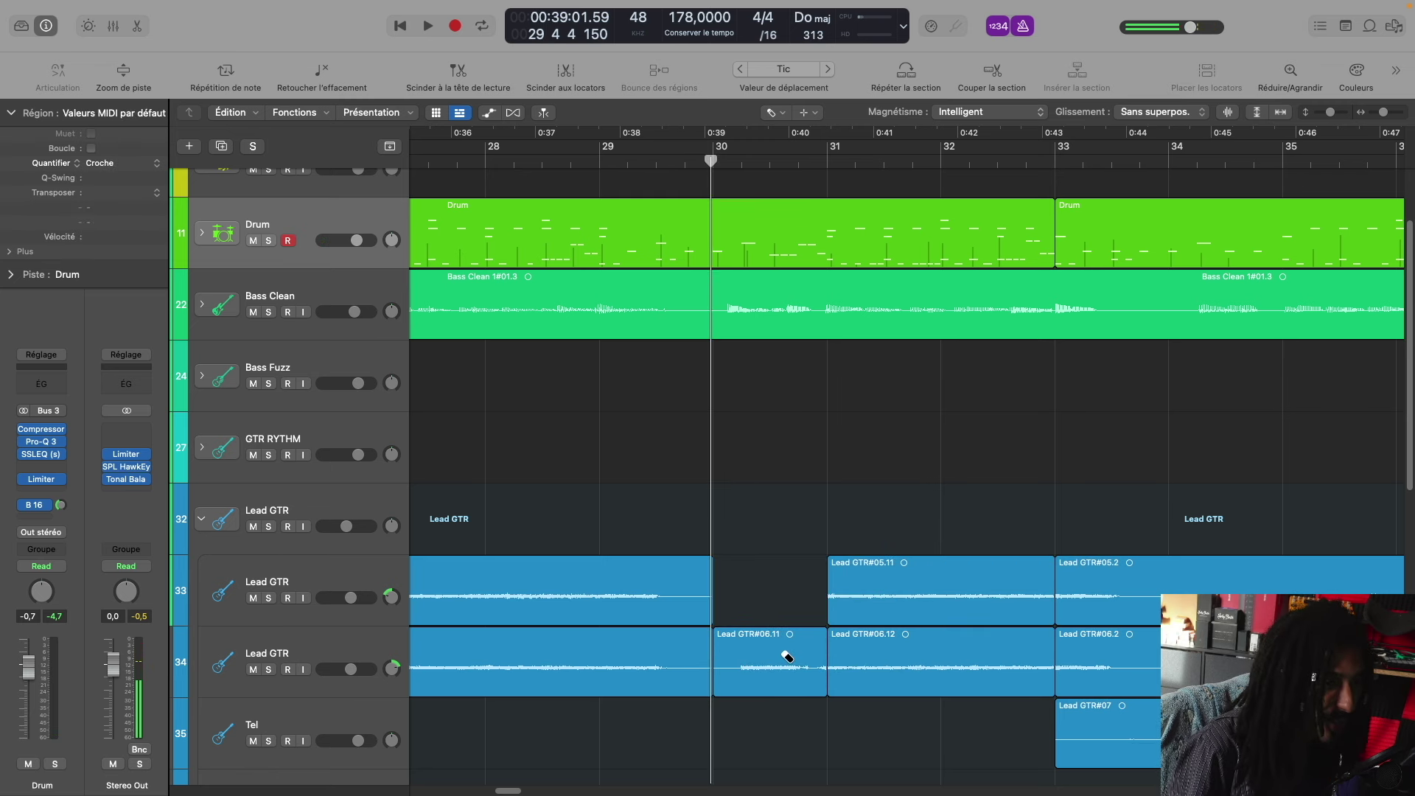
left_click(785, 652)
Step: Place the playhead at bar 29 and split the Drum and Bass Clean regions at bars 30 and 31
left_click(598, 160)
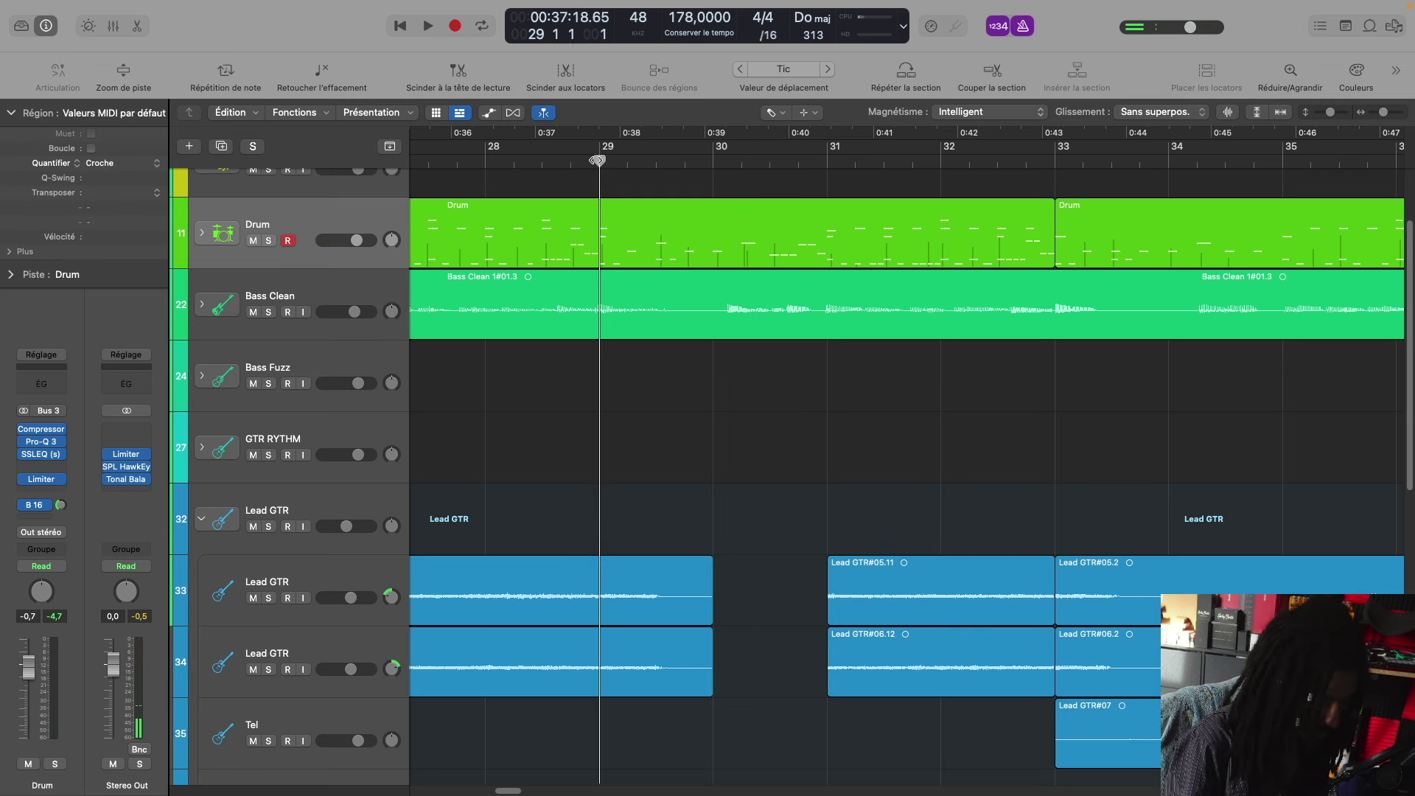
left_click_drag(761, 460, 726, 225)
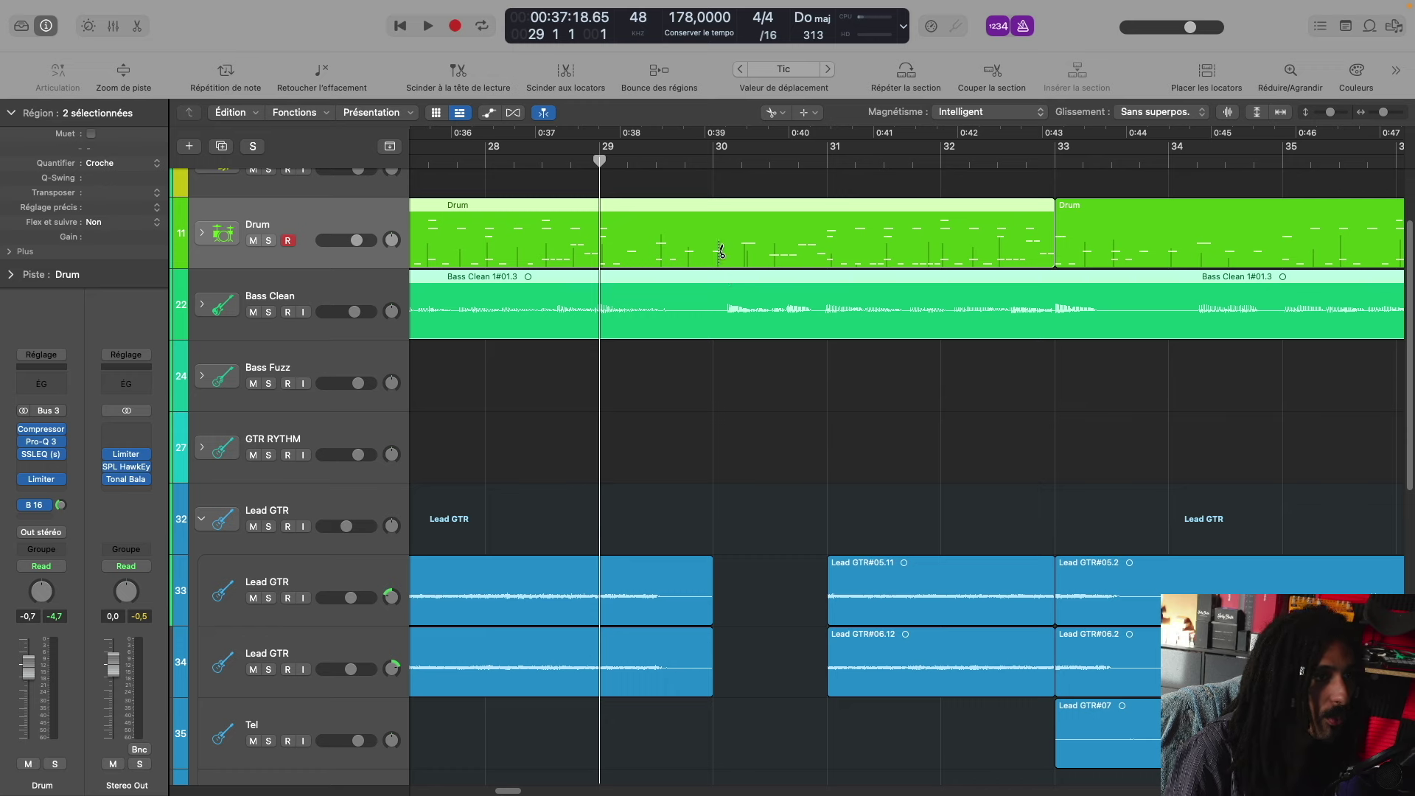
left_click(721, 251)
left_click(831, 225)
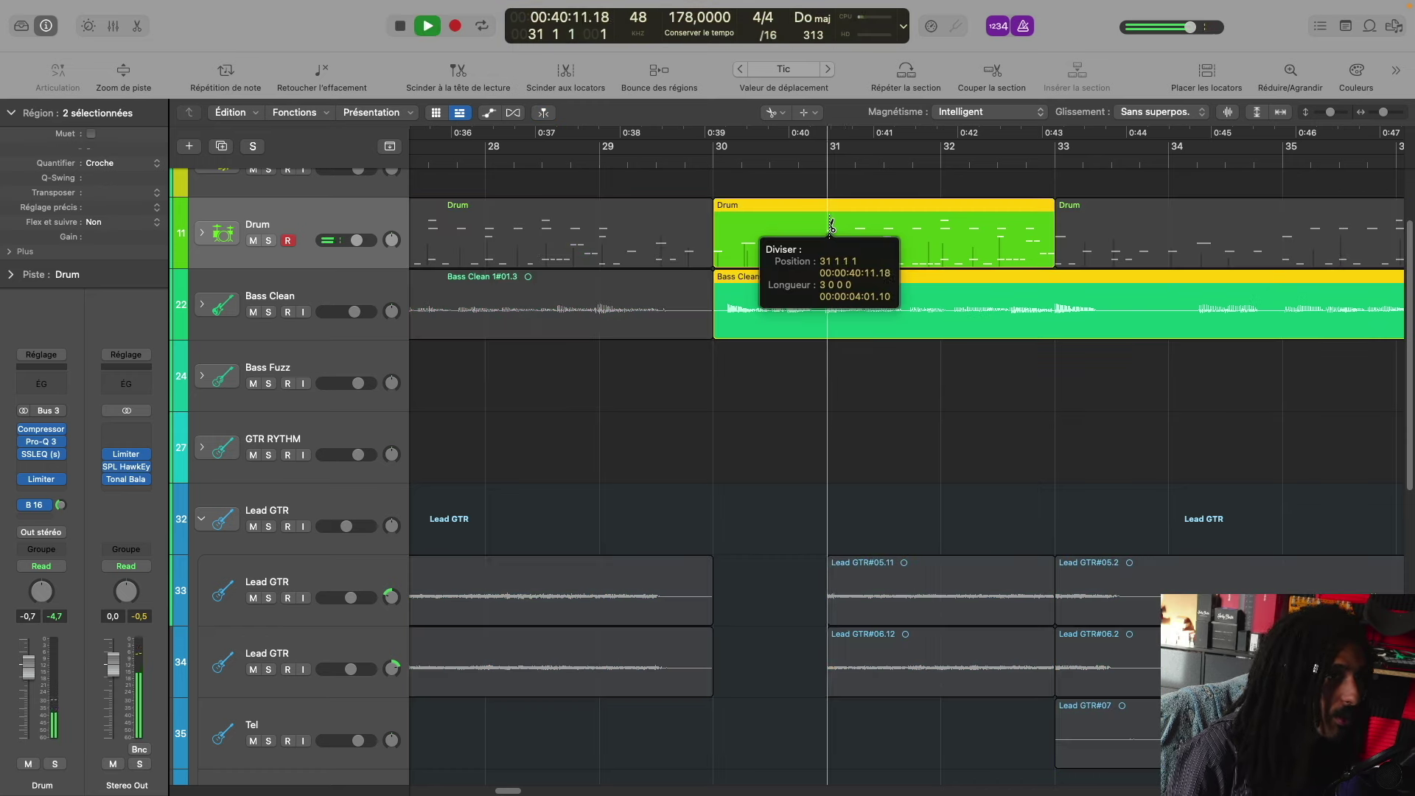
Step: Play the arrangement from bar 29 and check the break at bar 30 and the section following bar 33
scroll(824, 382, "up", 1)
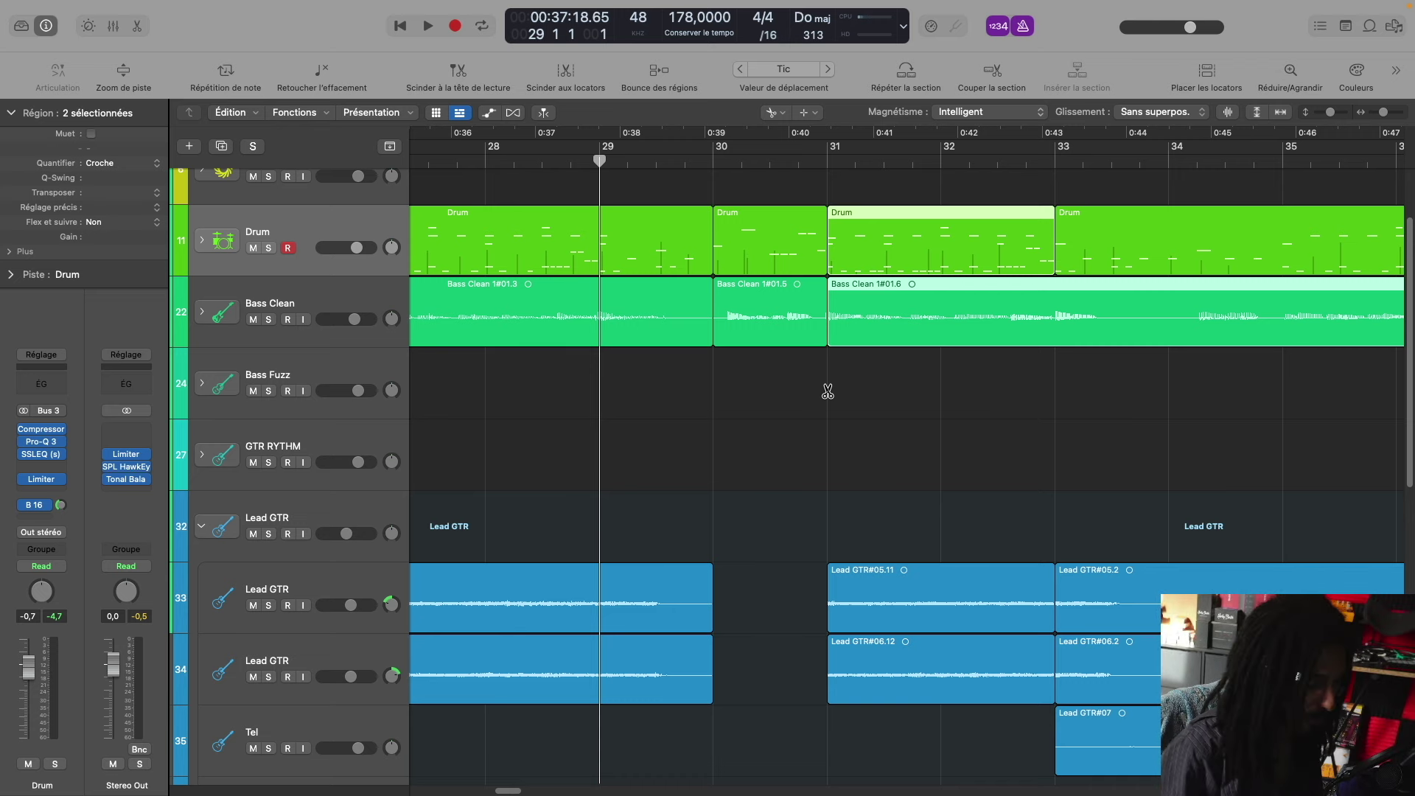
key("space")
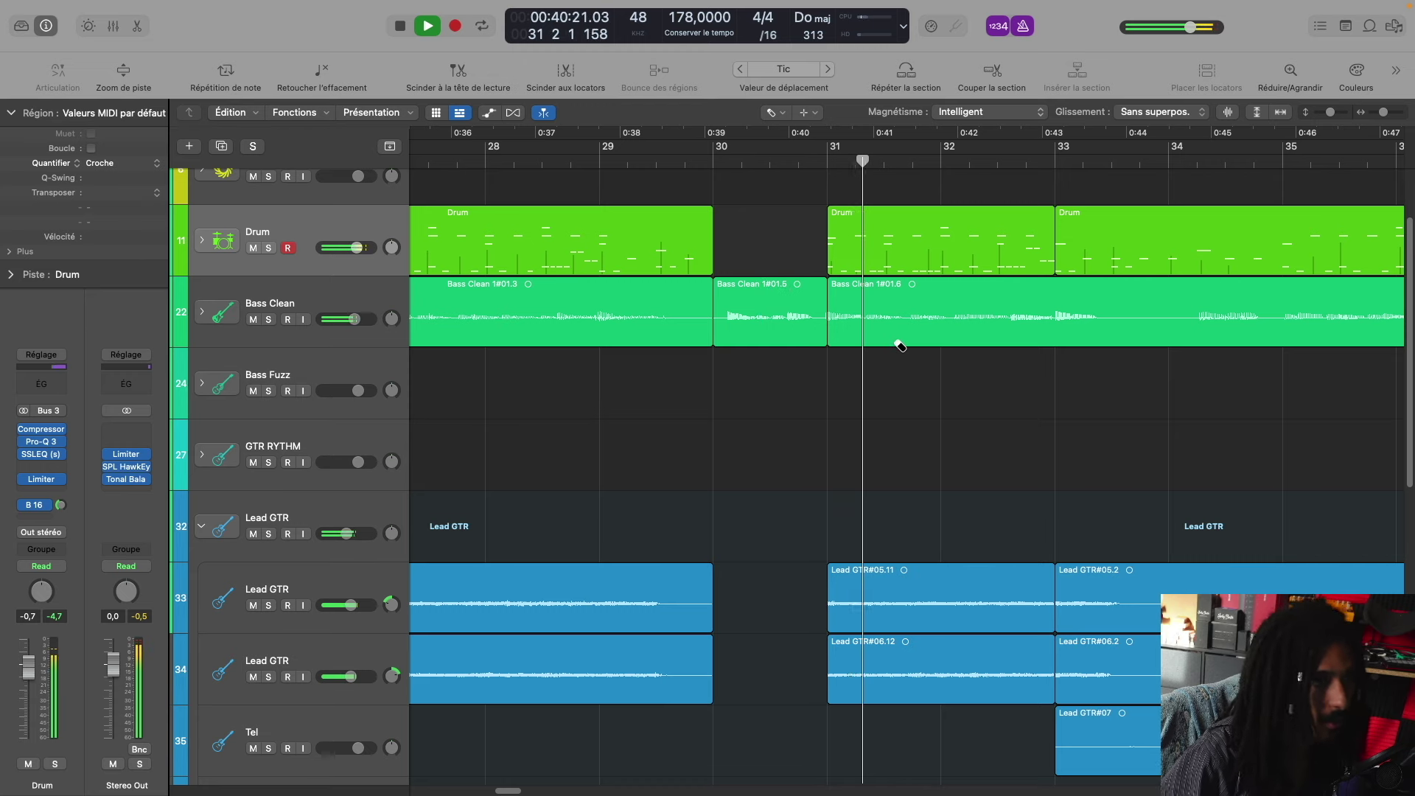
scroll(897, 345, "right", 1)
scroll(892, 348, "right", 6)
scroll(893, 349, "right", 2)
scroll(892, 349, "down", 4)
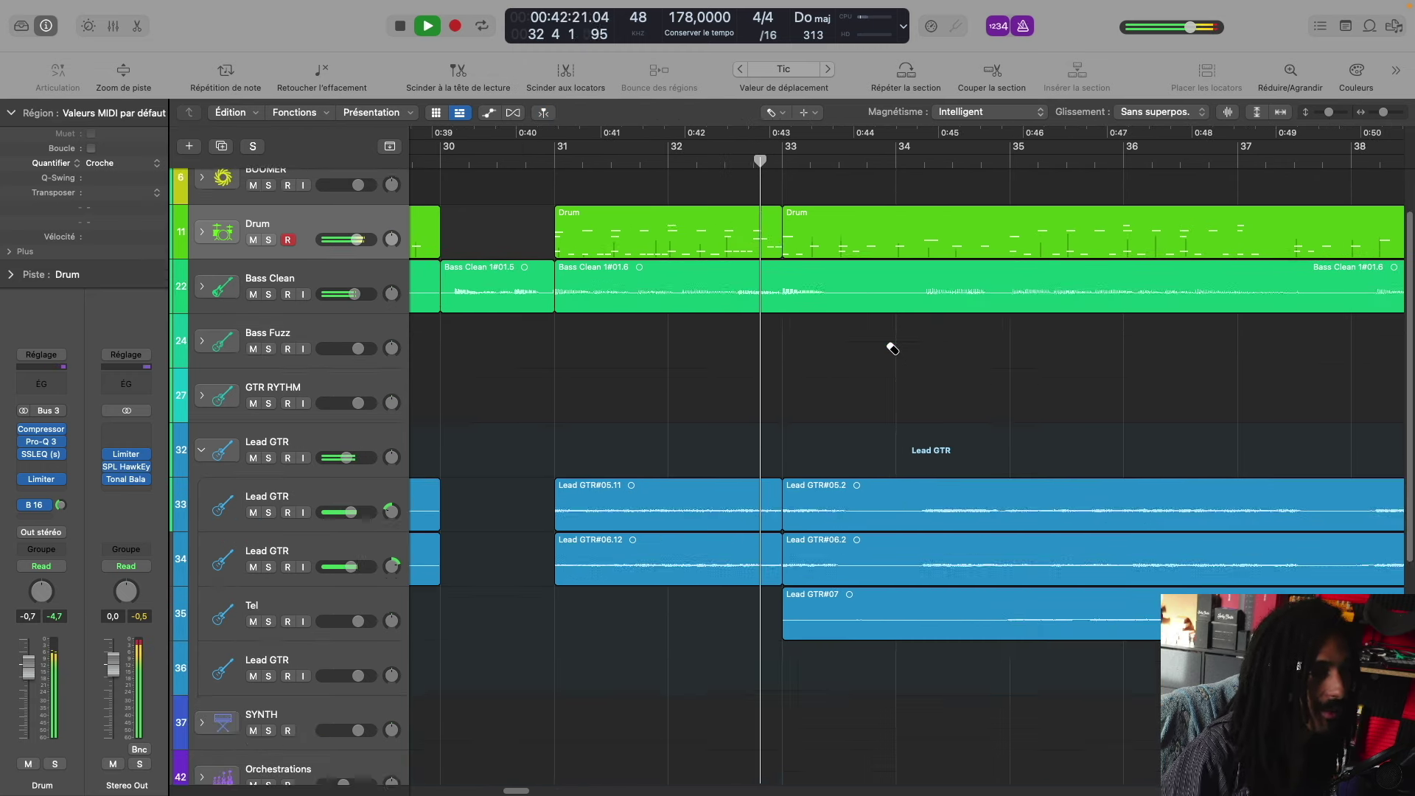
scroll(893, 348, "up", 4)
scroll(892, 349, "right", 2)
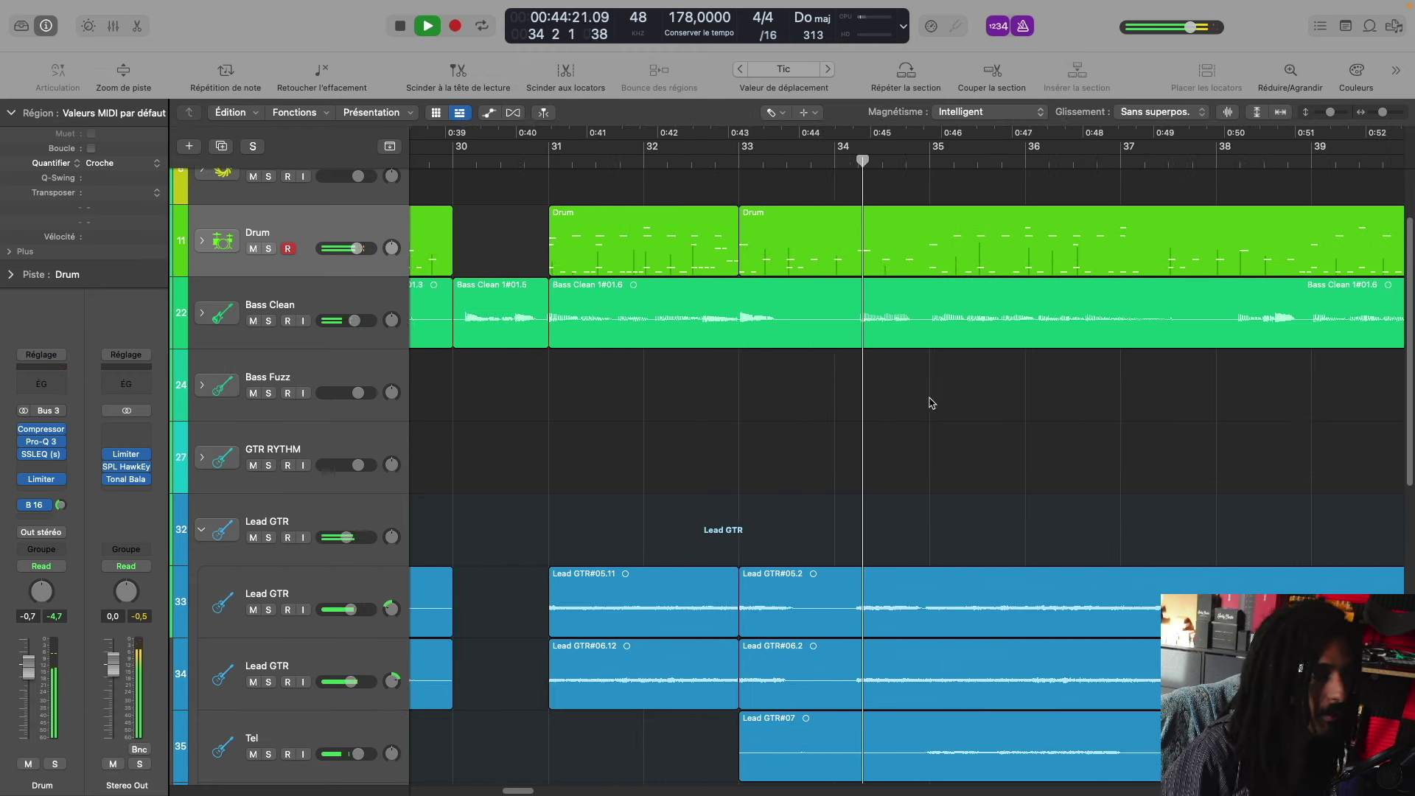
scroll(941, 391, "down", 3)
scroll(940, 398, "right", 2)
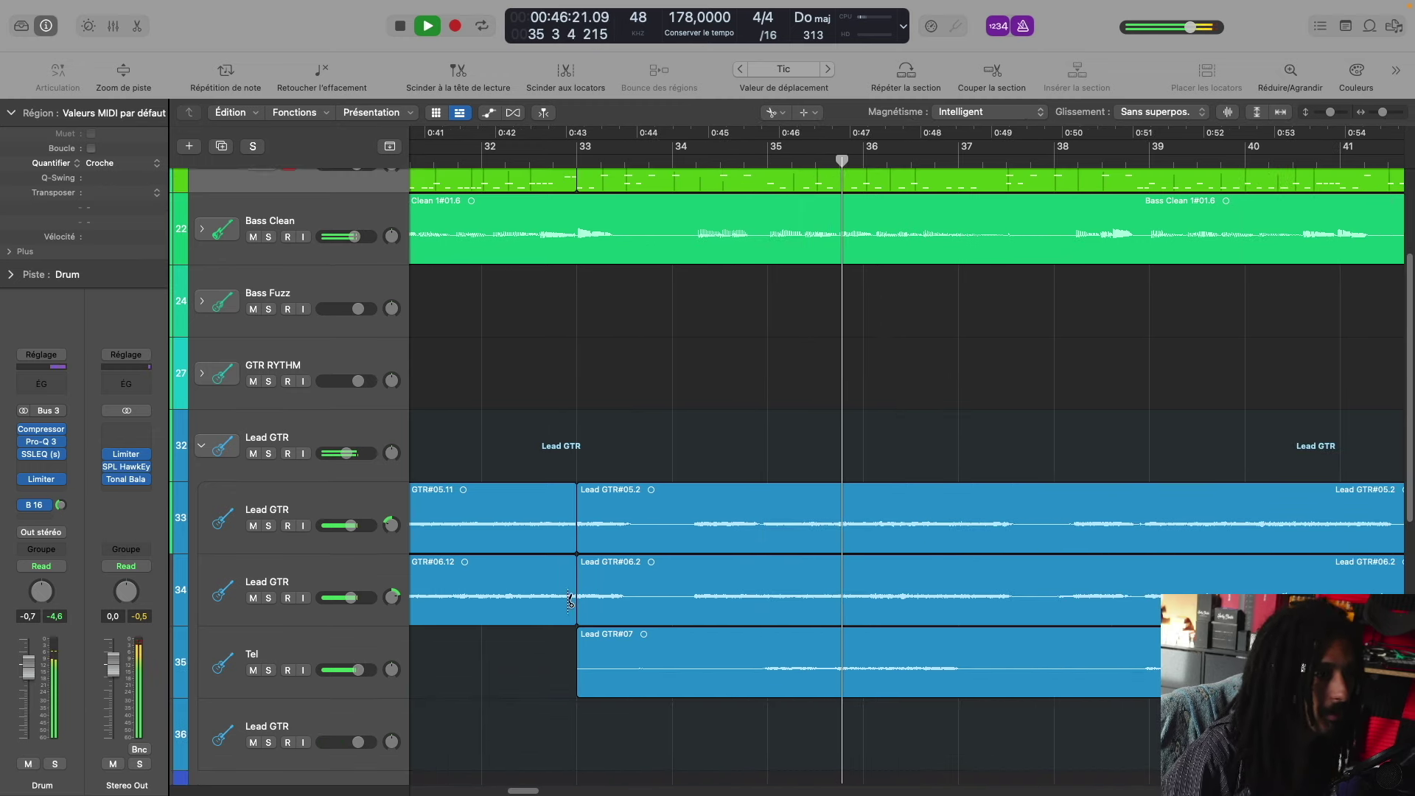
Step: Select the Tel track during playback and solo it to hear its part after bar 33
left_click(379, 646)
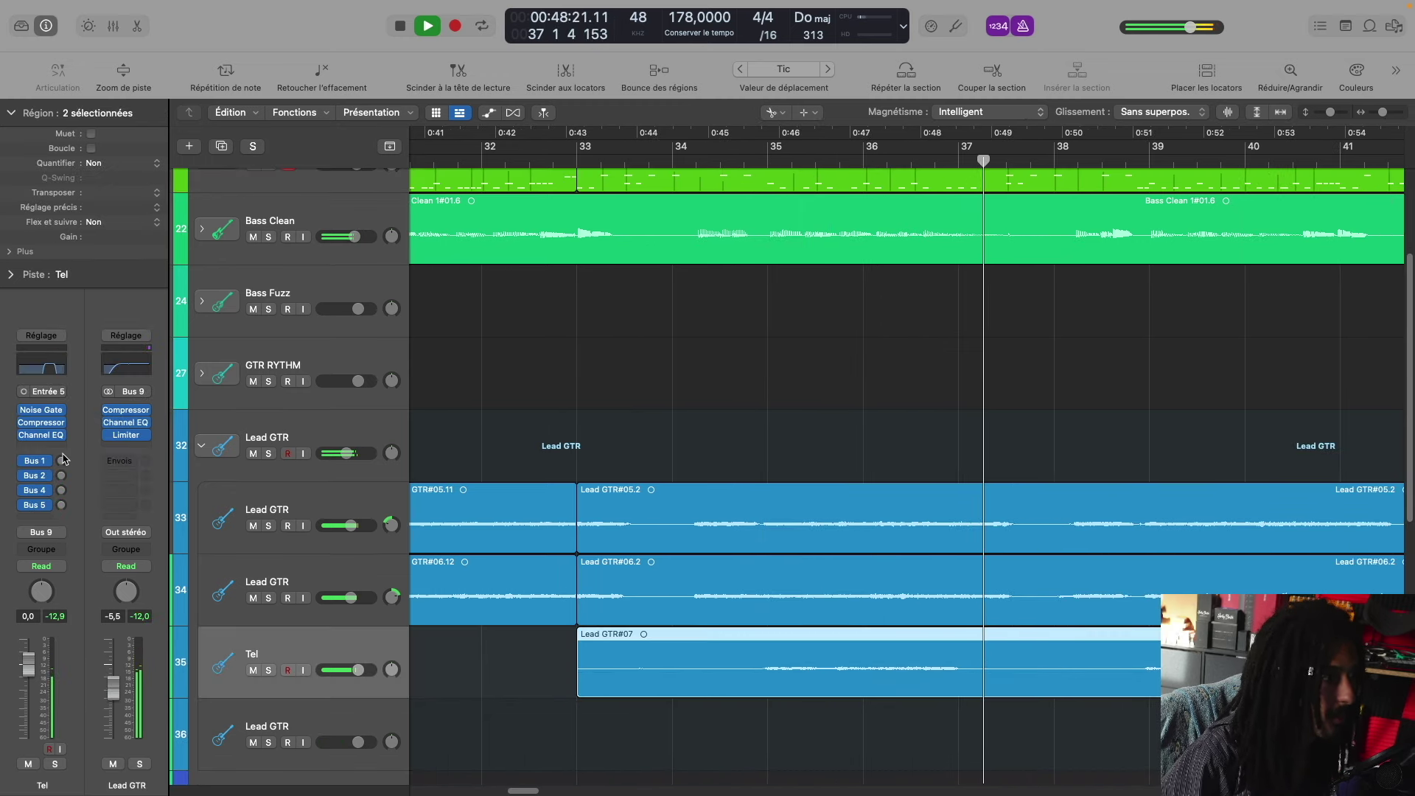
scroll(508, 324, "right", 2)
scroll(472, 502, "down", 3)
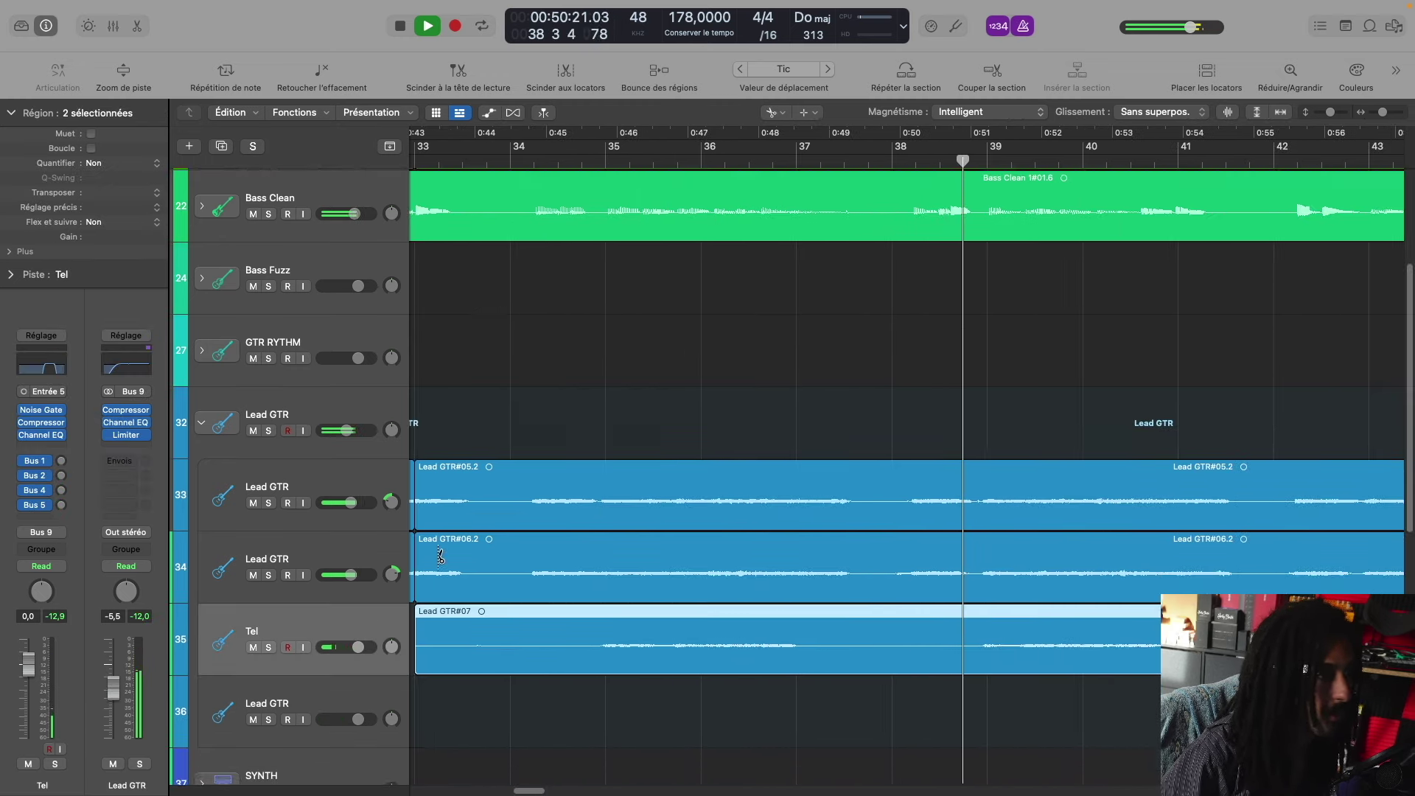
scroll(588, 474, "down", 2)
left_click(269, 569)
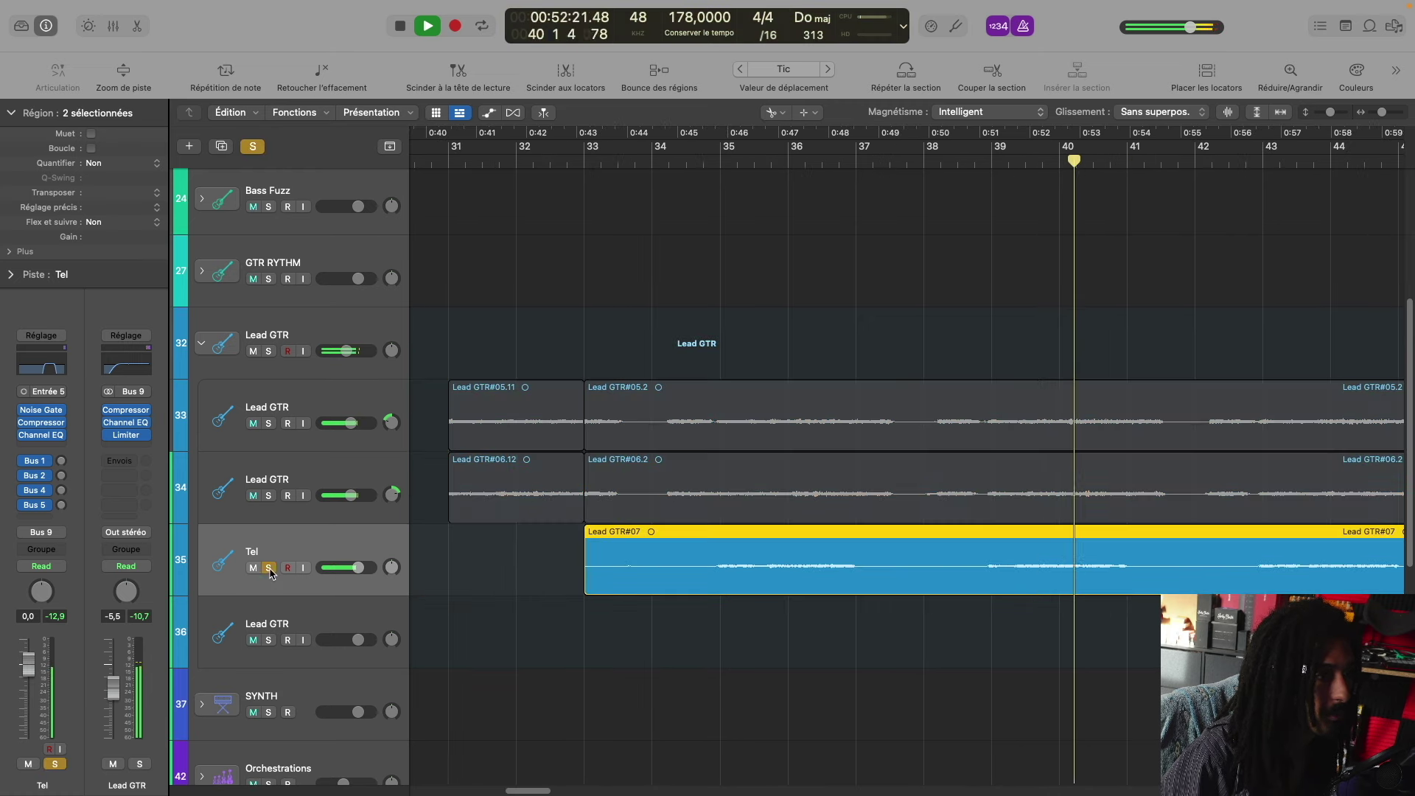
Step: Recheck the soloed part from bar 35, move the Lead GTR#07 region from Tel to the empty Lead GTR track and select that track
key("space")
left_click(716, 163)
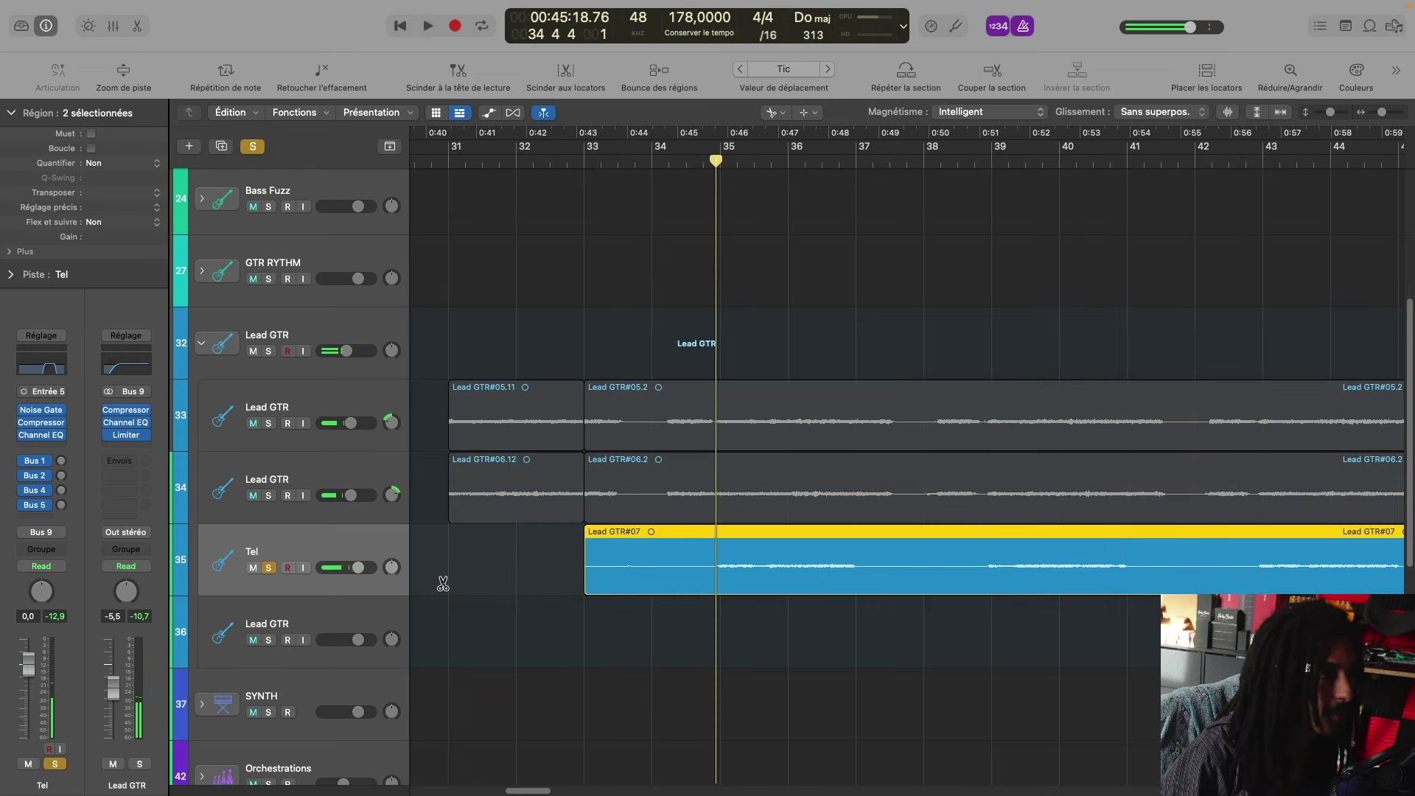
key("space")
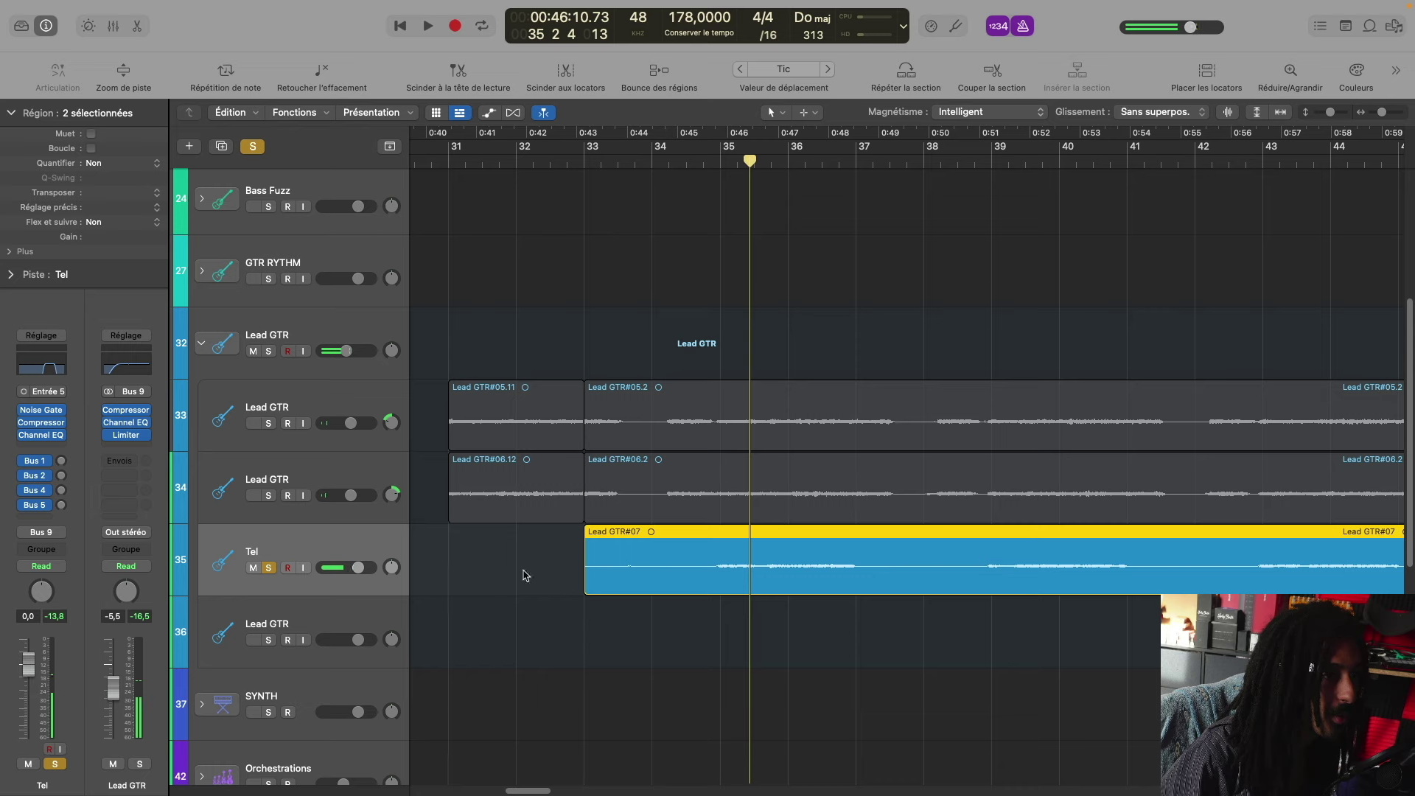
scroll(623, 544, "down", 2)
left_click_drag(704, 544, 706, 617)
left_click(331, 623)
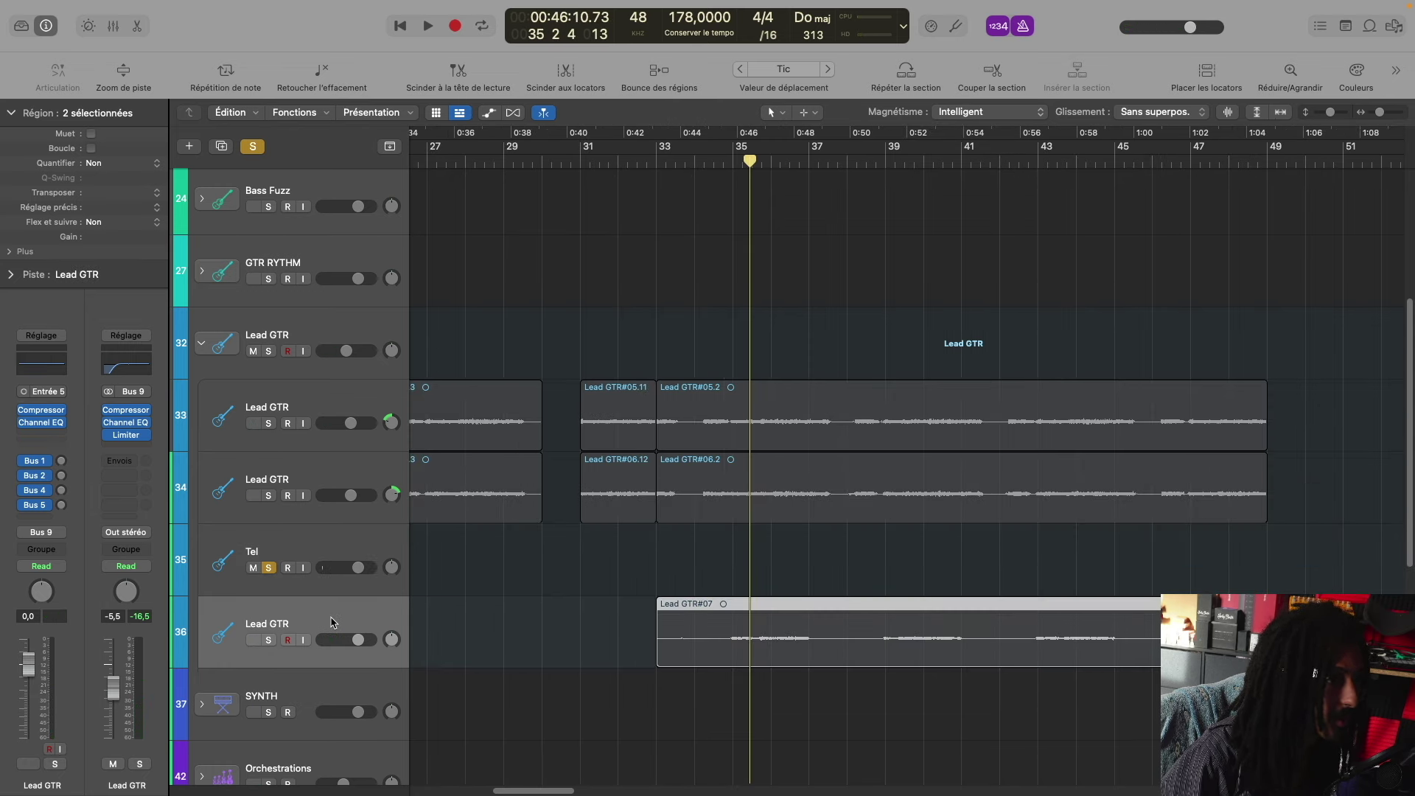
Step: Open the selected Lead GTR track's Channel EQ and set its low-cut filter to 228 Hz
left_click(41, 423)
left_click_drag(531, 424, 763, 439)
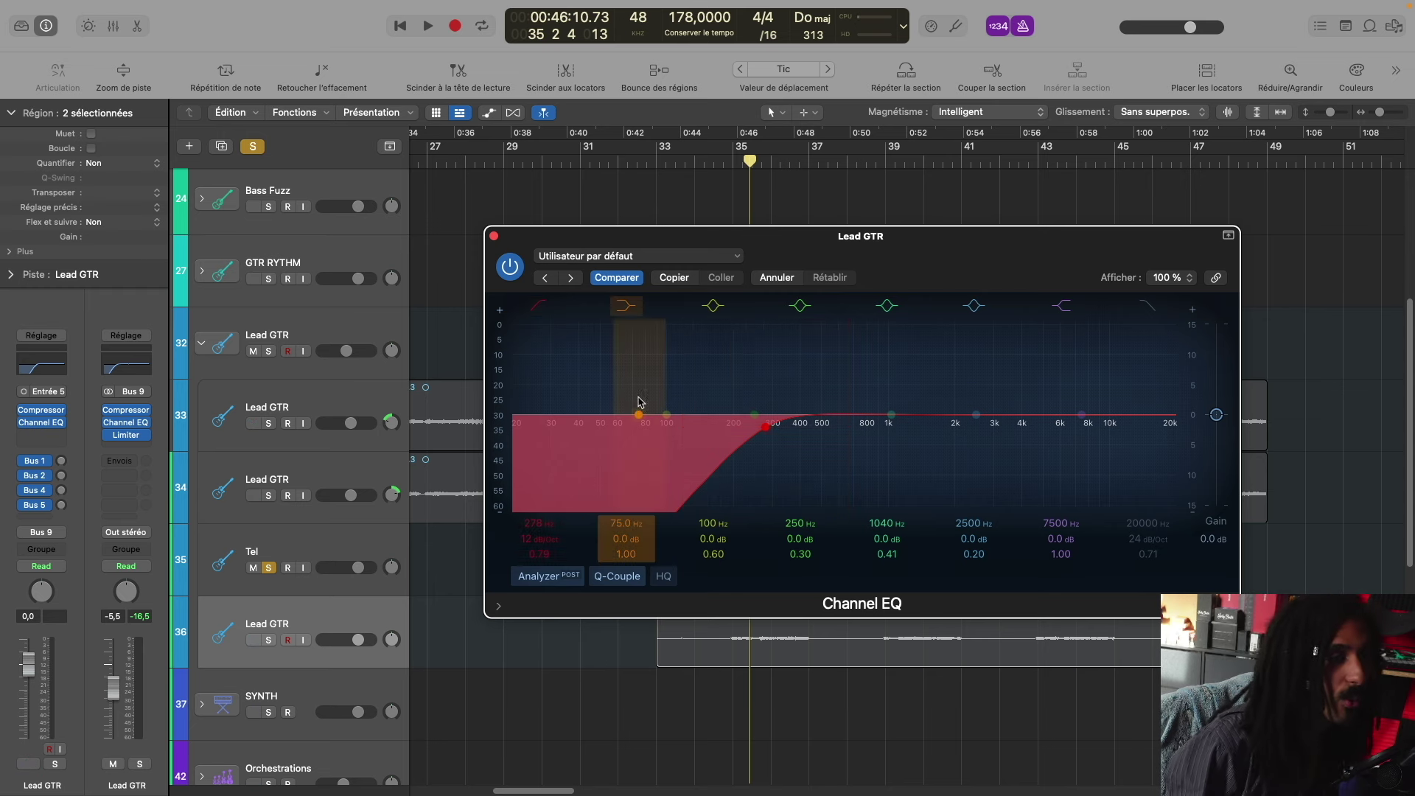
left_click_drag(764, 433, 735, 433)
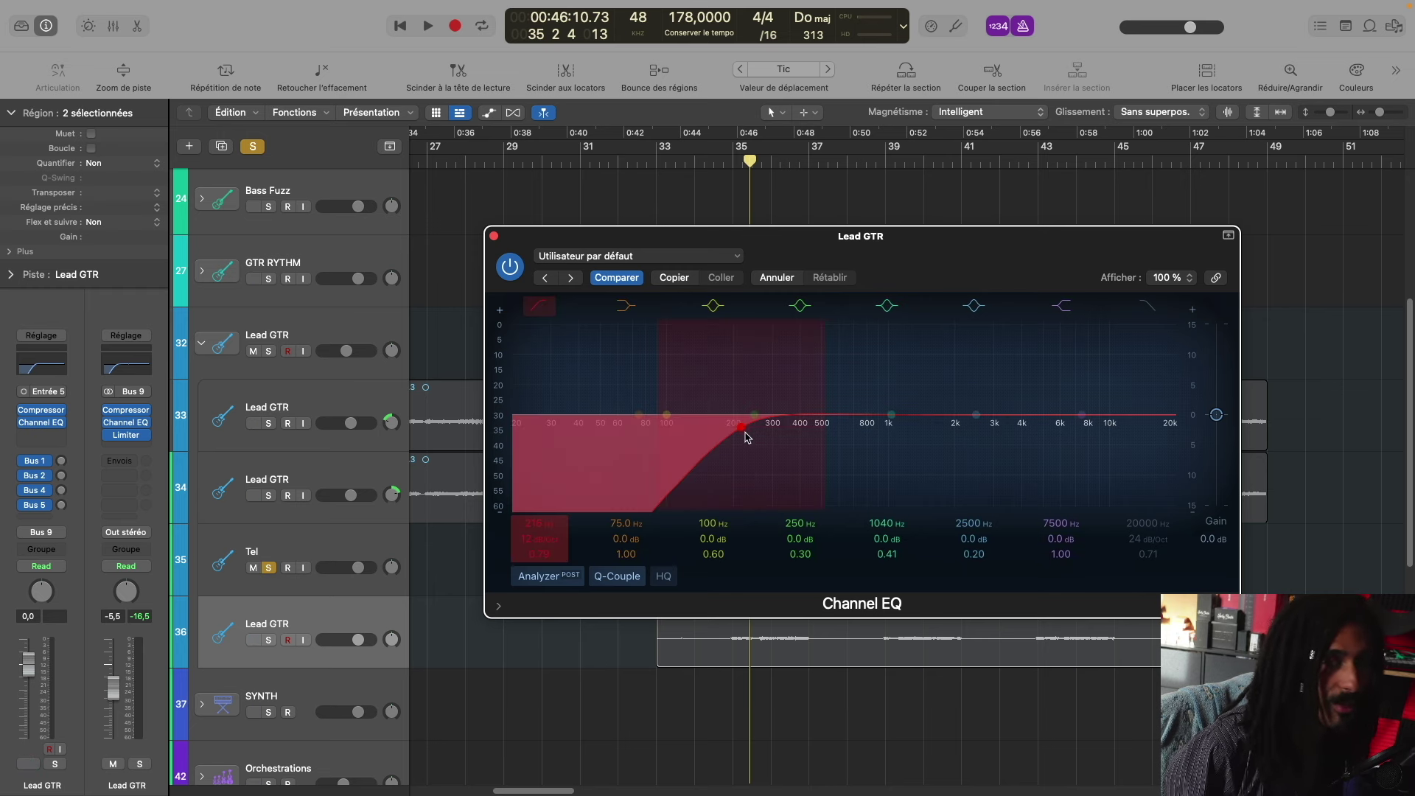
mouse_move(747, 436)
left_mouse_down()
mouse_move(647, 442)
mouse_move(787, 445)
mouse_move(752, 439)
left_mouse_up()
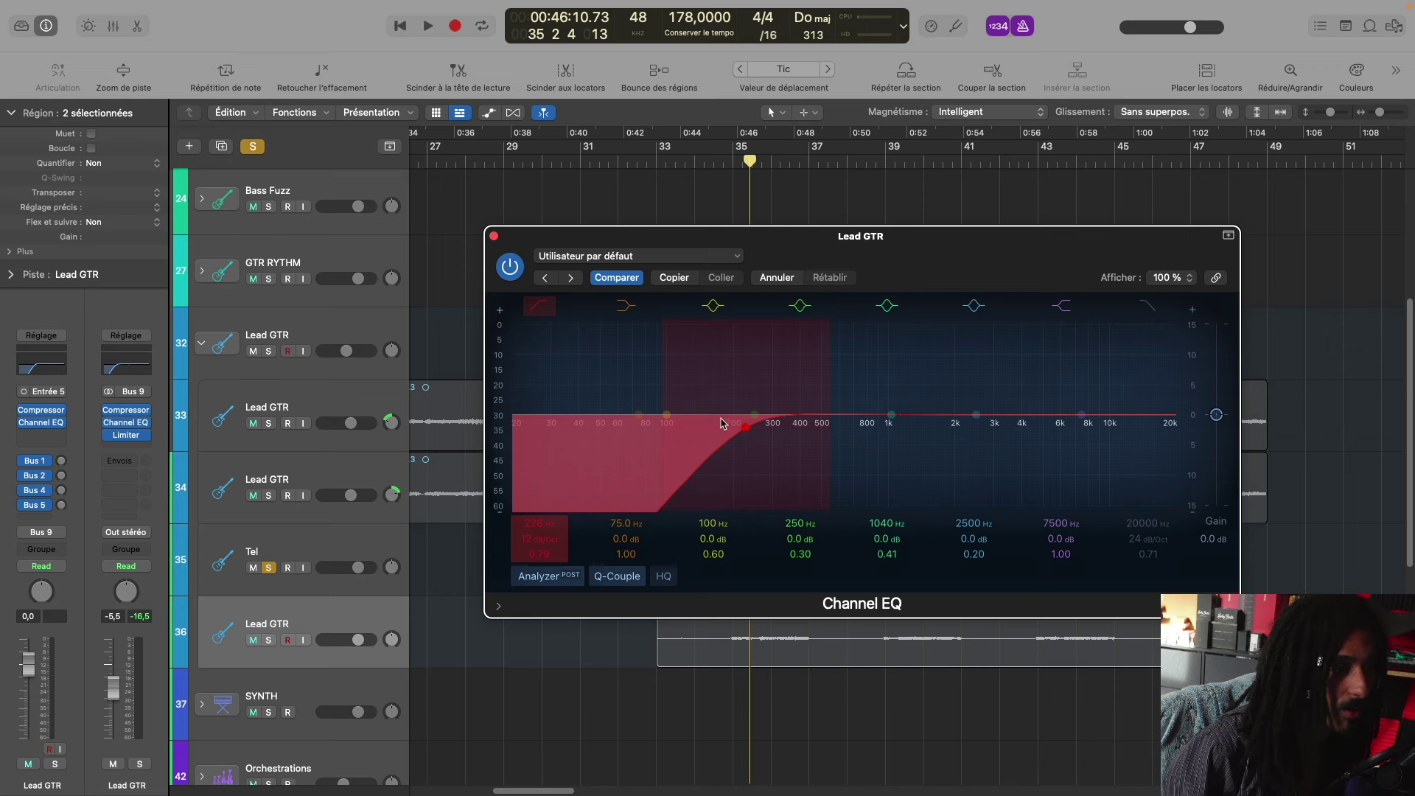
Step: Listen to the Lead GTR part and boost its Channel EQ by 3.3 dB at 420 Hz
key("space")
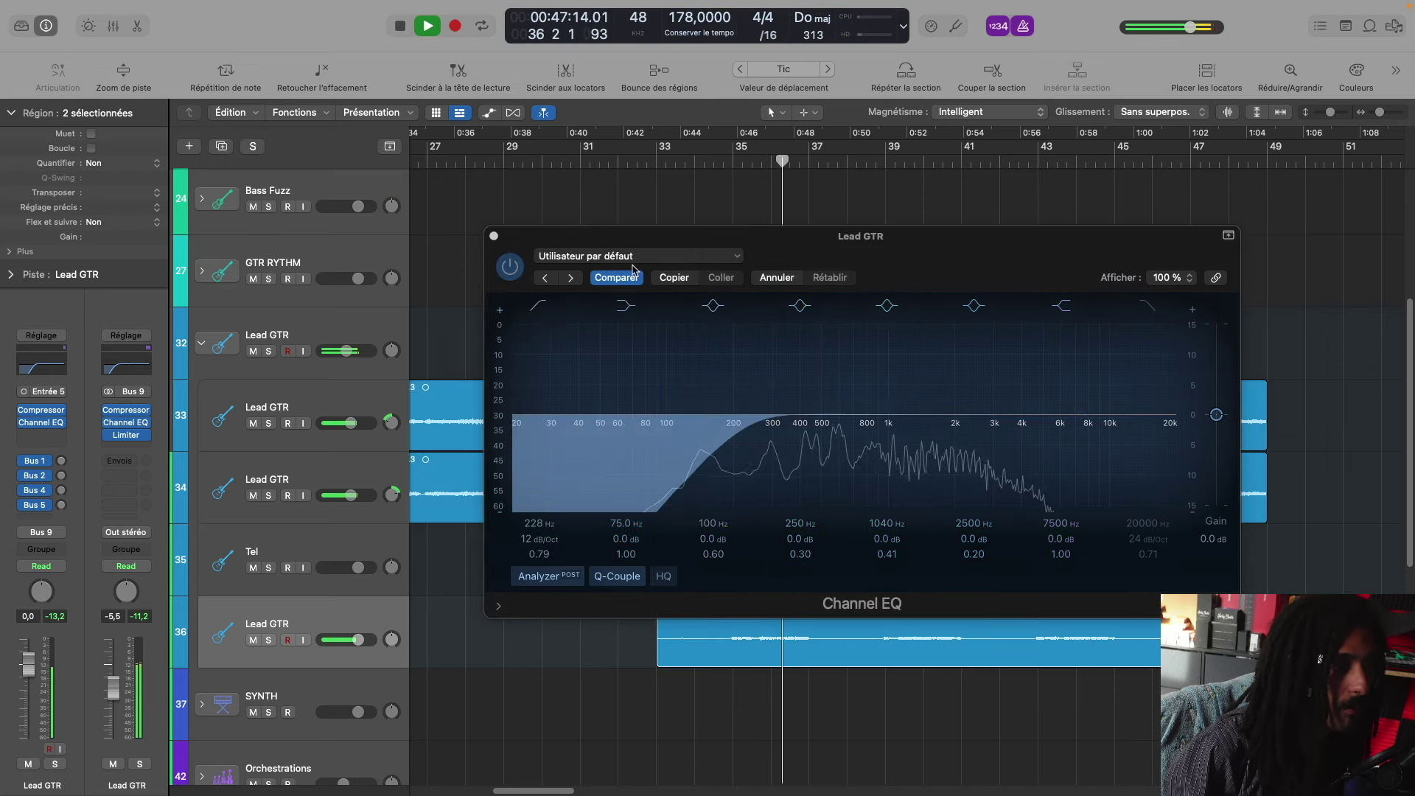
key("space")
left_click_drag(887, 414, 804, 397)
left_click_drag(780, 239, 1089, 253)
Step: Move the Lead GTR track holding Lead GTR#07 above Tel, replay from mid-bar 35 and close its Channel EQ
left_click(753, 166)
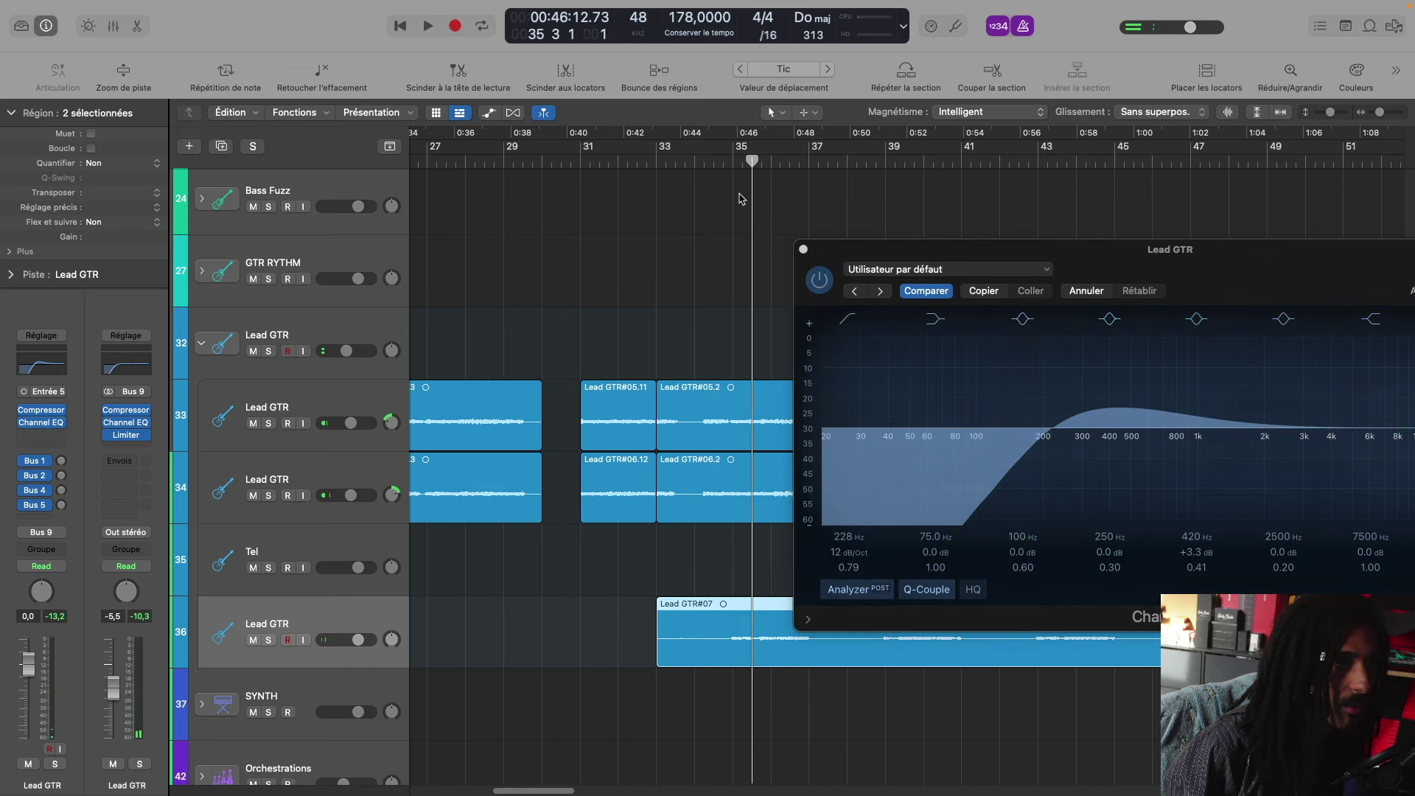
left_click_drag(356, 626, 356, 559)
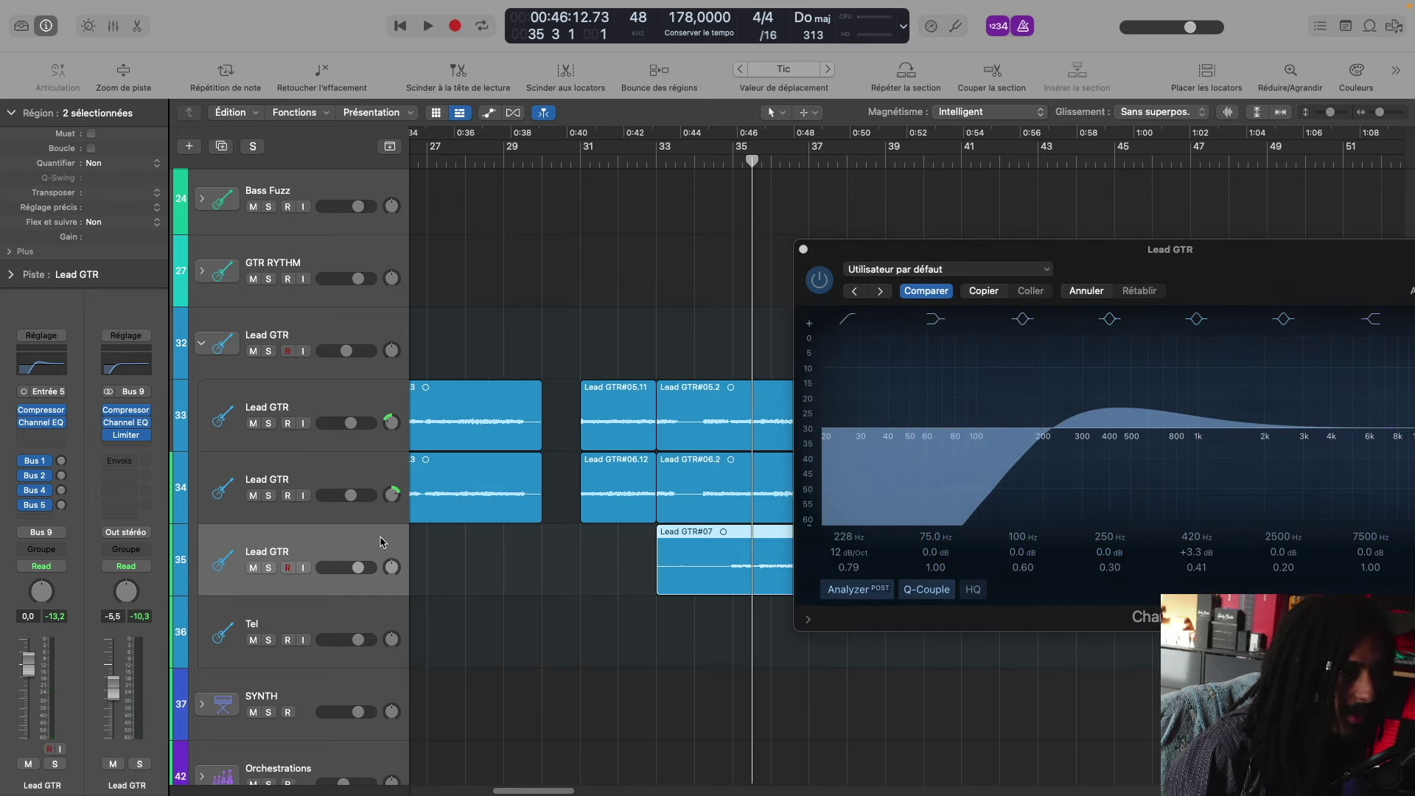
key("space")
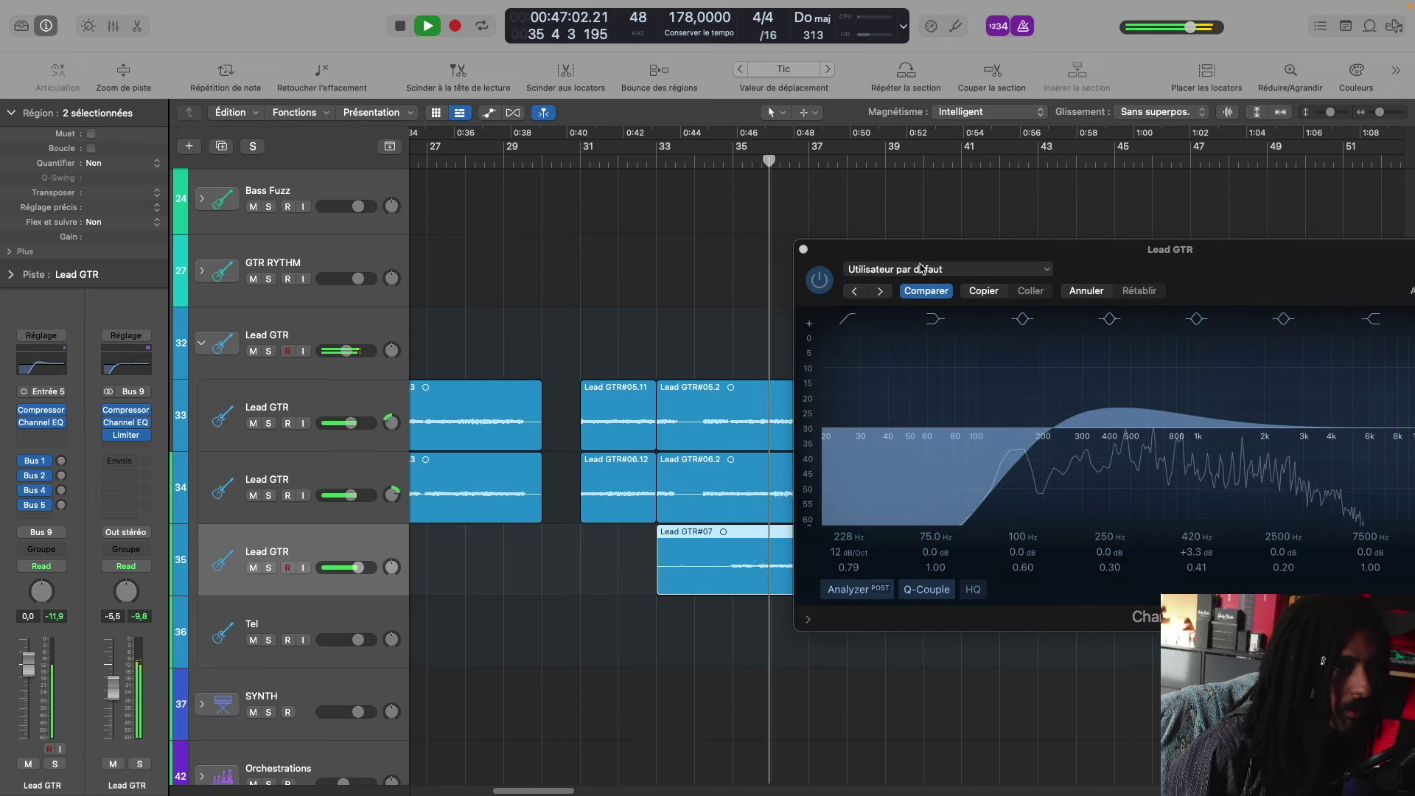
left_click(803, 249)
Step: Lower the volume of the Lead GTR track holding Lead GTR#07 to -3.7 dB during playback
scroll(726, 308, "right", 4)
scroll(727, 309, "up", 4)
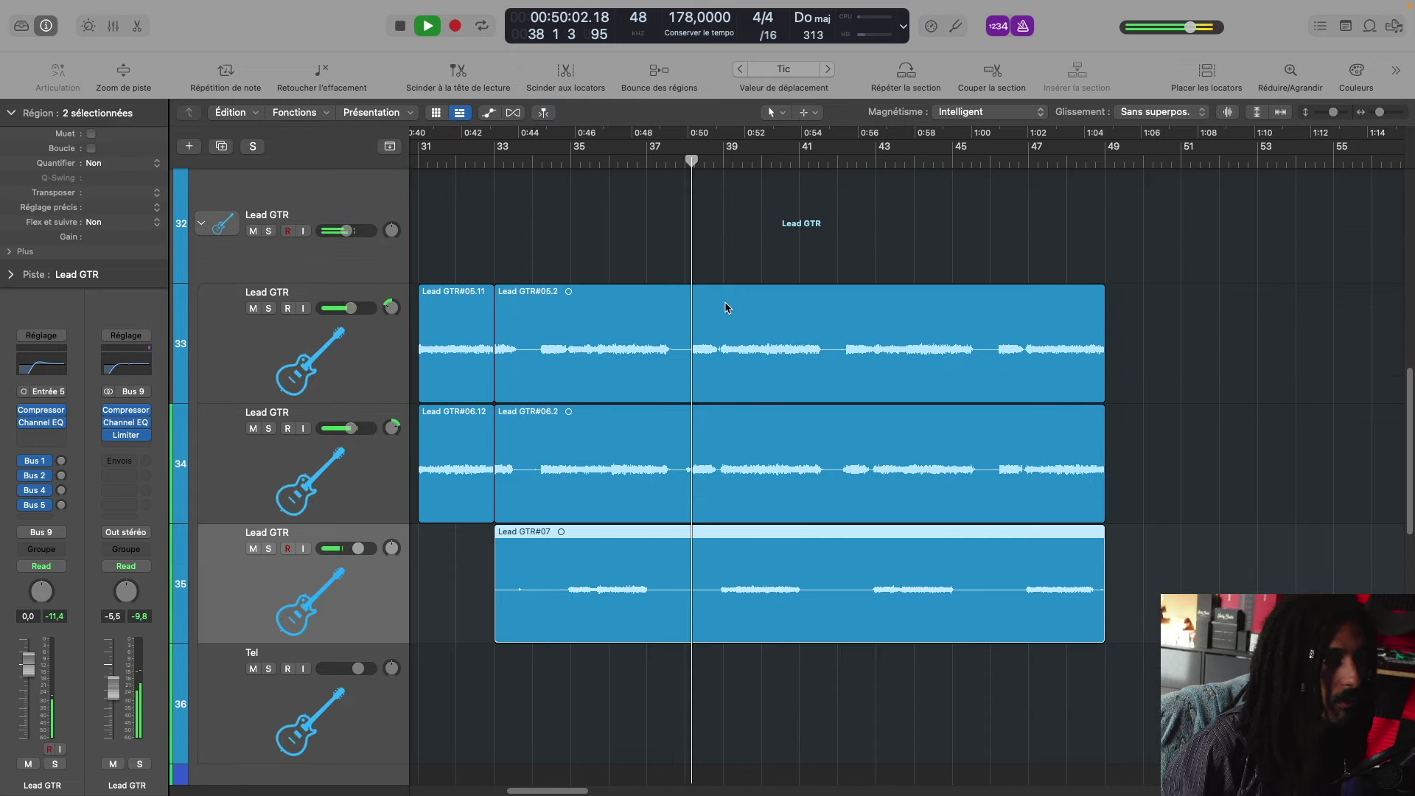
scroll(726, 309, "down", 2)
scroll(728, 308, "up", 1)
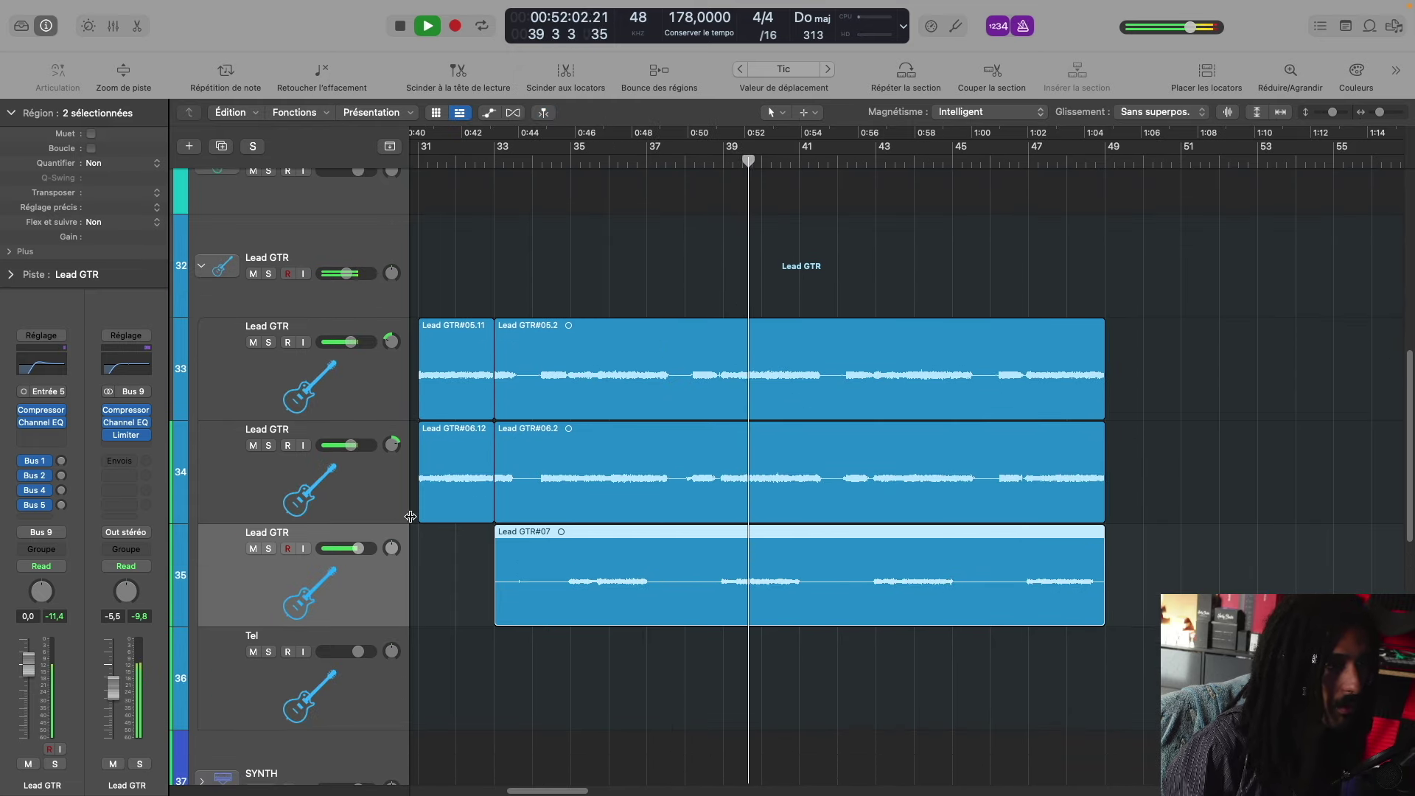
left_click_drag(355, 553, 348, 553)
Step: Listen to the drums, bass and lead guitars after bar 41 and replay the passage from bar 41
scroll(655, 280, "right", 5)
scroll(655, 280, "up", 5)
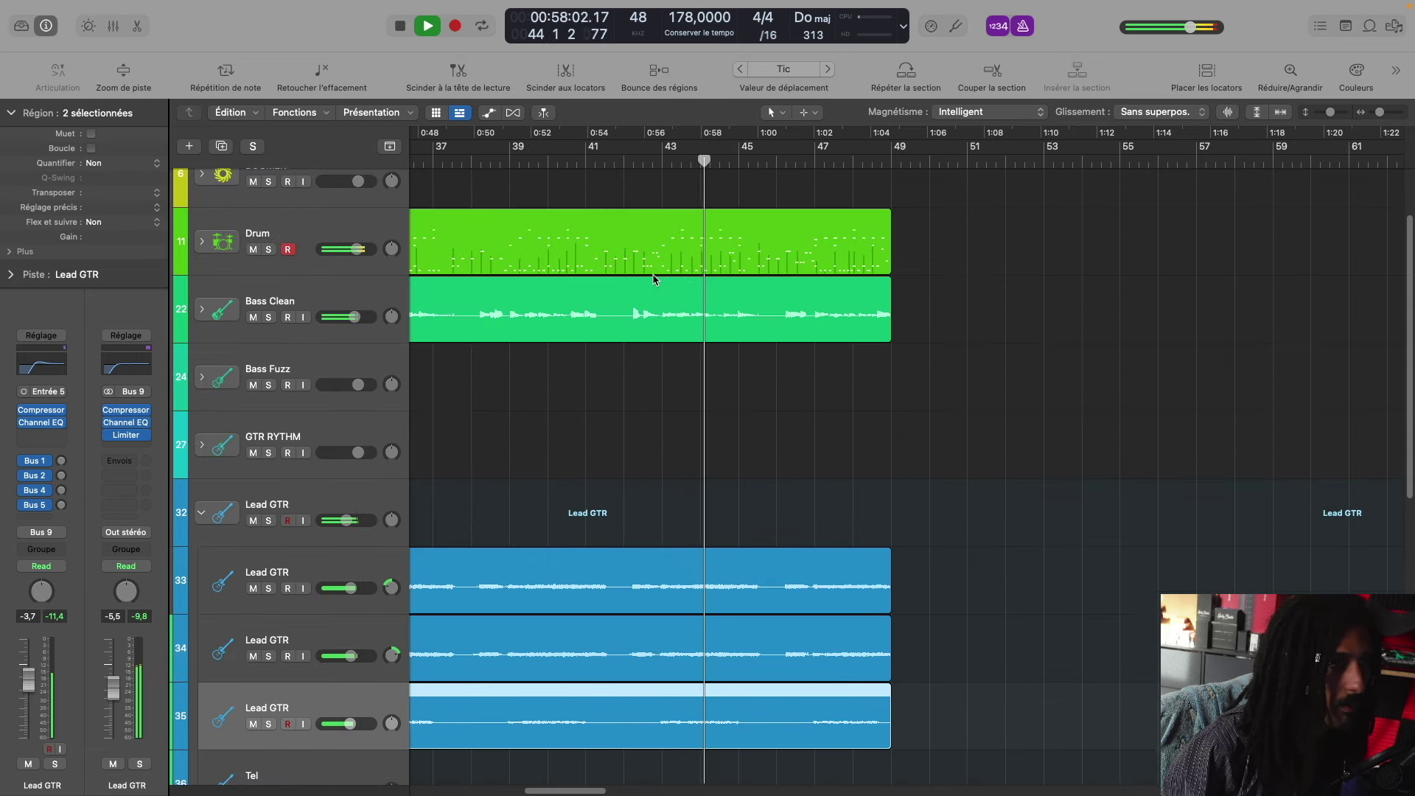
scroll(653, 280, "down", 3)
scroll(655, 280, "up", 3)
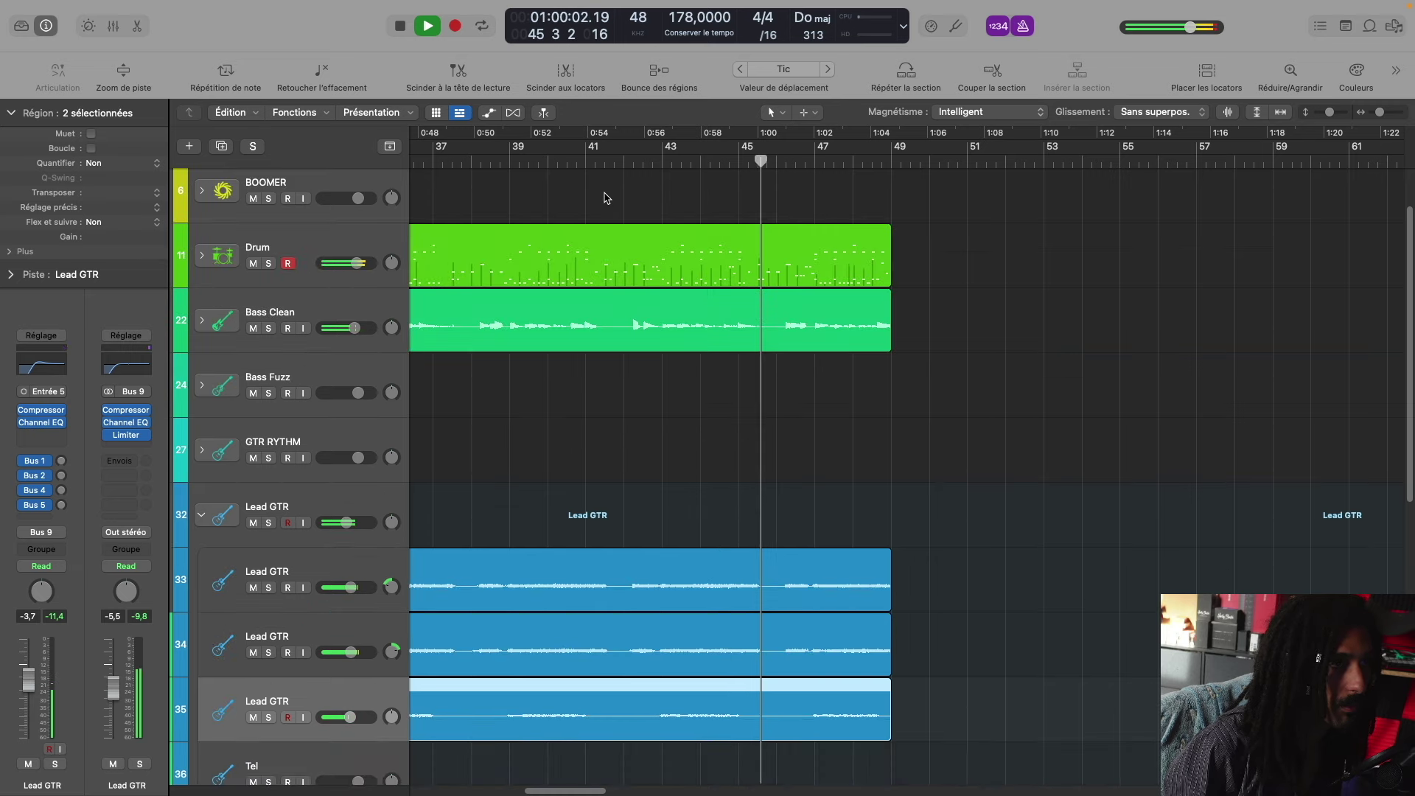
left_click(624, 164)
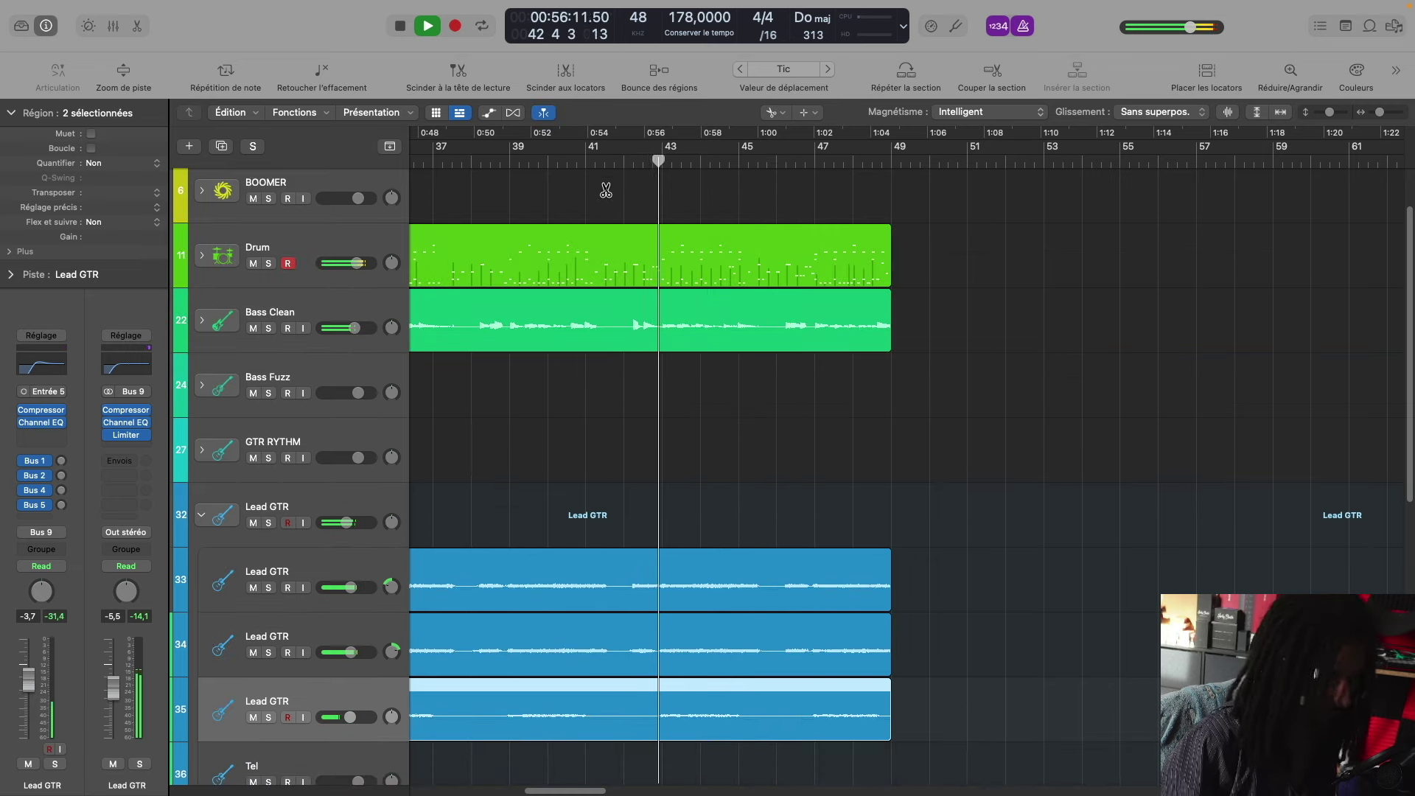
key("space")
left_click(593, 157)
key("space")
Step: Split the Bass Clean region at position 42 1 4 1, just before the bass pickup
key("super+Right")
key("super+Right")
key("super+Right")
key("super+Right")
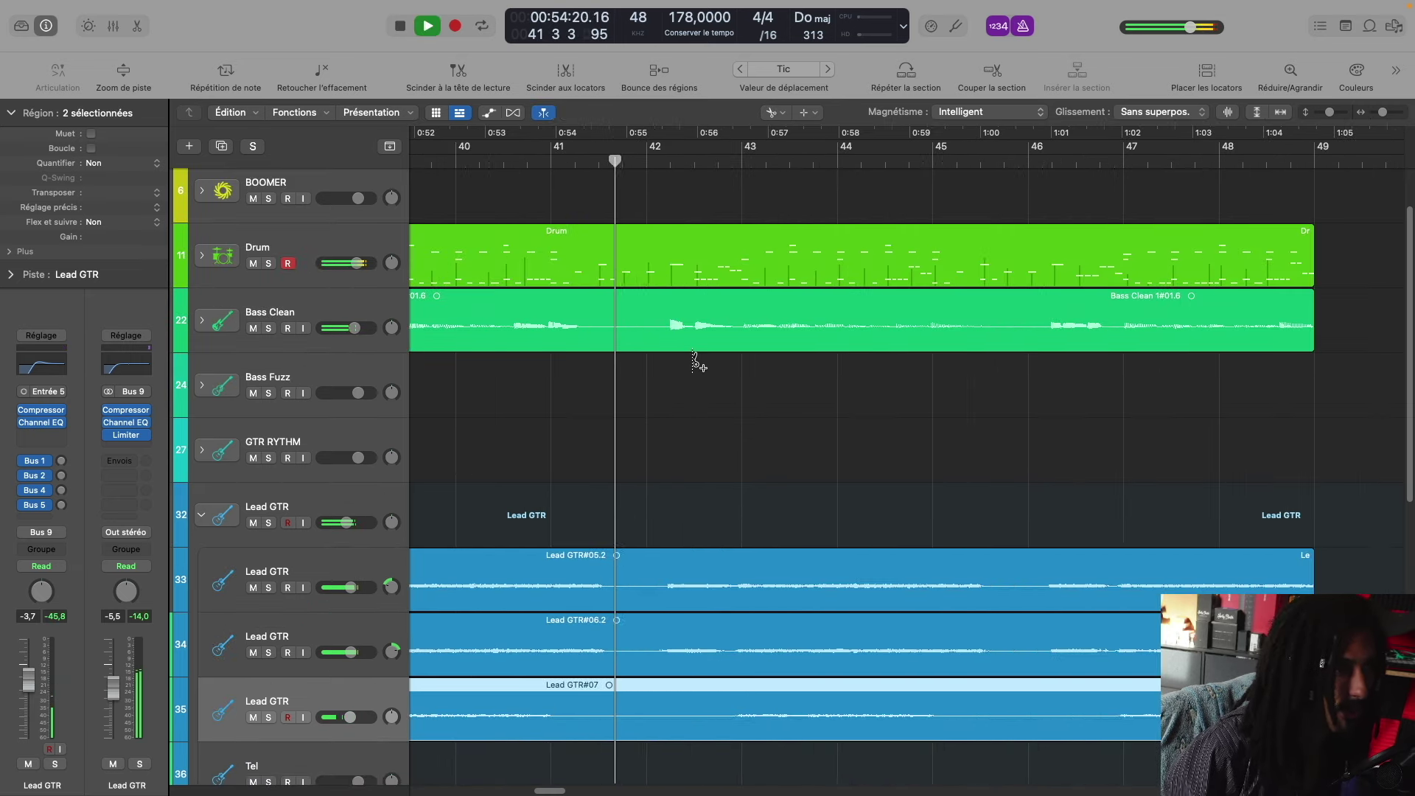
left_click(700, 320)
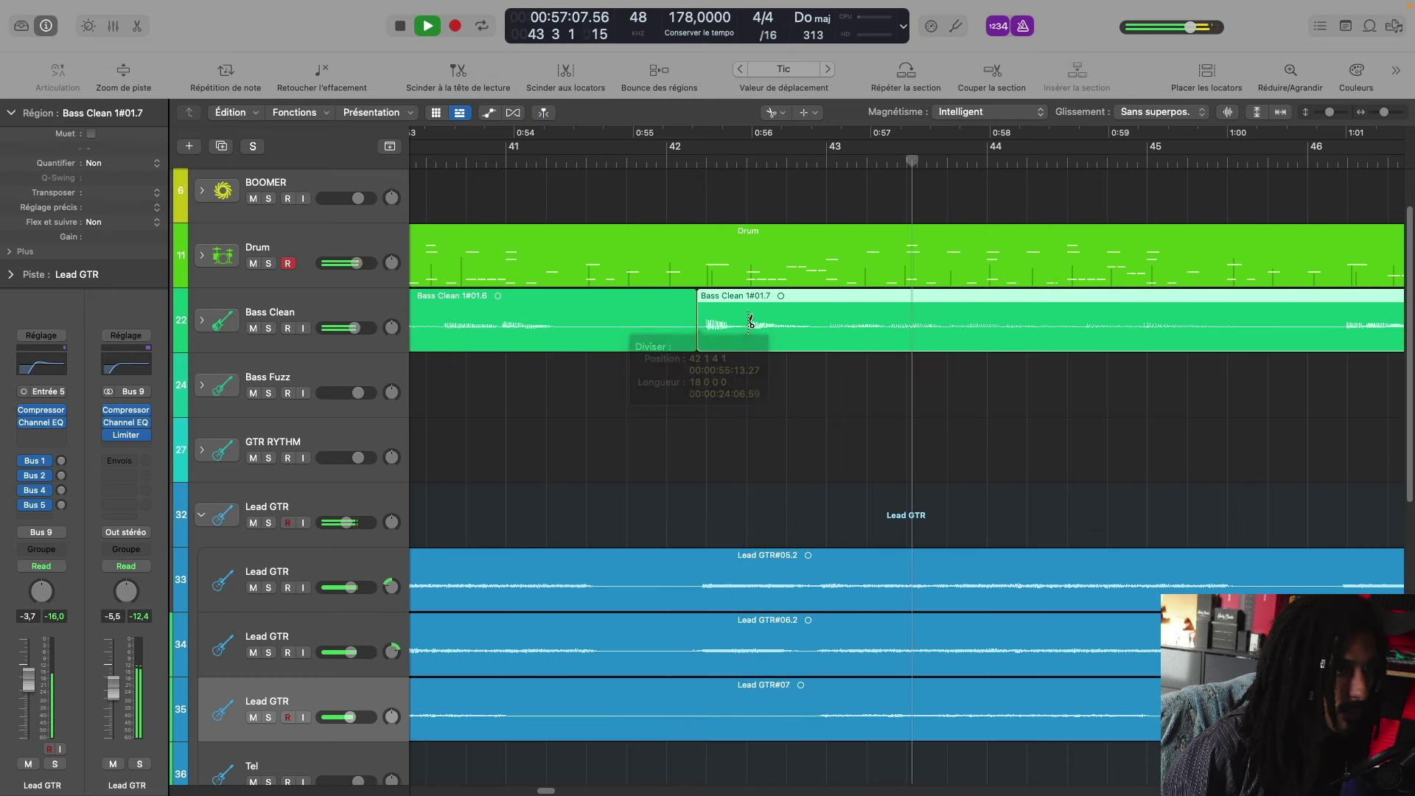
Step: Replay the passage before bar 42 and split the three Lead GTR regions at position 42 1 3 1
left_click(641, 162)
scroll(714, 483, "down", 1)
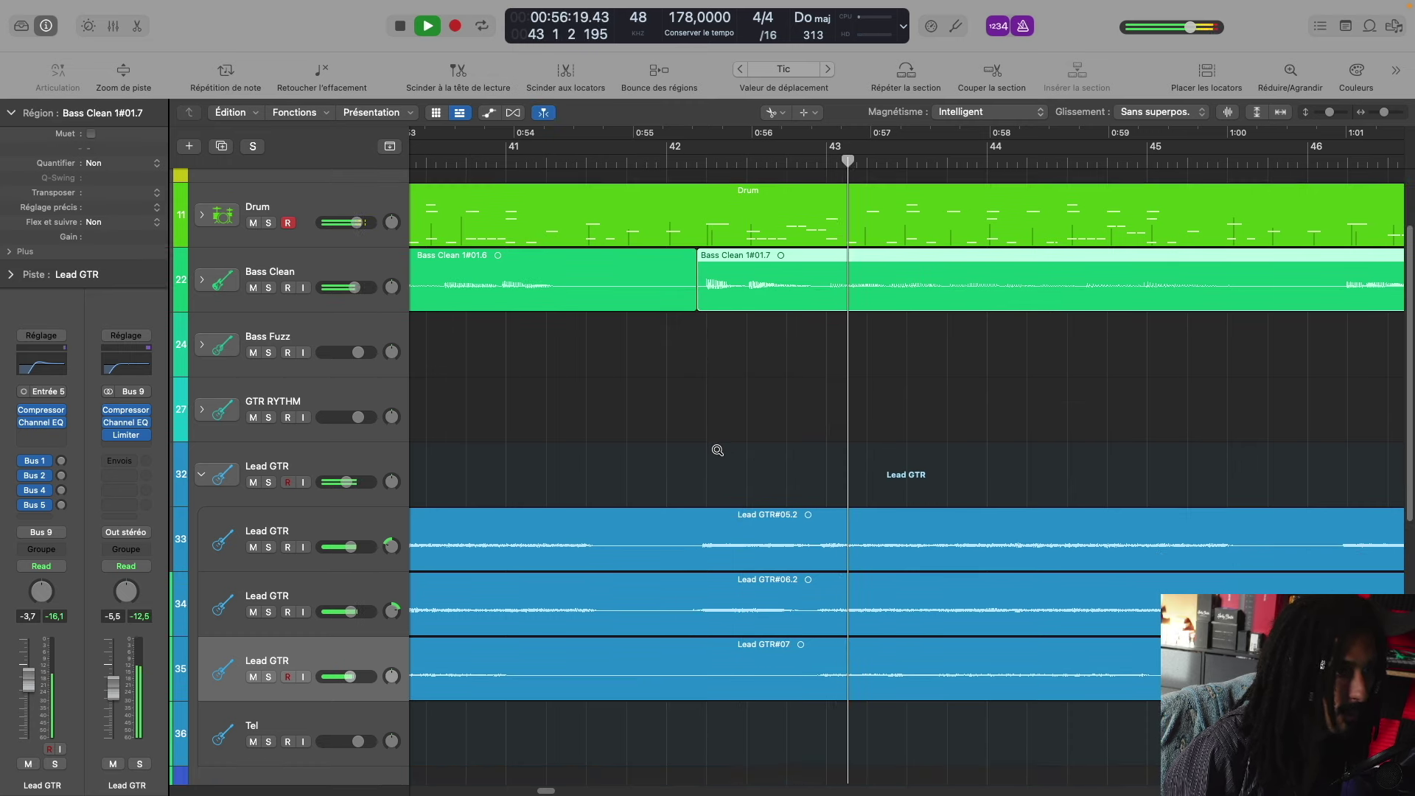
key("space")
left_click_drag(670, 451, 716, 740)
left_click(691, 533)
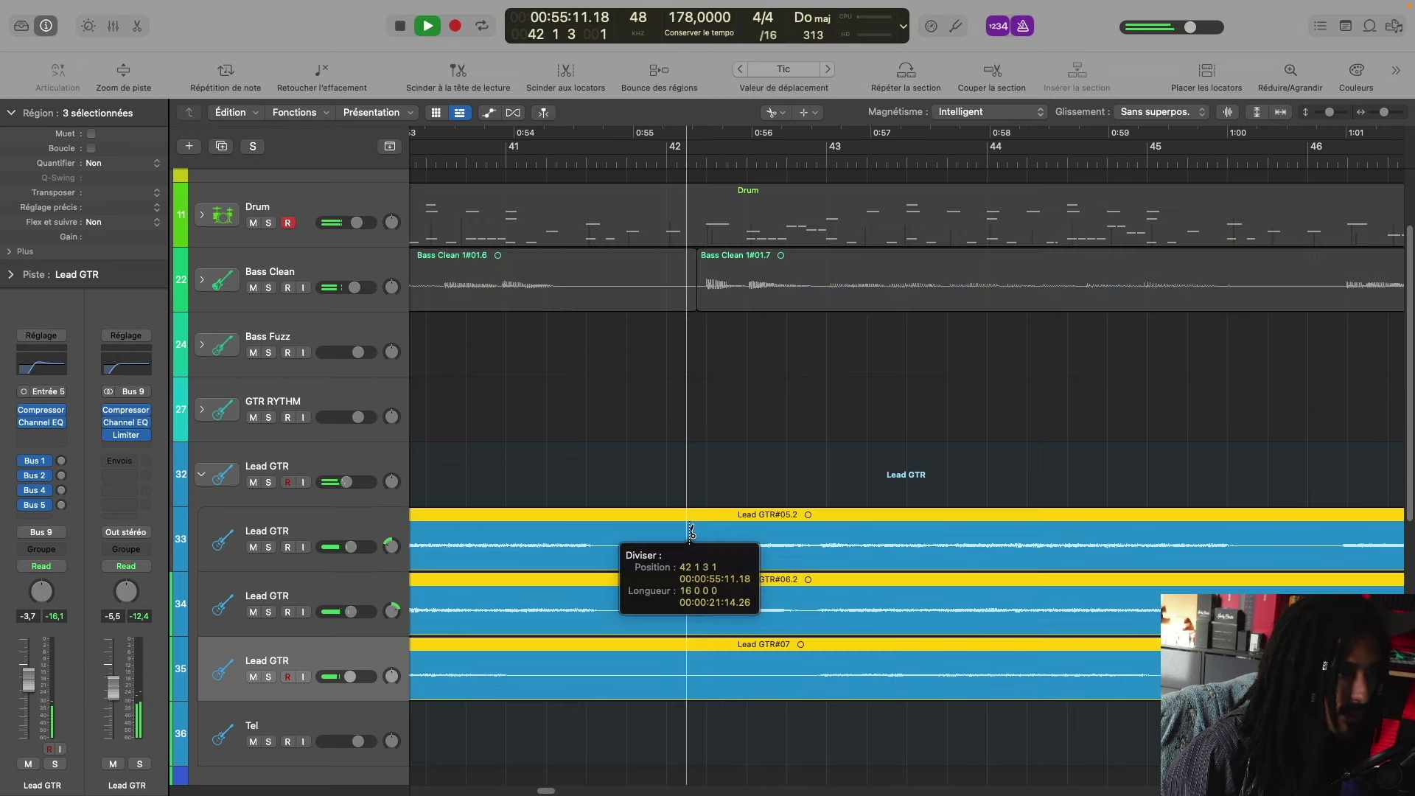
Step: Split the three Lead GTR regions at bar 43, erase the short pieces before it and fade out the preceding regions
left_click(721, 429)
key("space")
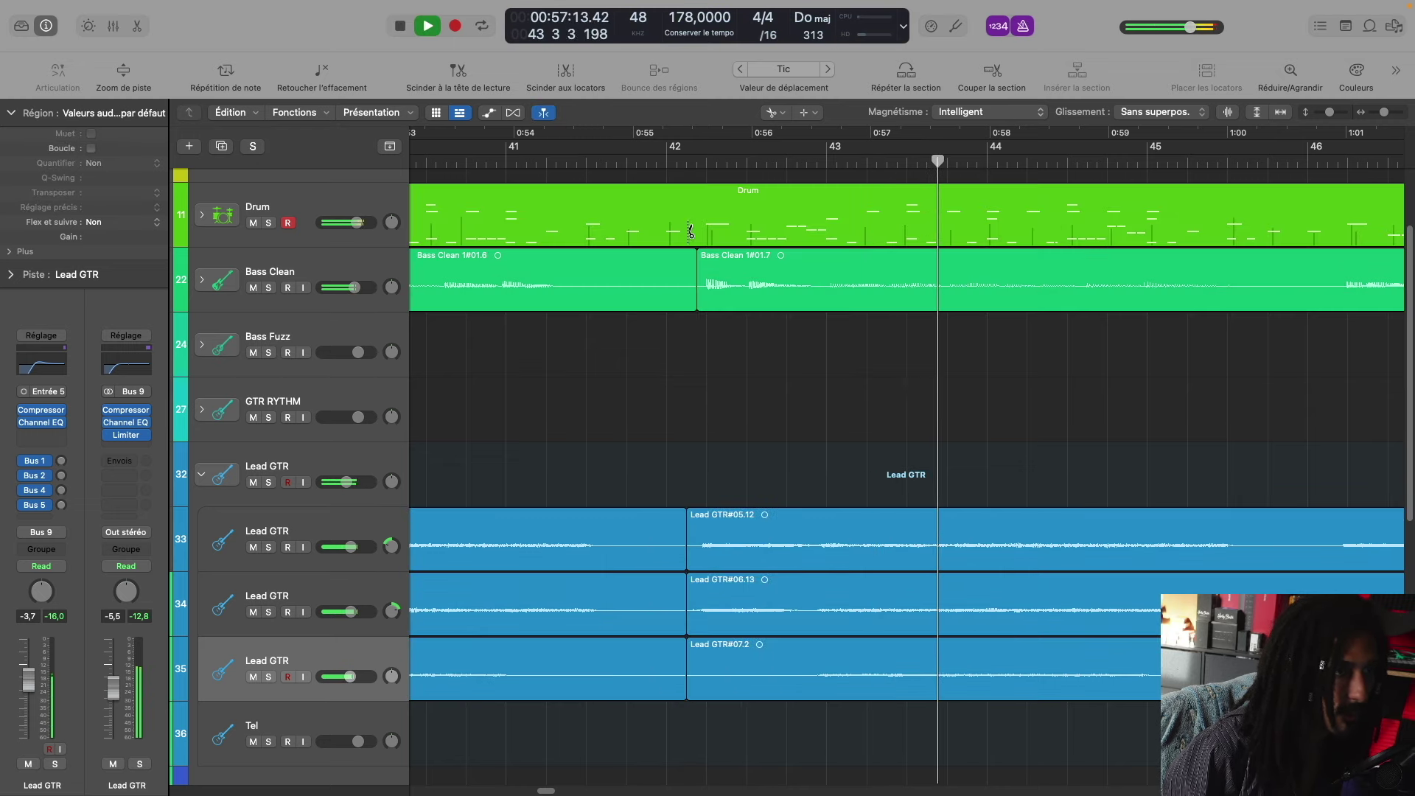
left_click(662, 162)
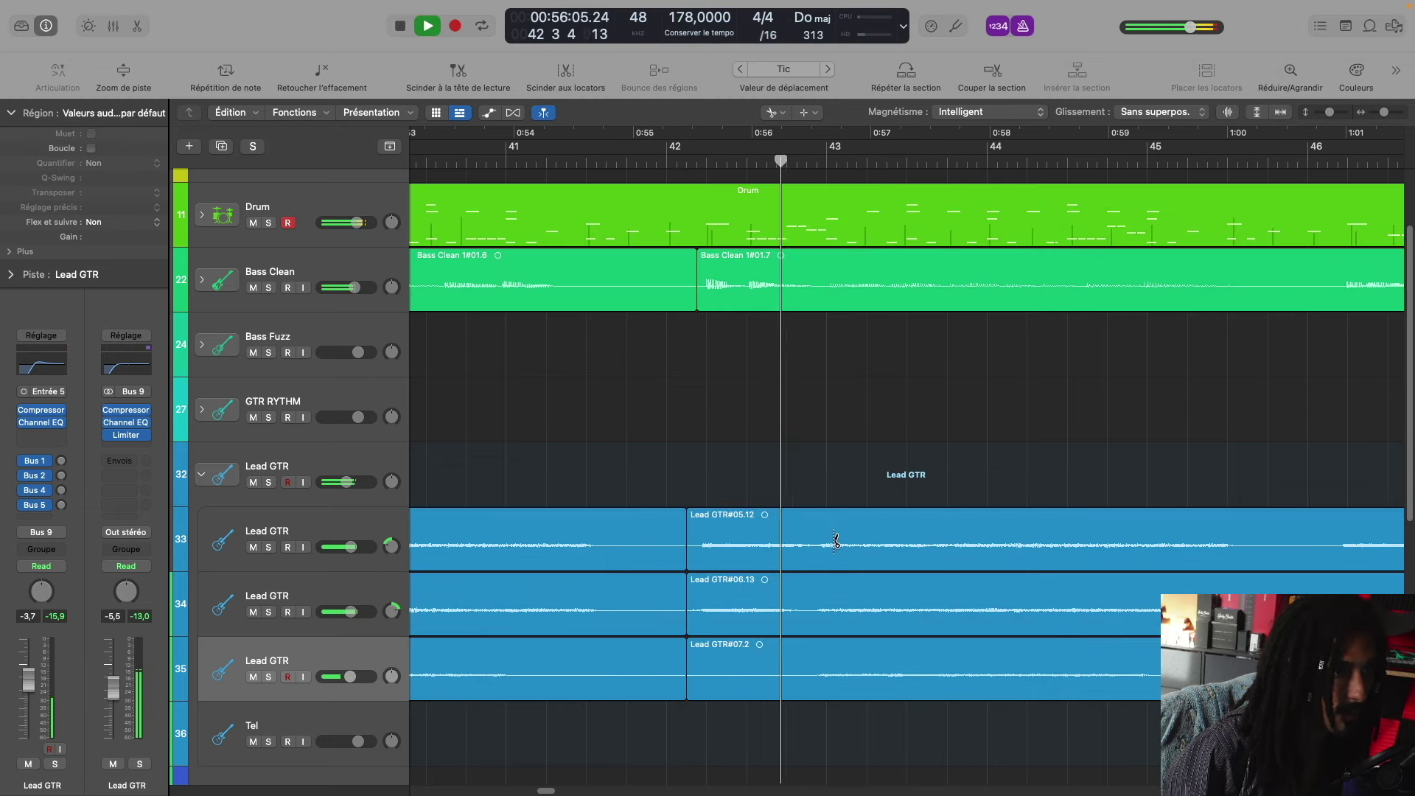
key("space")
left_click_drag(746, 449, 757, 676)
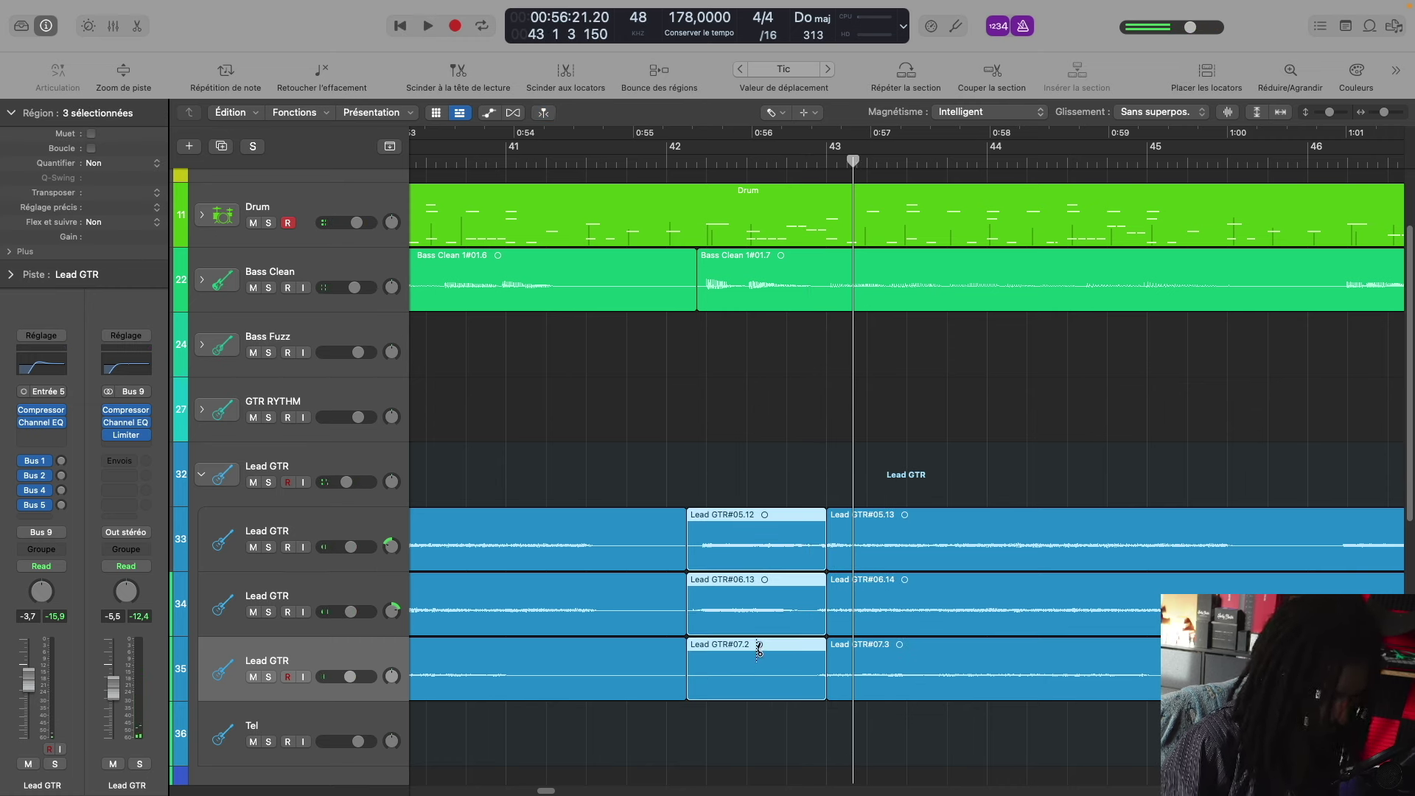
left_click(748, 528)
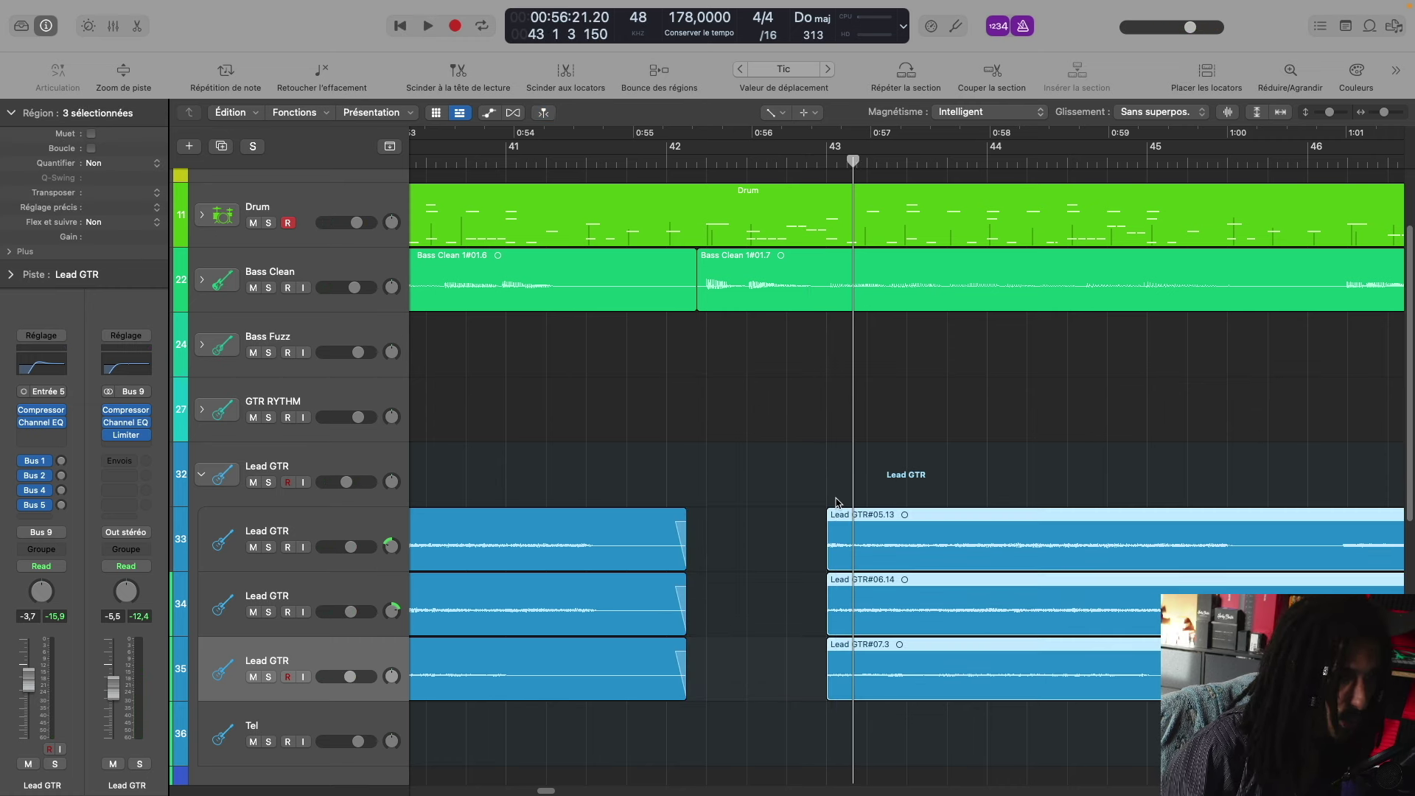
Step: Add fade-ins to the three Lead GTR regions resuming at bar 43 and extend their starts slightly ahead of the bar
scroll(834, 542, "up", 8)
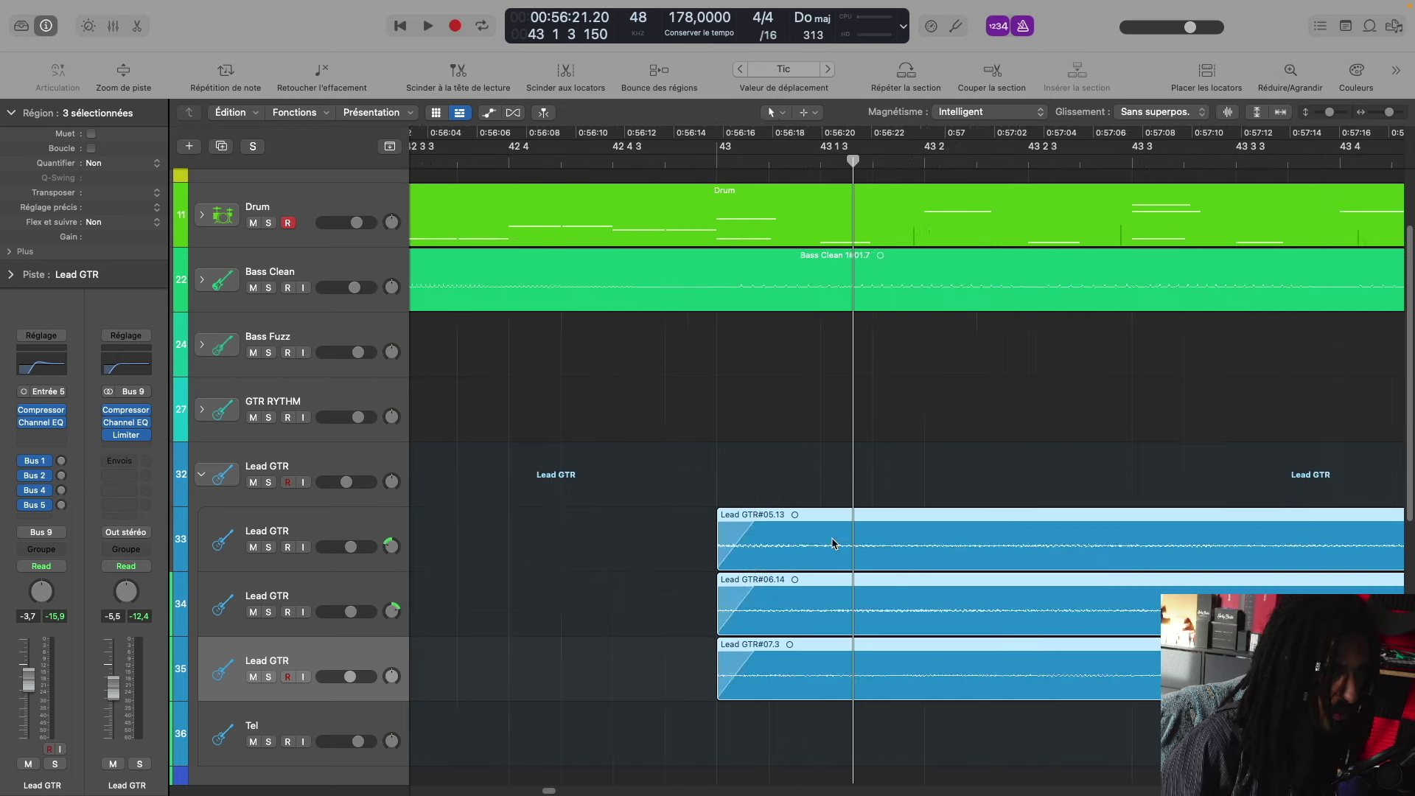
scroll(833, 541, "left", 4)
scroll(833, 541, "up", 3)
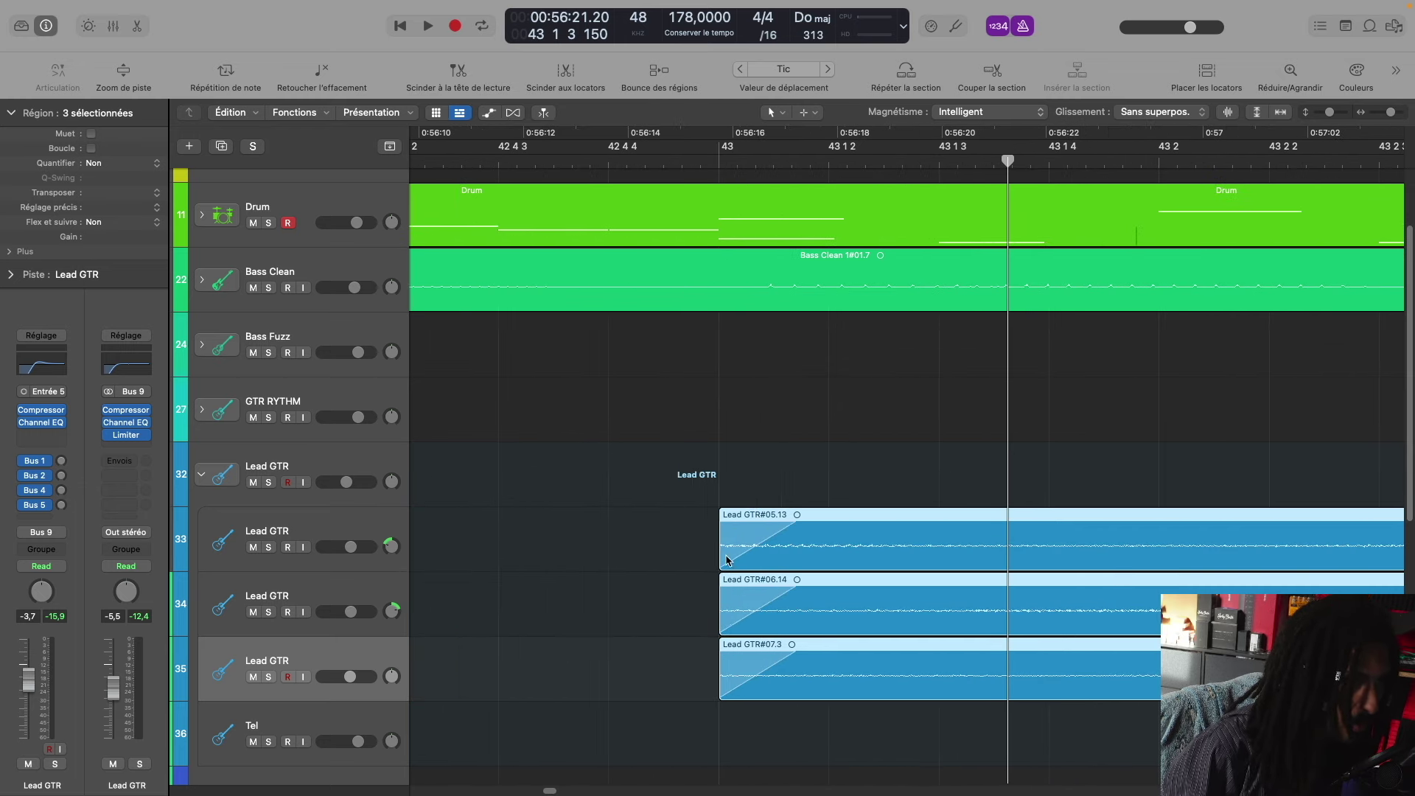
left_click_drag(723, 555, 642, 555)
scroll(753, 512, "down", 5)
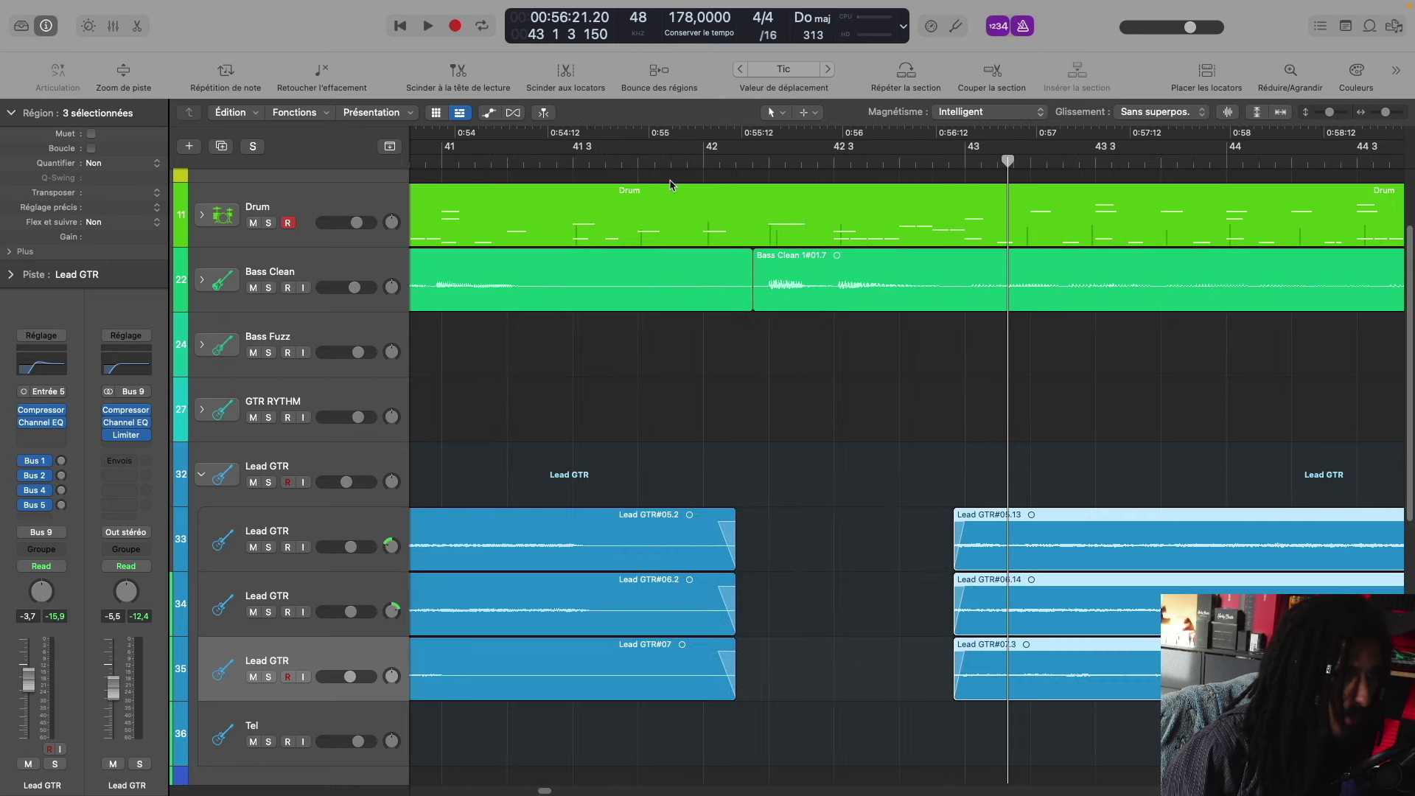
Step: Play the arrangement from mid-bar 41 and check the lead guitar break at bar 42 and the section after it
left_click(590, 171)
key("space")
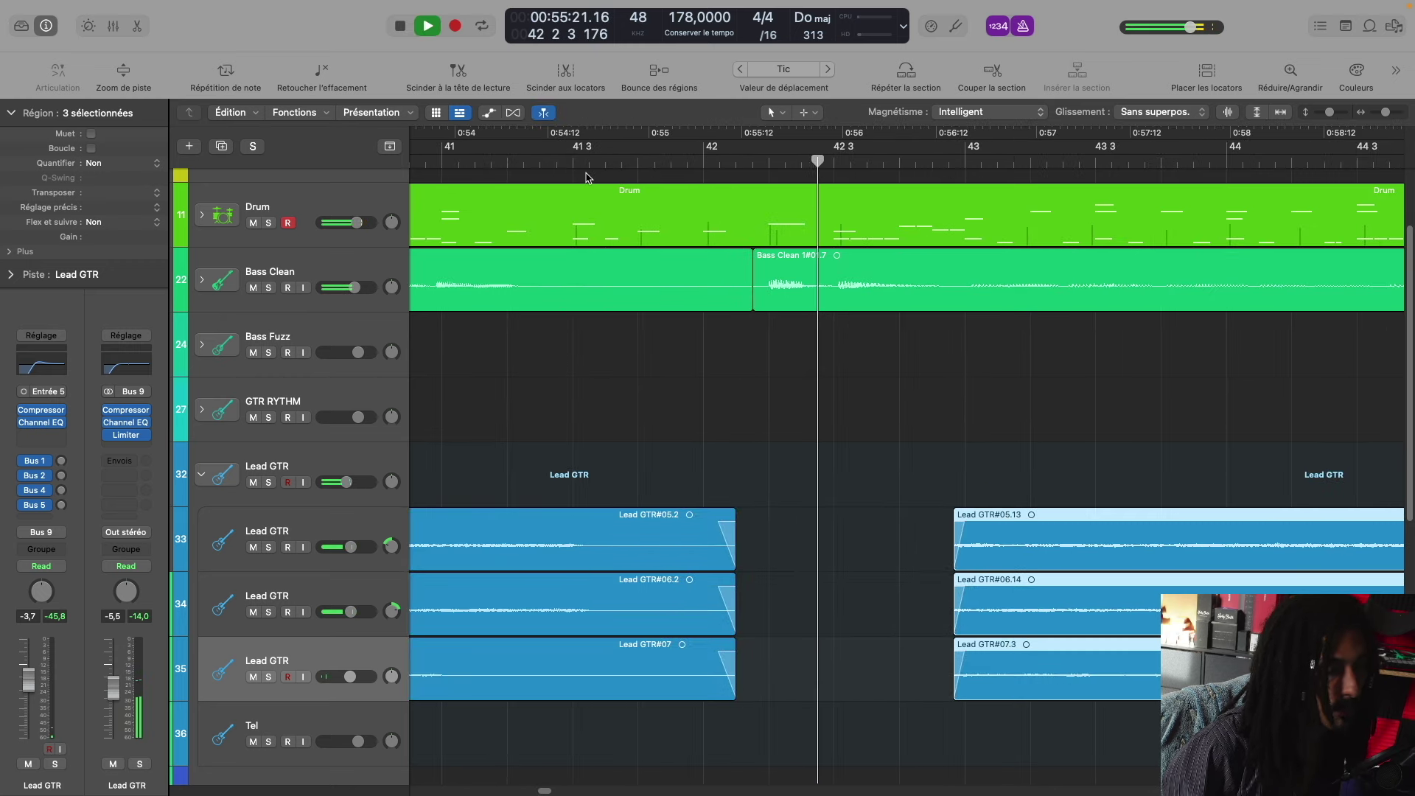
key("space")
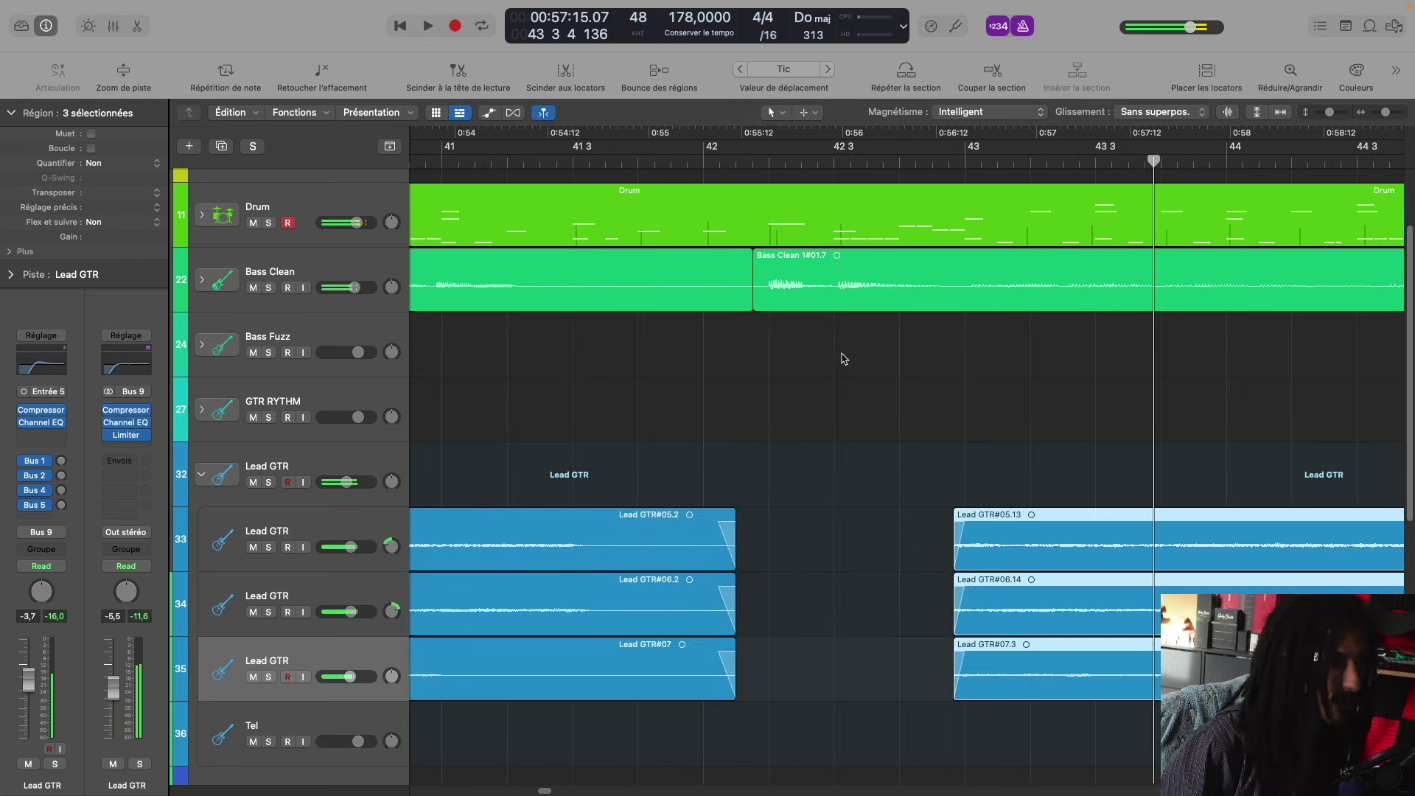
scroll(844, 359, "down", 2)
key("space")
scroll(844, 359, "down", 4)
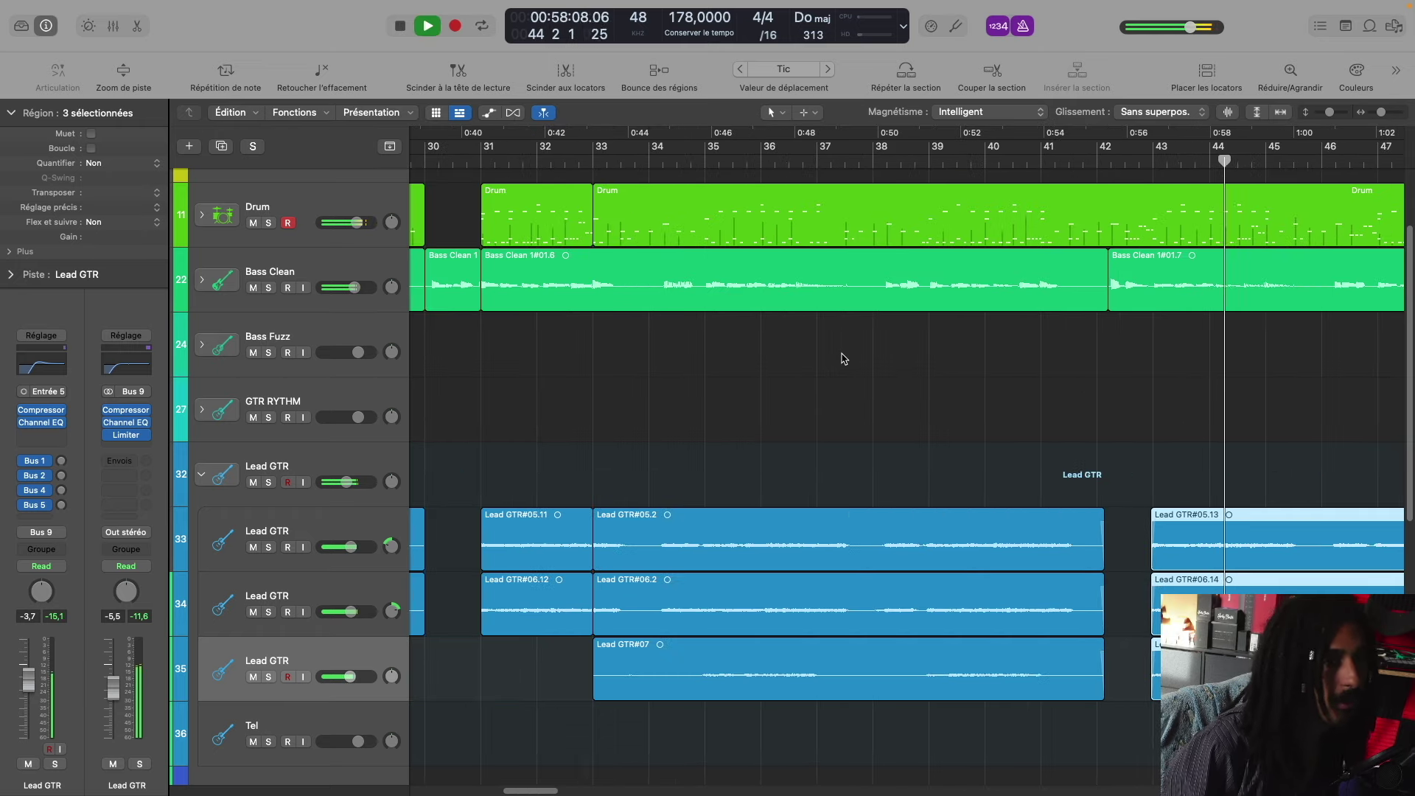
scroll(844, 359, "down", 6)
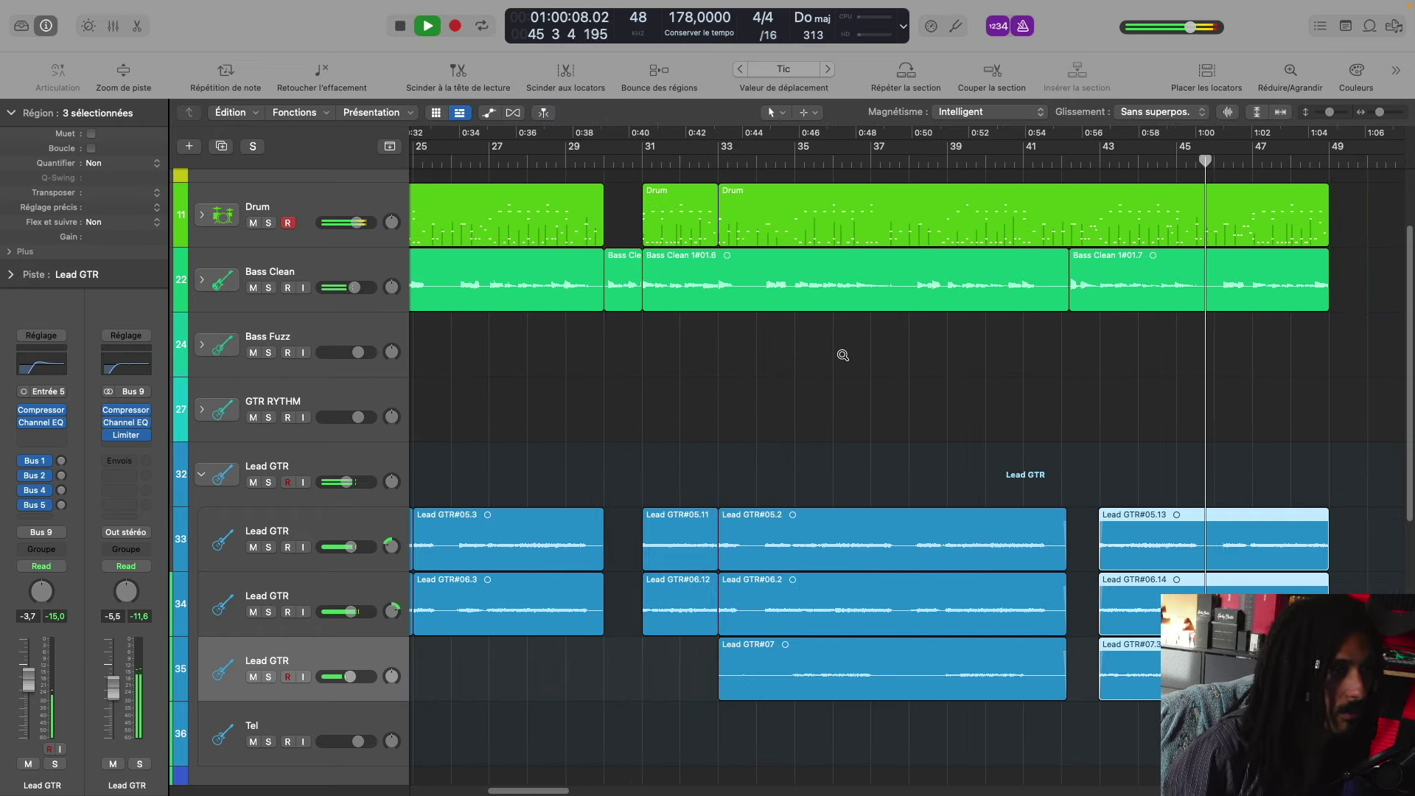
scroll(844, 359, "down", 2)
scroll(844, 359, "down", 3)
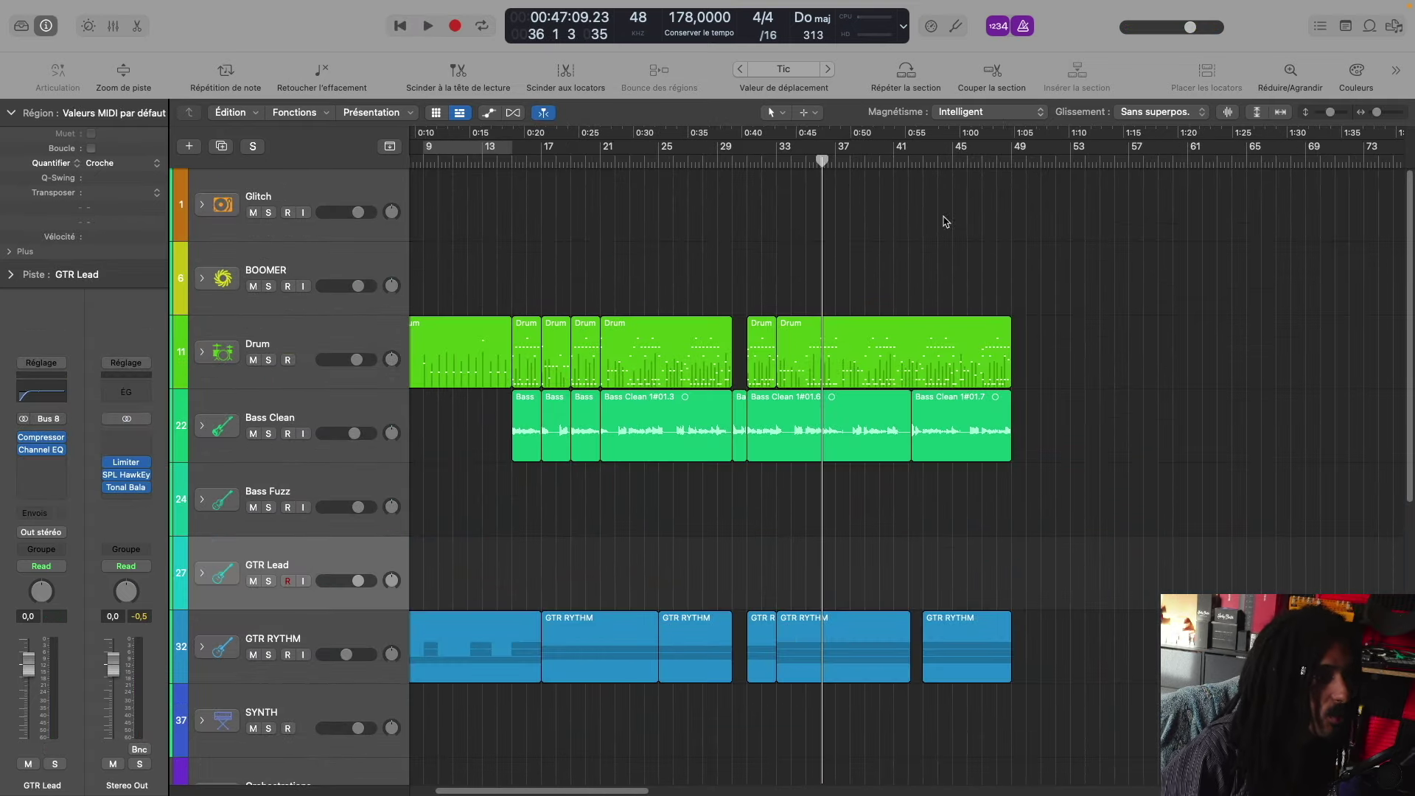
Step: Play the arrangement from bar 44 to its end at bar 49 and review the Drum, Bass Clean and GTR RYTHM regions
left_click(937, 164)
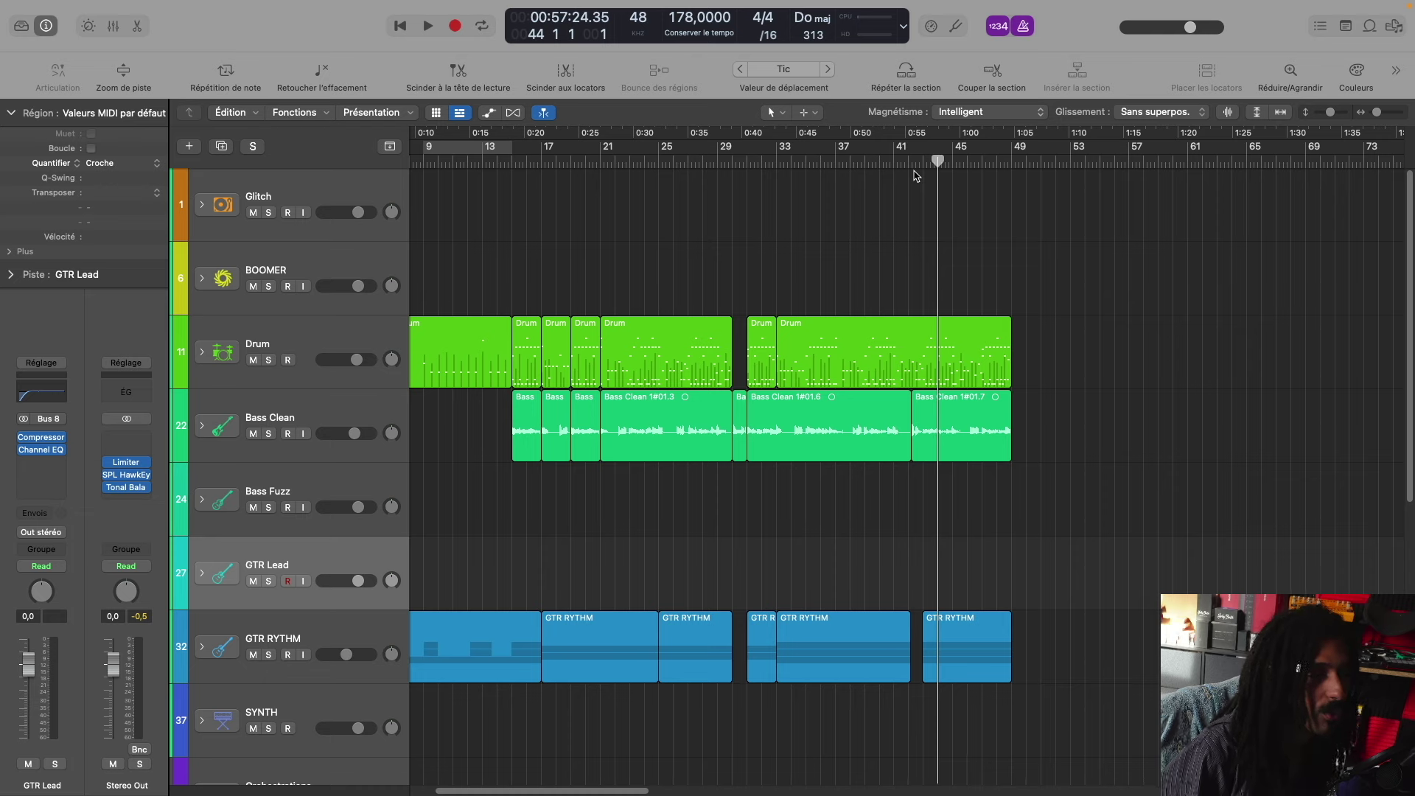
key("space")
scroll(934, 214, "up", 3)
scroll(934, 214, "down", 4)
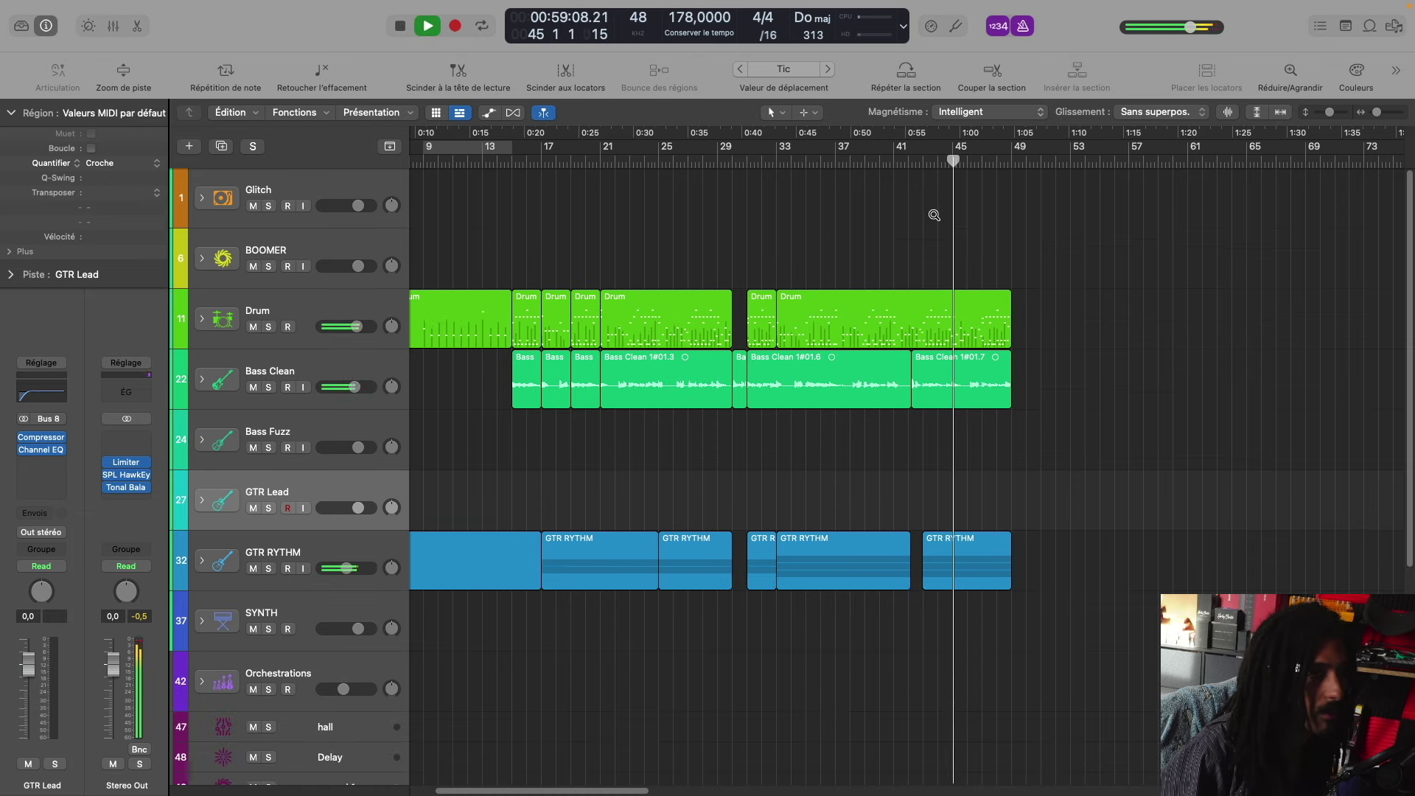
scroll(935, 216, "up", 2)
scroll(934, 215, "up", 5)
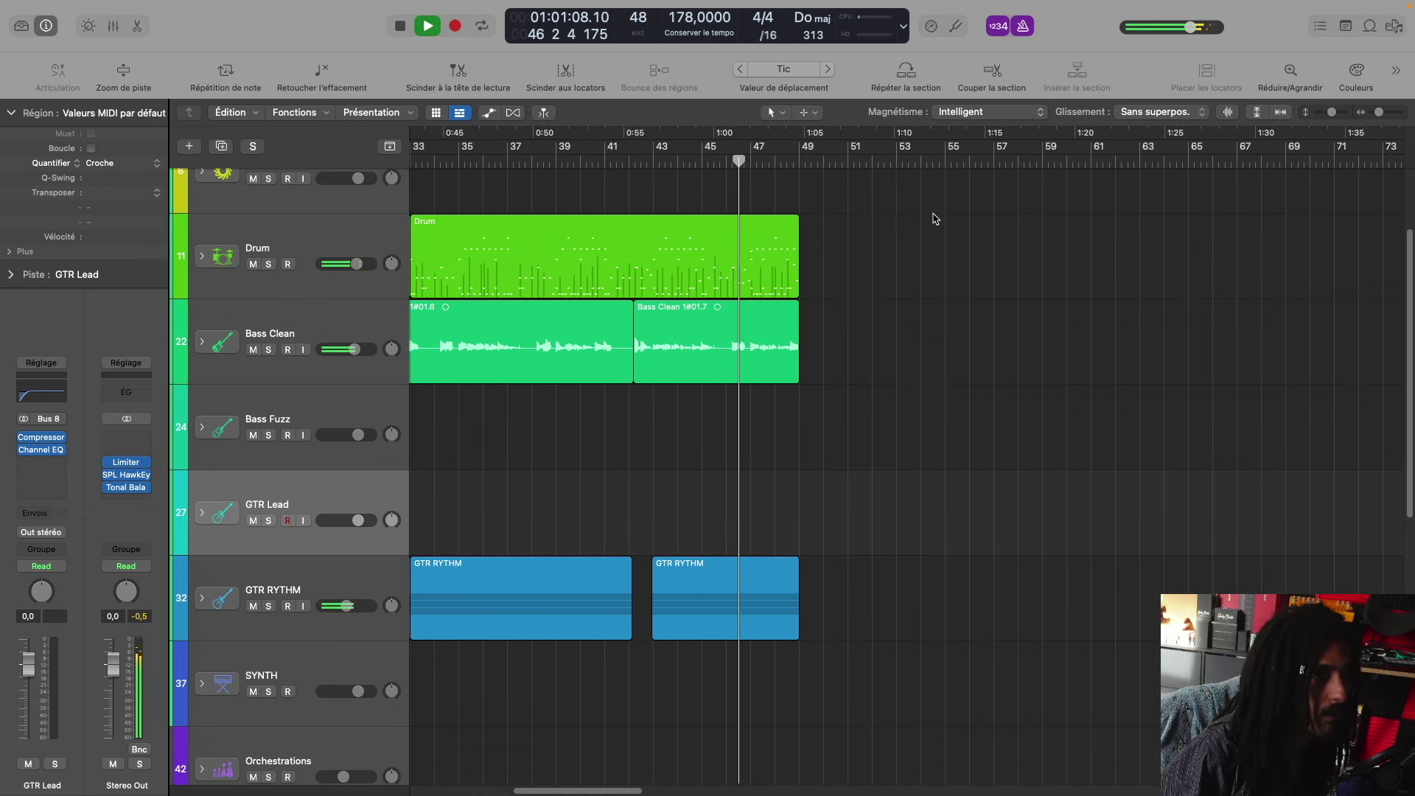
scroll(935, 215, "up", 3)
scroll(935, 215, "down", 4)
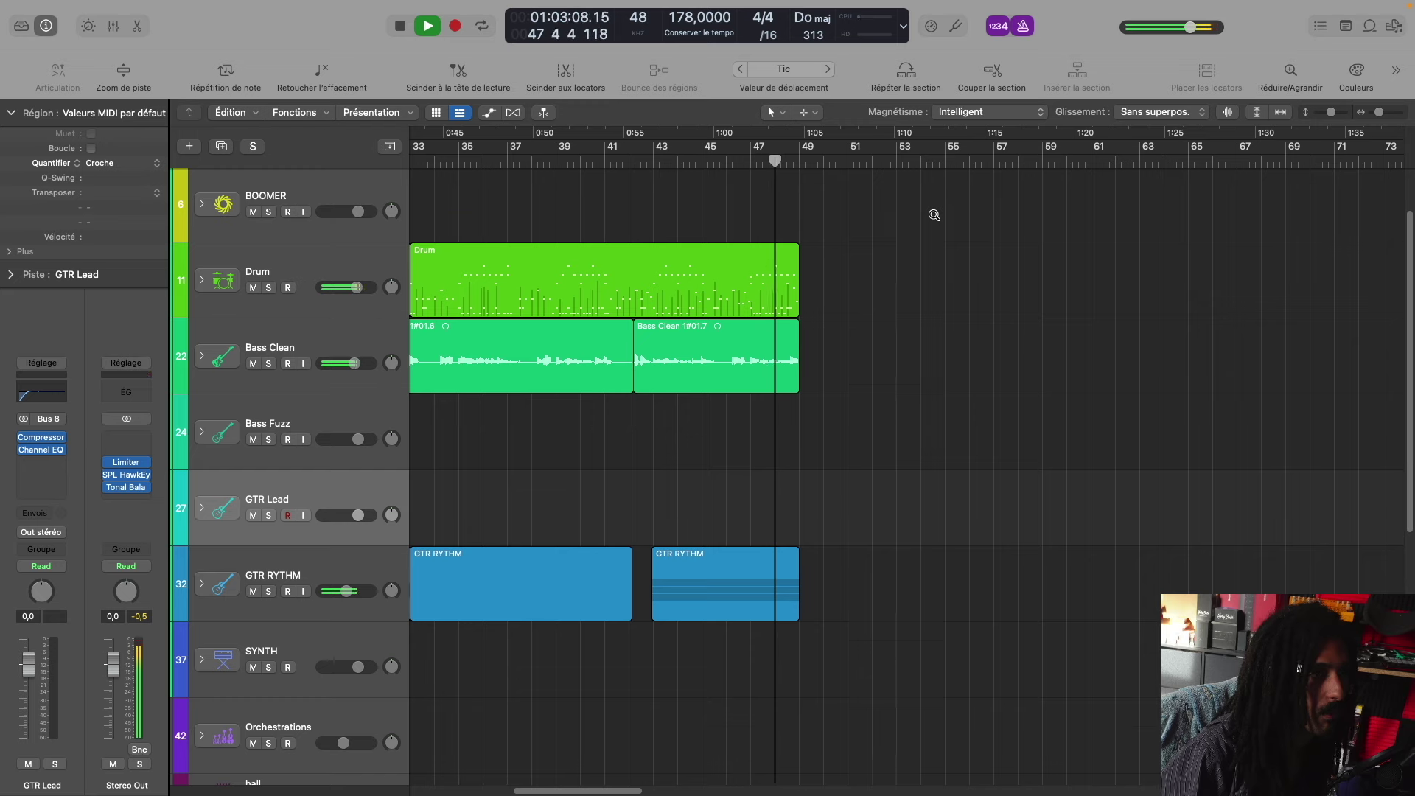
scroll(934, 215, "up", 1)
scroll(934, 219, "down", 4)
key("space")
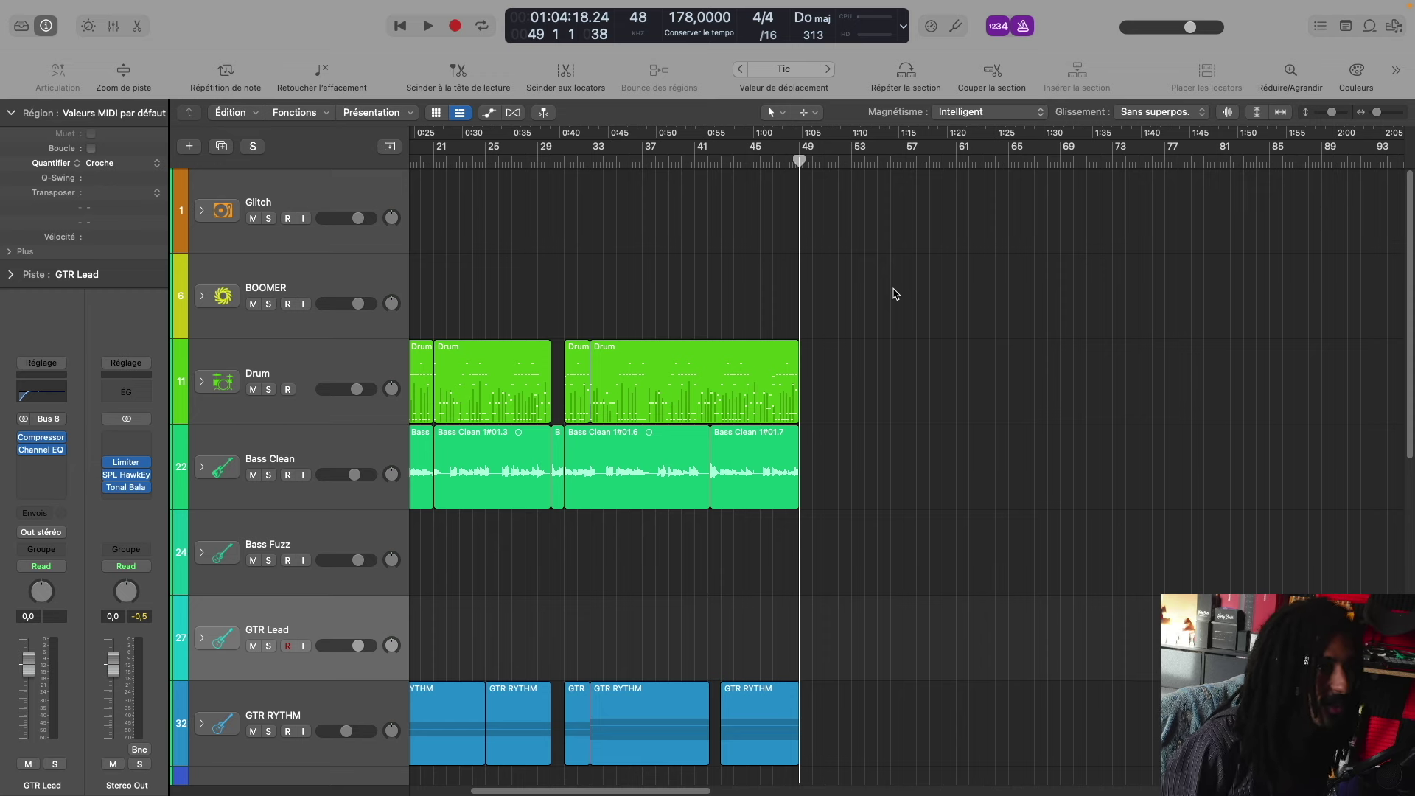
scroll(895, 294, "down", 2)
scroll(896, 294, "up", 3)
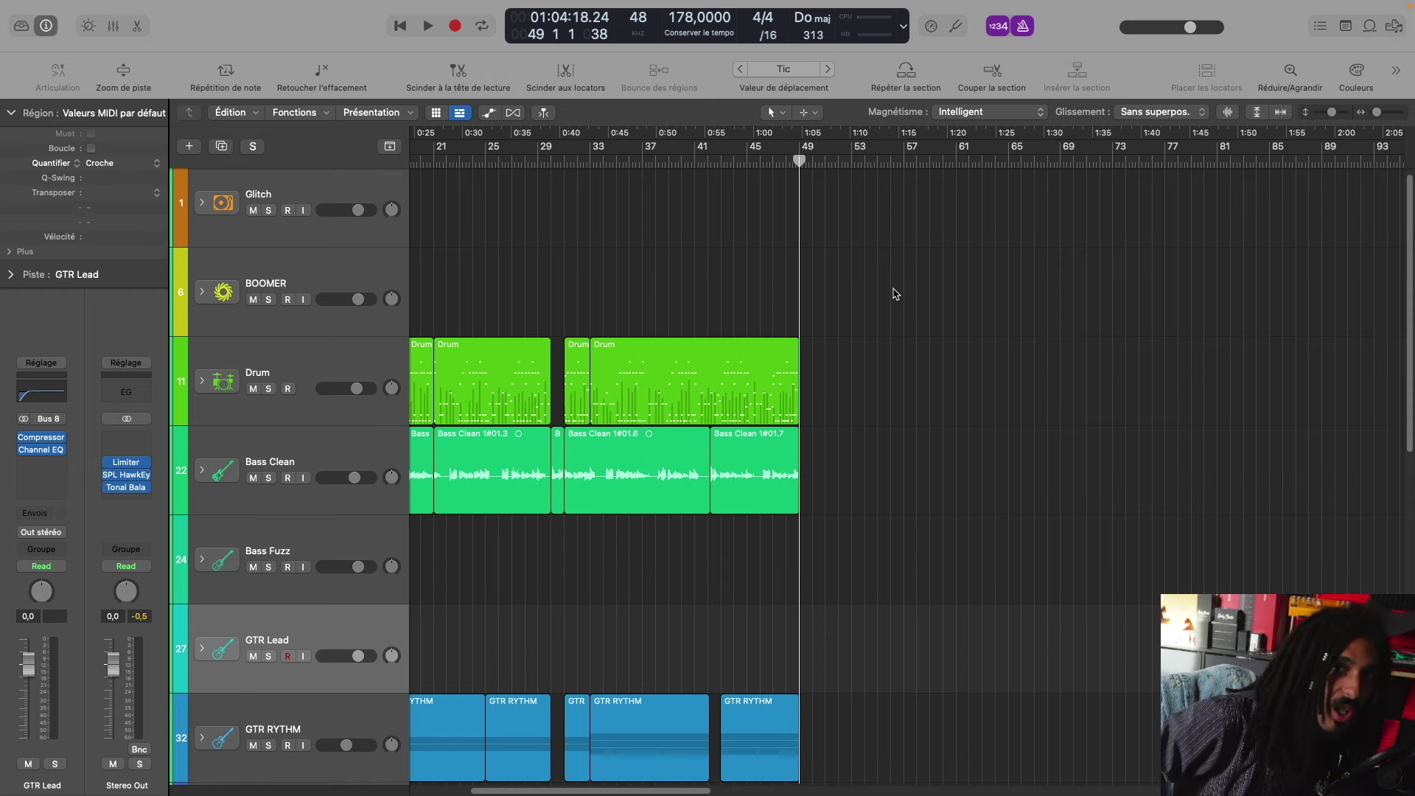